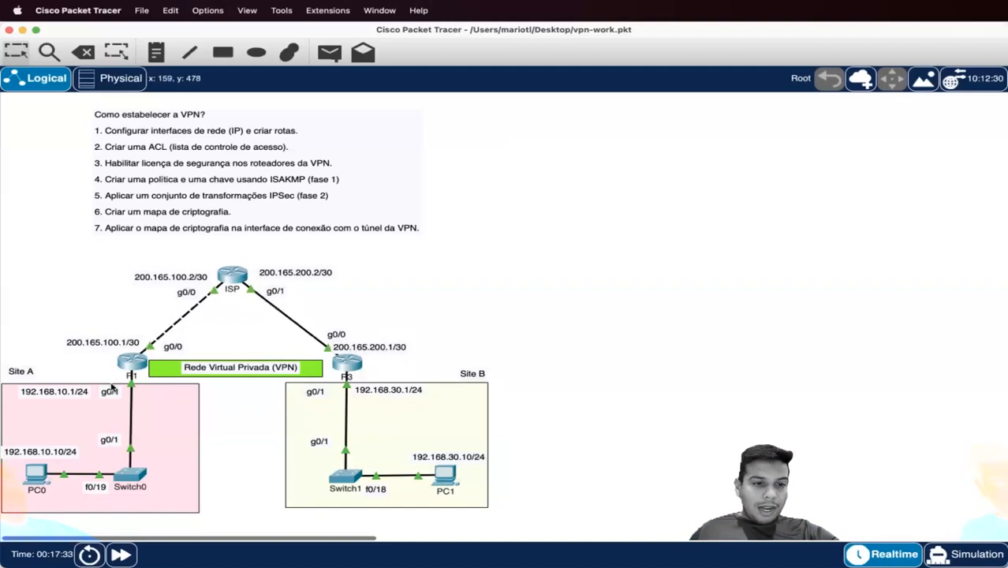
Open R1's command line, enter privileged mode and display its routing table with show ip route
click(131, 371)
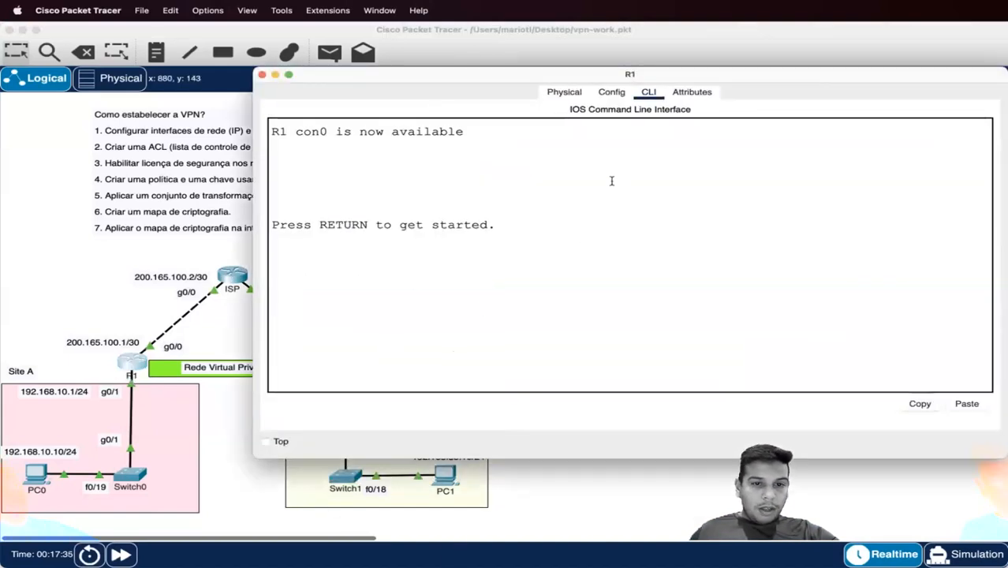
key(Return)
text(en)
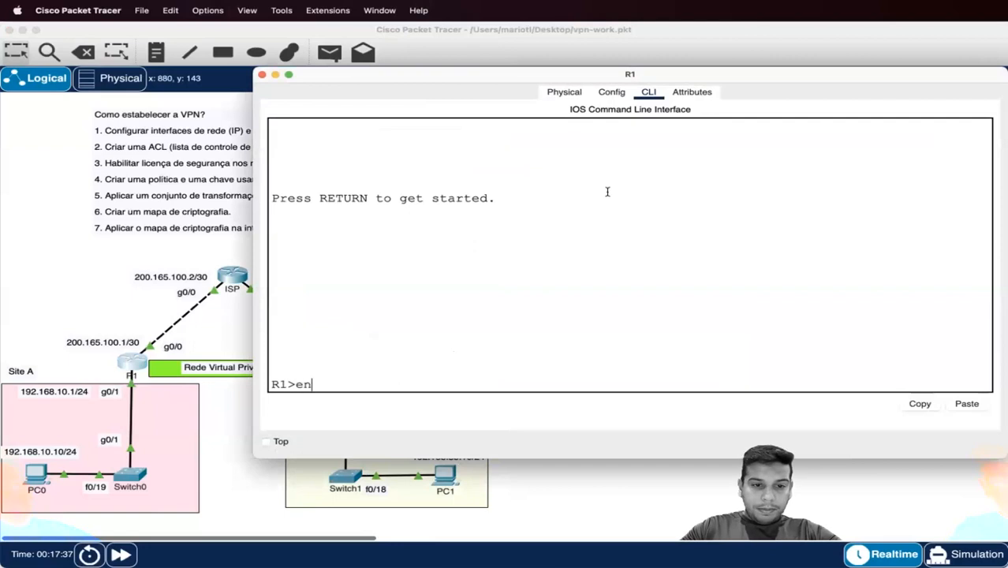
key(Return)
text(show ip route)
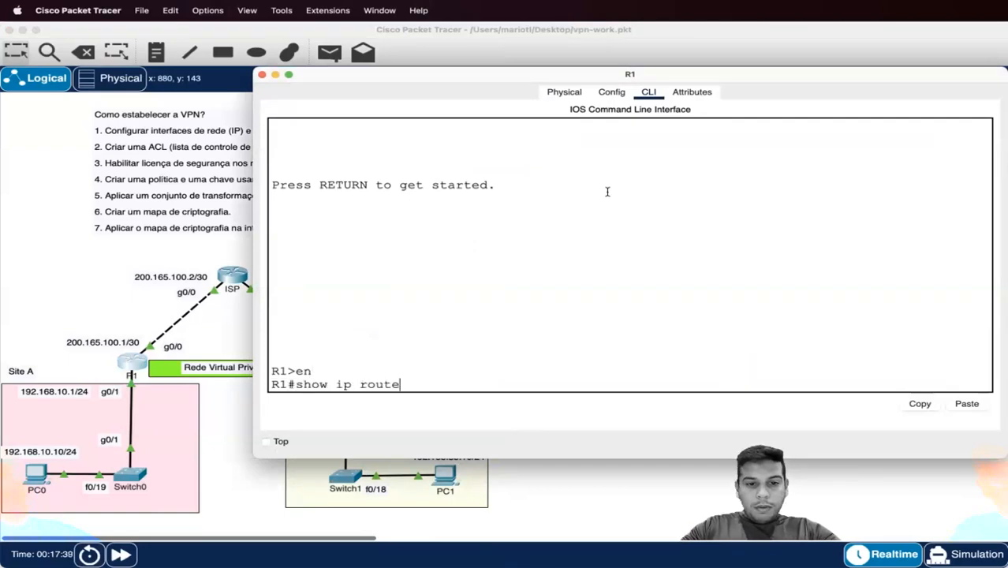
key(Return)
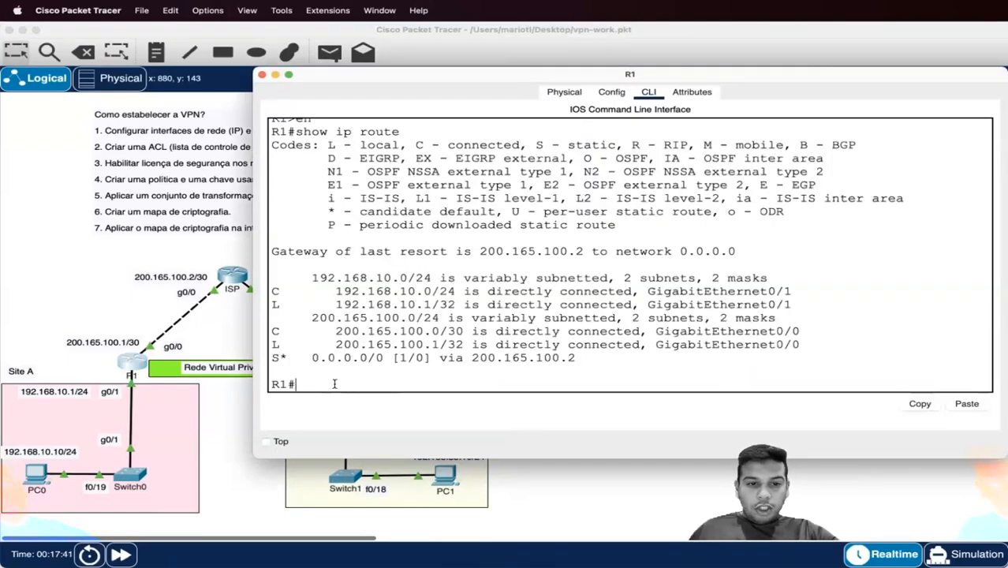
Examine the default route's destination and next hop in R1's routing table, and put R1's window away
drag(312, 359, 598, 375)
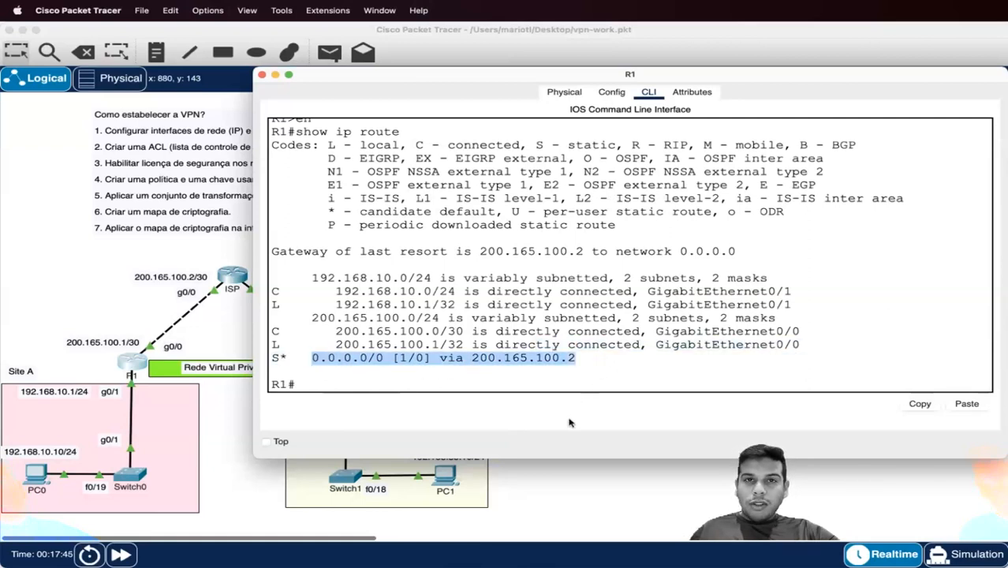
click(347, 383)
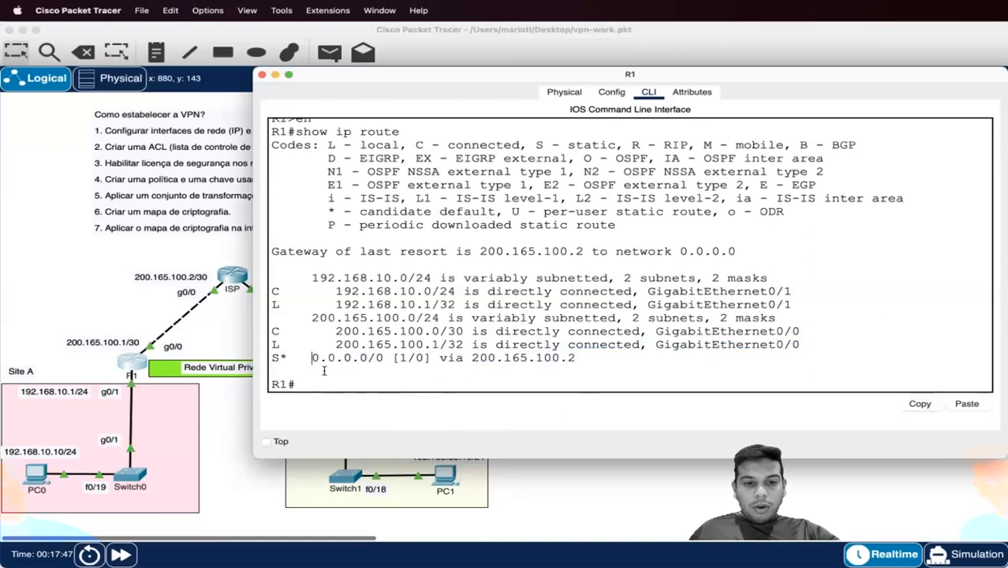
drag(323, 371, 387, 375)
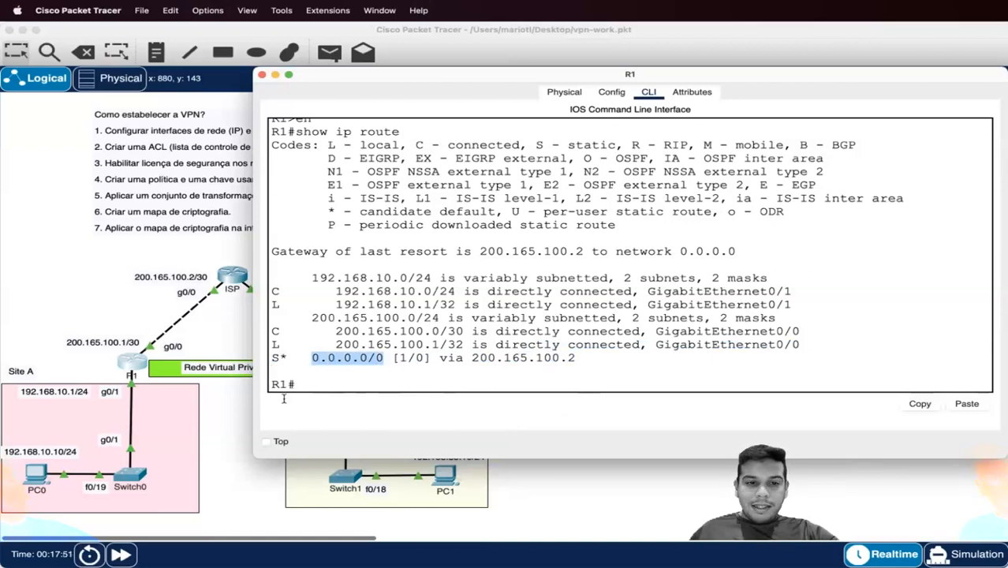
drag(471, 365, 596, 369)
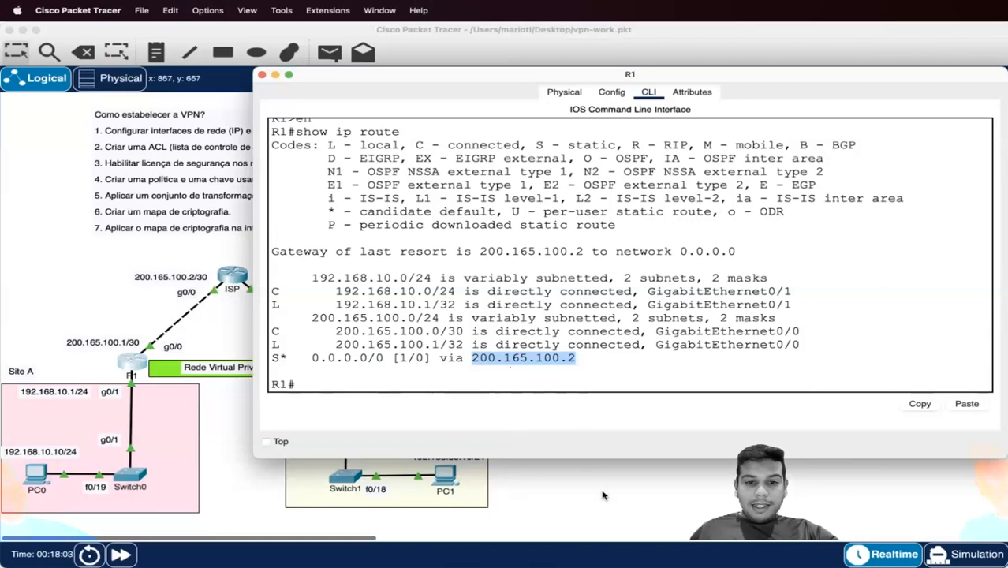
click(592, 517)
Open R3's command line, enter privileged mode and display its routing table with show ip route
click(347, 363)
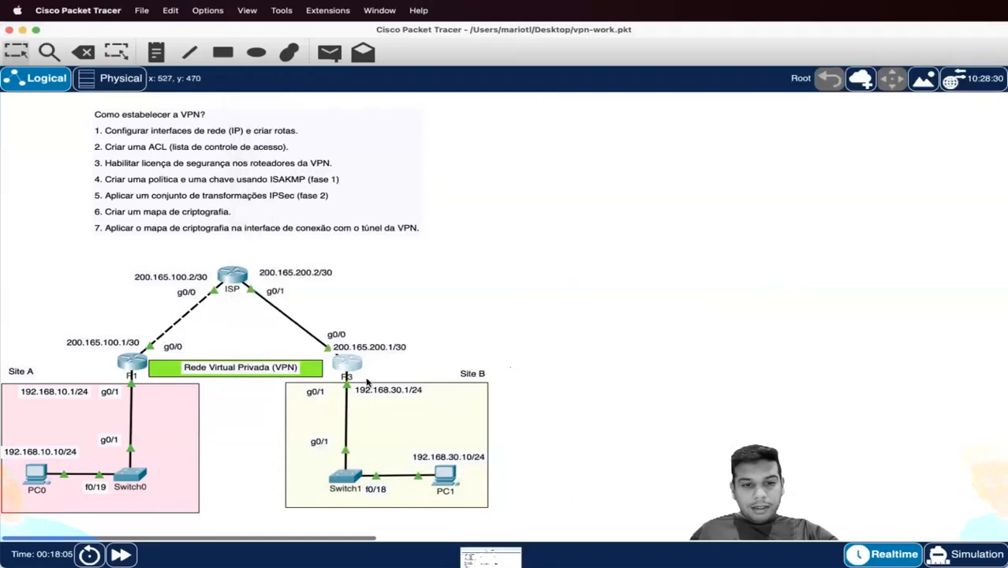
key(Return)
text(en)
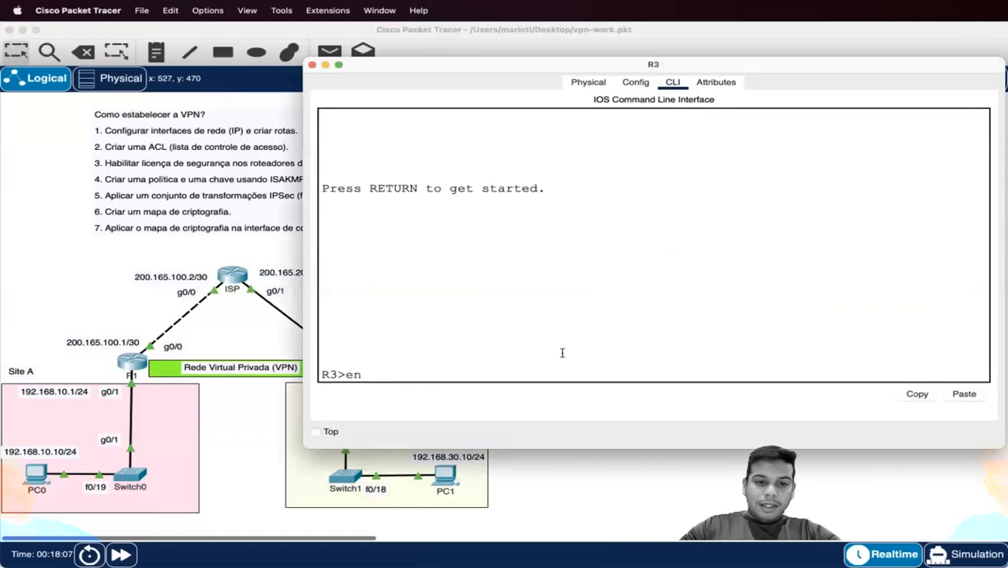
key(Return)
text(show ip route)
key(Return)
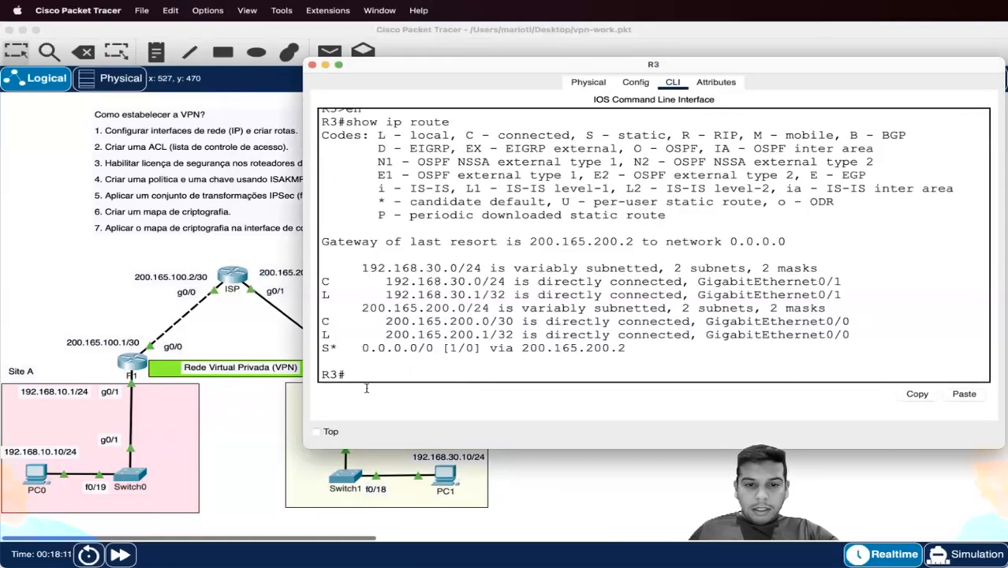
Examine R3's default route and next hop against the ISP link in the topology, and close R3's window
drag(353, 347, 450, 358)
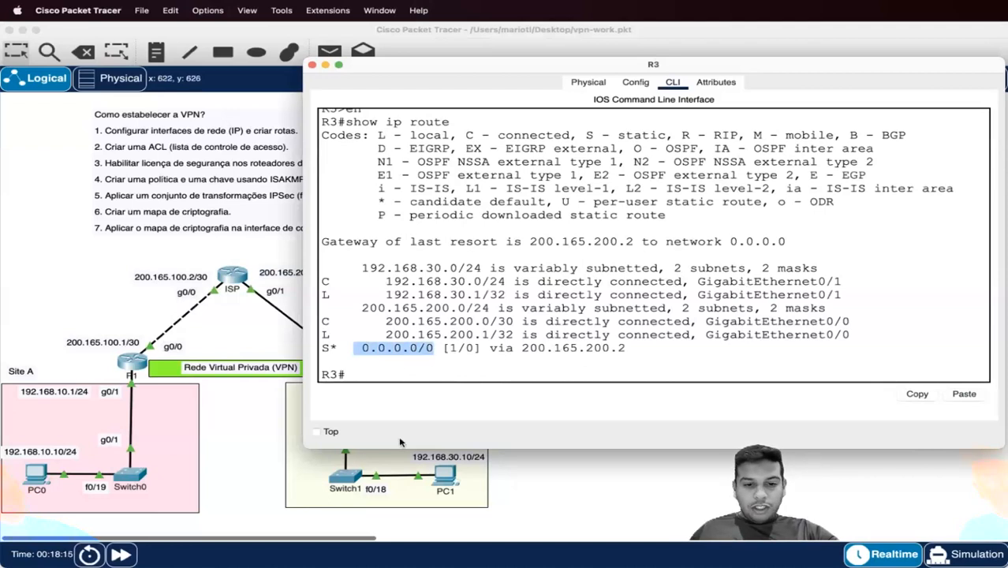
drag(522, 349, 654, 358)
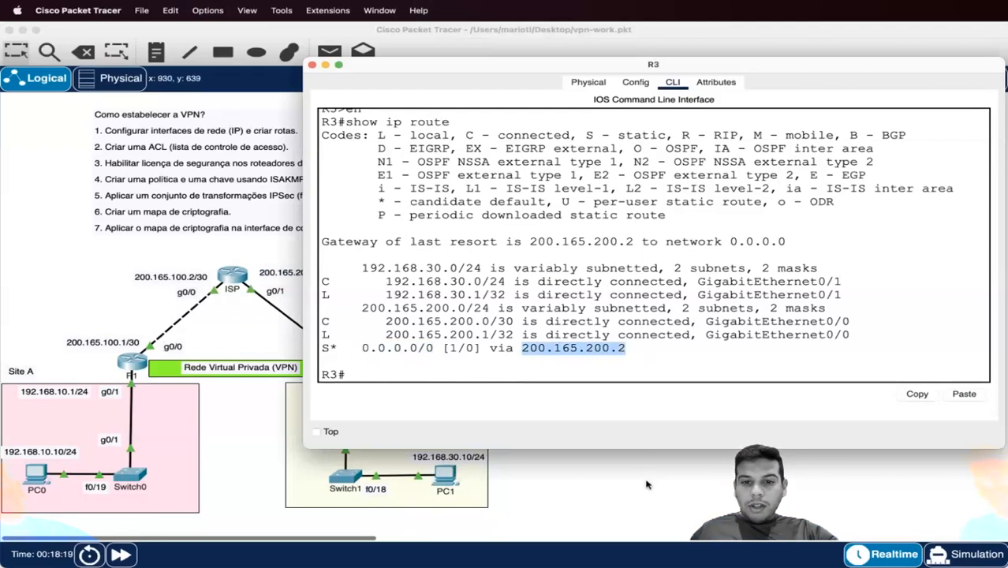
drag(310, 245, 432, 242)
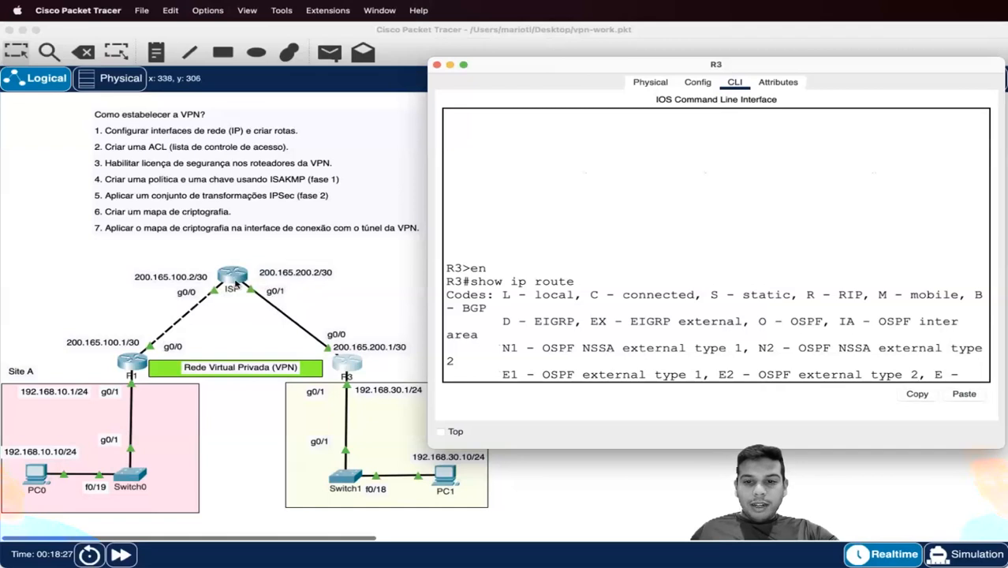
drag(431, 263, 343, 260)
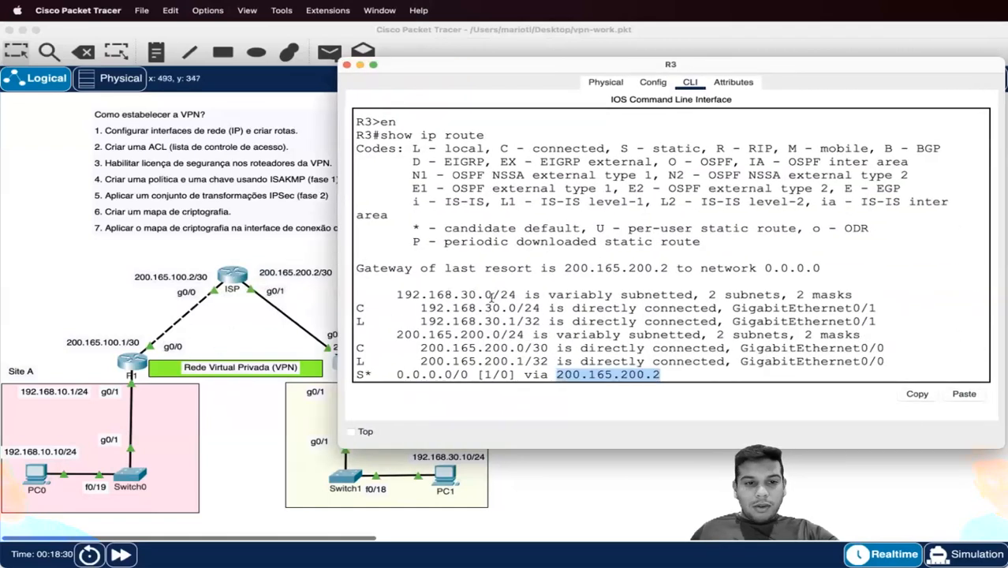
click(462, 323)
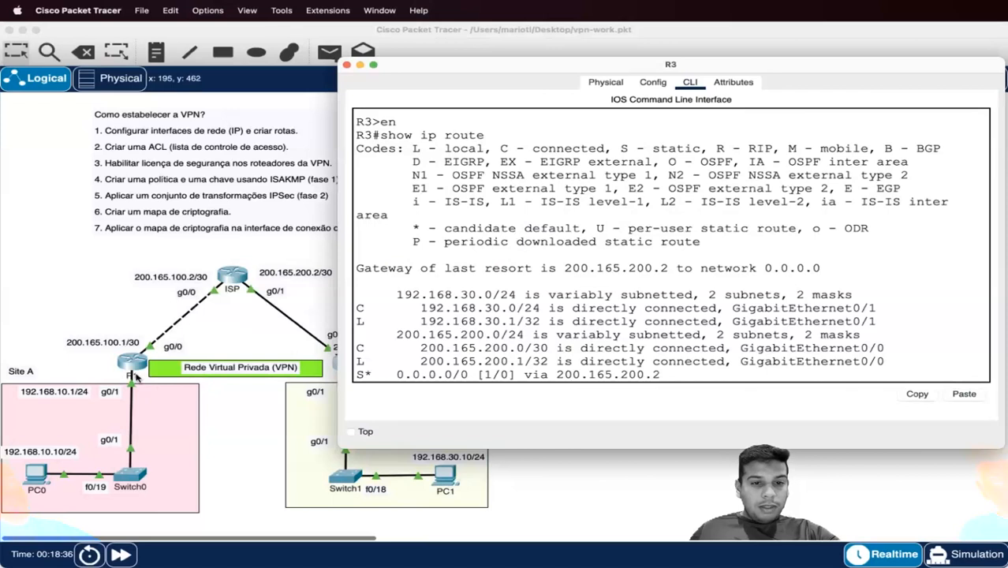
click(347, 64)
Check PC0's static IP configuration, including its address and default gateway, and close the PC0 window
mouse_move(139, 379)
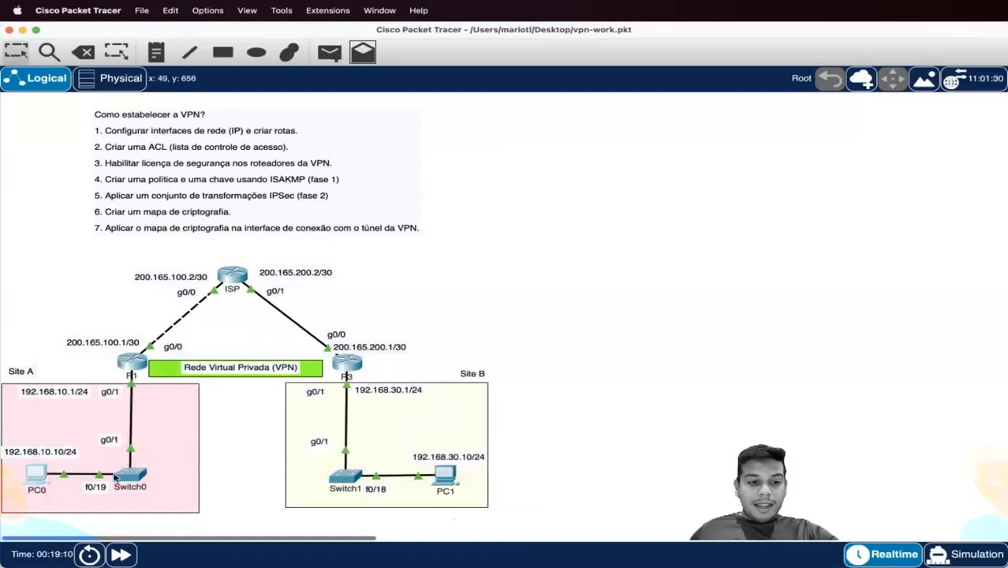
click(67, 489)
click(354, 176)
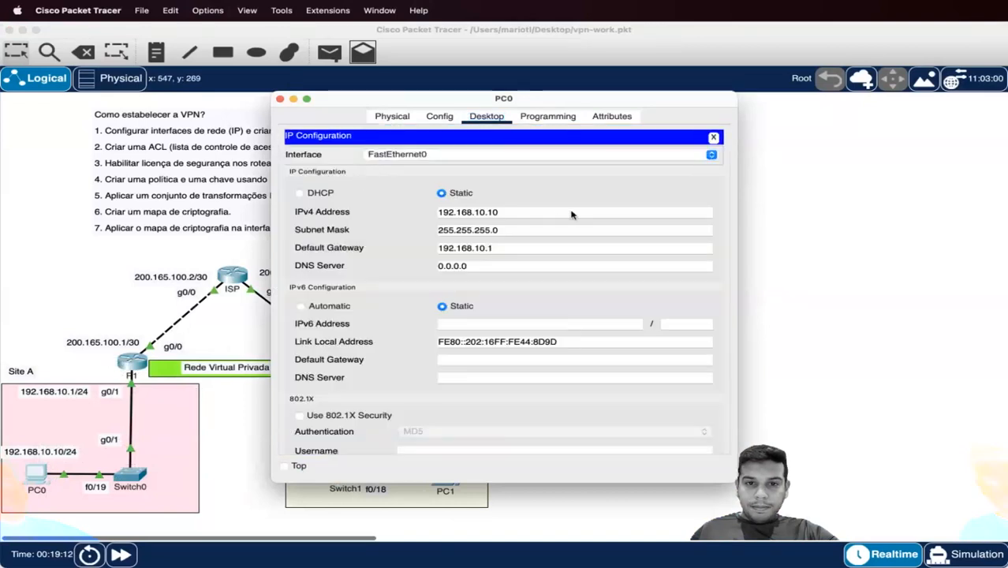
click(556, 252)
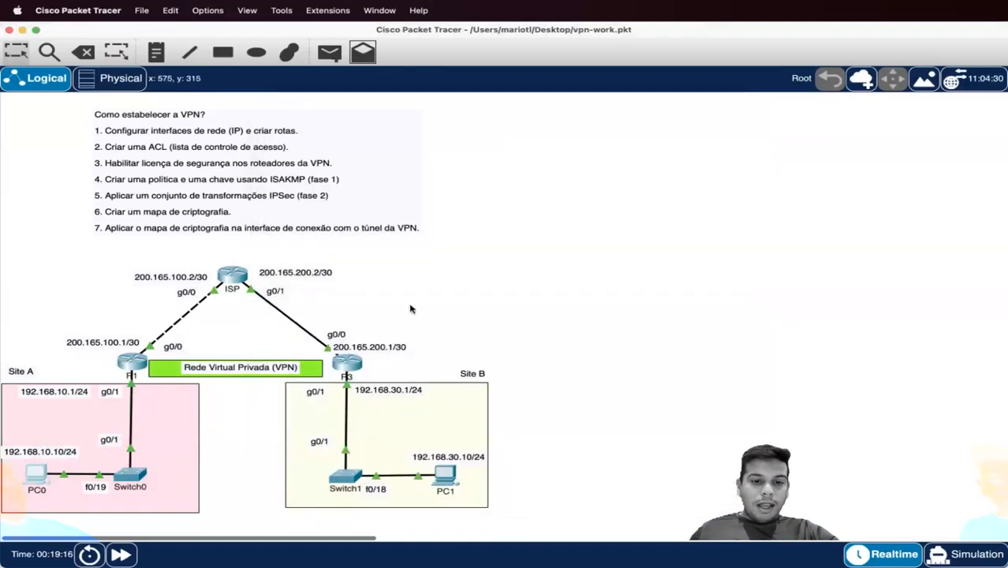
click(280, 99)
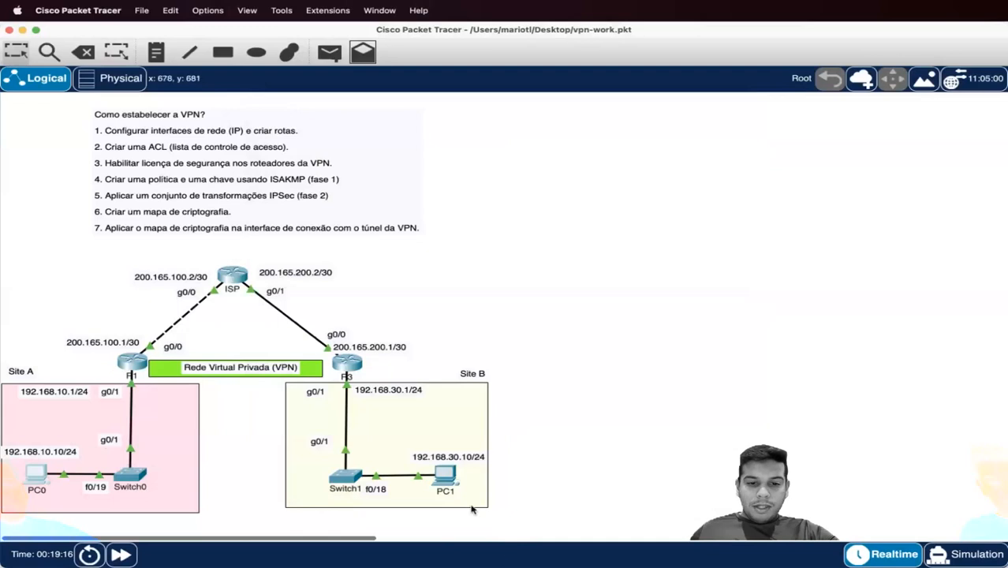
Reopen R3's command line and page through its running configuration with show run as far as the static route
click(359, 369)
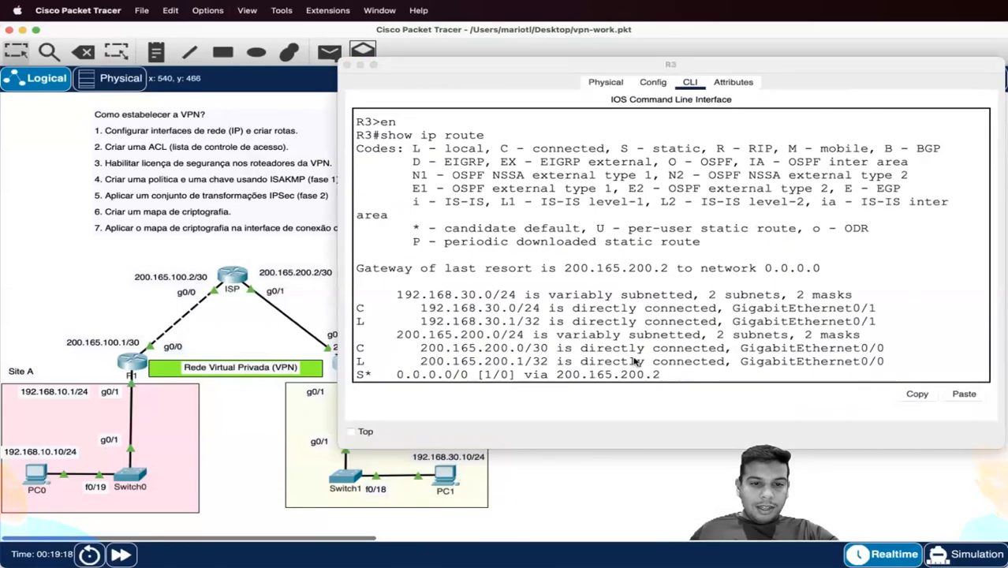
click(631, 364)
key(Return)
key(Return)
text(show run)
key(Return)
key(space)
key(space)
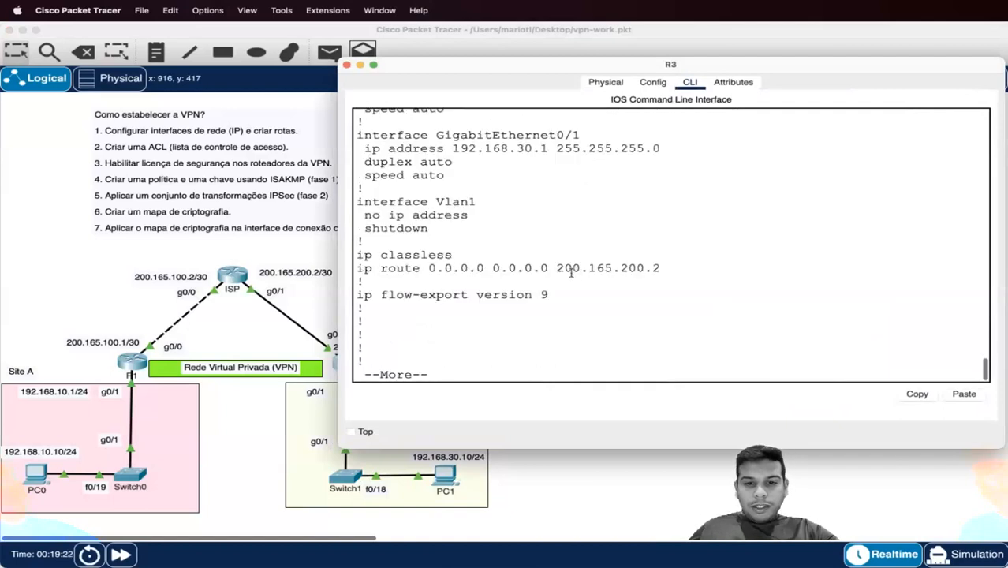
Examine the addresses and masks of R3's GigabitEthernet0/1 and GigabitEthernet0/0, page to the end of the configuration and put the window away
drag(364, 149, 691, 152)
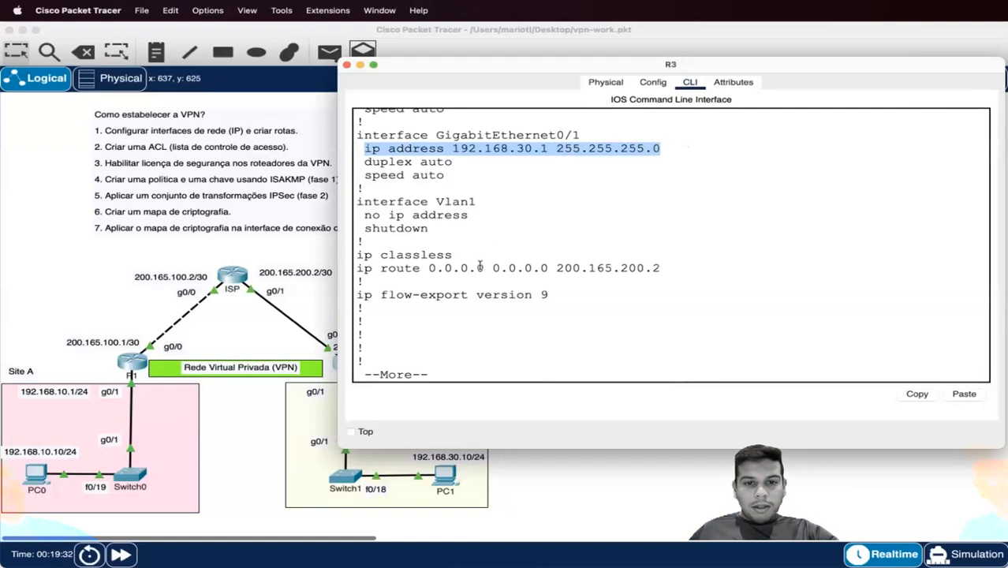
scroll(479, 261, up, 4)
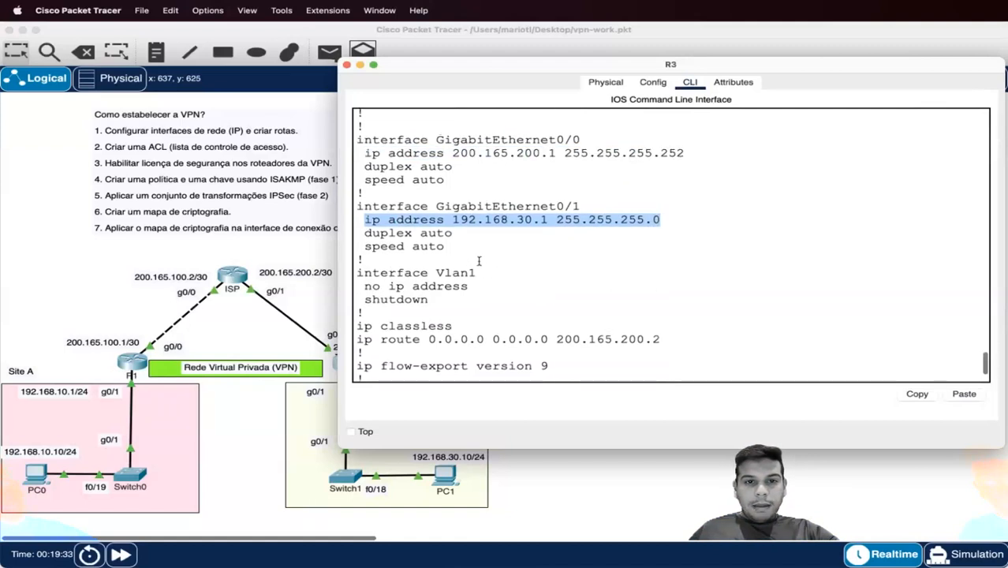
click(471, 167)
drag(453, 166, 719, 170)
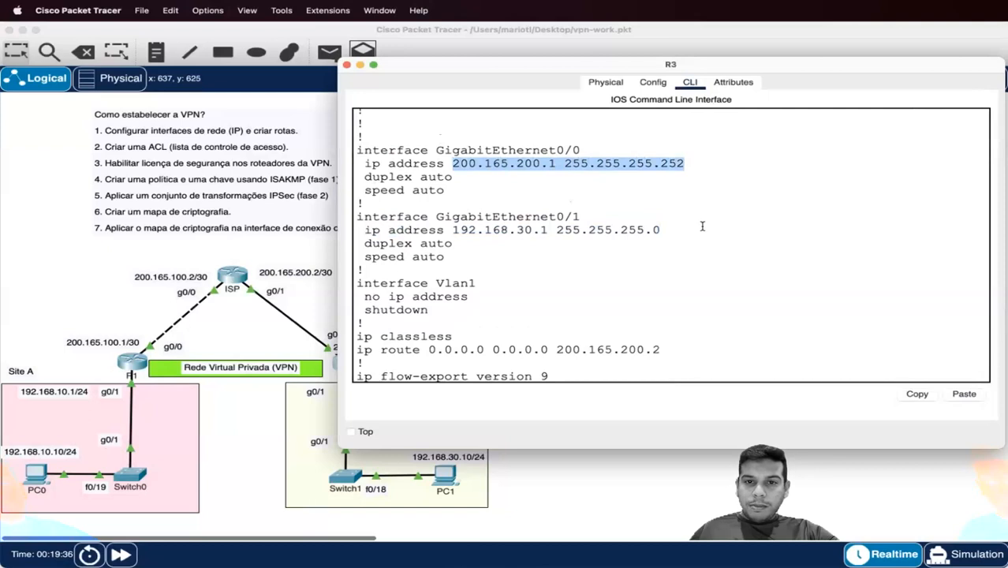
double_click(698, 175)
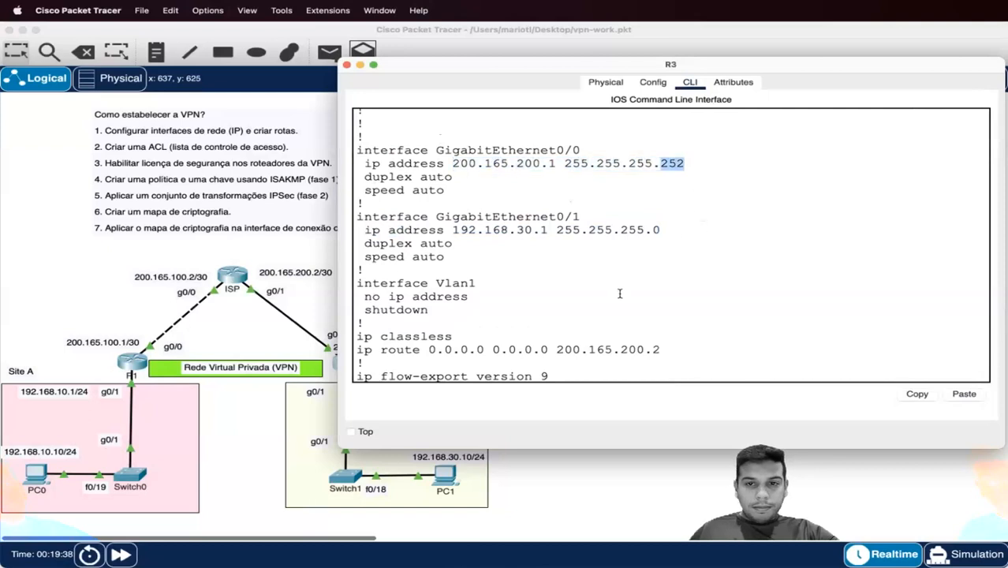
scroll(617, 292, down, 4)
key(space)
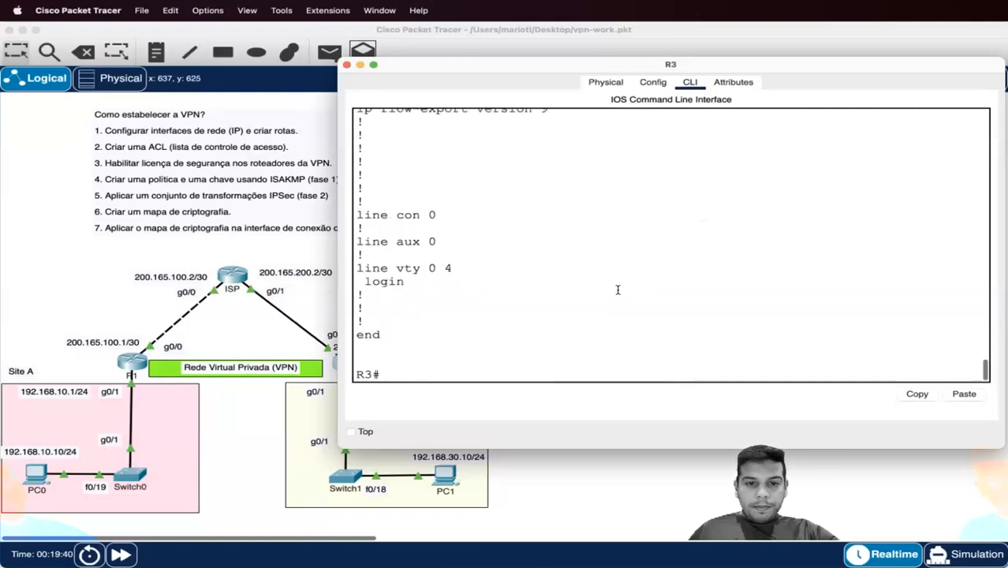
click(632, 488)
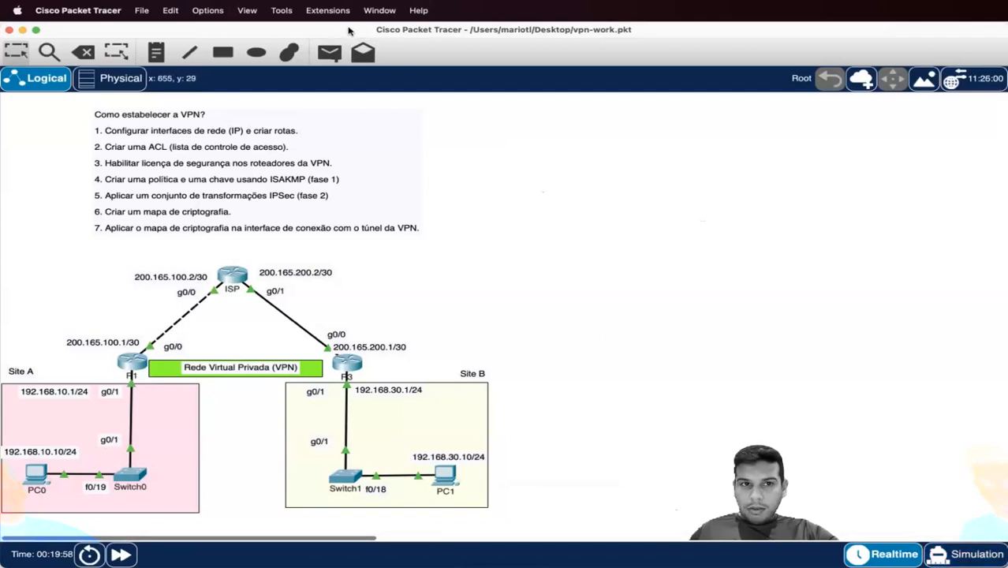
Send a simple PDU from router R1 to the ISP router to test connectivity
click(340, 54)
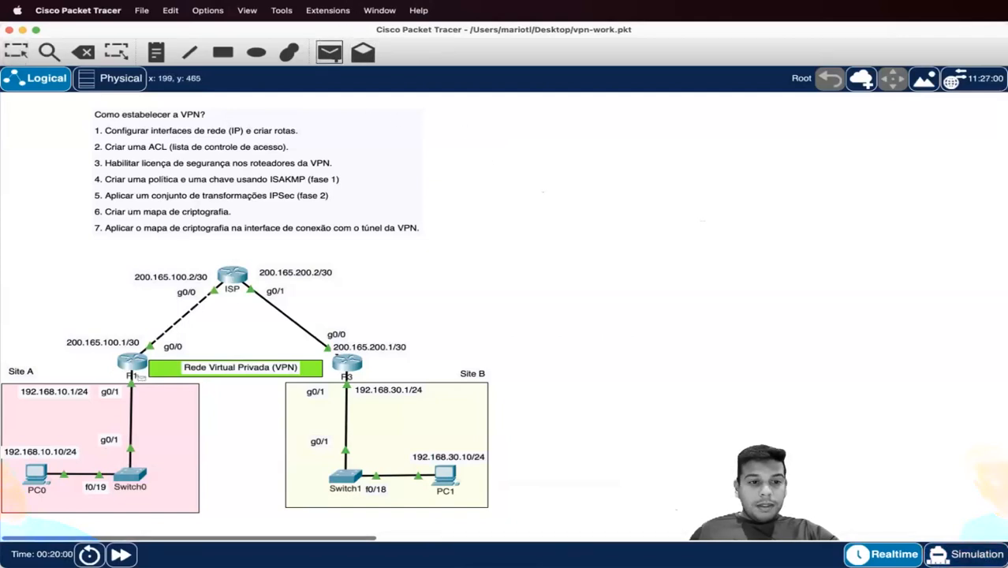
click(136, 371)
click(234, 278)
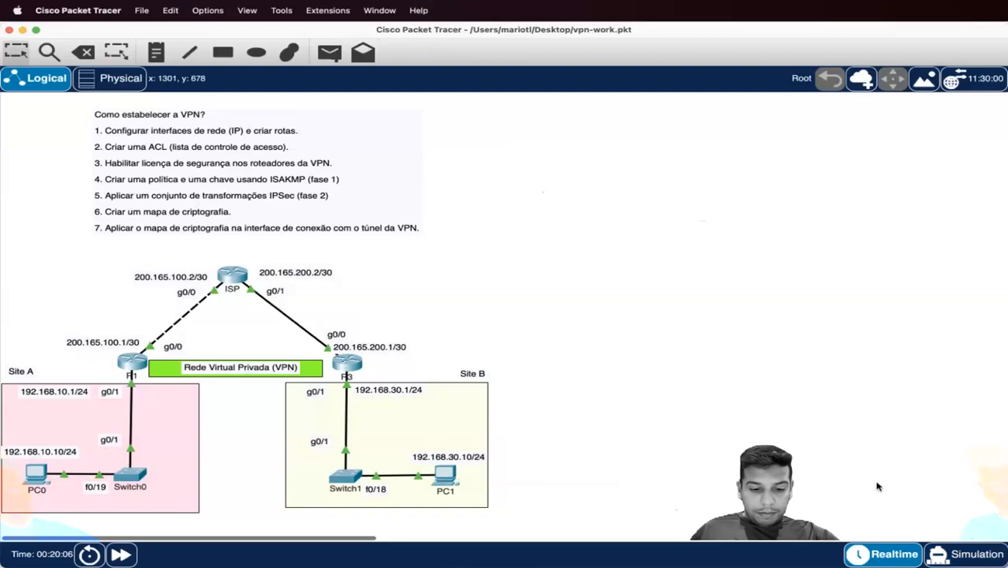
Show the device bar with the PDU list and check the status of the R1-to-ISP test
key(super+shift+l)
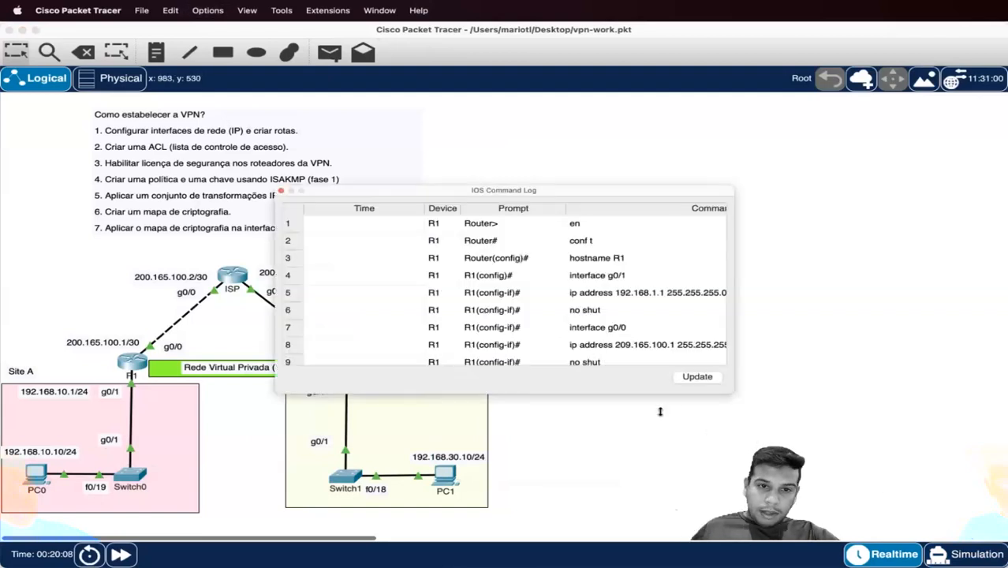
click(281, 191)
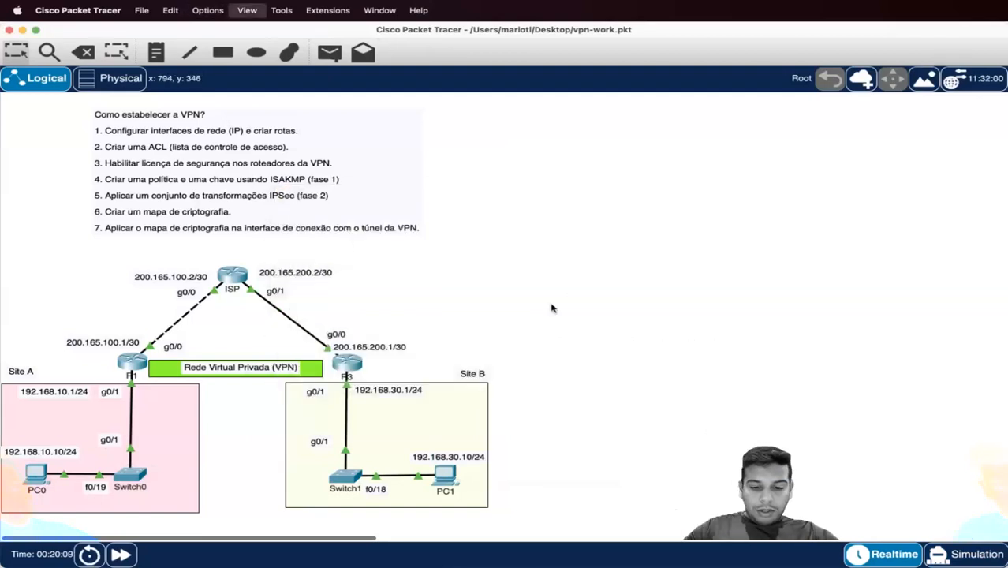
key(super+shift+b)
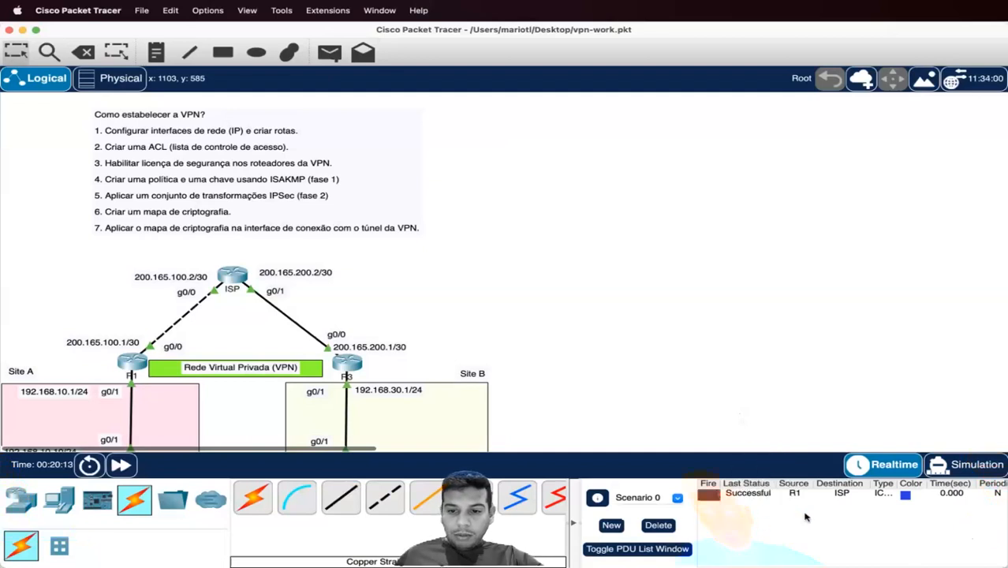
click(851, 496)
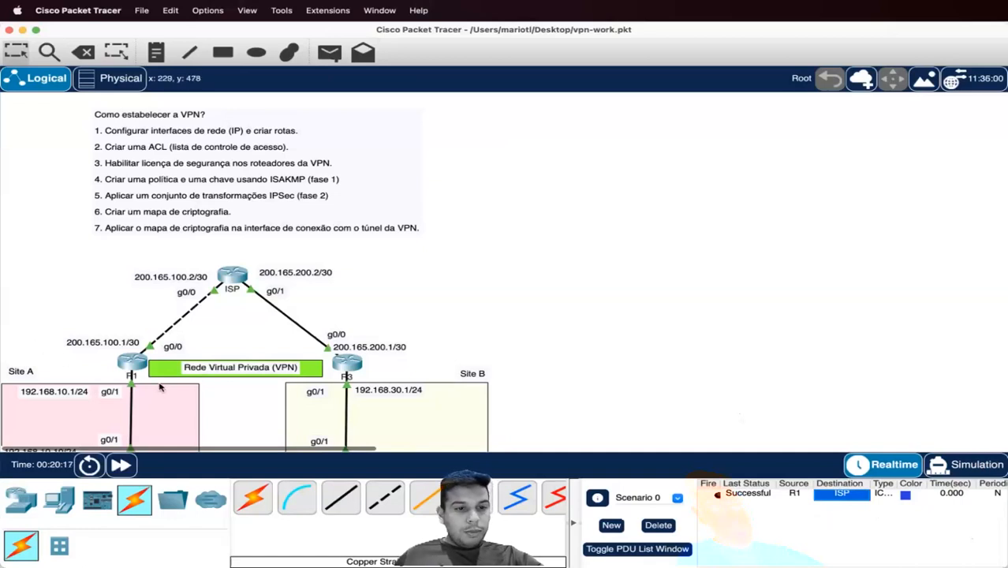
mouse_move(140, 377)
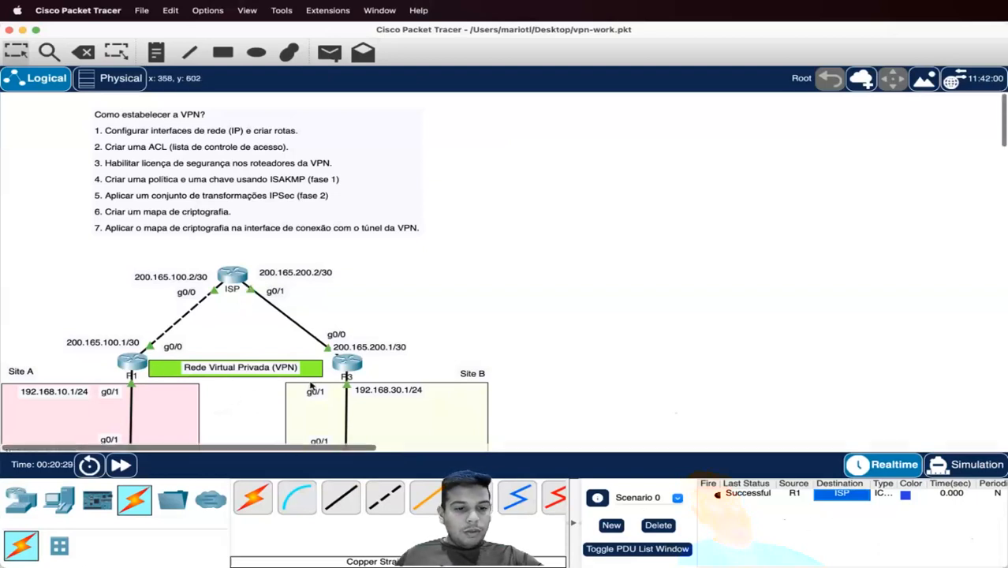
Send a simple PDU from the ISP router to router R3 to test connectivity
click(328, 52)
click(238, 278)
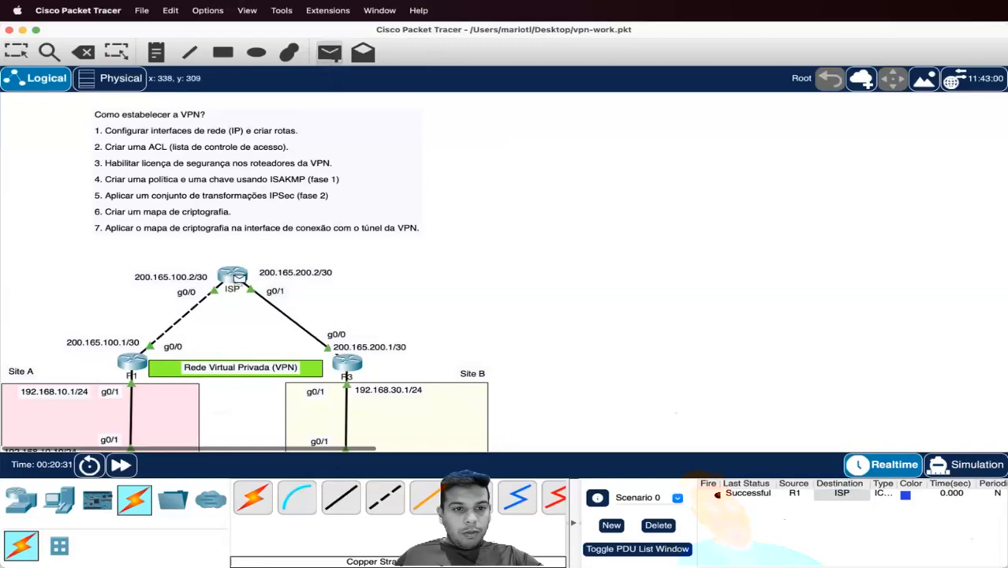
click(356, 378)
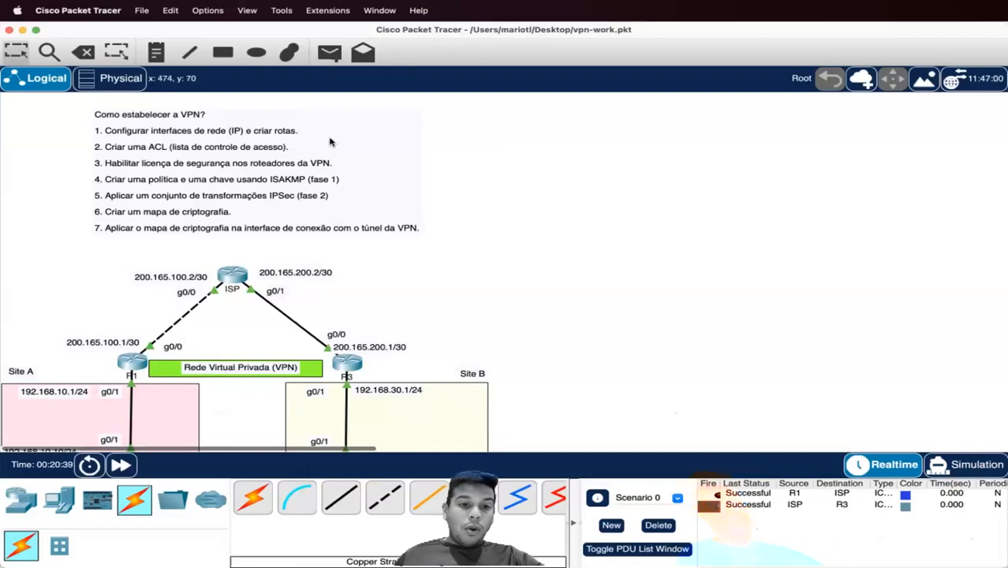
Send a simple PDU from router R1 to router R3 to test reachability across the ISP
click(329, 52)
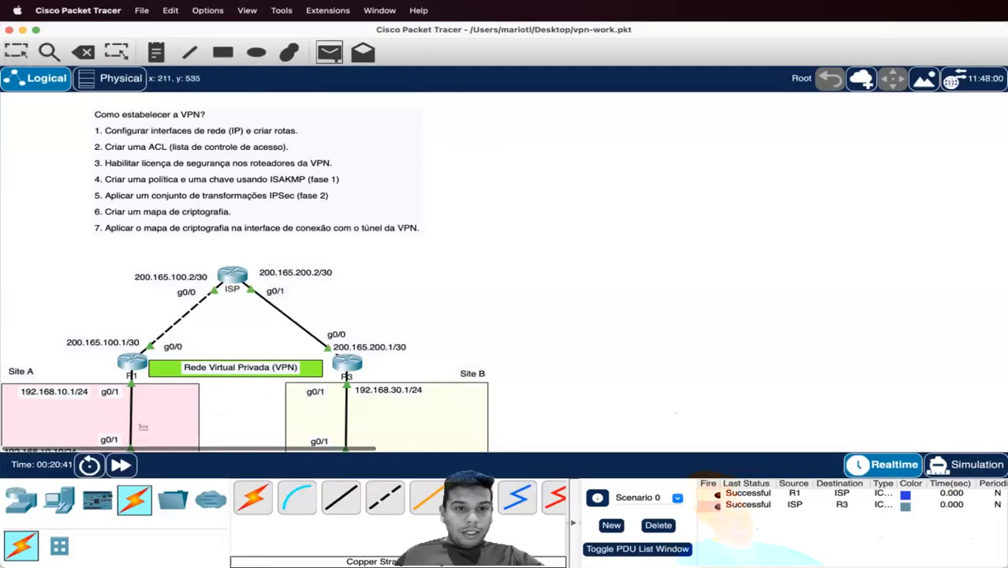
click(132, 368)
click(348, 368)
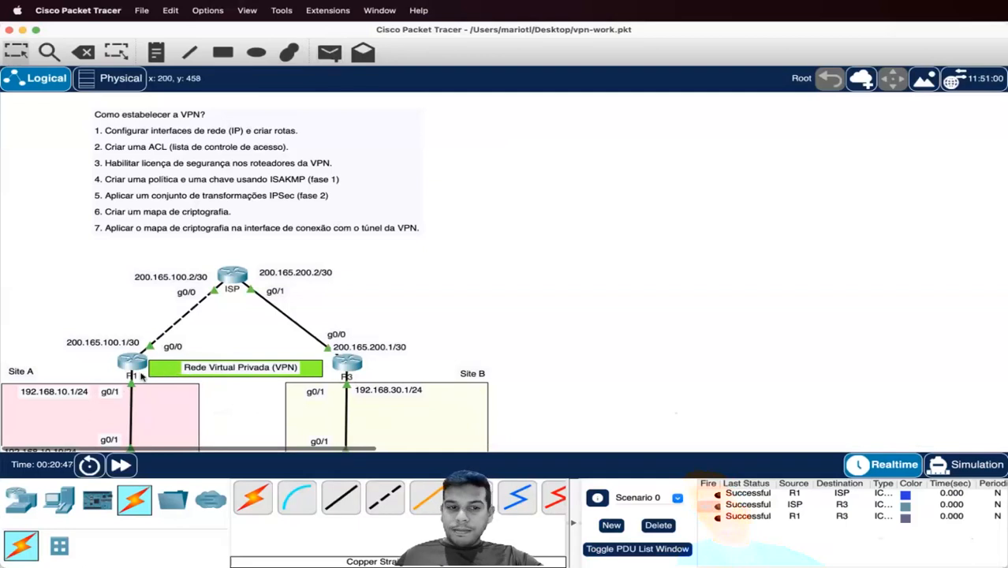
mouse_move(136, 377)
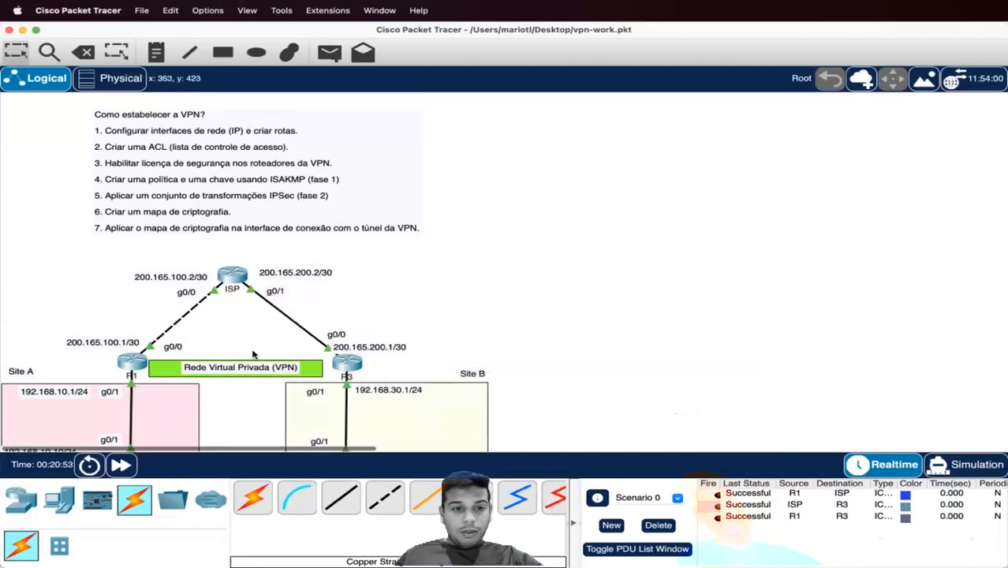
Try to send a simple PDU from PC0 to PC1 and dismiss the resulting alert
scroll(264, 294, down, 3)
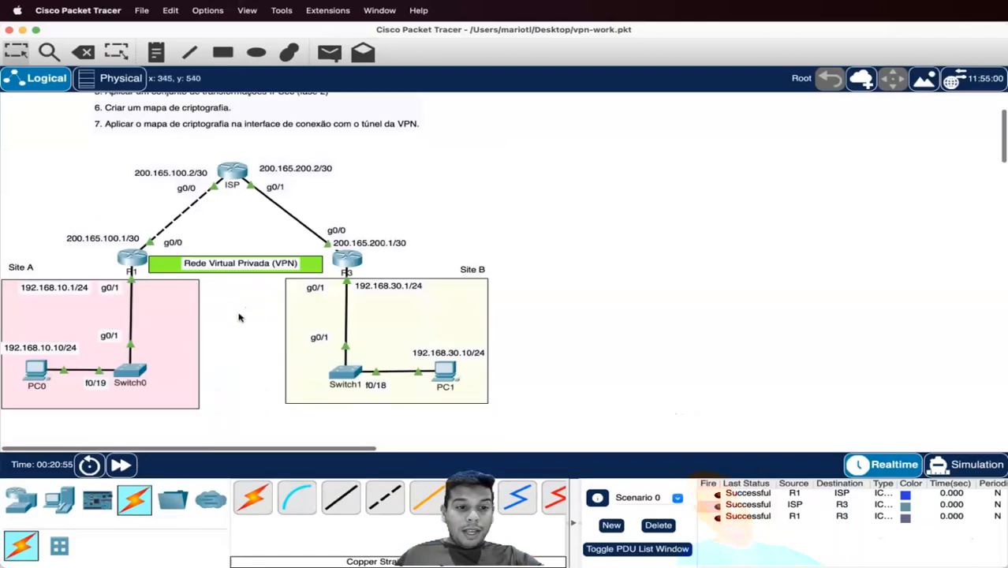
click(328, 52)
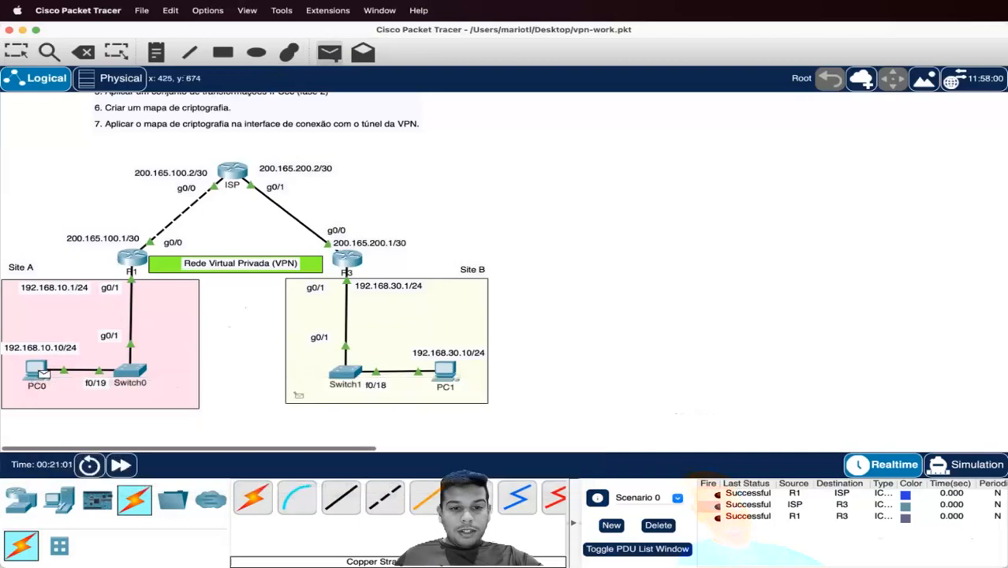
click(444, 369)
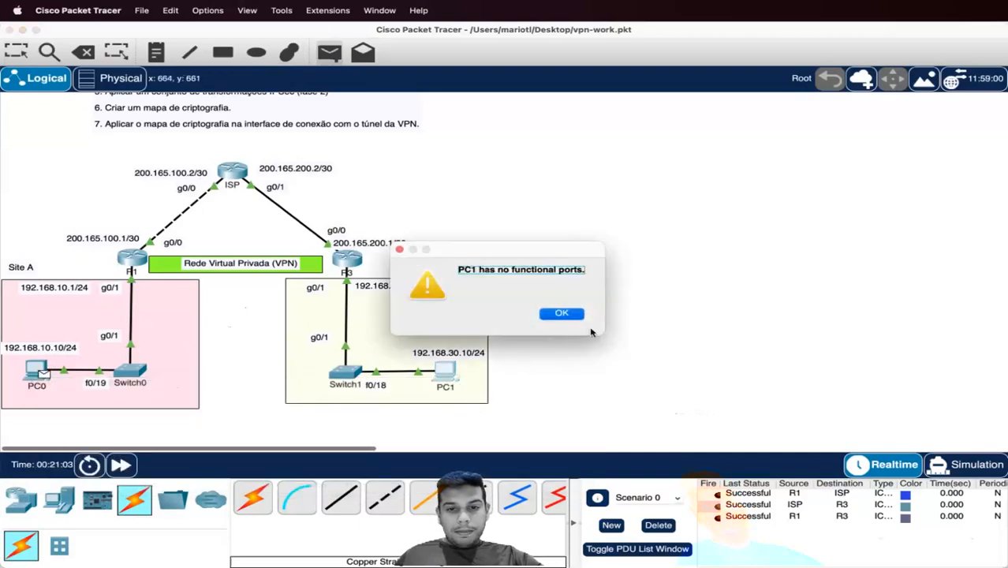
click(561, 313)
key(Escape)
Open PC1's IP configuration and assign the static IPv4 address 192.168.30.10 with subnet mask 255.255.255.0
click(446, 374)
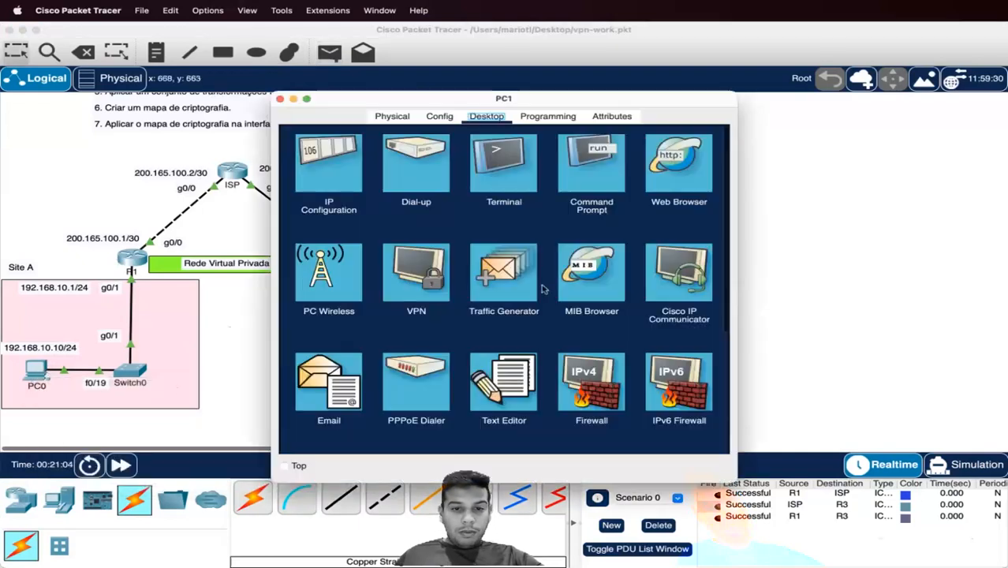
click(326, 168)
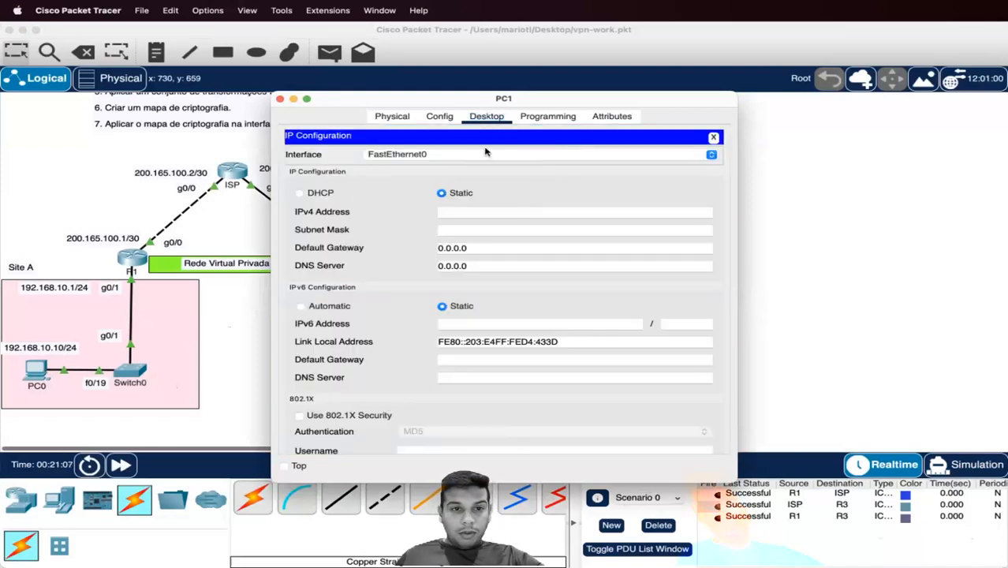
drag(504, 105, 753, 83)
click(756, 191)
text(192.)
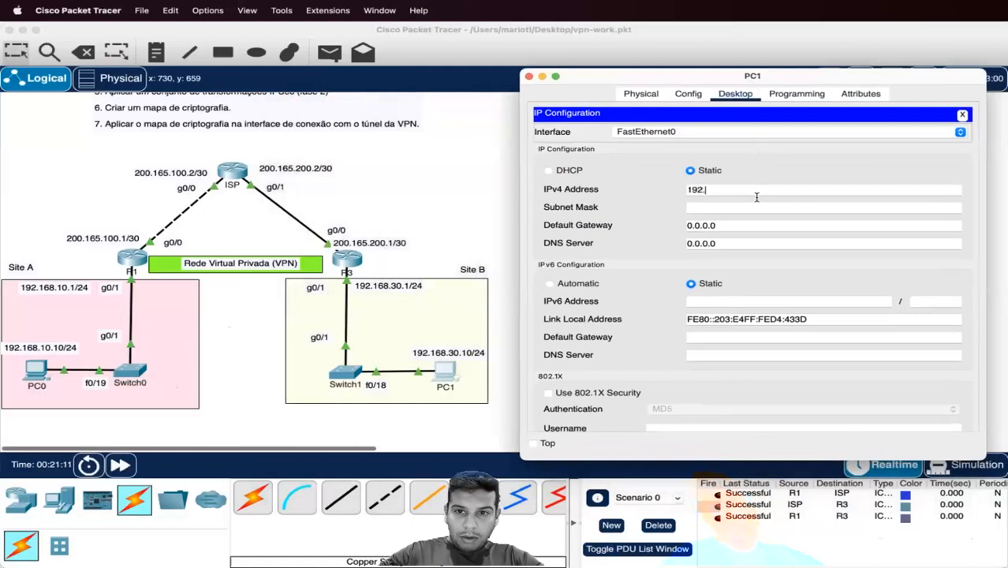
text(16)
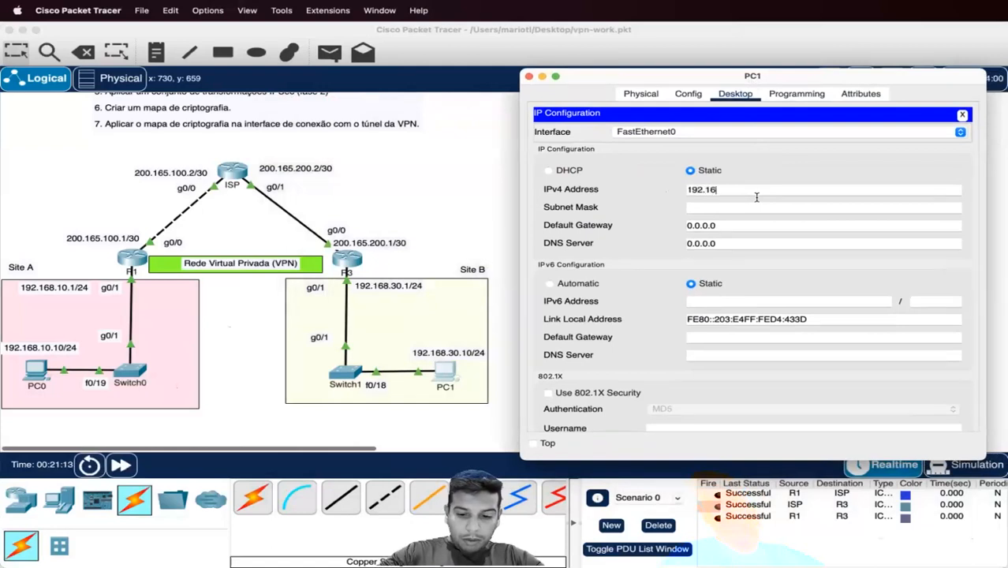
text(8.30.10)
key(Tab)
Set PC1's default gateway to 192.158.30.1 and close its configuration window
key(Tab)
key(BackSpace)
text(192.15)
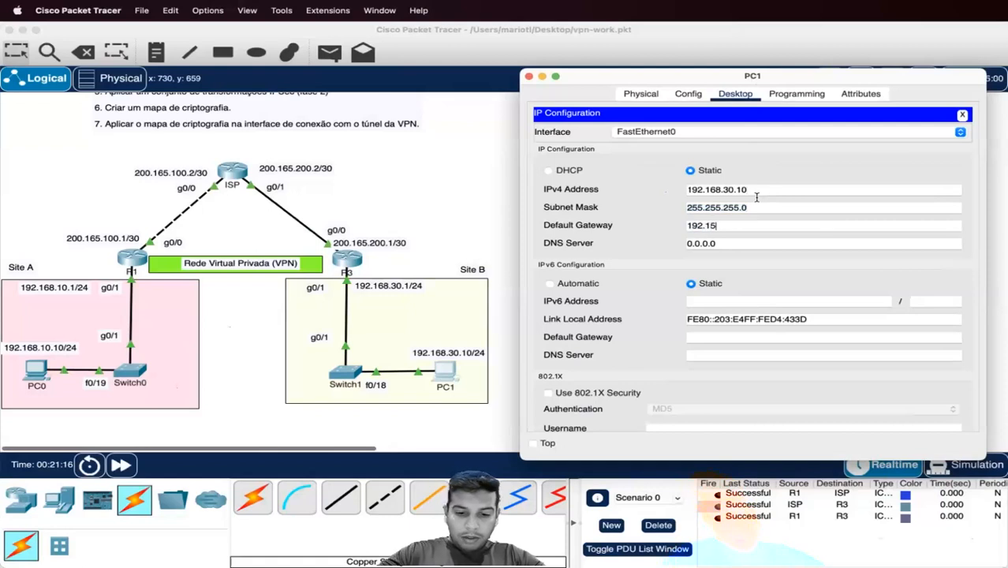
text(8.30.1)
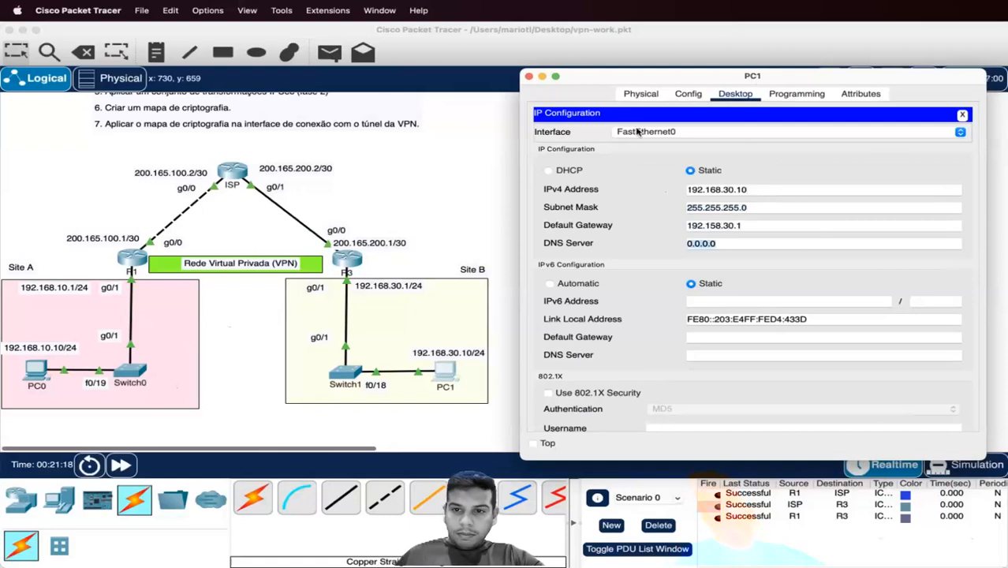
click(528, 76)
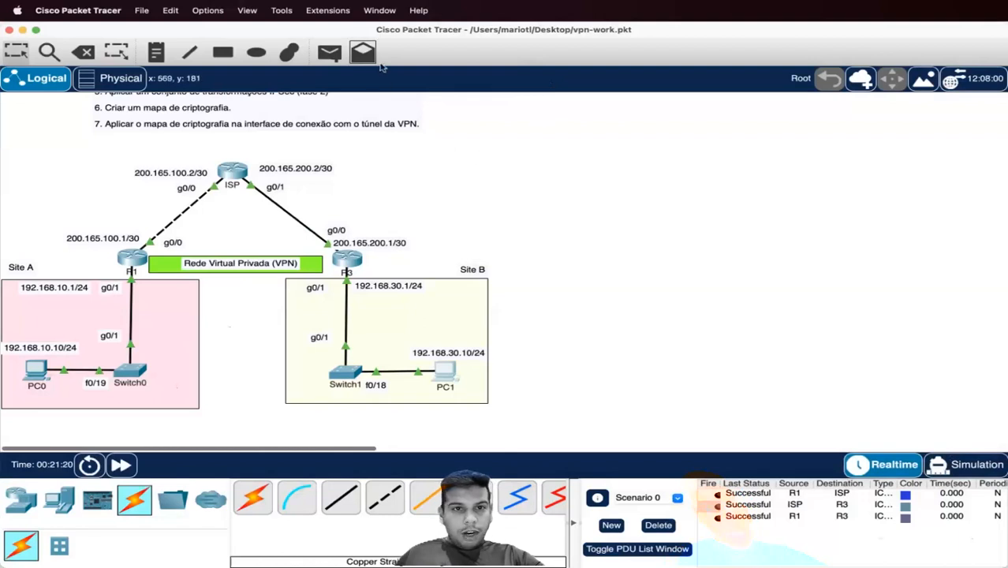
Send a simple PDU from PC0 to PC1 to test connectivity between Site A and Site B
click(328, 52)
click(37, 370)
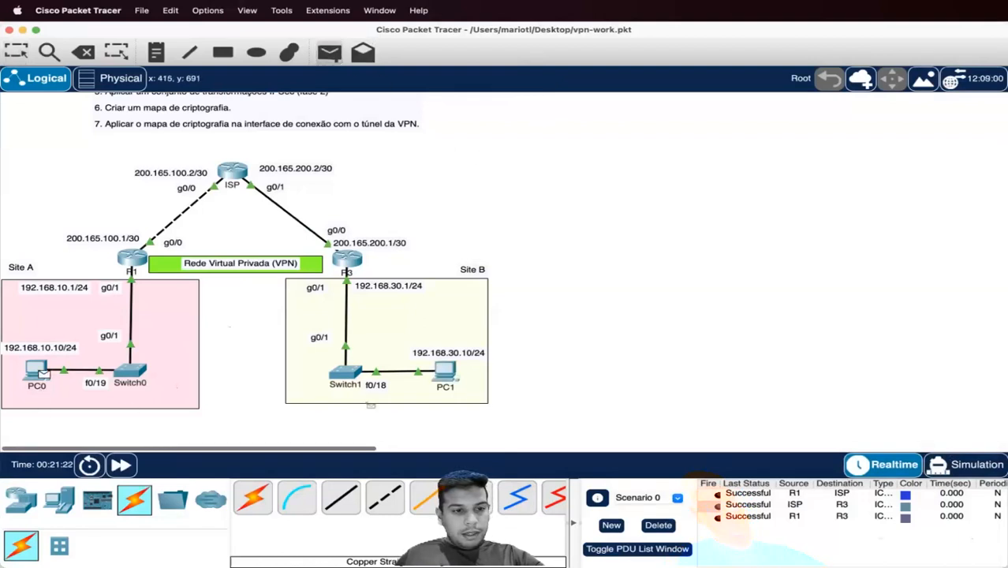
click(445, 369)
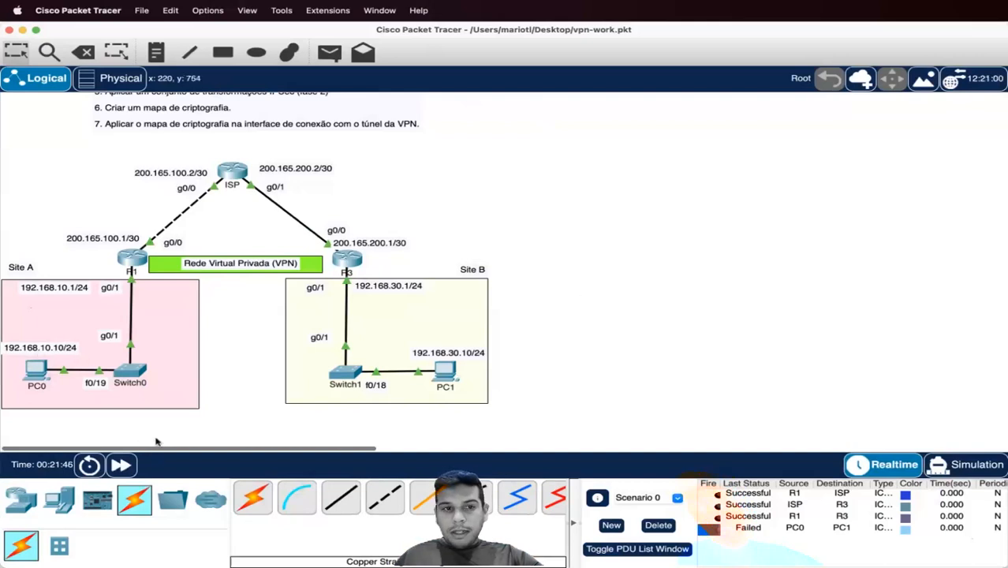
Hide the PDU list and the device bar to enlarge the topology workspace
scroll(466, 290, up, 3)
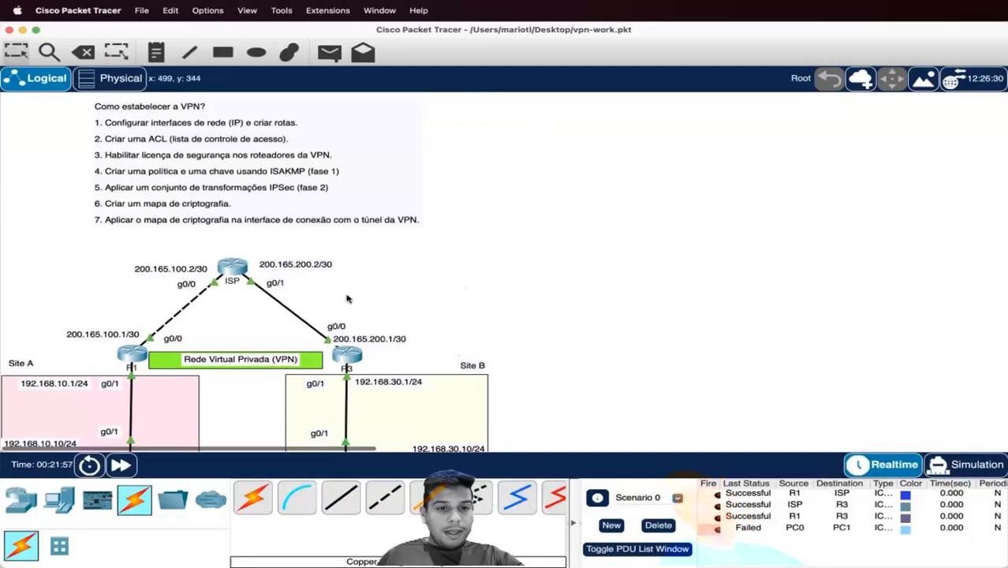
click(597, 550)
scroll(619, 445, down, 3)
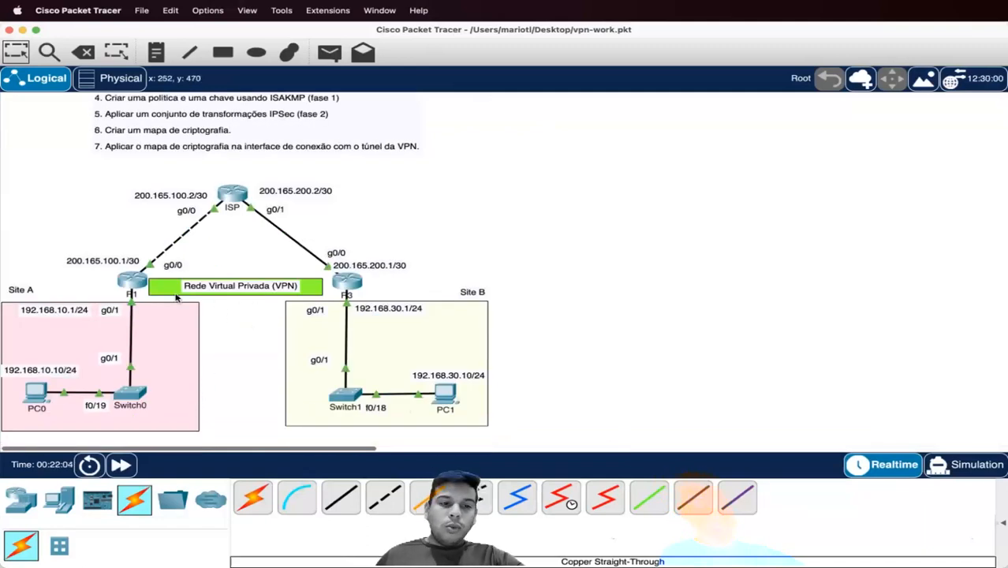
scroll(230, 220, up, 3)
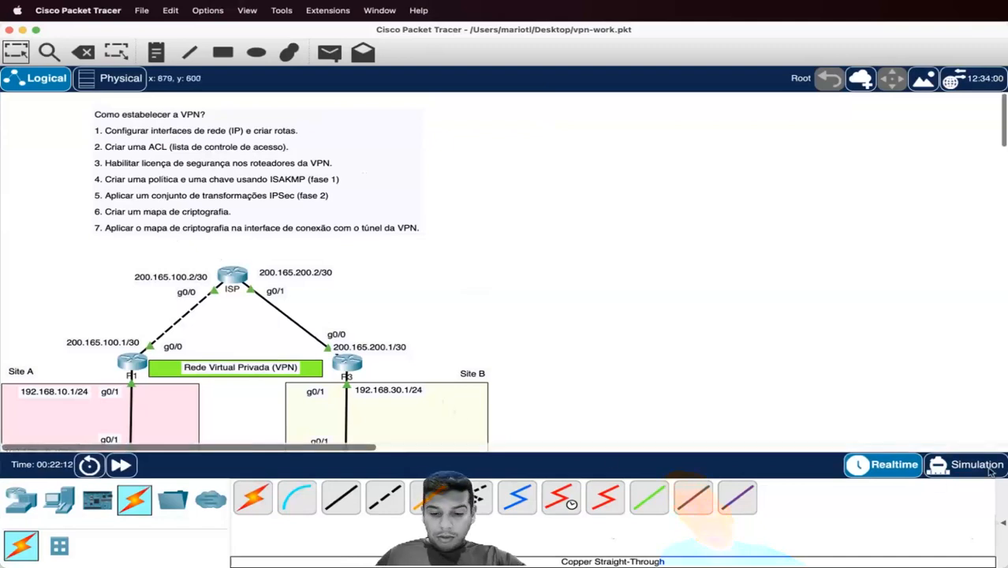
key(super+b)
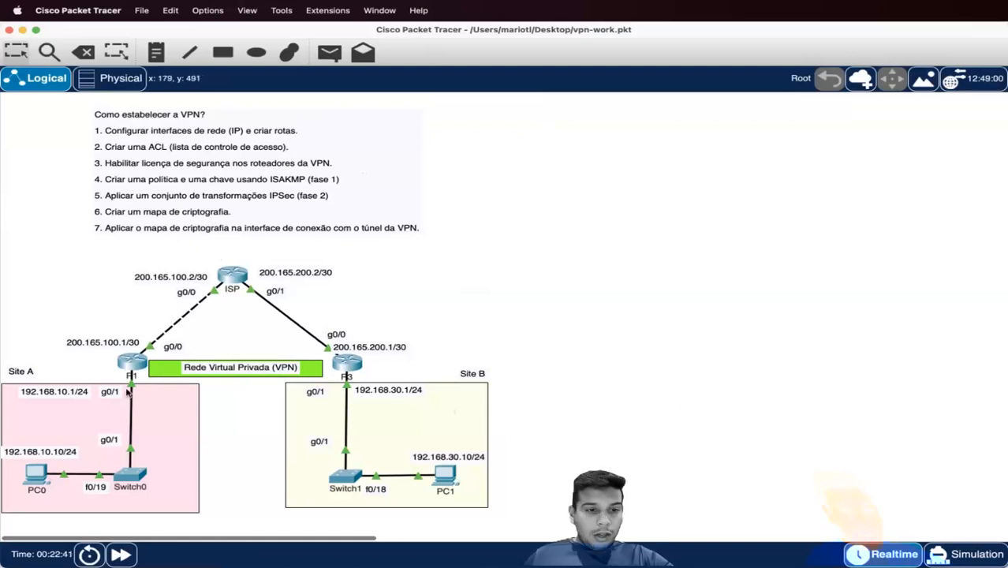
Open R1's command line and enter global configuration mode with en and conf t
click(132, 361)
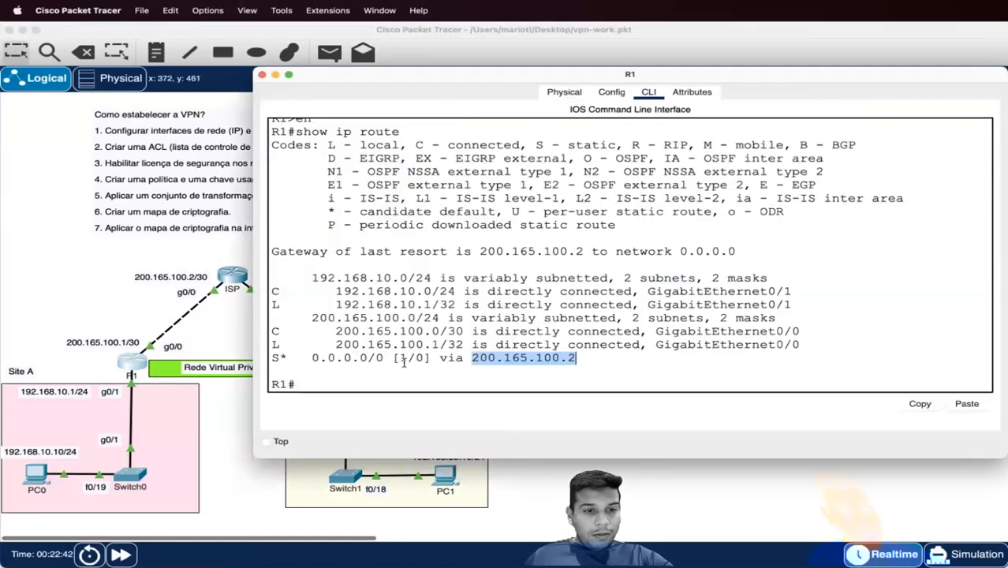
click(262, 74)
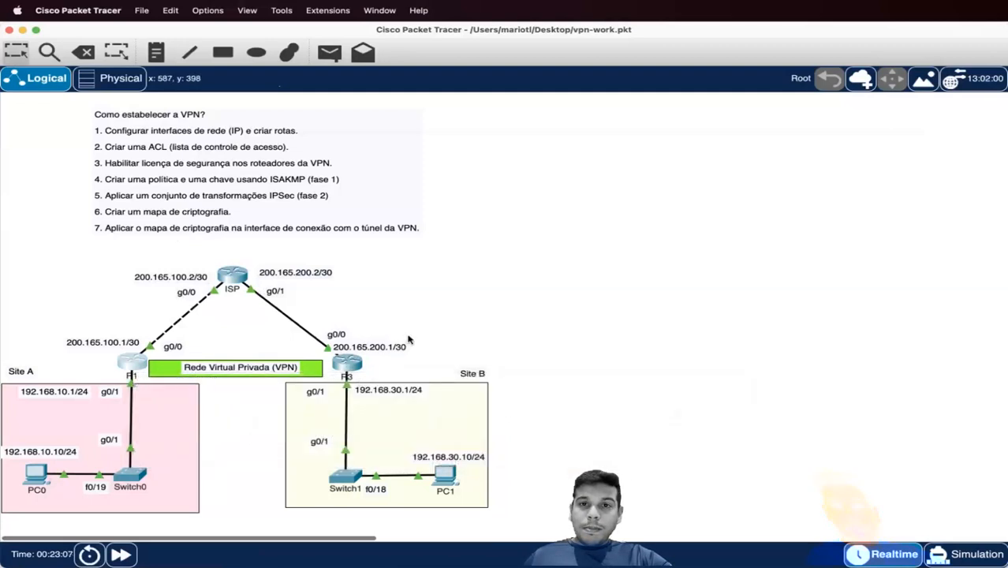
click(134, 365)
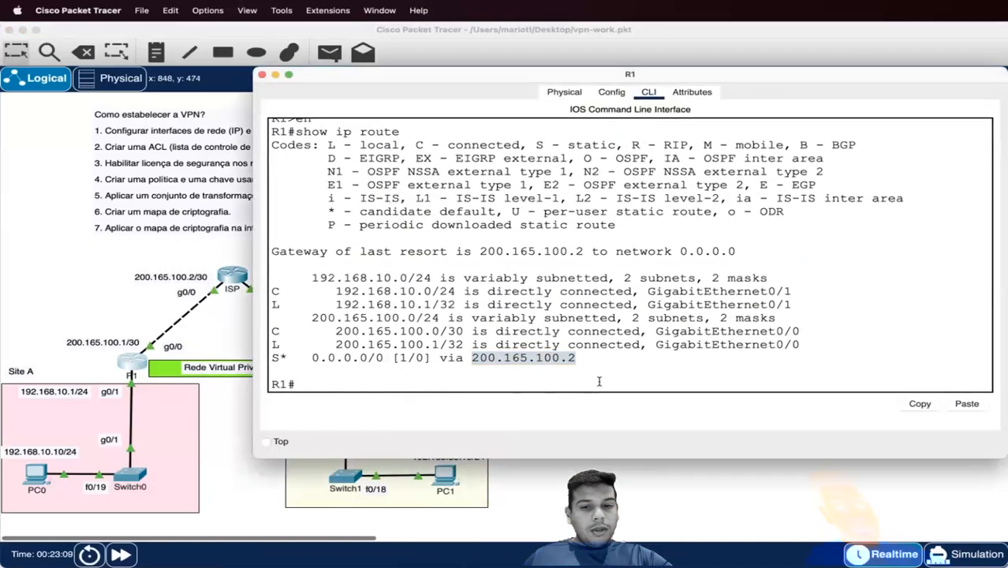
click(594, 384)
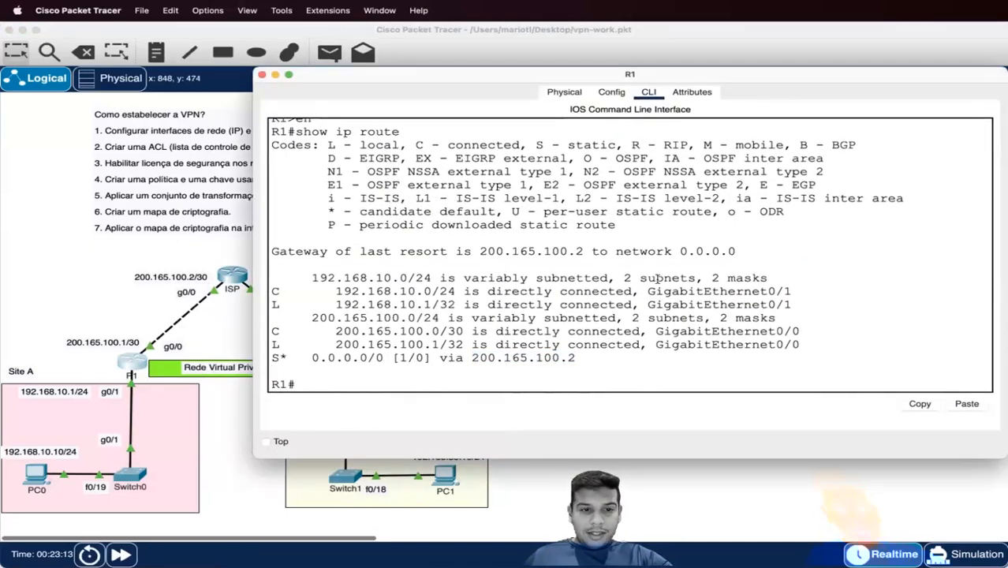
text(en)
key(Return)
text(conf t)
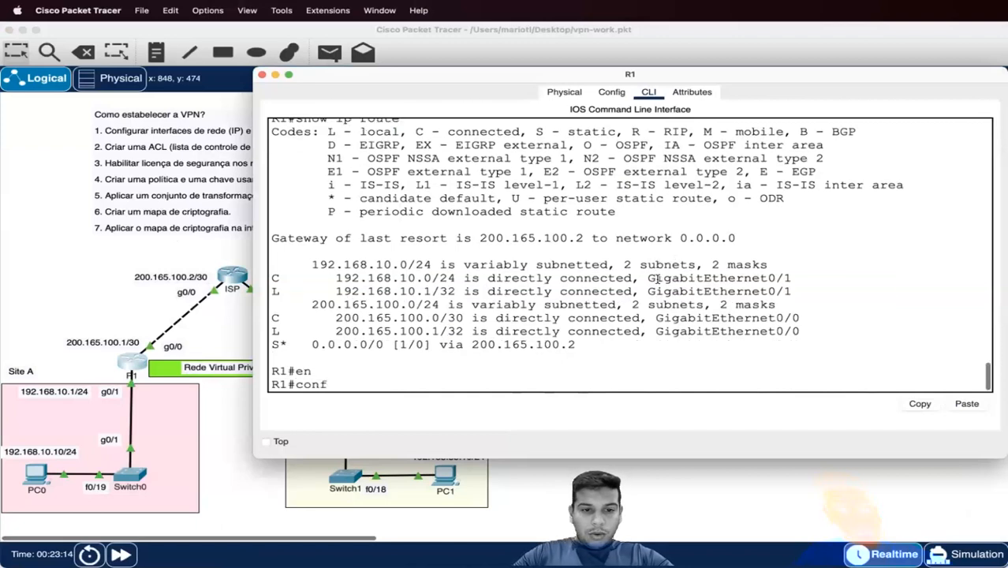
key(Return)
Query the IOS help for the number ranges accepted by the access-list command on R1
text(acc)
key(Tab)
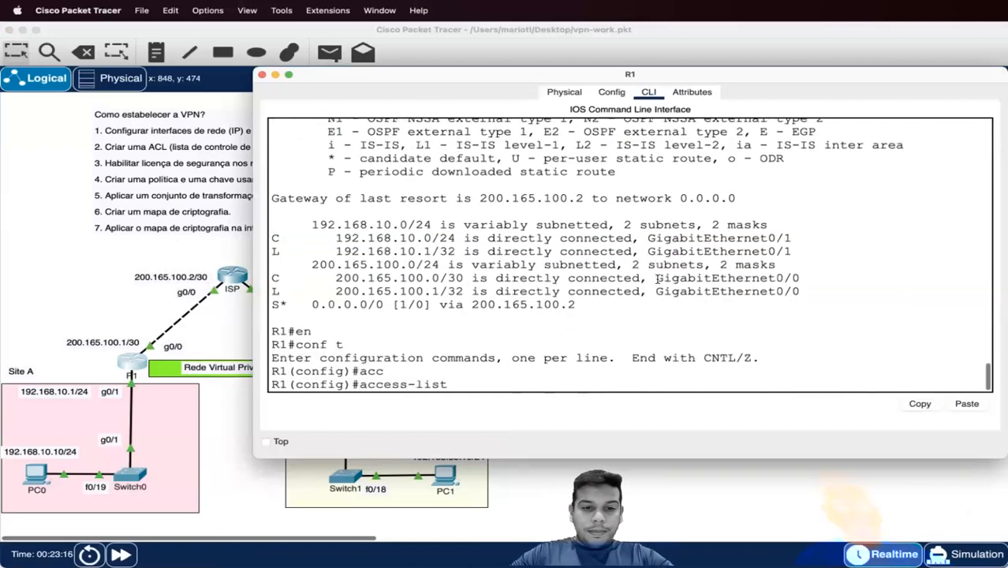
text(1)
key(BackSpace)
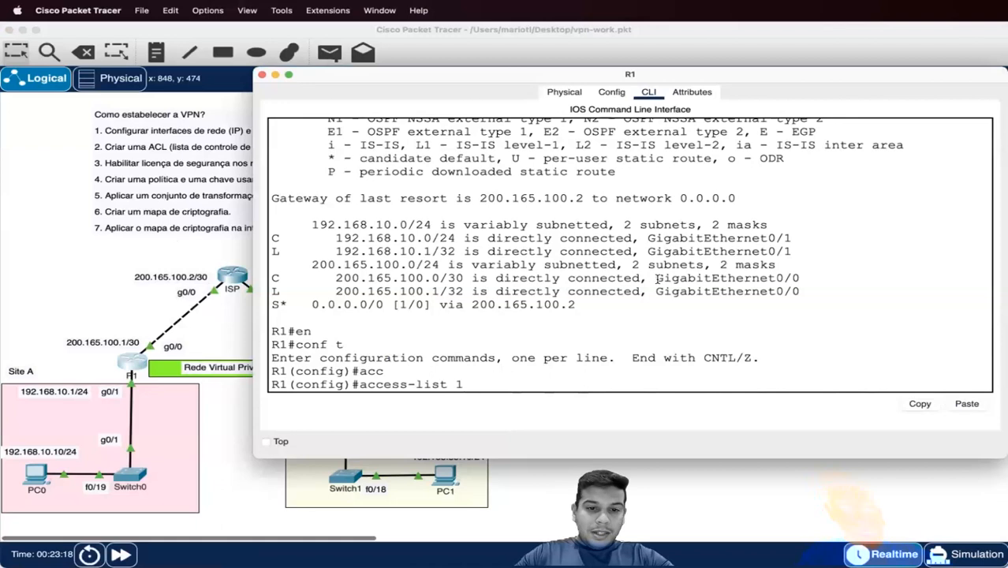
key(BackSpace)
text(?)
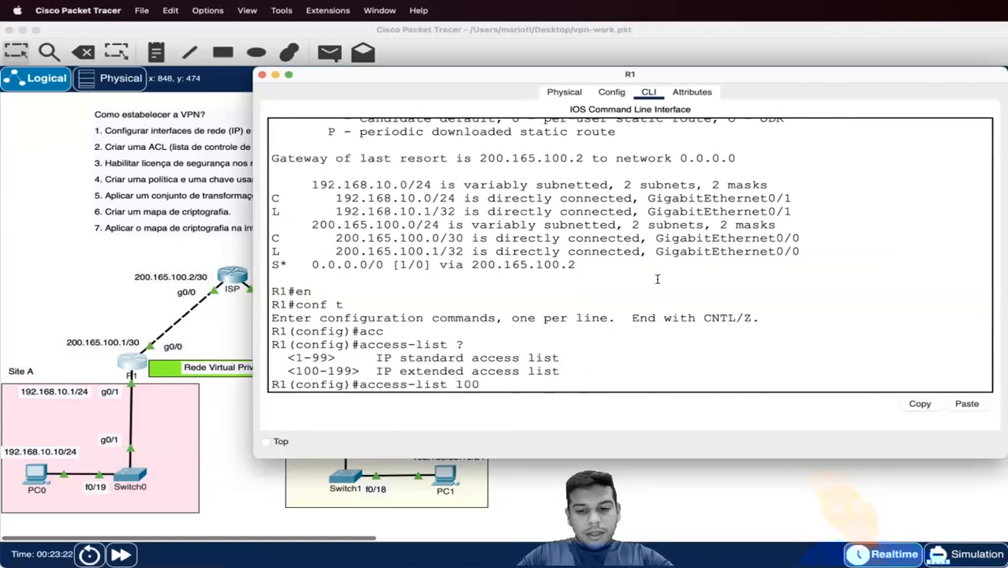
Create extended access list 100 on R1, permitting IP traffic from 192.168.10.0 0.0.0.255 to 192.168.30.0 0.0.0.255
text(100 per)
key(Tab)
text(ip)
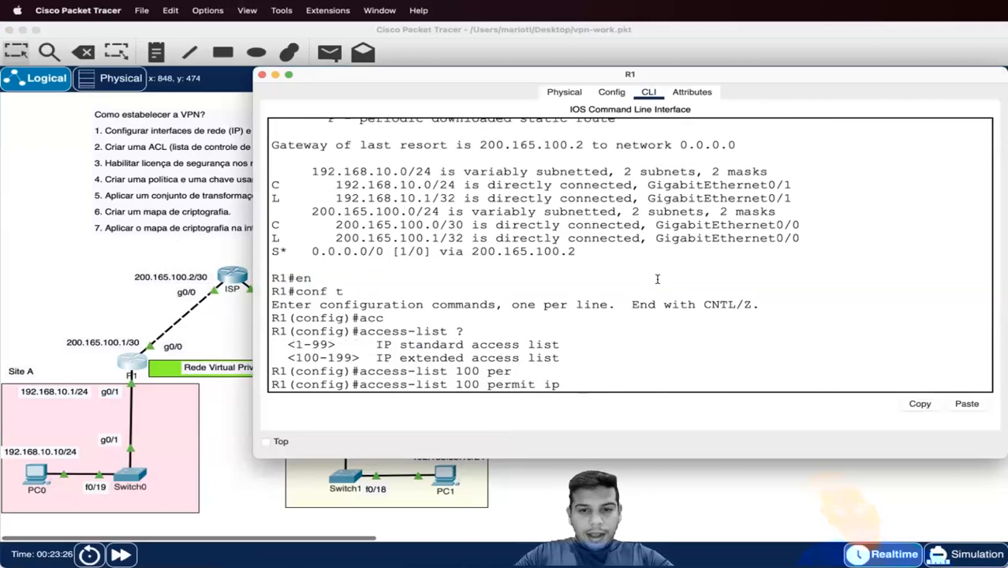
text( 192.168.10.0)
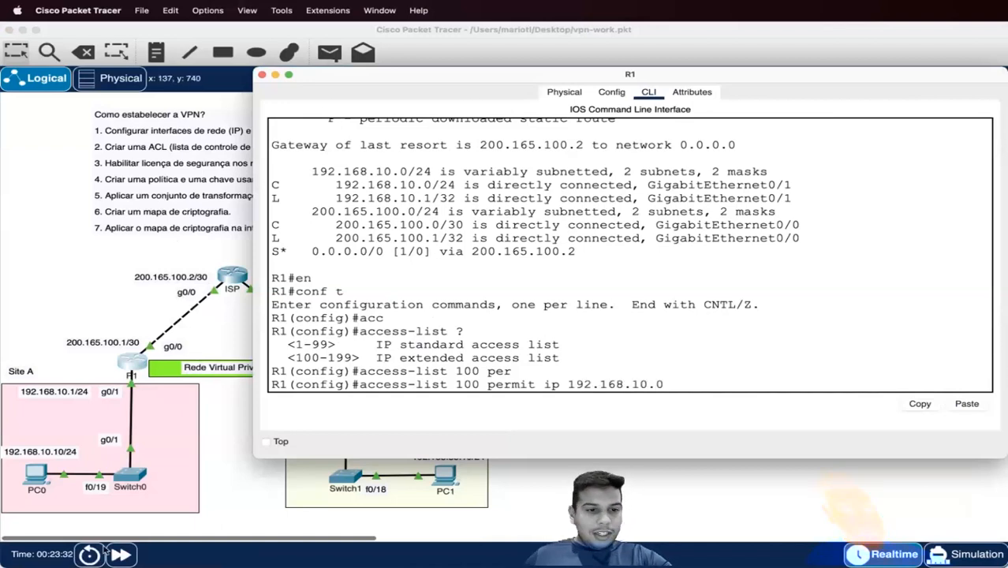
text( 0.0.0.255)
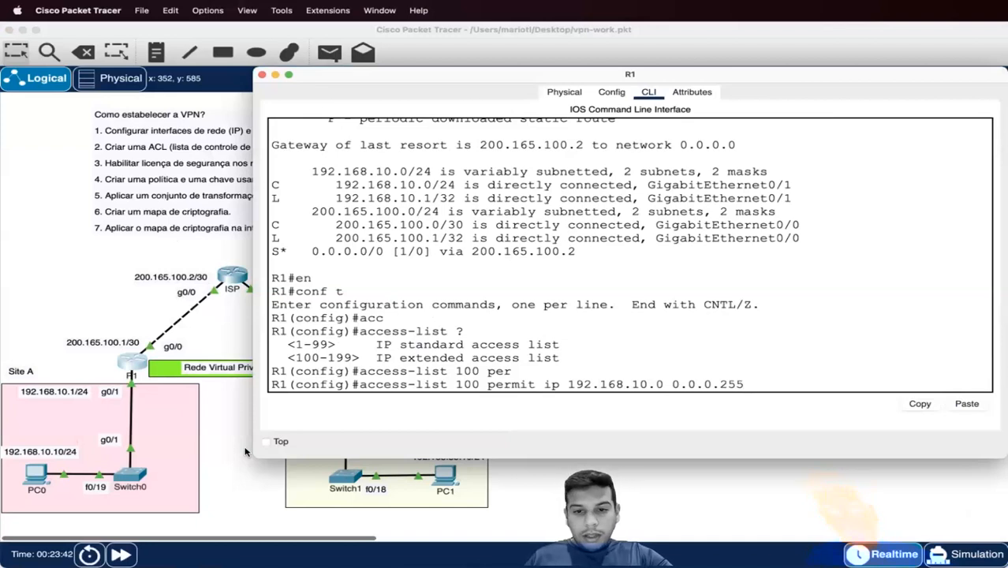
text(192.168.30.)
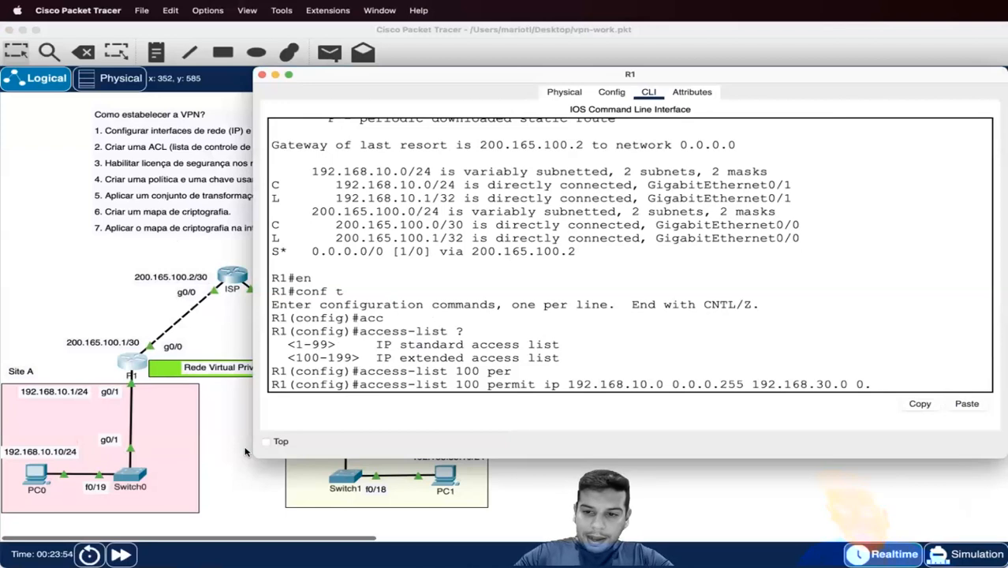
text(0.0)
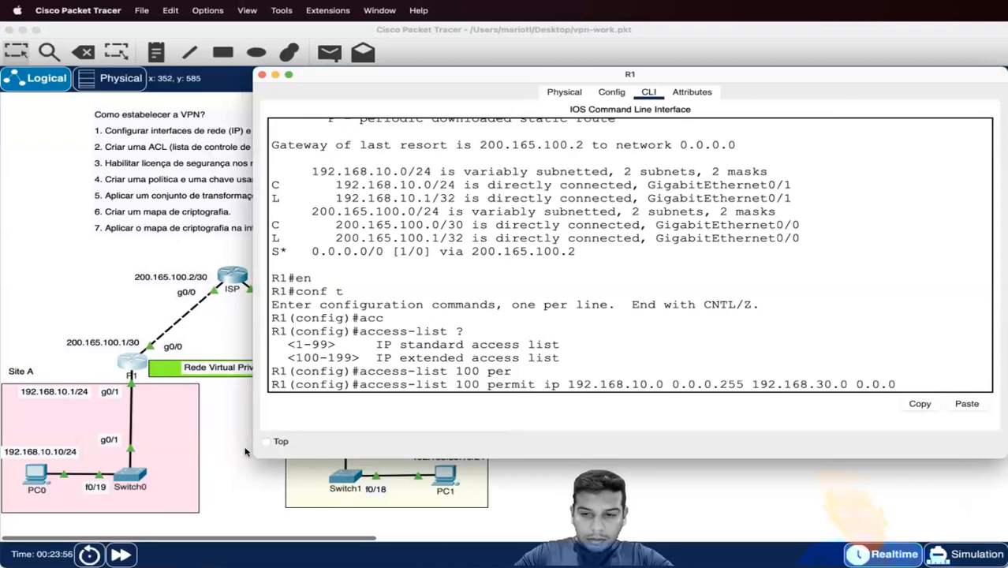
text(255)
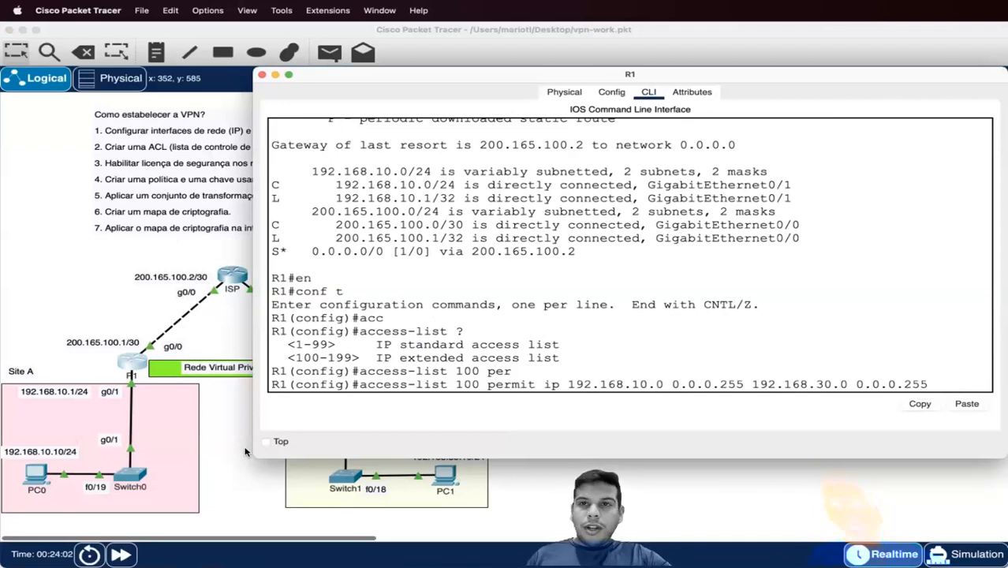
key(Return)
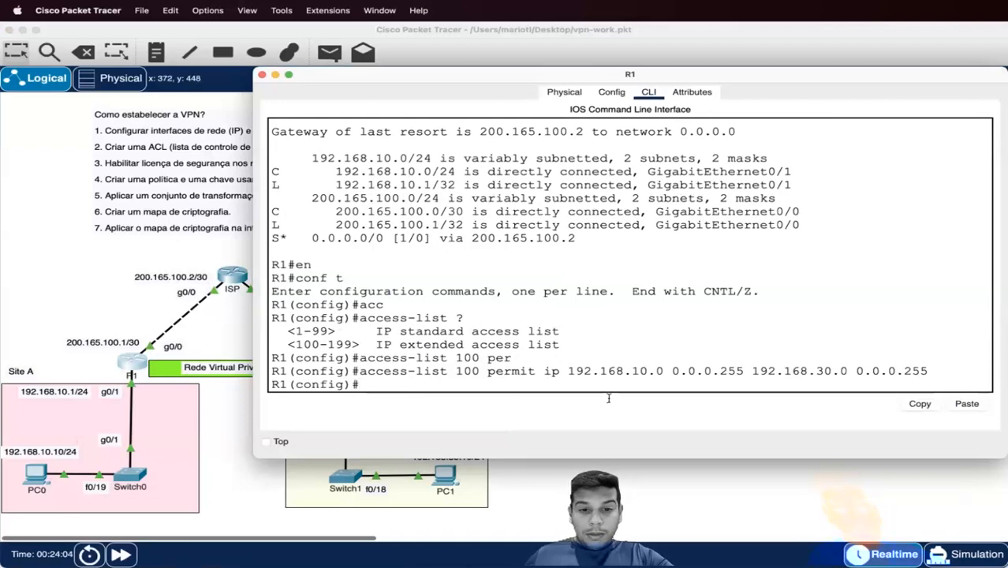
Copy R1's full access-list 100 permit command and paste it at R3's prompt in global configuration mode
drag(967, 384, 371, 385)
key(super+c)
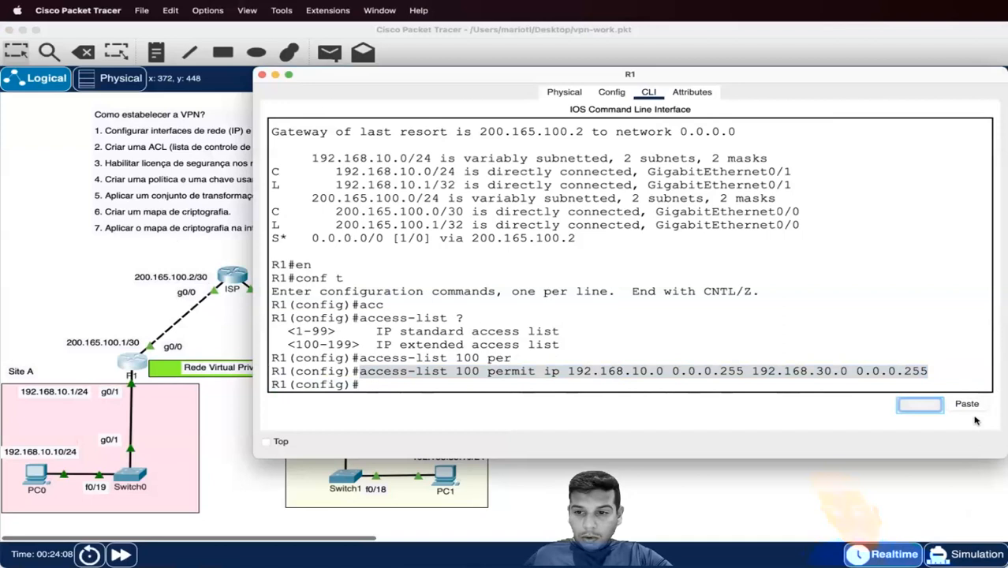
click(666, 499)
click(793, 498)
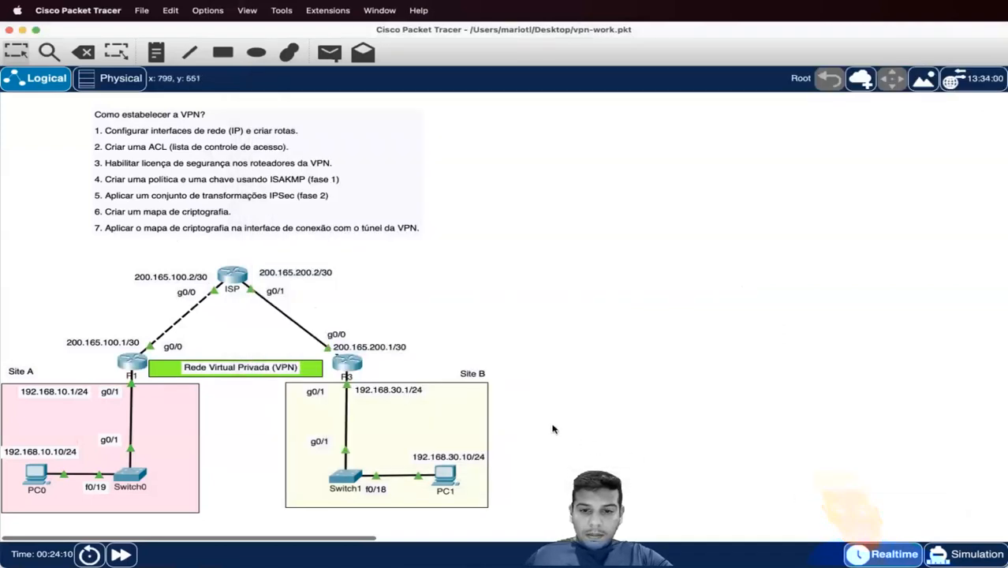
click(339, 357)
text(conf t)
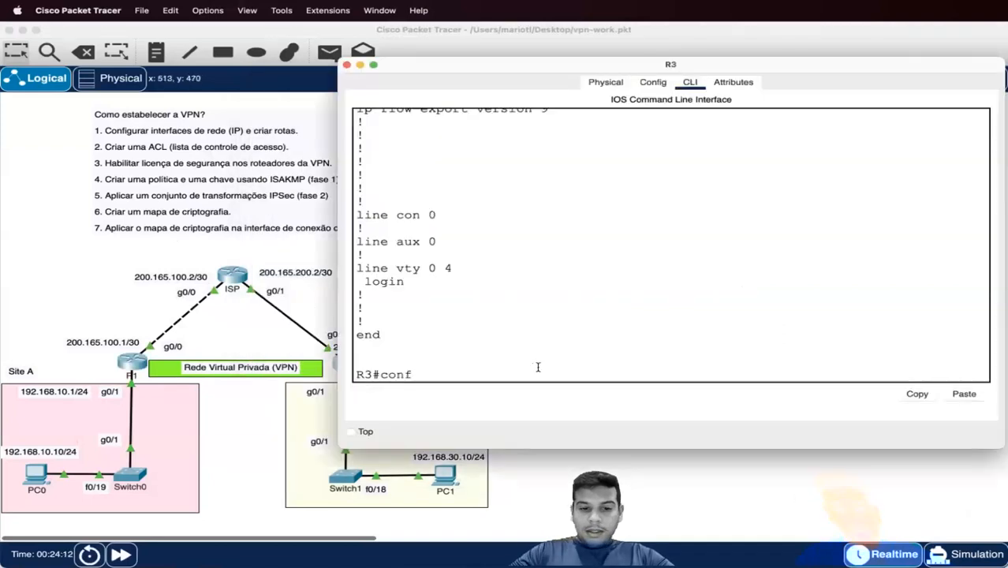
key(Return)
right_click(546, 306)
click(570, 316)
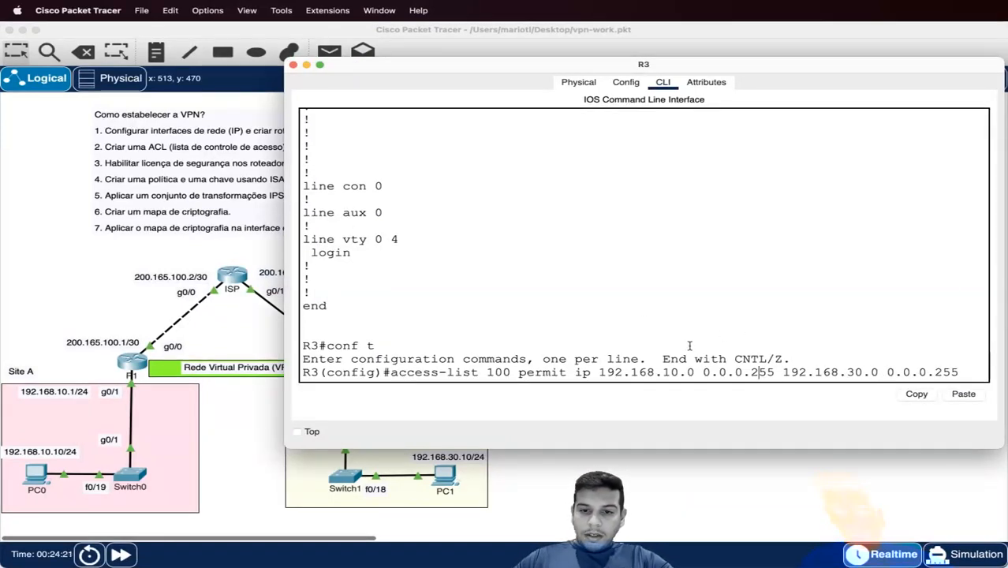
Change the pasted access-list command on R3 to source 192.168.30.0 and destination 192.168.10.0, and run it
key(BackSpace)
key(BackSpace)
text(30)
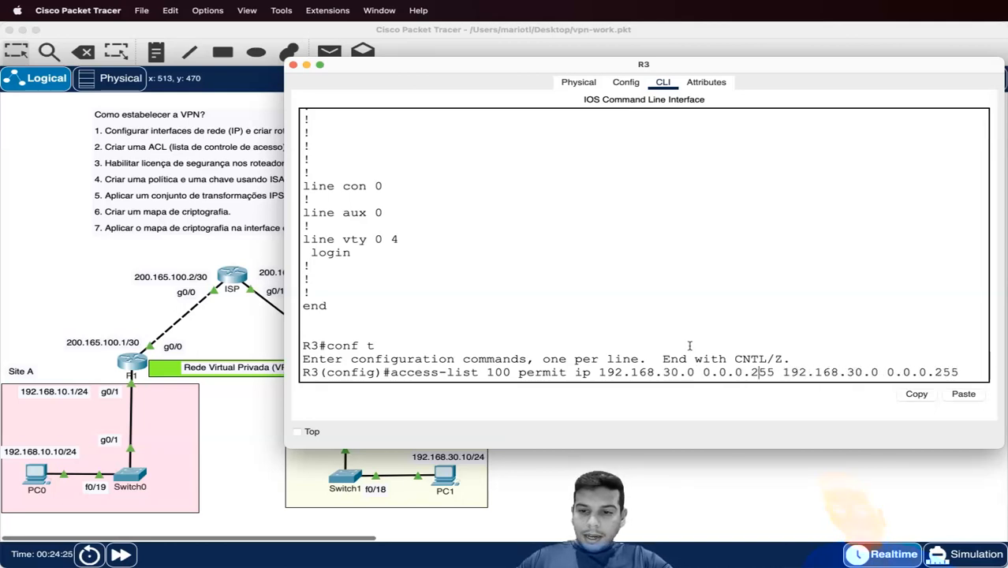
key(BackSpace)
key(BackSpace)
text(10)
key(Return)
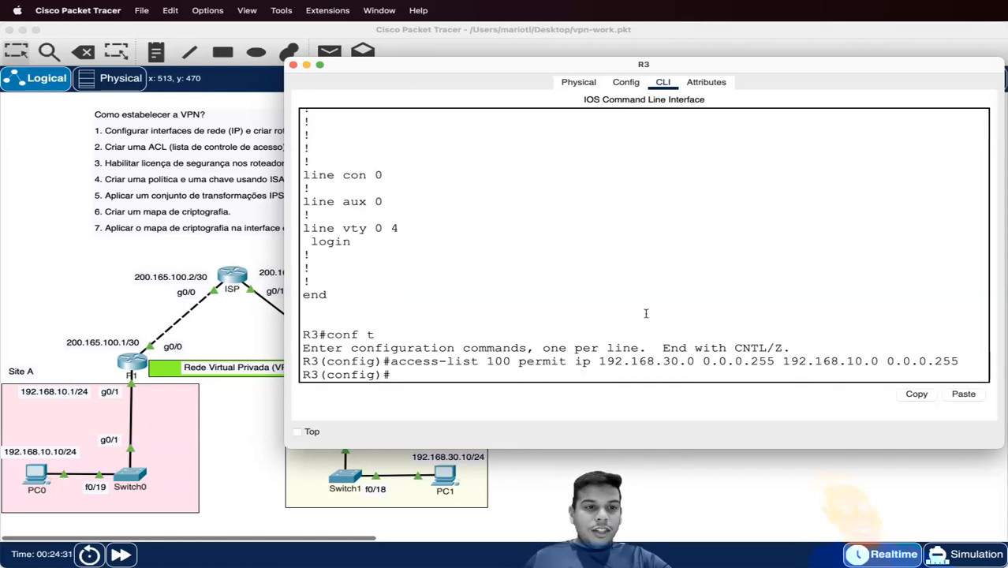
Return to R1's command line, exit global configuration mode and run show version
click(63, 179)
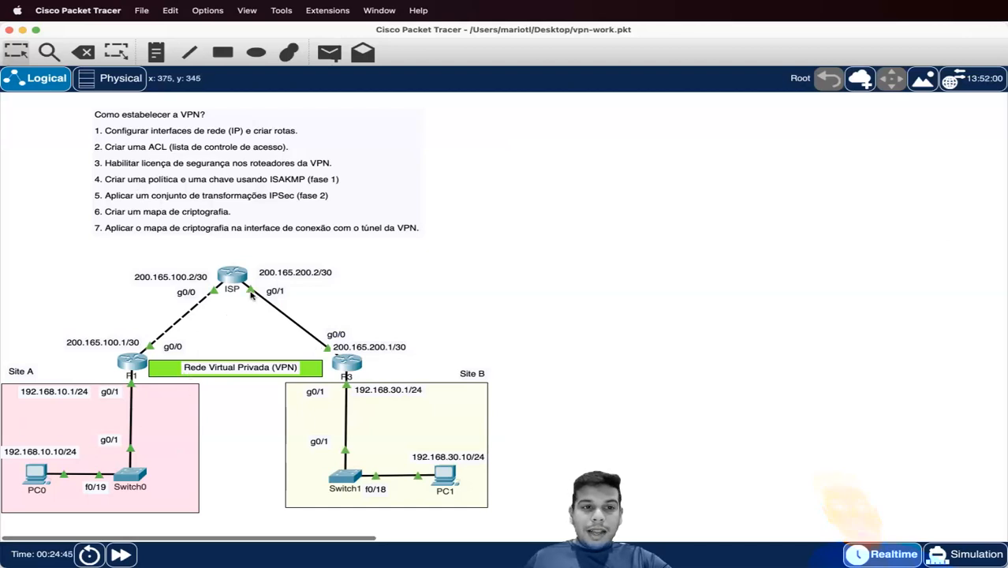
mouse_move(252, 295)
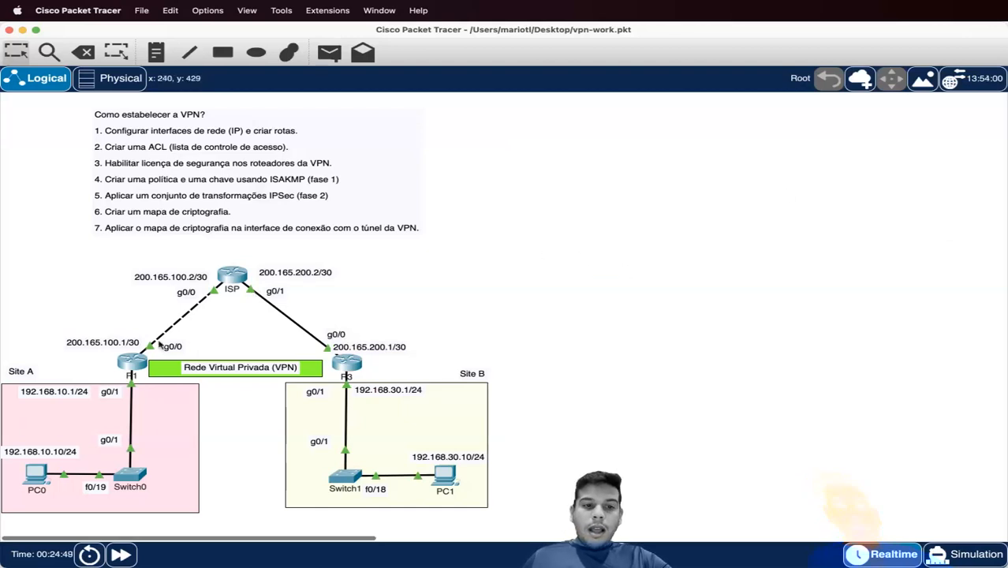
click(136, 361)
click(594, 324)
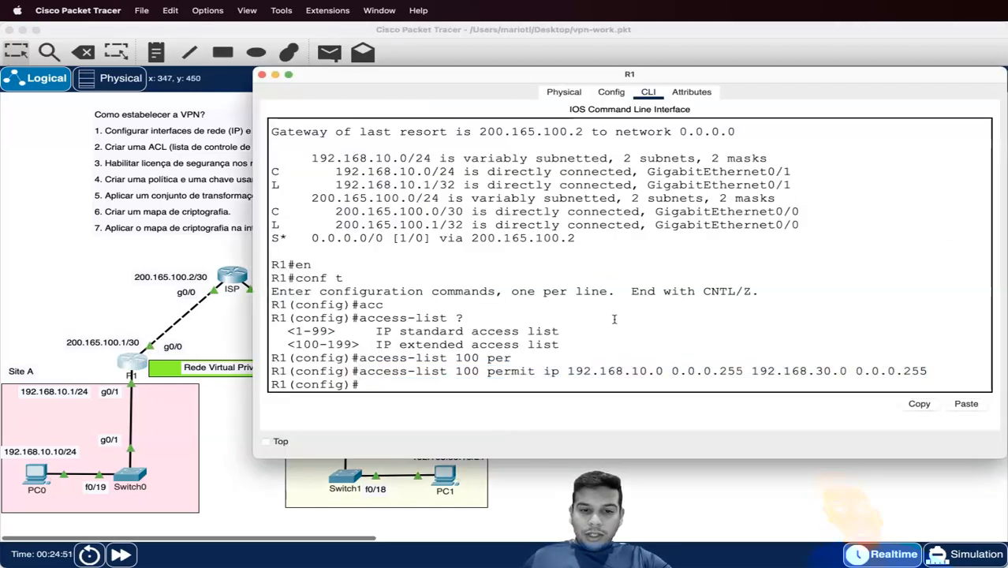
key(Return)
key(Return)
text(exit)
key(Return)
text(show ver)
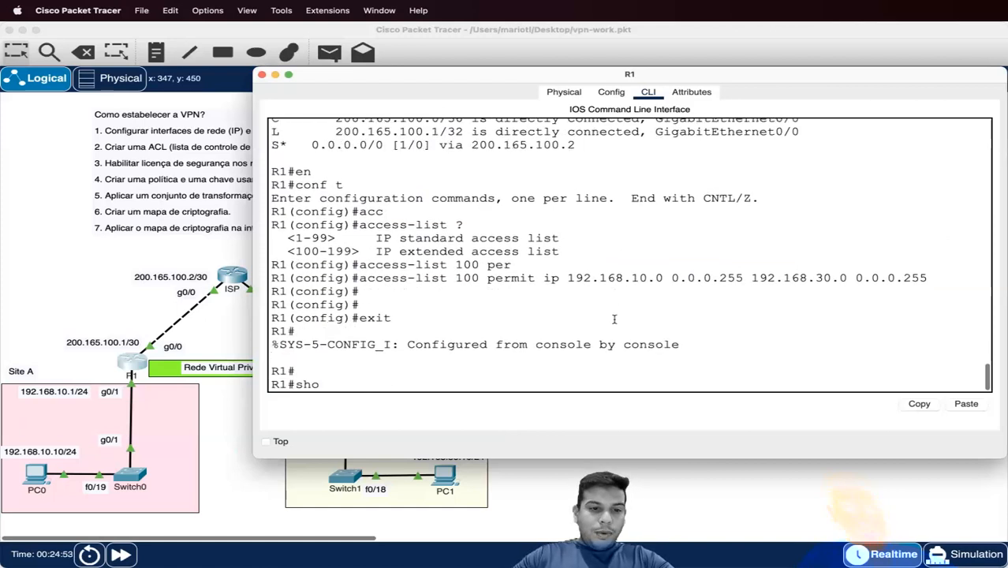
key(Tab)
key(Return)
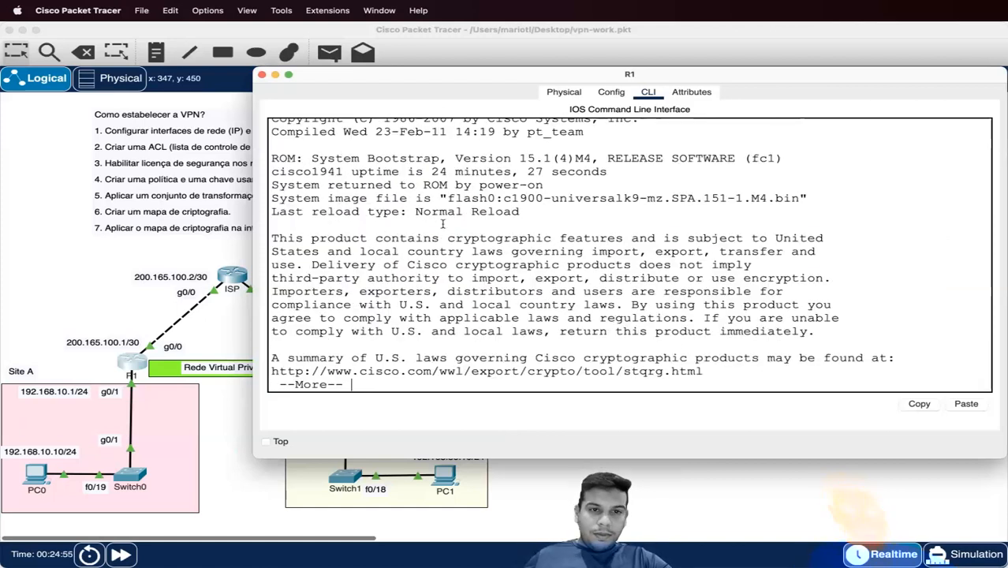
Widen R1's window and page through the version output to check the security technology package's license status
drag(254, 210, 224, 210)
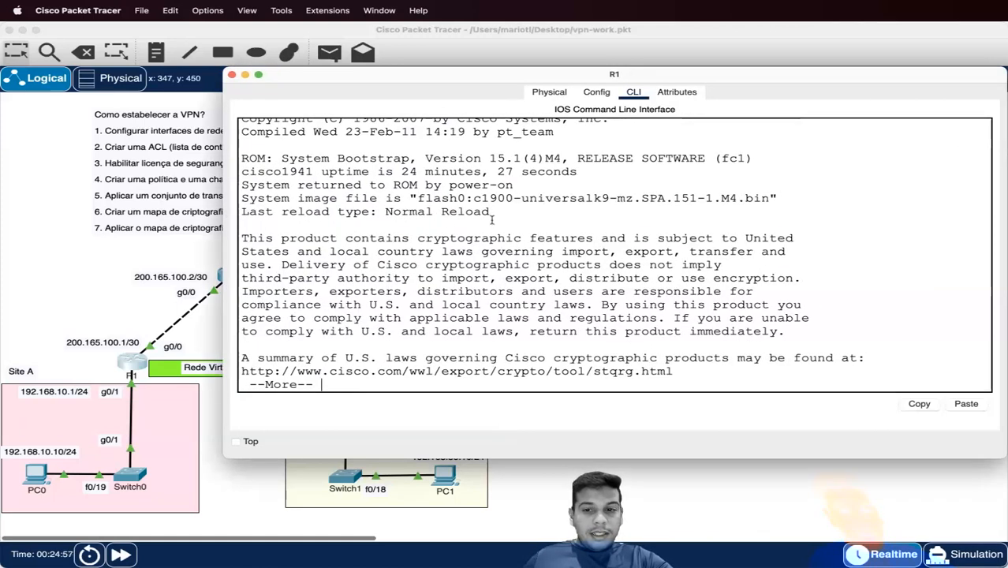
key(space)
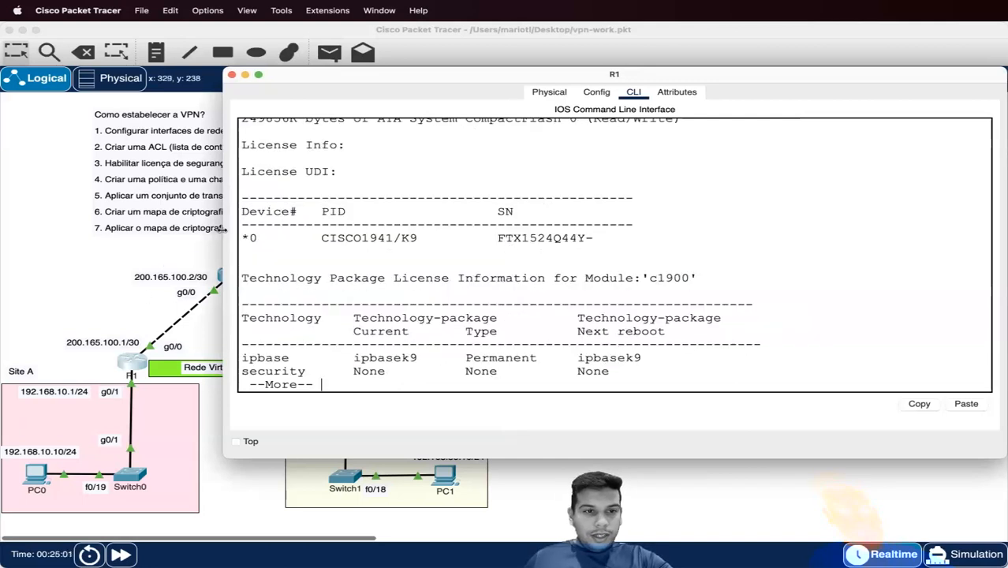
drag(222, 231, 189, 231)
key(space)
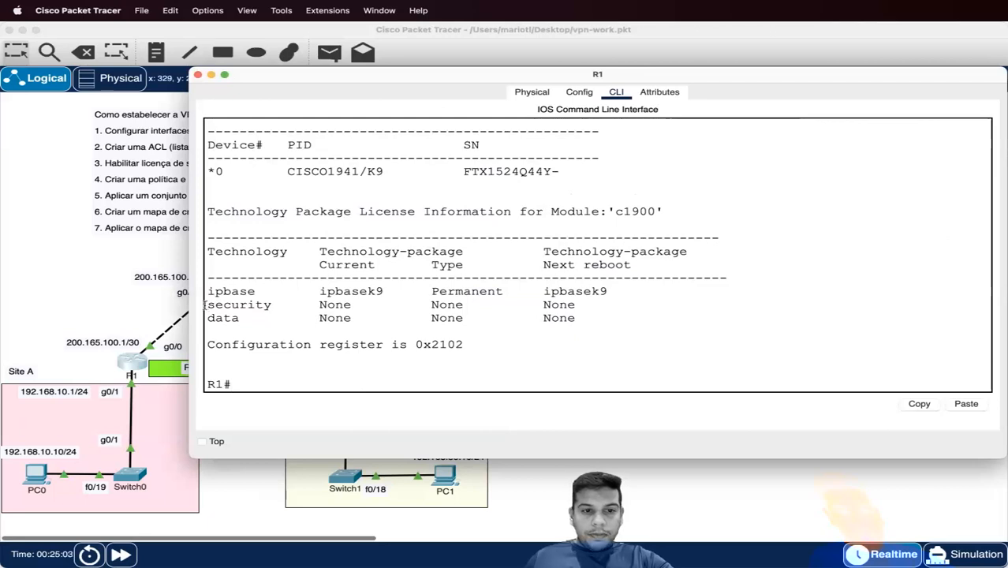
drag(208, 304, 363, 305)
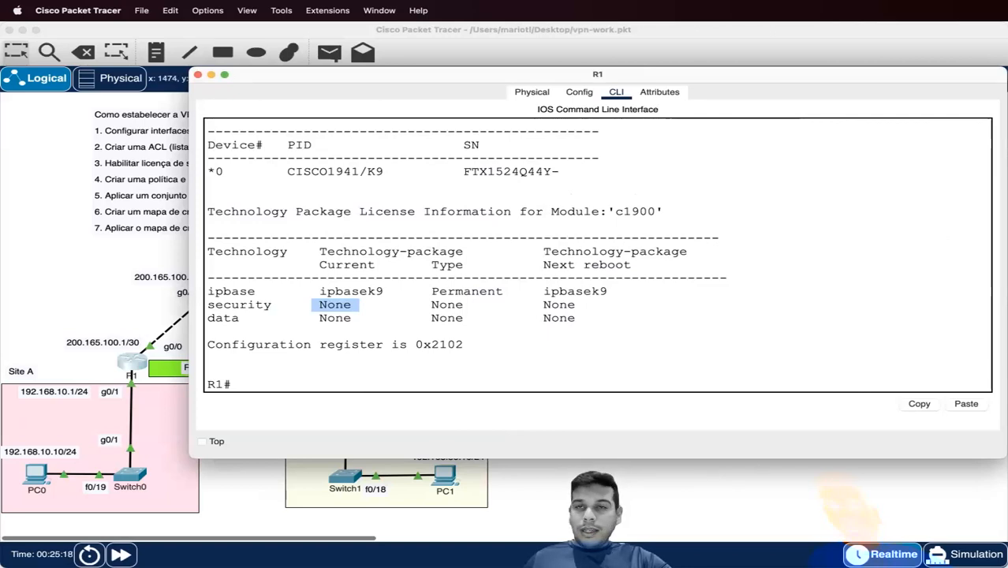
click(59, 274)
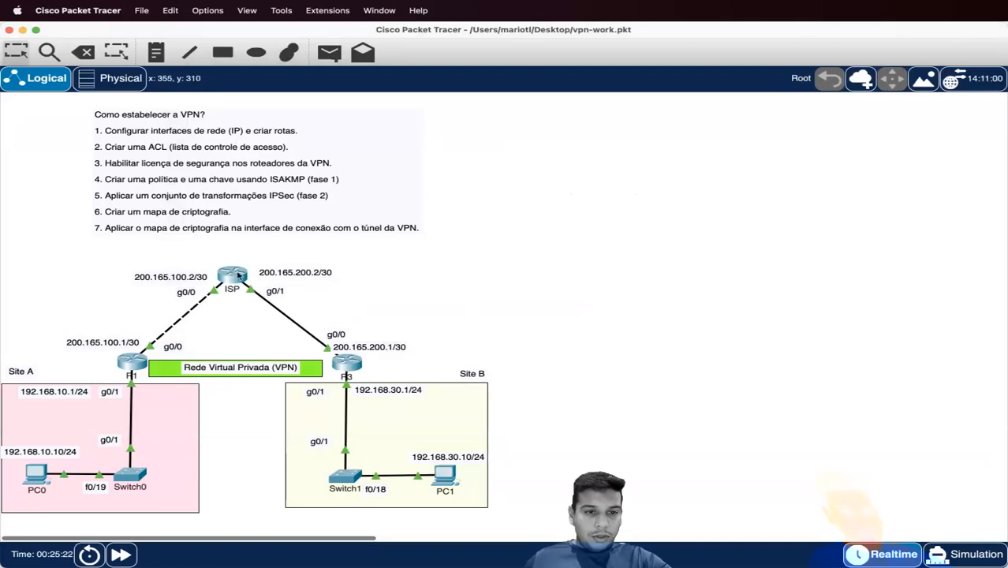
Reopen R1's command line and enter global configuration mode with conf t
mouse_move(233, 275)
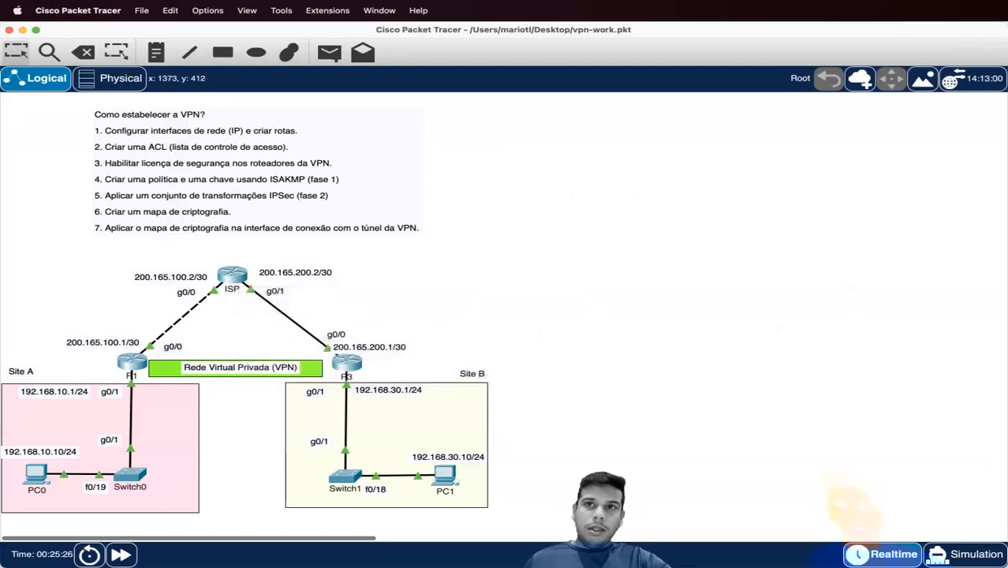
click(132, 362)
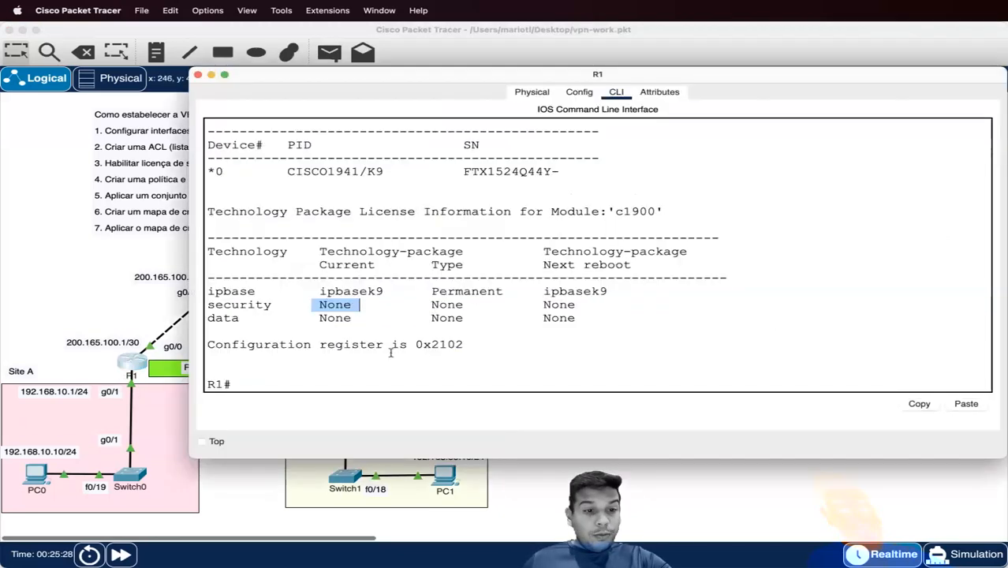
key(Return)
key(Return)
text(conf t)
key(Return)
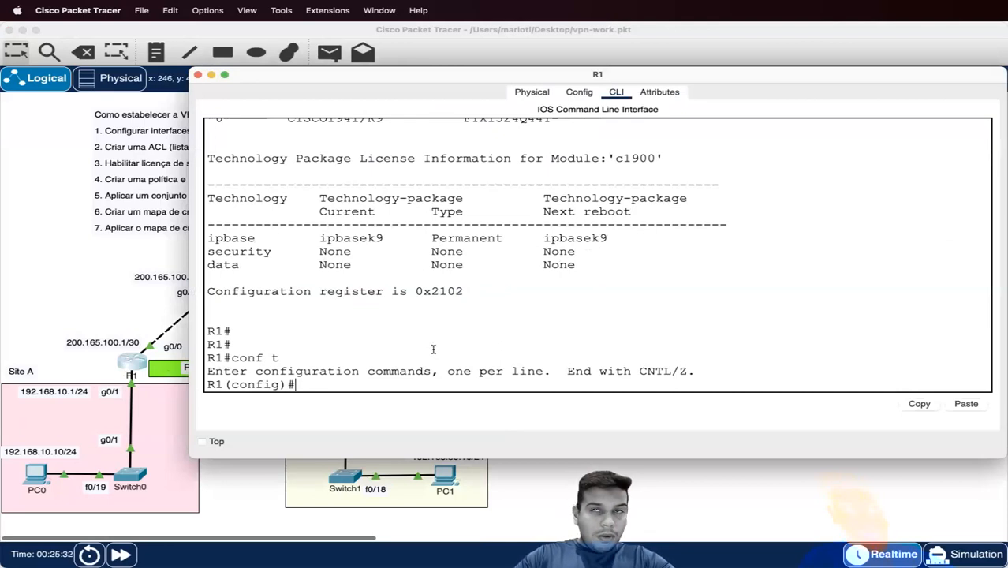
Run license boot module c1900 technology-package securityk9 on R1
text(lice)
key(Tab)
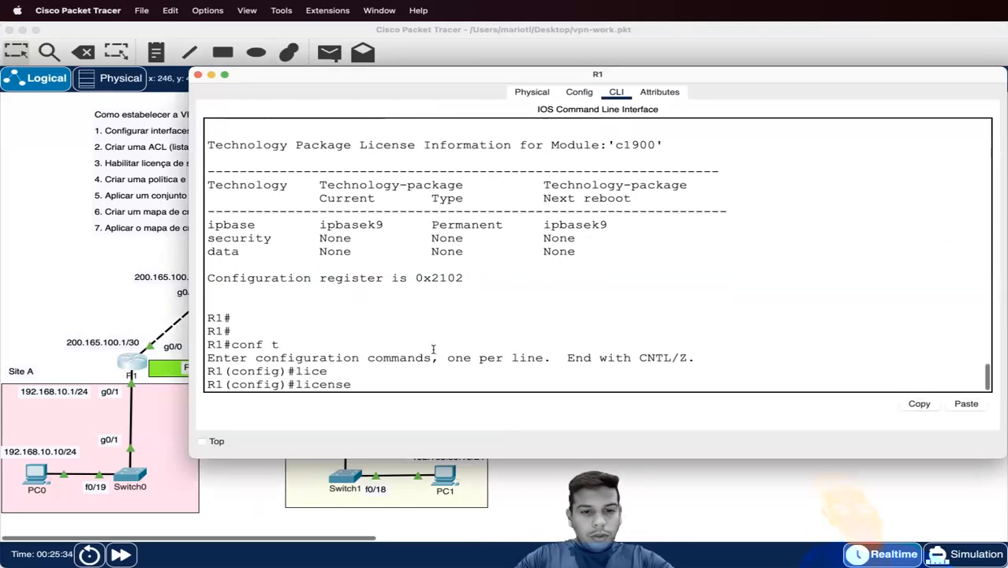
text(boo)
key(Tab)
text(mo)
key(Tab)
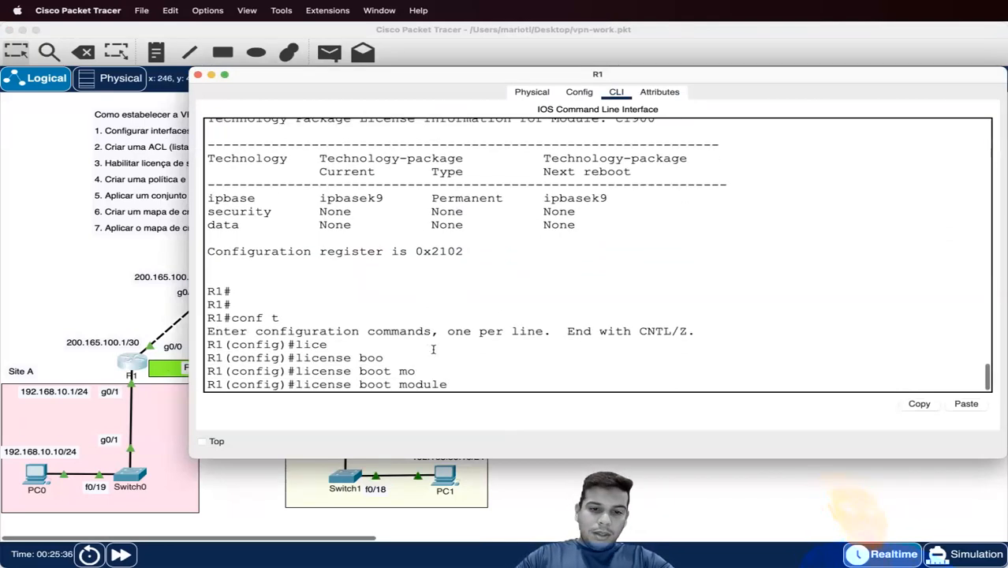
text(c19)
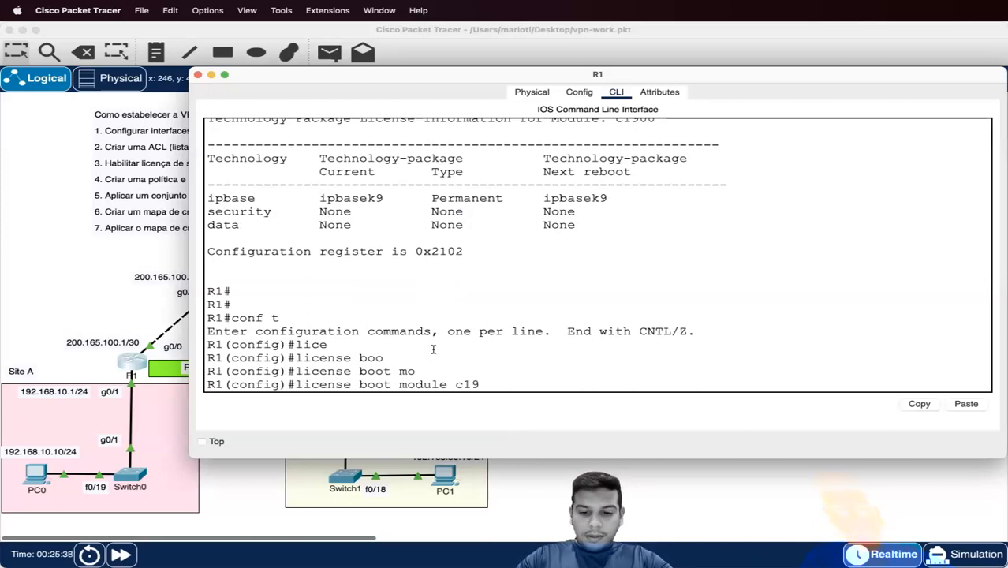
text(00 tec)
key(Tab)
text(se)
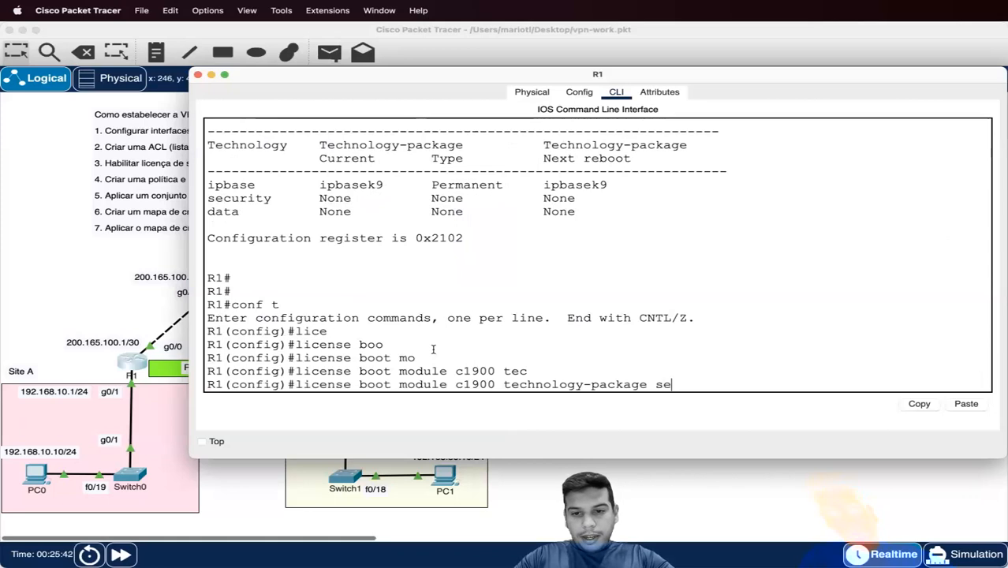
key(Tab)
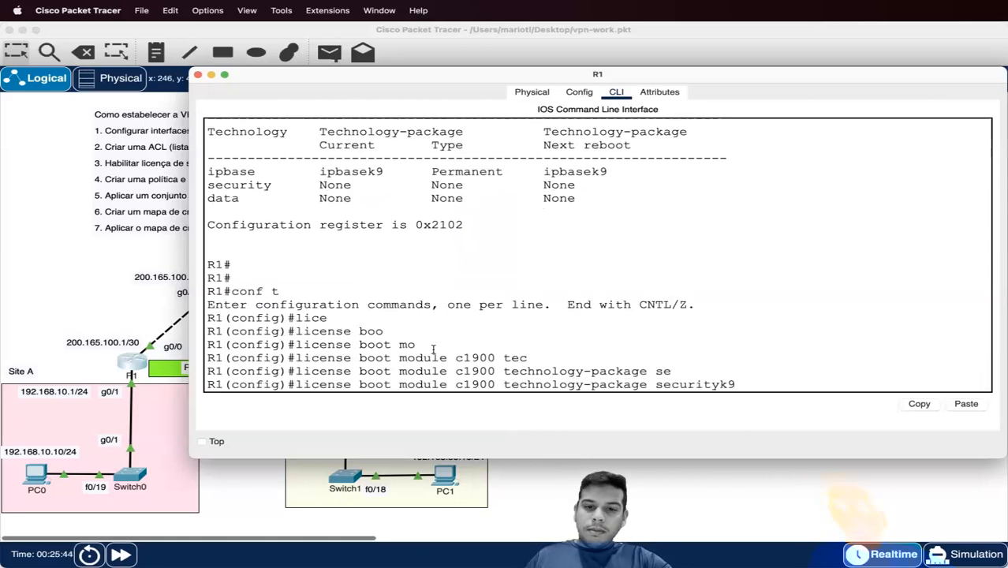
key(Return)
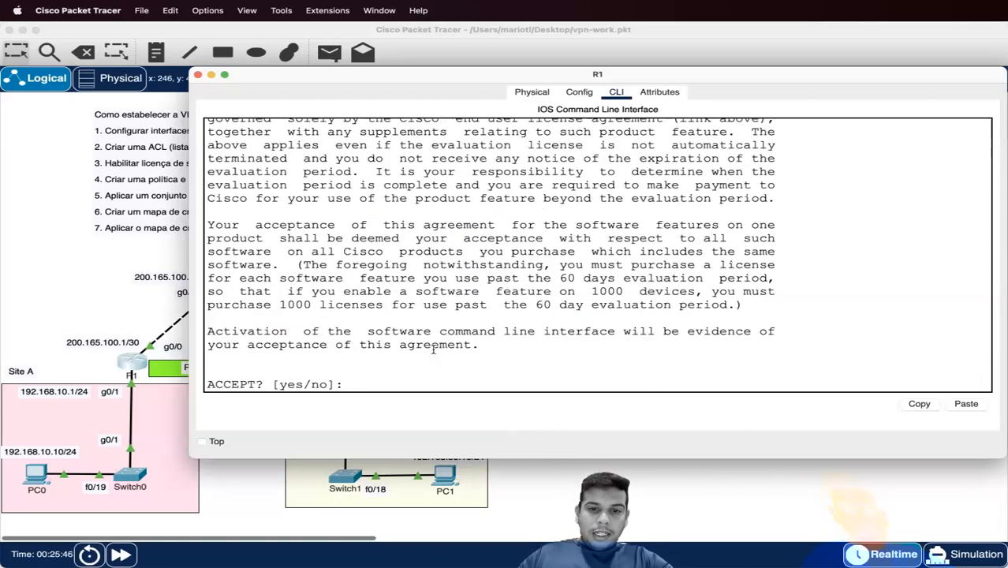
Accept the security license agreement with yes, check the next-reboot license level in the log message, and return to the configuration prompt
text(yes)
key(Return)
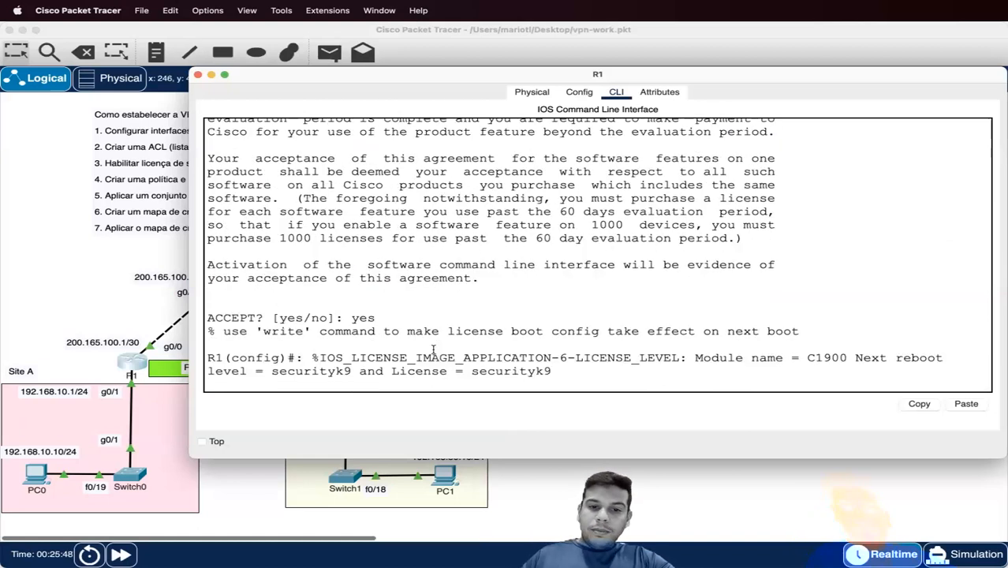
drag(847, 359, 567, 370)
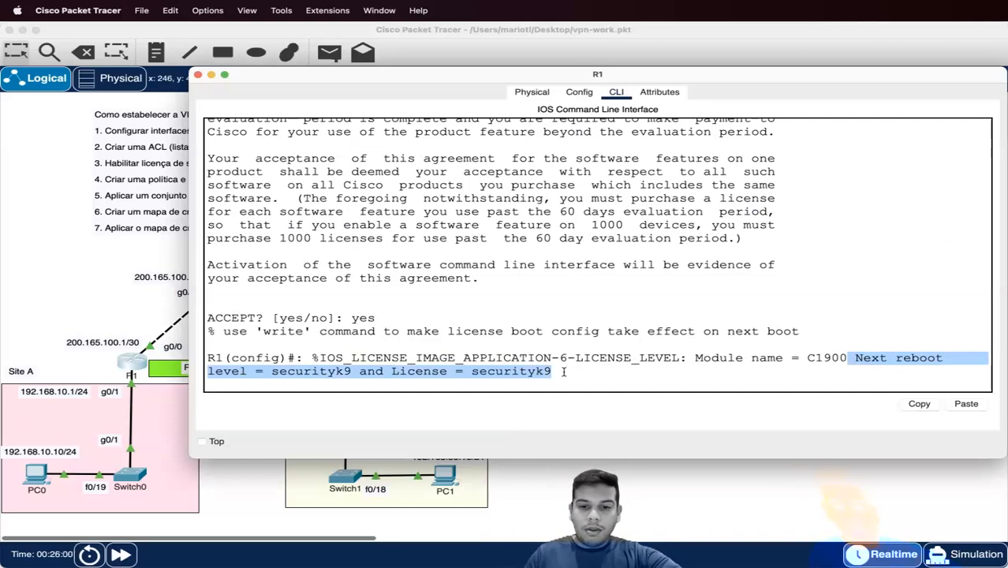
key(Return)
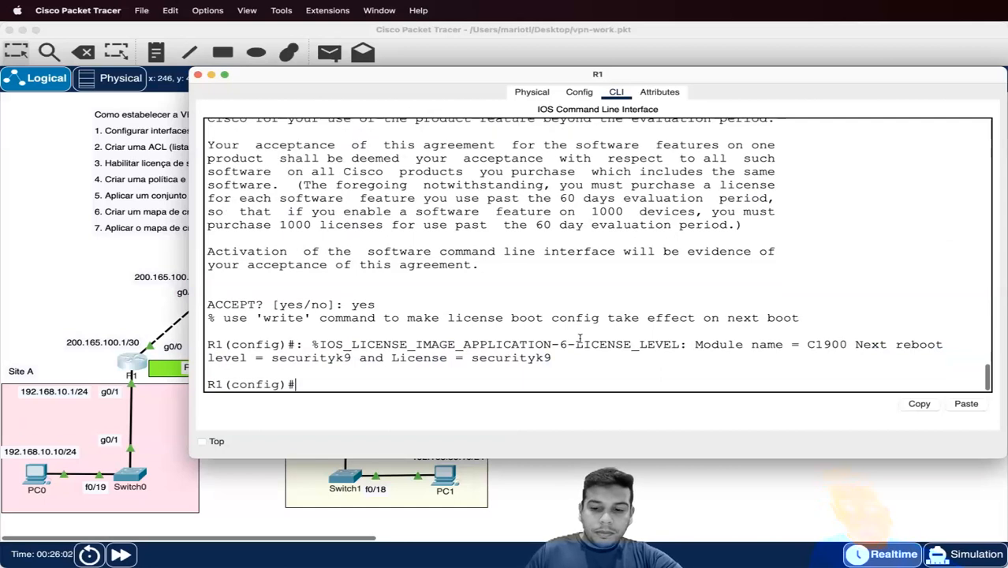
Save R1's configuration with do wr, and restart the router with do reload, confirming the reload
text(do wr)
key(Return)
text(reload)
key(BackSpace)
key(BackSpace)
key(BackSpace)
key(BackSpace)
key(BackSpace)
key(BackSpace)
text(do reload)
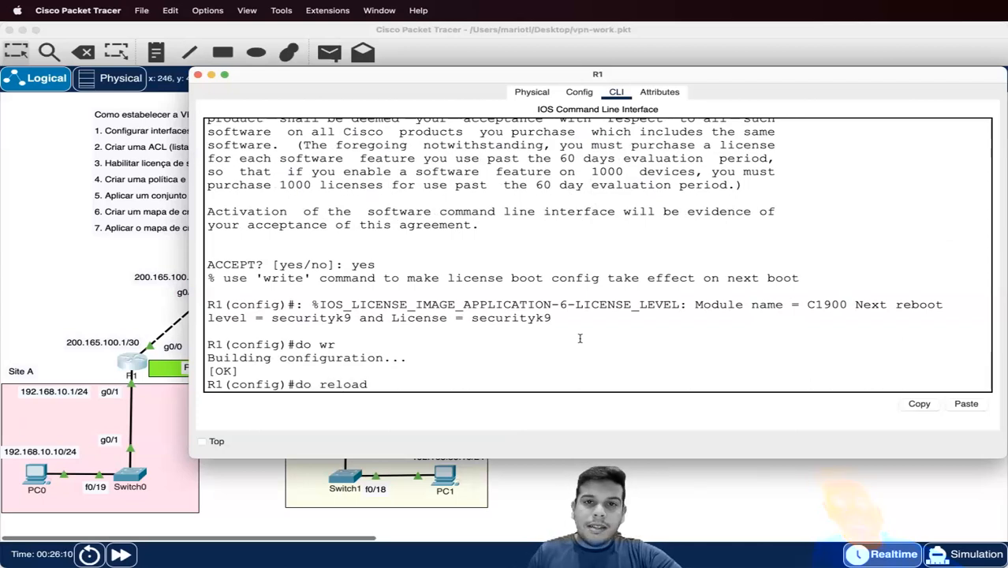
key(Return)
key(Return)
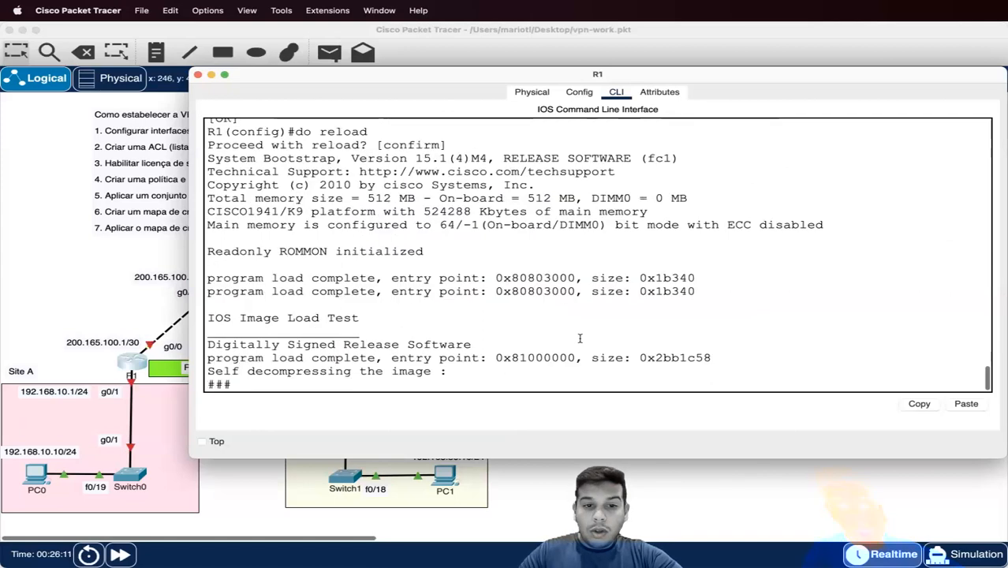
On the ISP router, enter global configuration mode and run license boot module c1900 technology-package securityk9
click(198, 74)
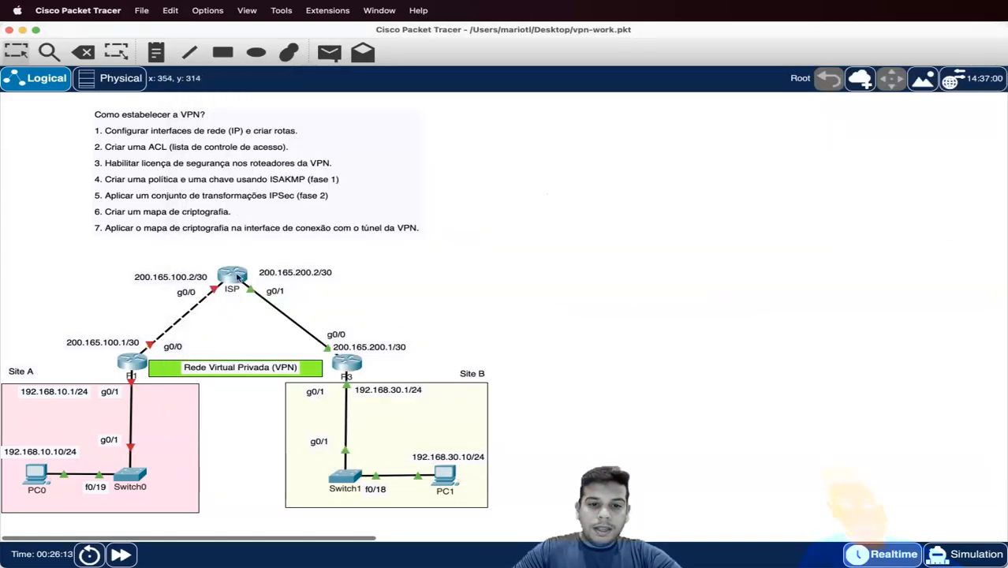
text(mo)
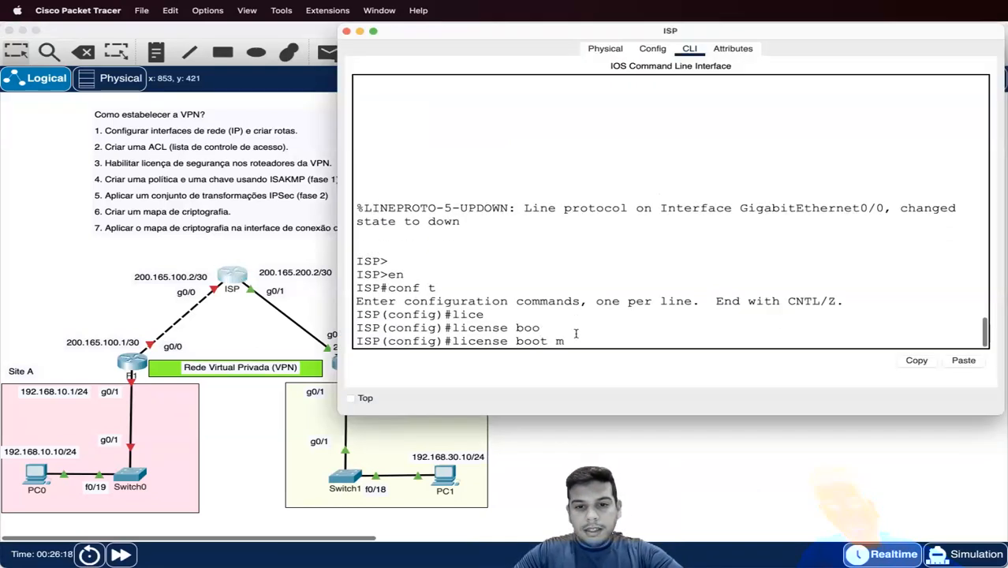
key(Tab)
text(c1900)
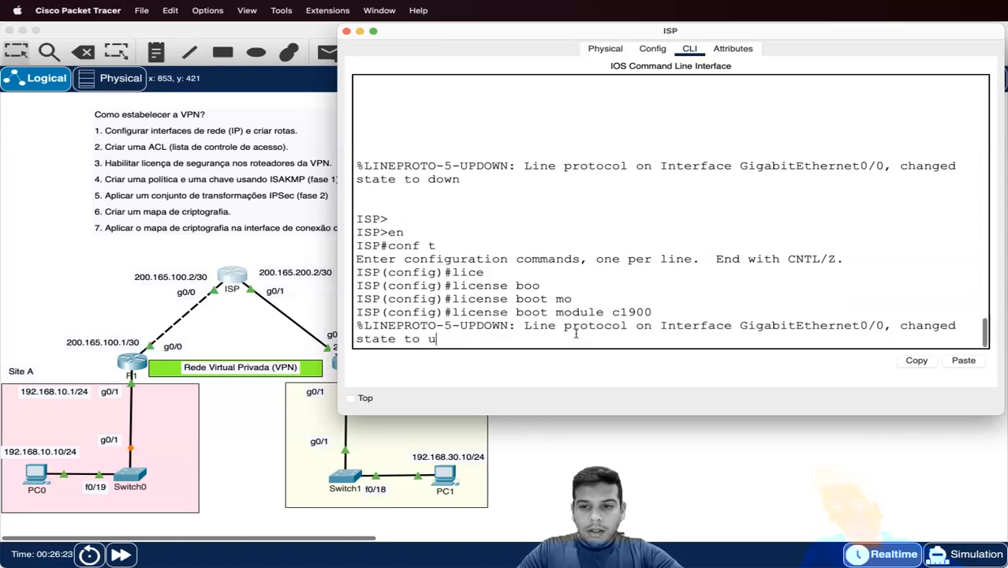
key(Return)
key(Up)
key(Tab)
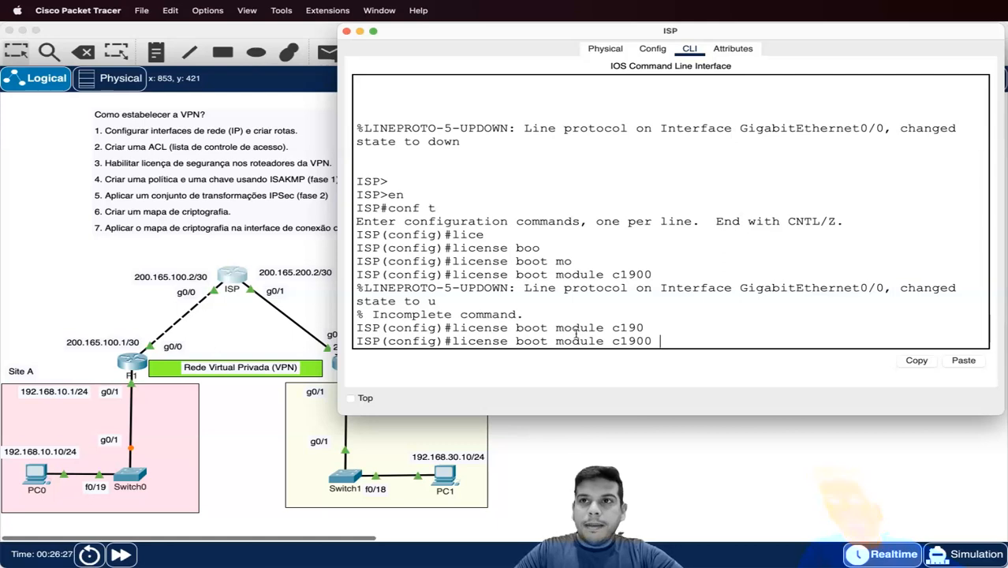
key(Tab)
text(t)
key(Tab)
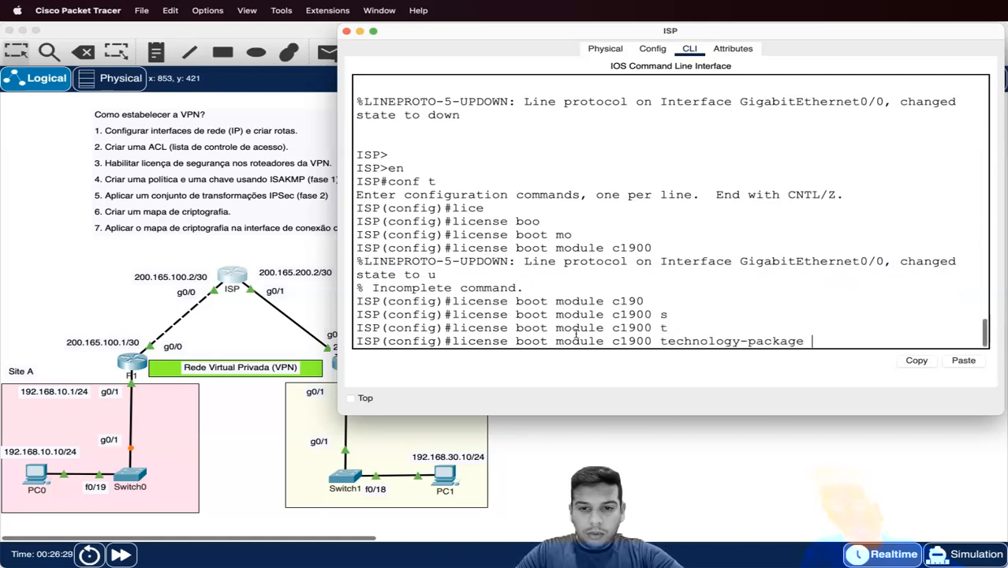
text(se)
key(Tab)
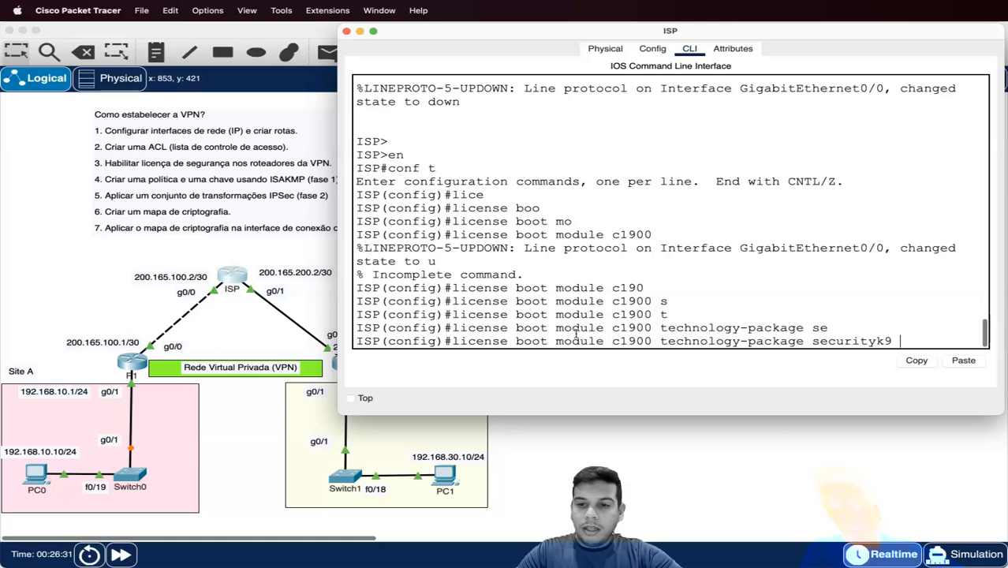
key(Return)
Accept the security license agreement on the ISP router with yes
text(ye)
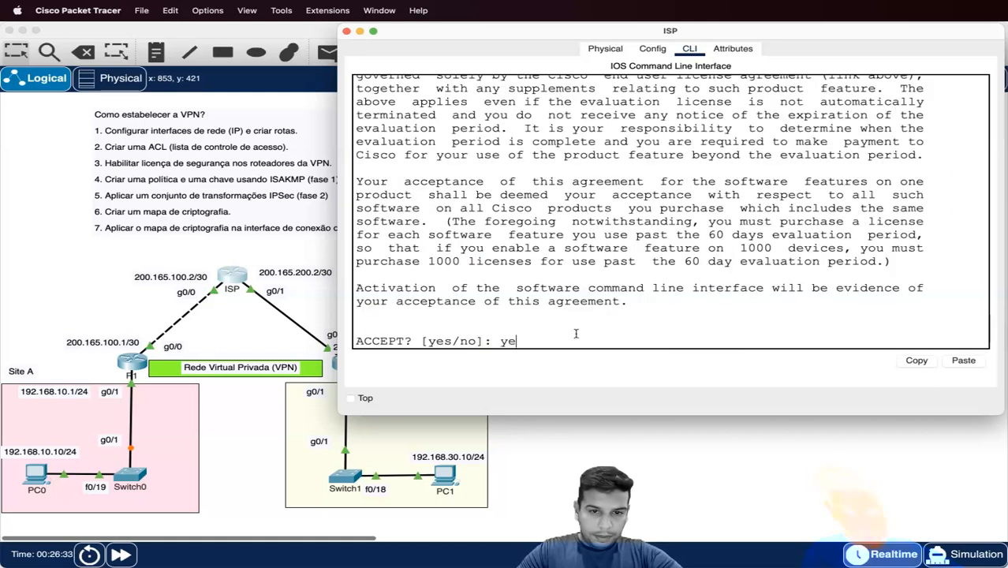
text(s)
key(Return)
Save the ISP router's configuration with do wr and restart it with do reload
text(do wr)
key(Return)
text(do reload)
key(Return)
key(Return)
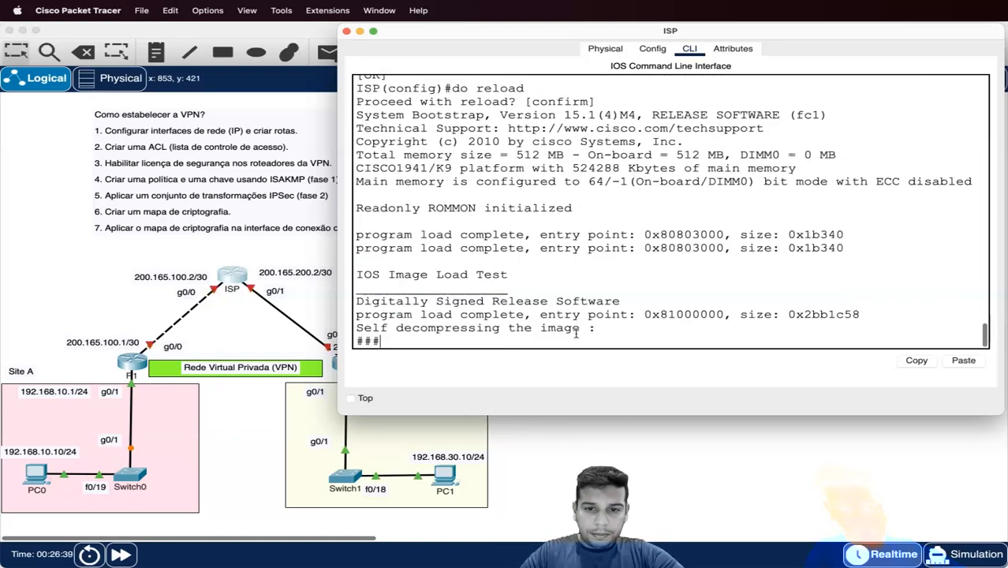
Open R3's command line and run license boot module c1900 technology-package securityk9 in global configuration mode
click(603, 439)
click(353, 363)
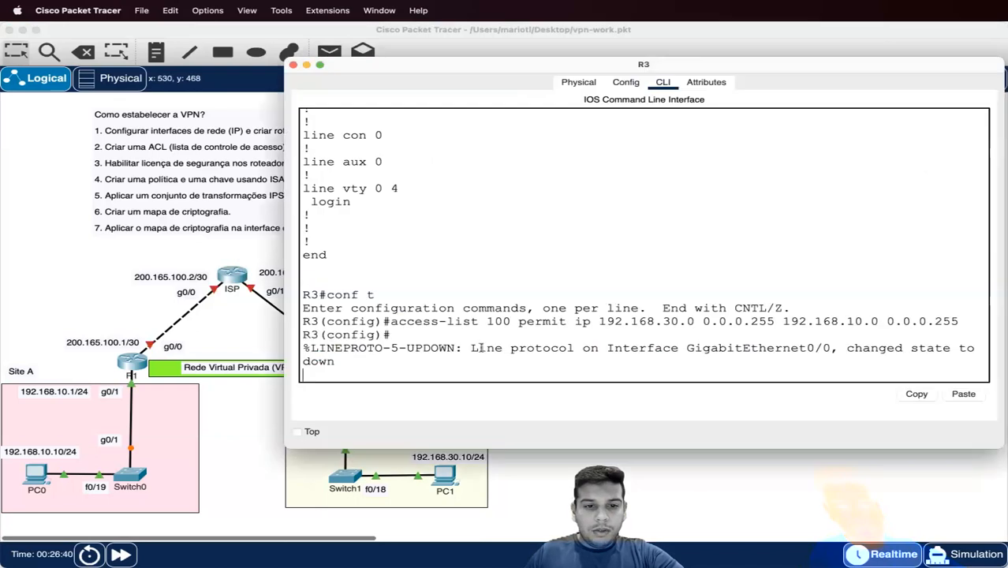
key(Return)
text(lice)
key(Tab)
text(b)
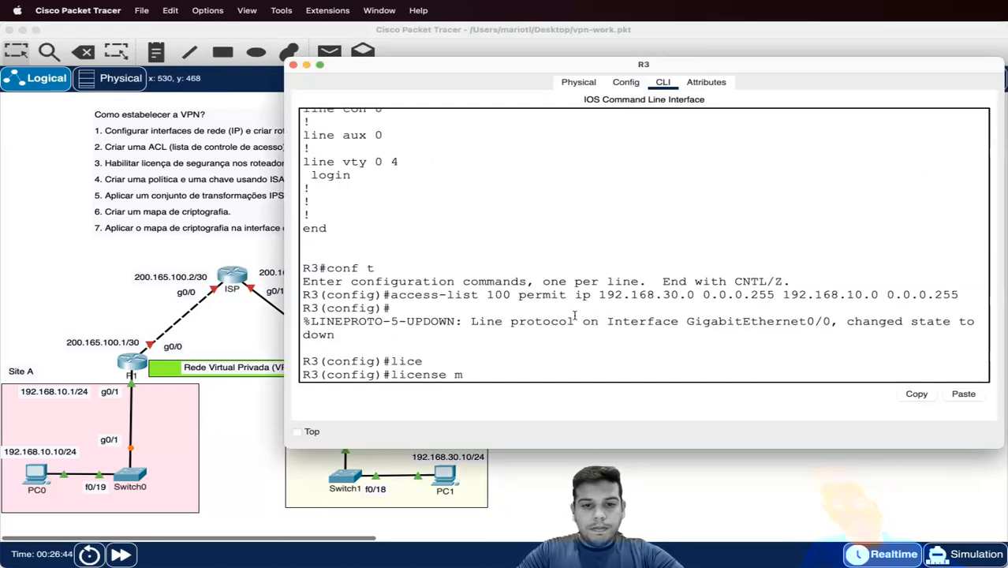
text(o)
key(Tab)
key(BackSpace)
key(BackSpace)
text(bo)
key(Tab)
text(mo)
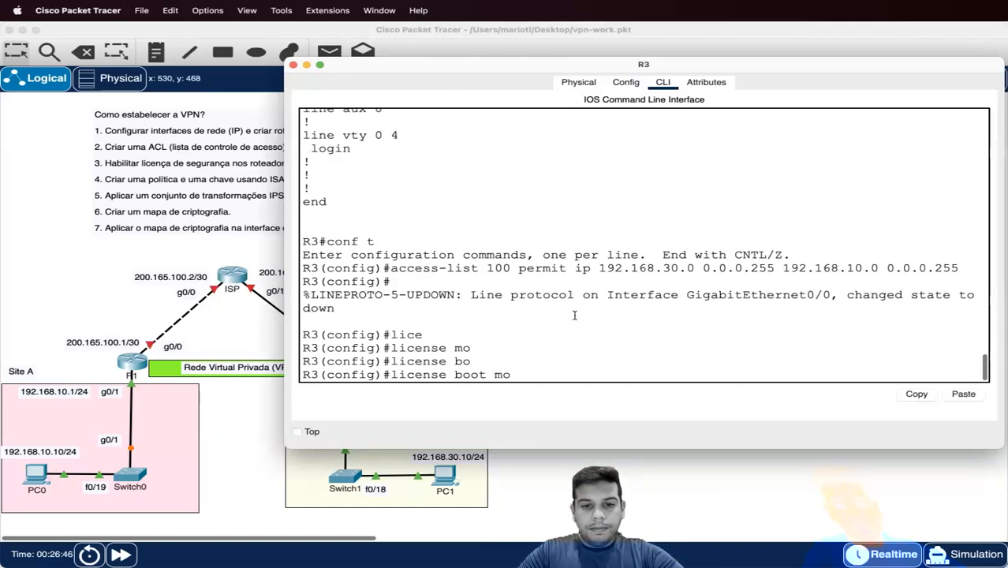
key(Tab)
text(c1900)
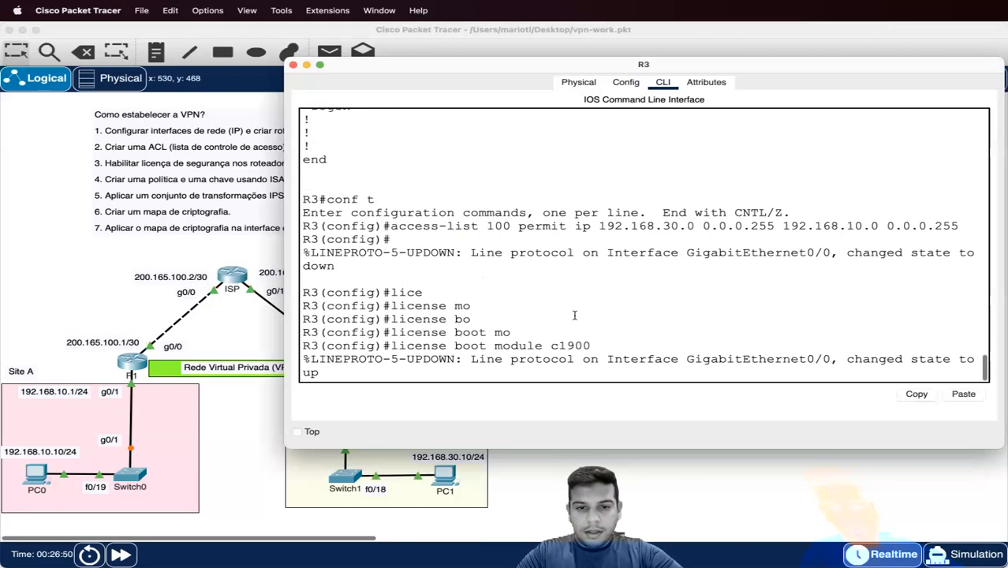
key(Return)
key(Up)
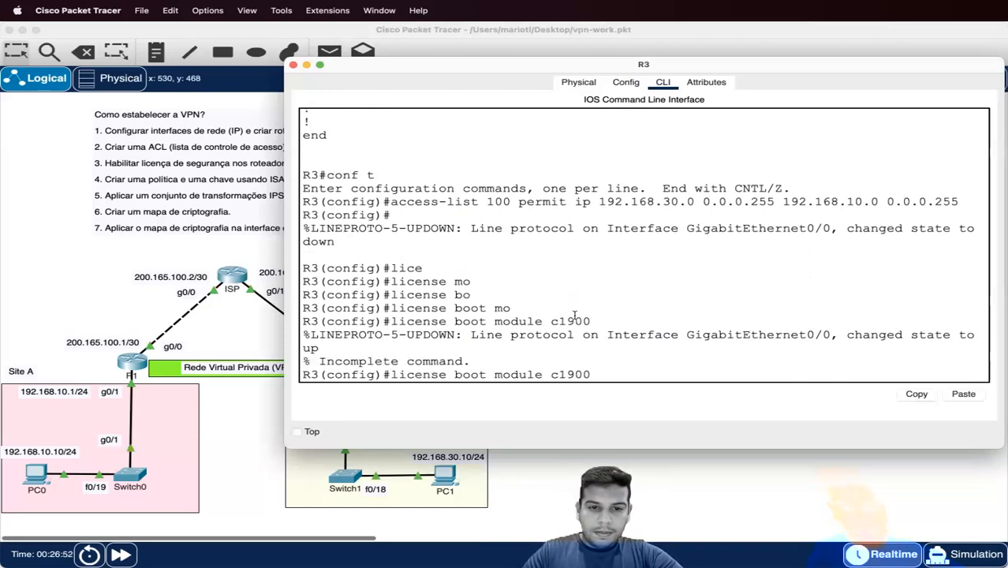
text(0)
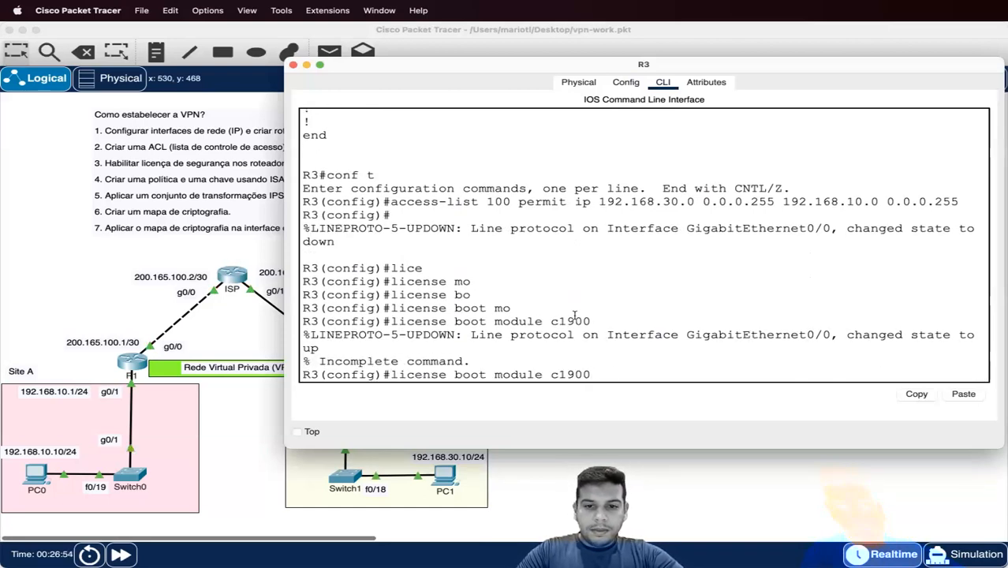
text( te)
key(Tab)
text(ser)
key(BackSpace)
key(Tab)
key(Return)
Answer yes to the security license agreement on R3 and return to the configuration prompt
text(ye)
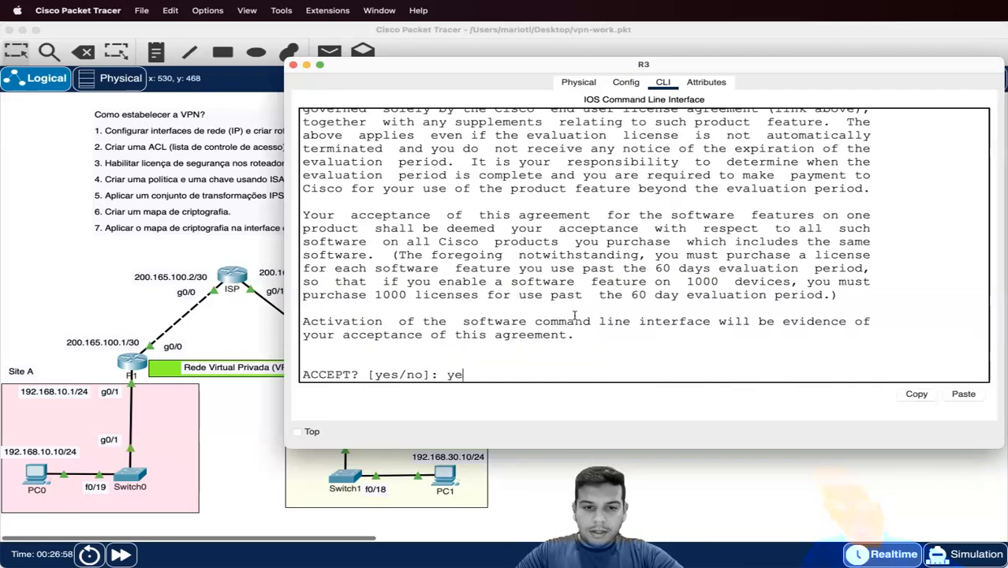
text(s)
key(Return)
key(Return)
Write R3's configuration to memory with do wr and restart R3 with do reload
text(do wr)
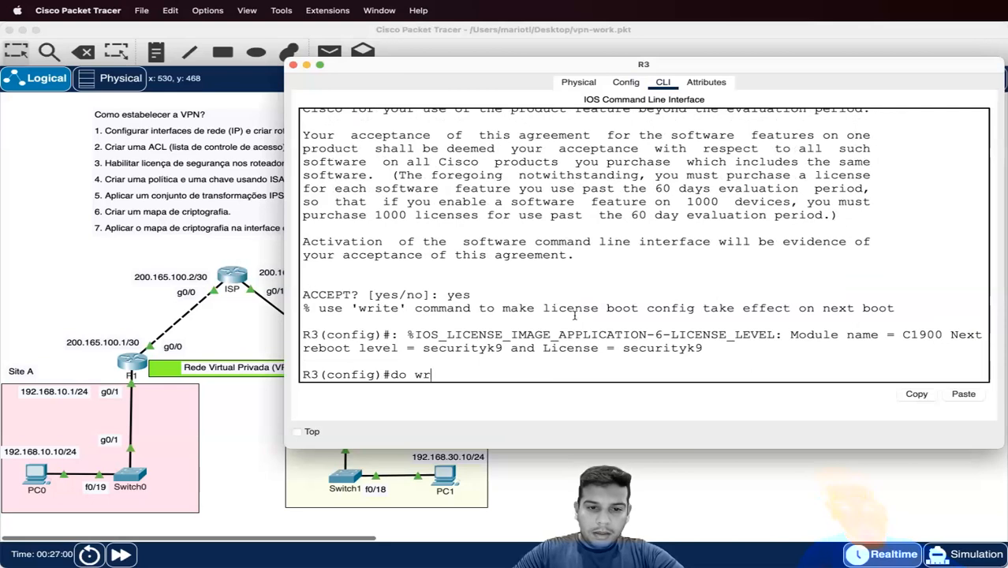
key(Return)
text(do reload)
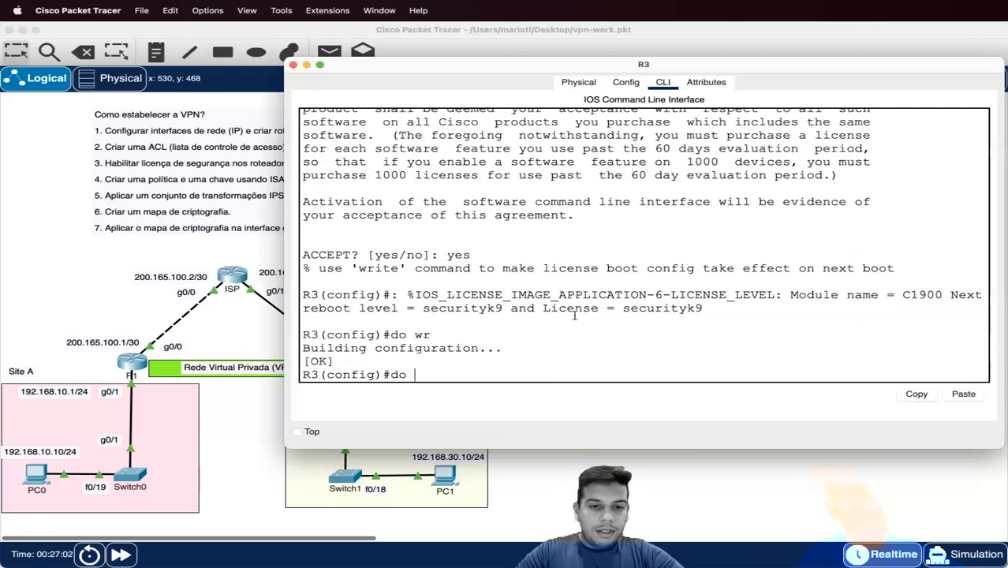
key(Return)
key(Return)
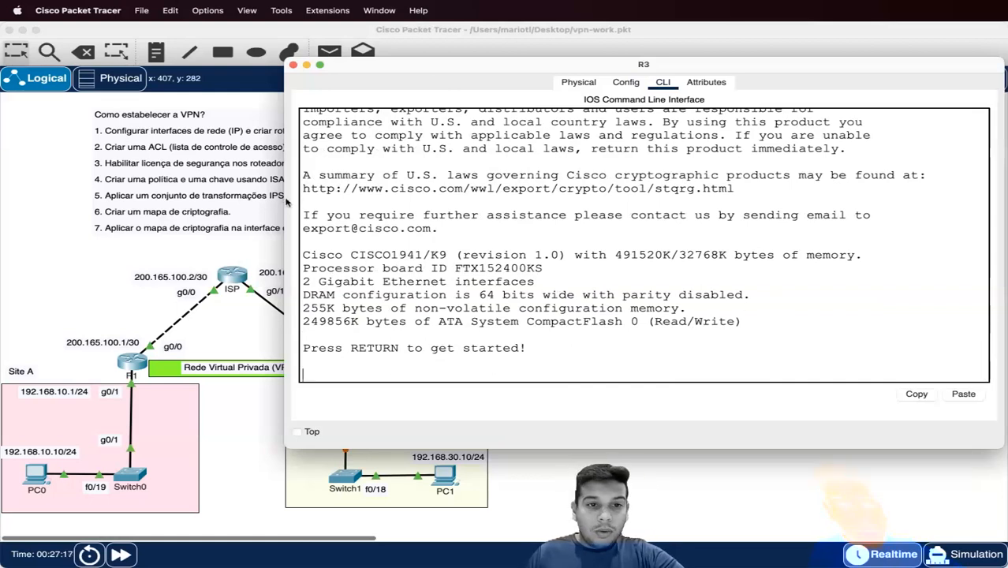
click(591, 249)
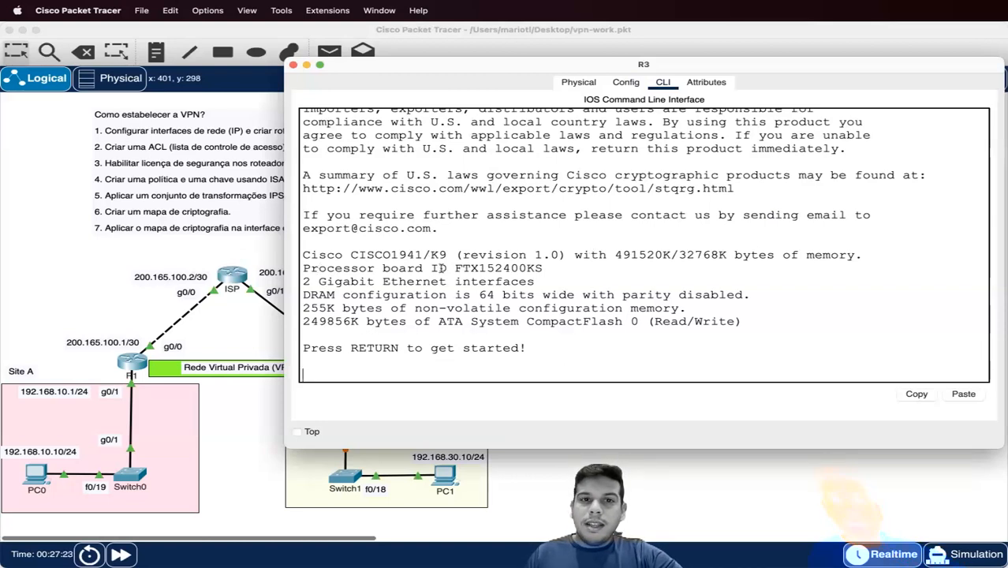
Reopen R1's command line, enter privileged mode with en, and display the full output of show version
click(85, 282)
click(139, 365)
key(Return)
key(Return)
text(en)
key(Return)
text(show ver)
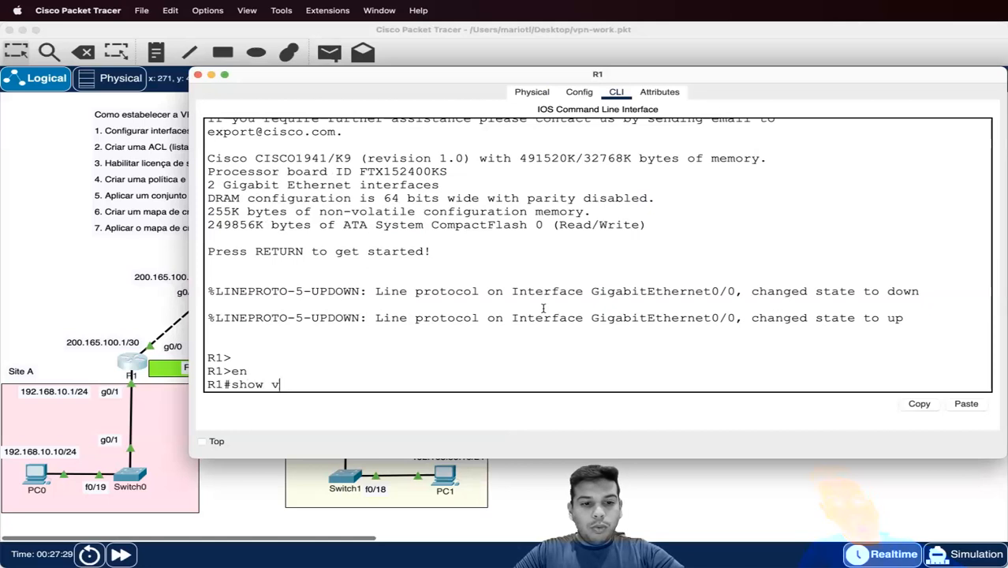
key(Tab)
key(Return)
key(space)
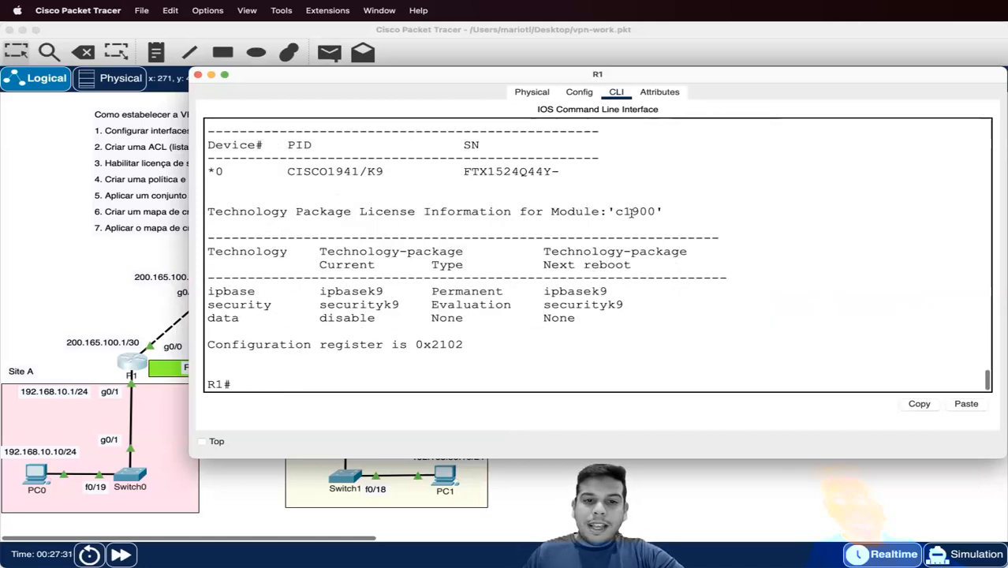
Examine the current technology package for security in R1's license table, and return to the topology
scroll(304, 292, up, 1)
drag(326, 280, 473, 277)
drag(303, 333, 408, 330)
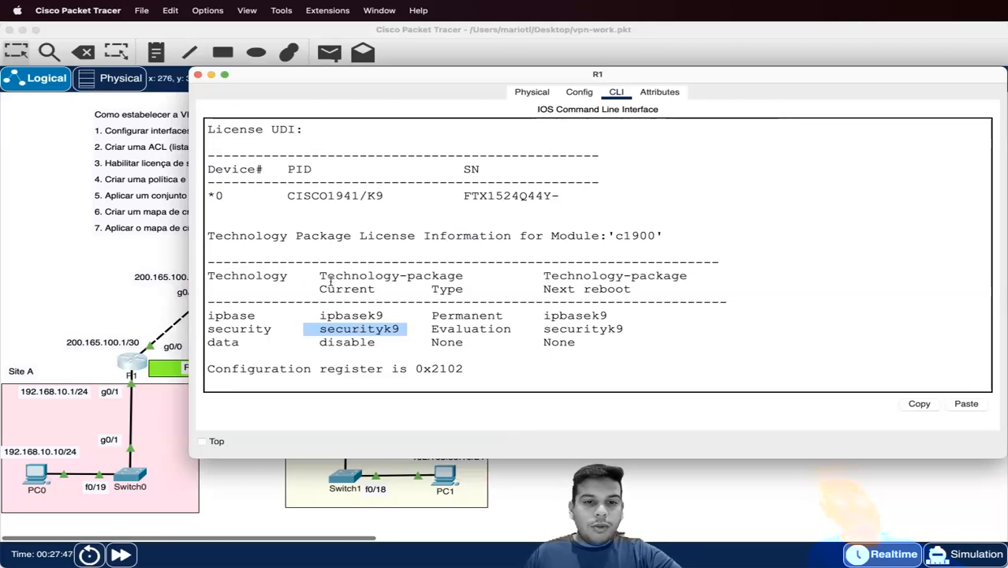
click(138, 287)
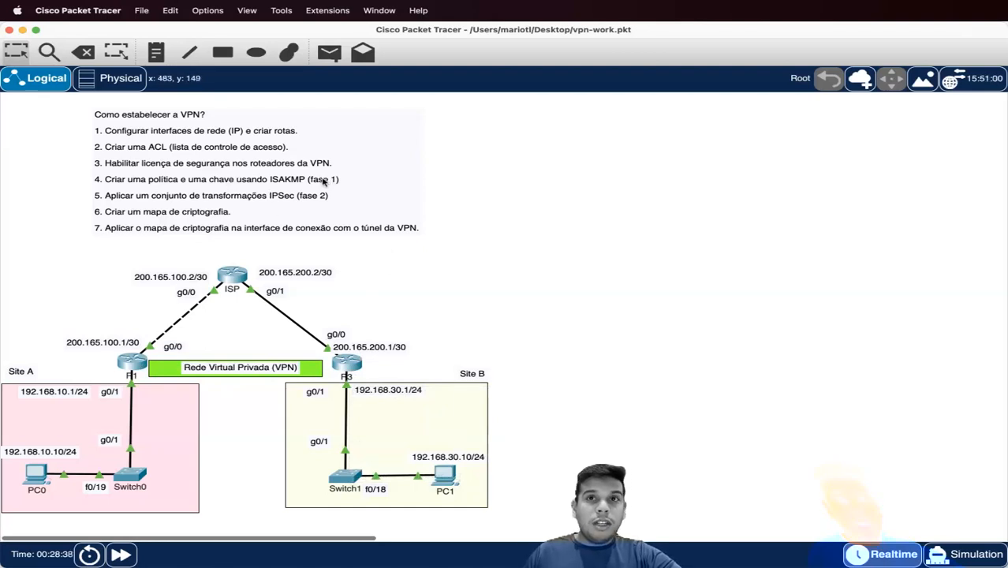
Reopen R1's command line and enter global configuration mode with conf t
click(130, 367)
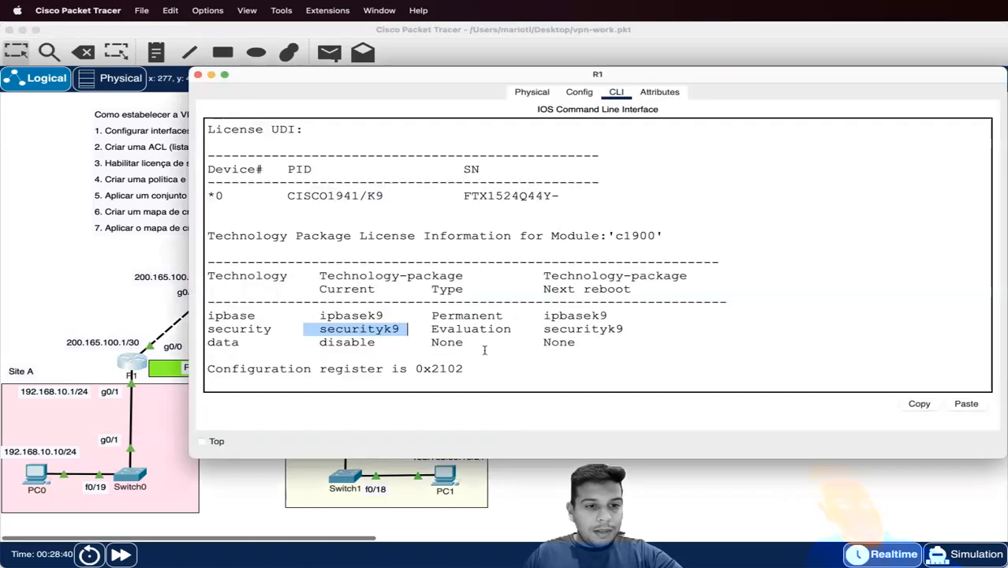
key(Return)
key(Return)
text(en)
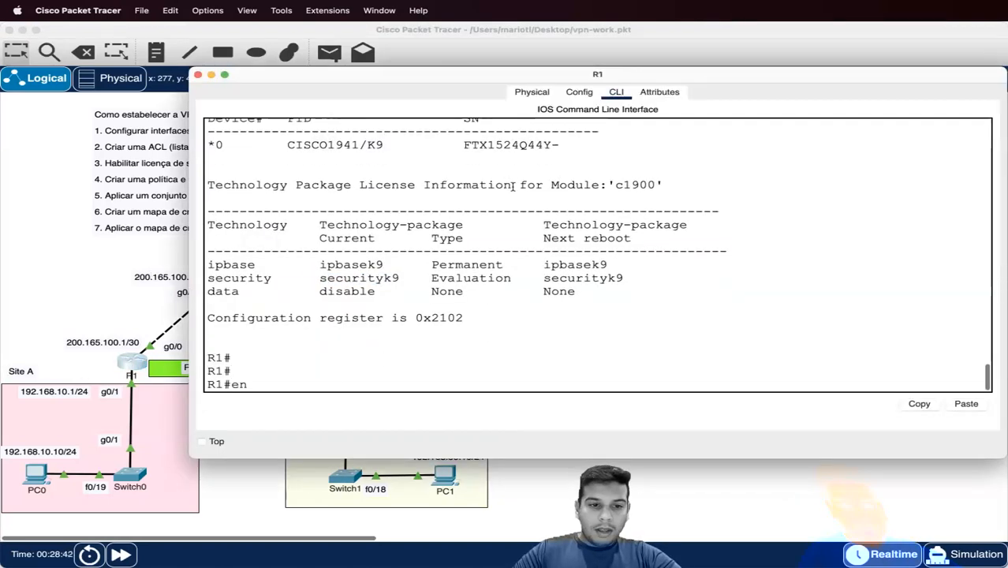
key(Return)
text(conf t)
key(Return)
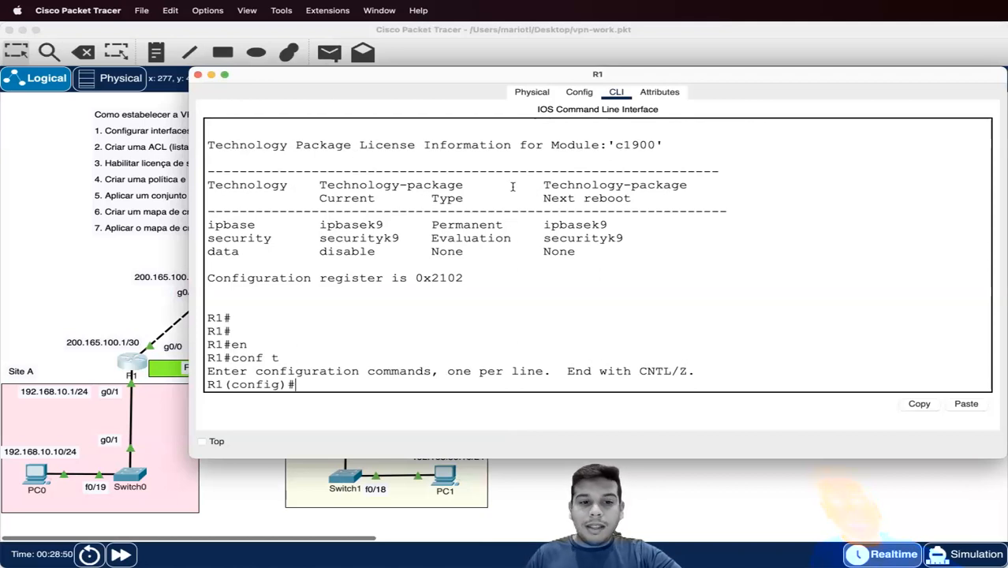
text(cry)
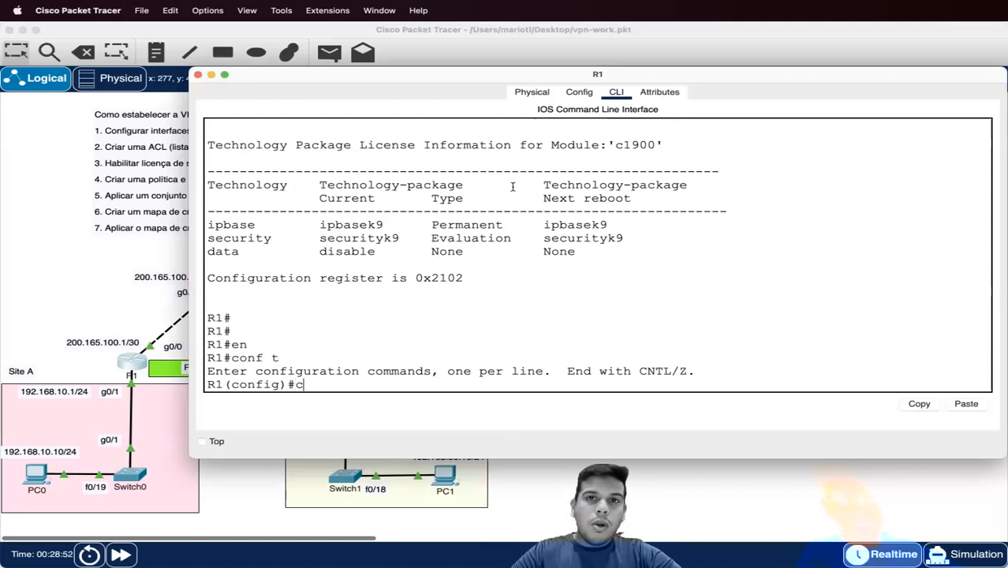
key(Tab)
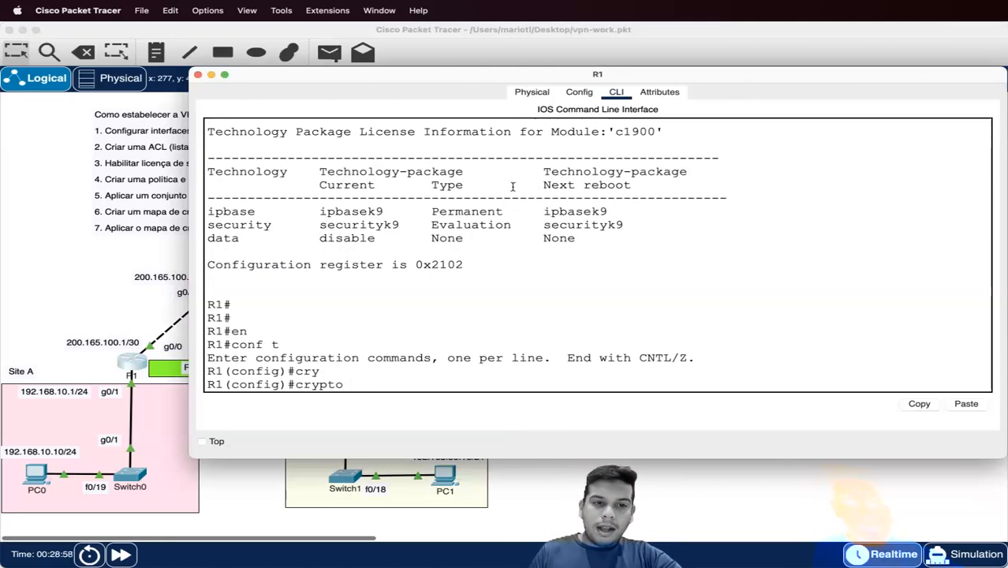
key(BackSpace)
key(BackSpace)
key(BackSpace)
key(BackSpace)
key(BackSpace)
key(BackSpace)
key(BackSpace)
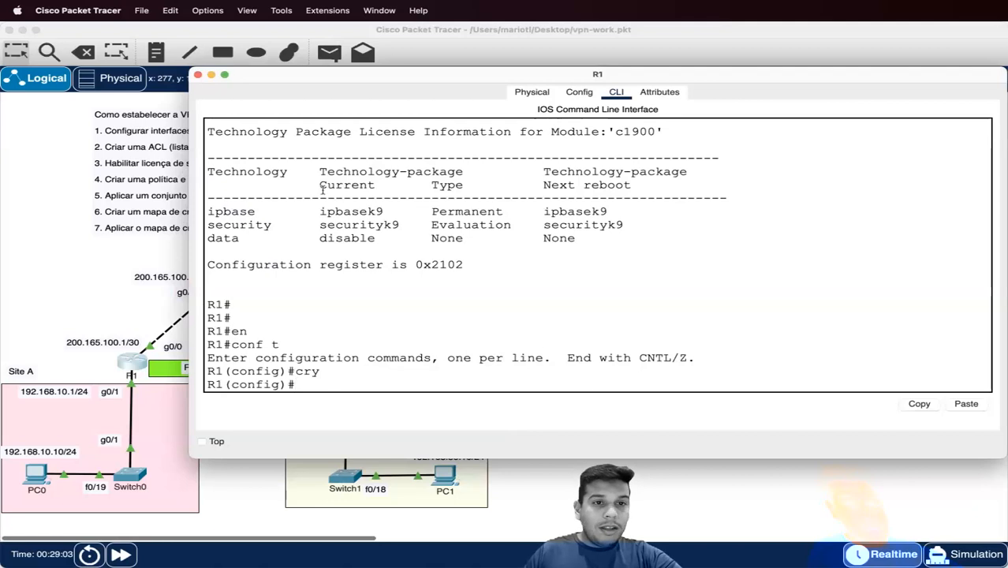
key(super+Tab)
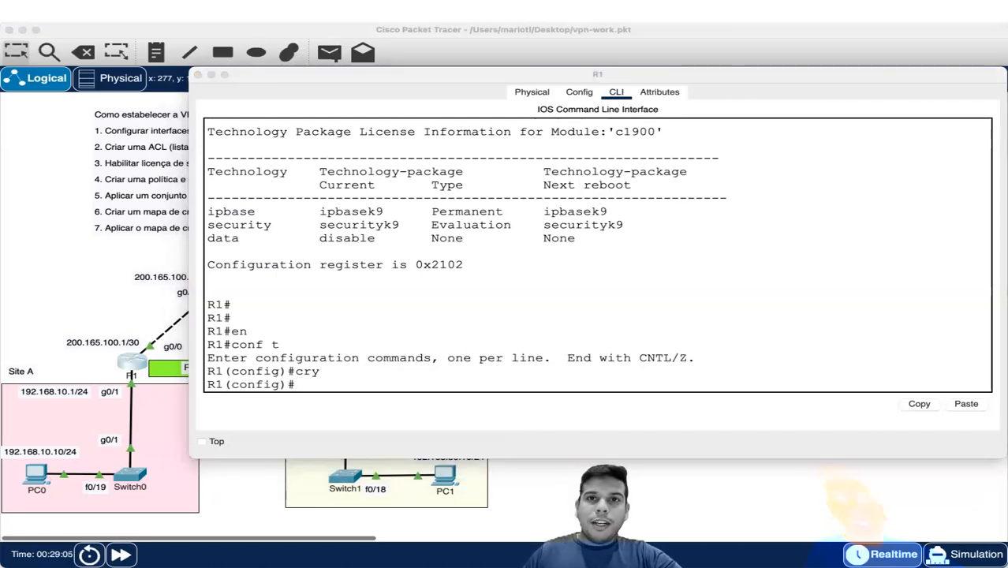
click(485, 341)
key(Return)
Create ISAKMP policy 10 on R1 with crypto isakmp policy 10
text(cryp)
key(Tab)
text(is)
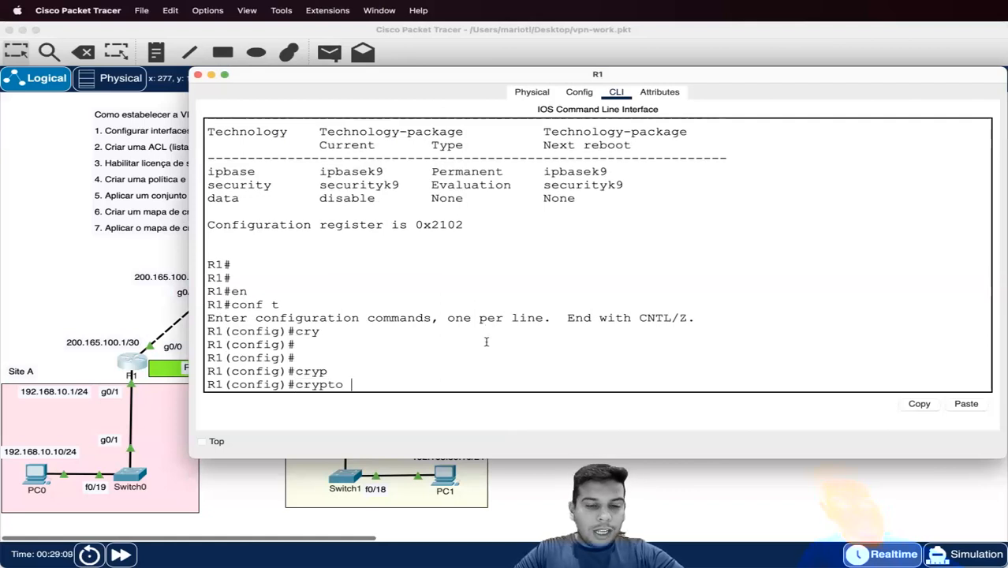
key(Tab)
text(po)
key(Tab)
text(10)
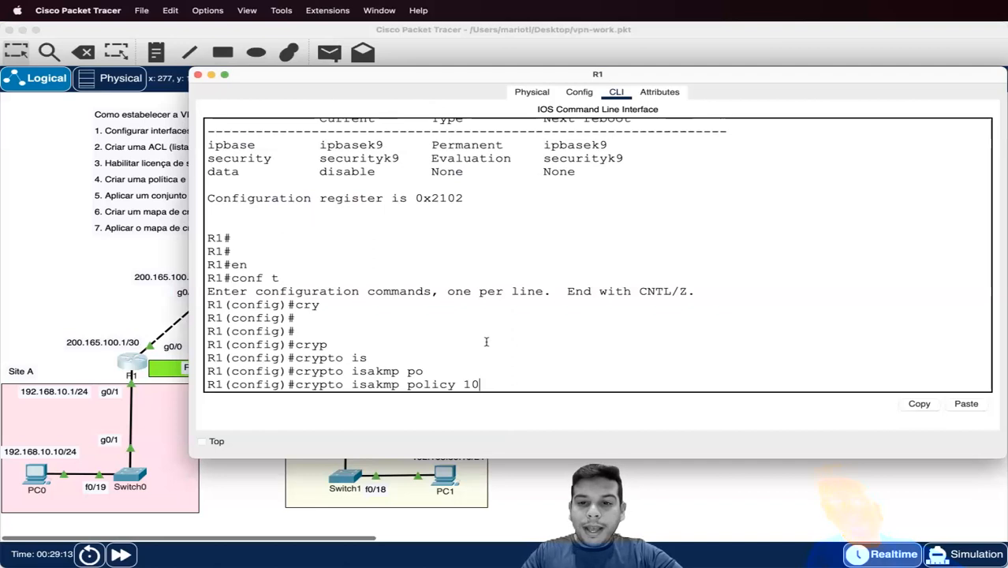
key(Return)
Set the encryption of R1's ISAKMP policy 10 with encryption aes 256
text(en)
key(Tab)
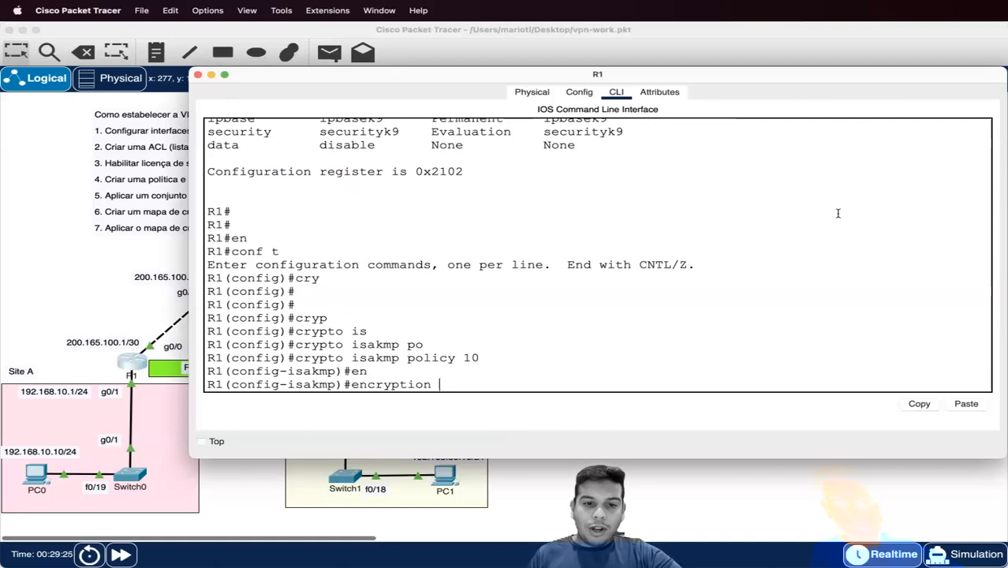
text(aes)
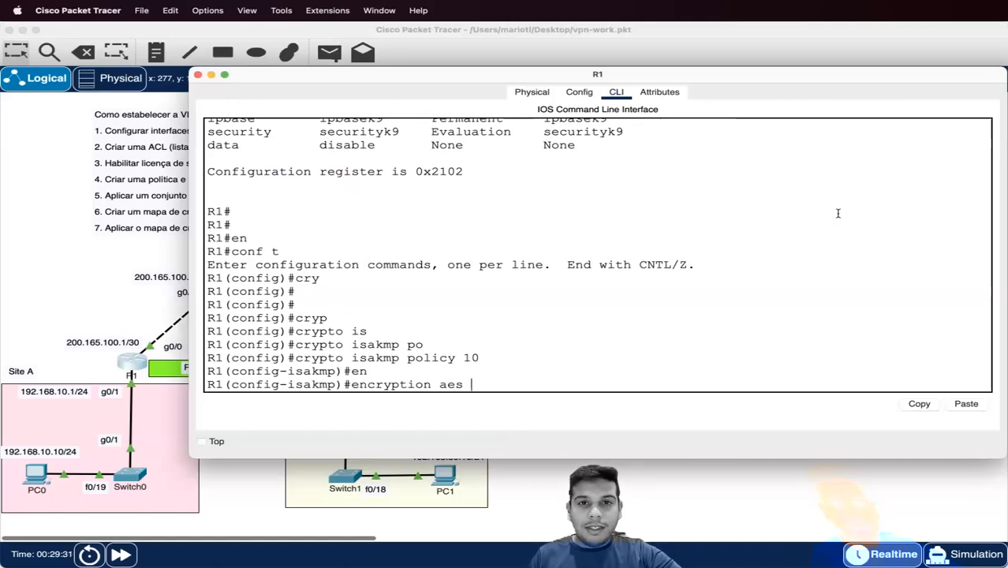
text(256)
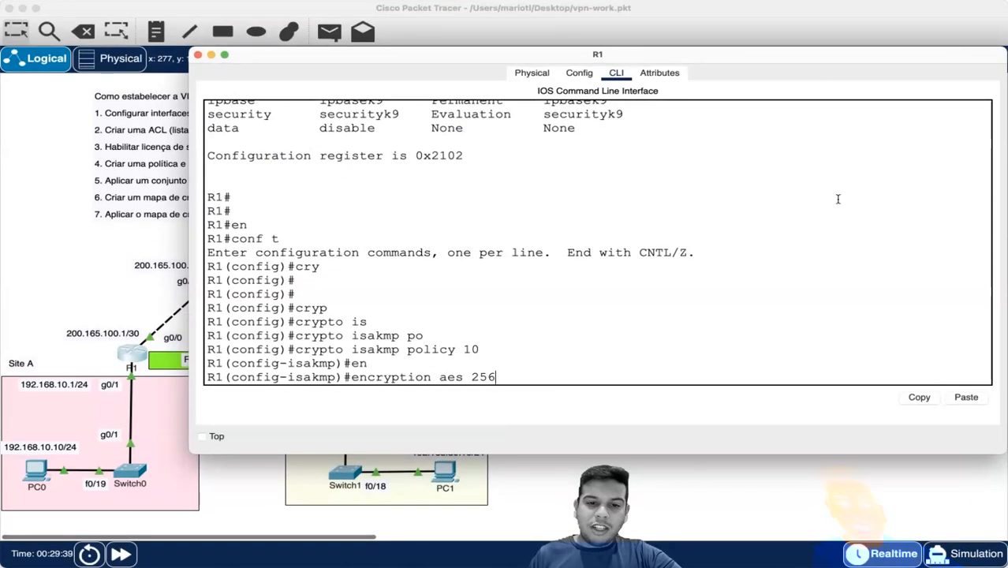
key(Return)
Set R1's ISAKMP policy 10 to pre-shared key authentication with authentication pre-share
text(auth)
key(Tab)
text(pre)
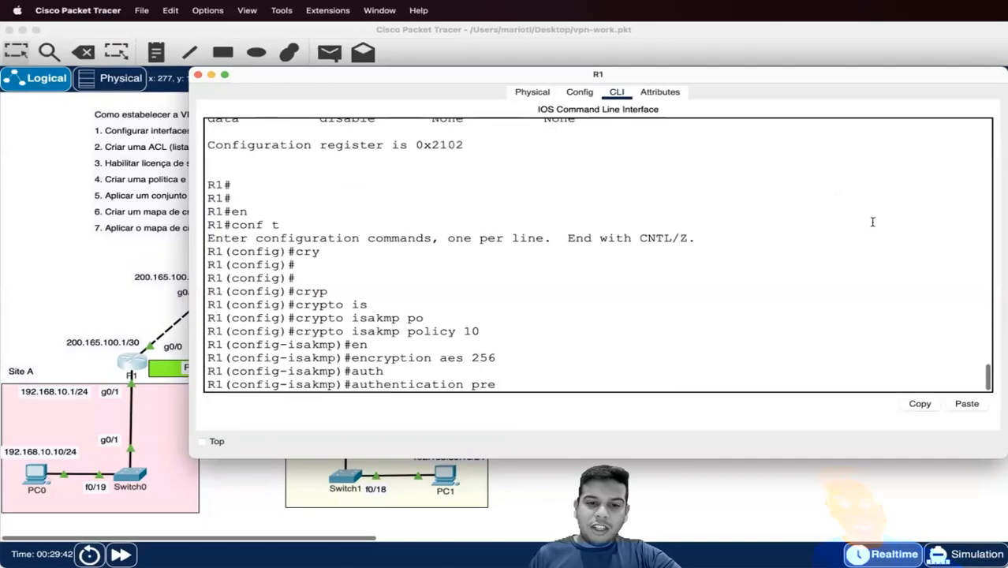
key(Tab)
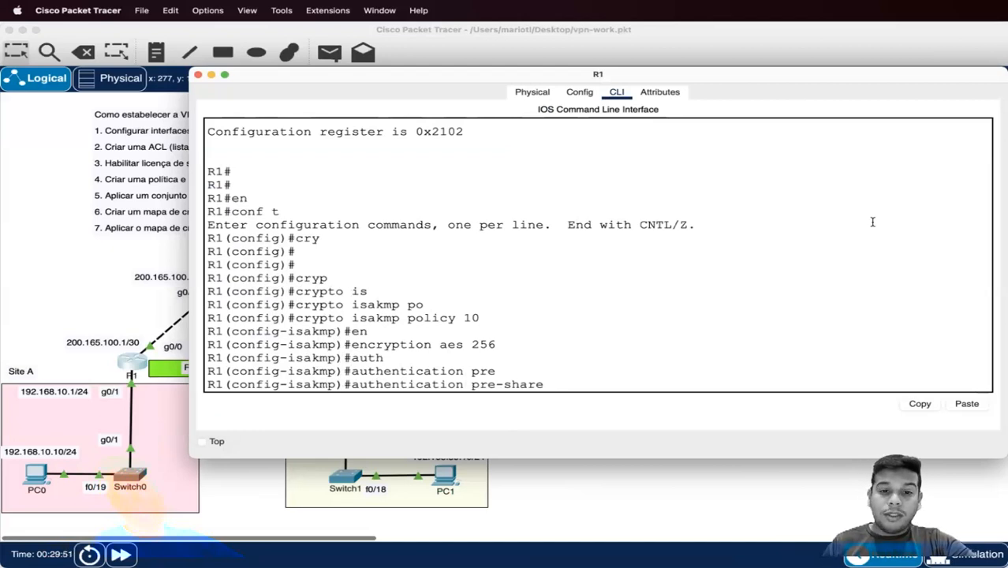
key(Return)
List the Diffie-Hellman groups, set group 5 for R1's ISAKMP policy 10, and exit to global configuration mode
text(grou)
key(Tab)
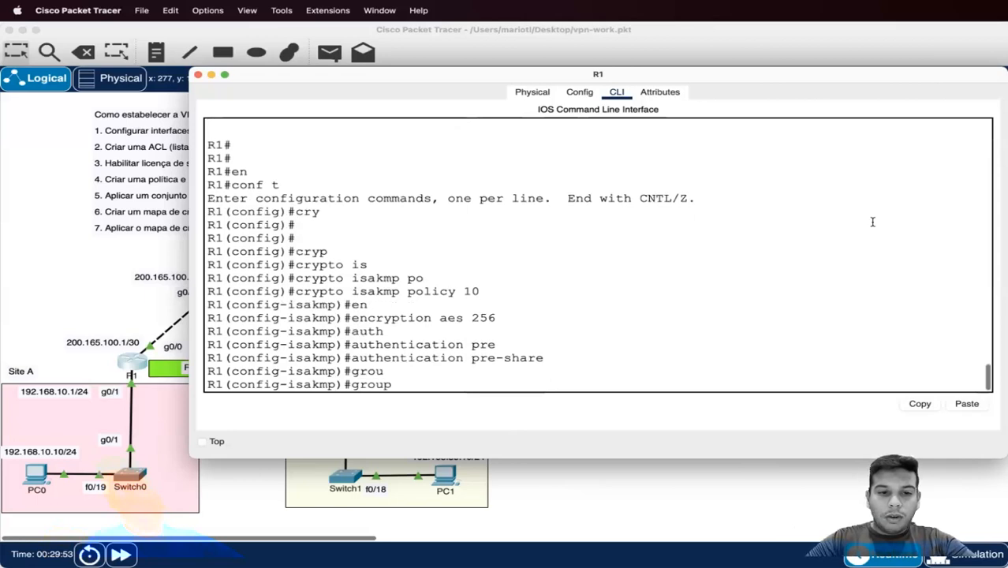
text(?)
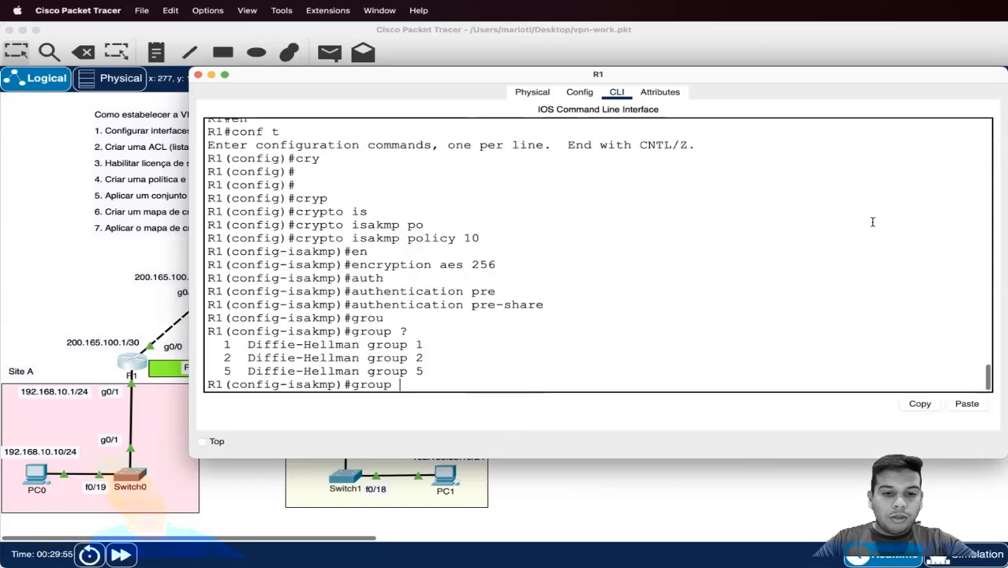
text(5)
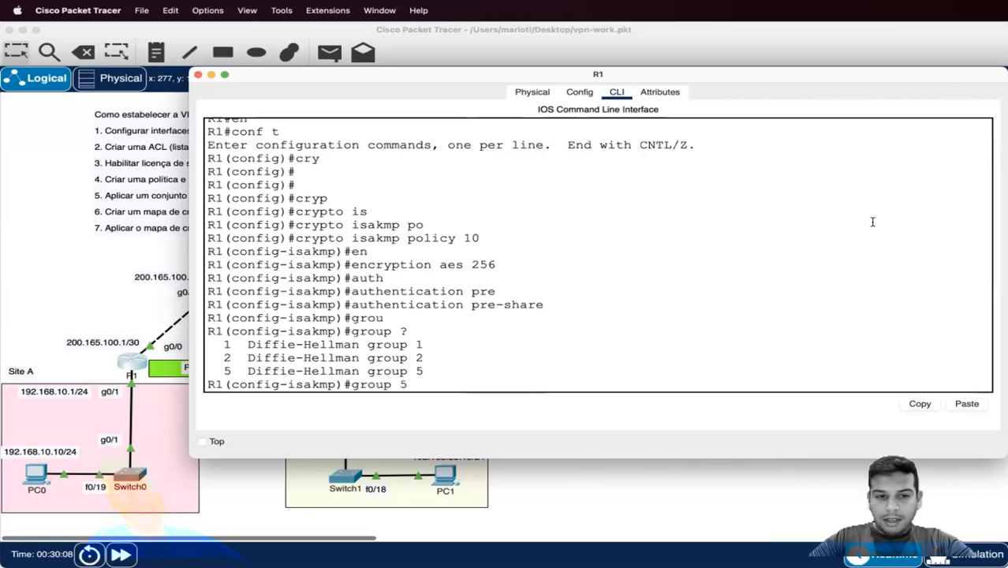
key(Return)
text(exit)
key(Return)
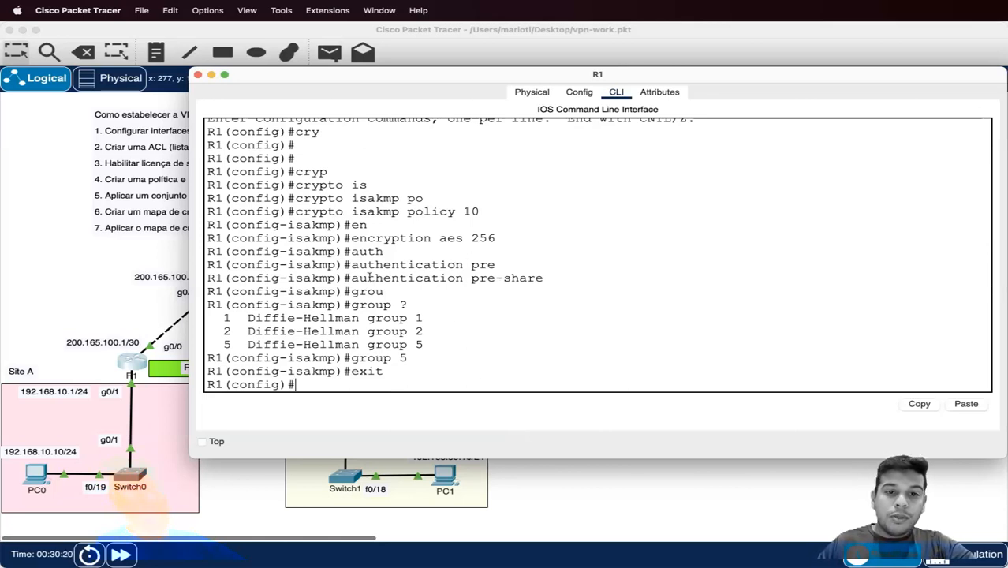
Close R1's window, open R3's command line, and enter global configuration mode with en and conf t
click(198, 75)
click(332, 361)
key(Return)
key(Return)
text(en)
key(Return)
text(conf t)
key(Return)
Create ISAKMP policy 10 on R3 with crypto isakmp policy 10
text(cryp)
key(Tab)
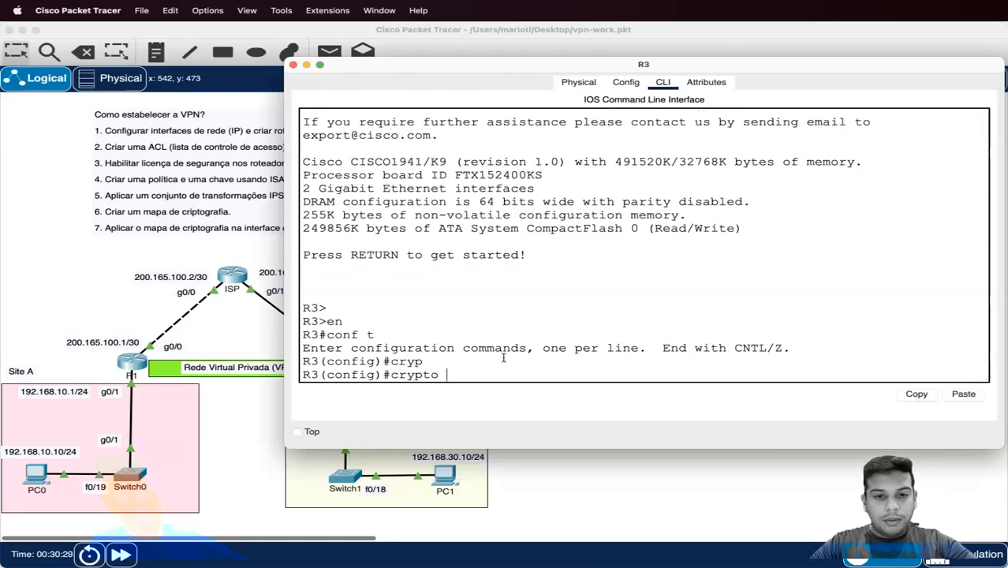
text(is)
key(Tab)
text(po)
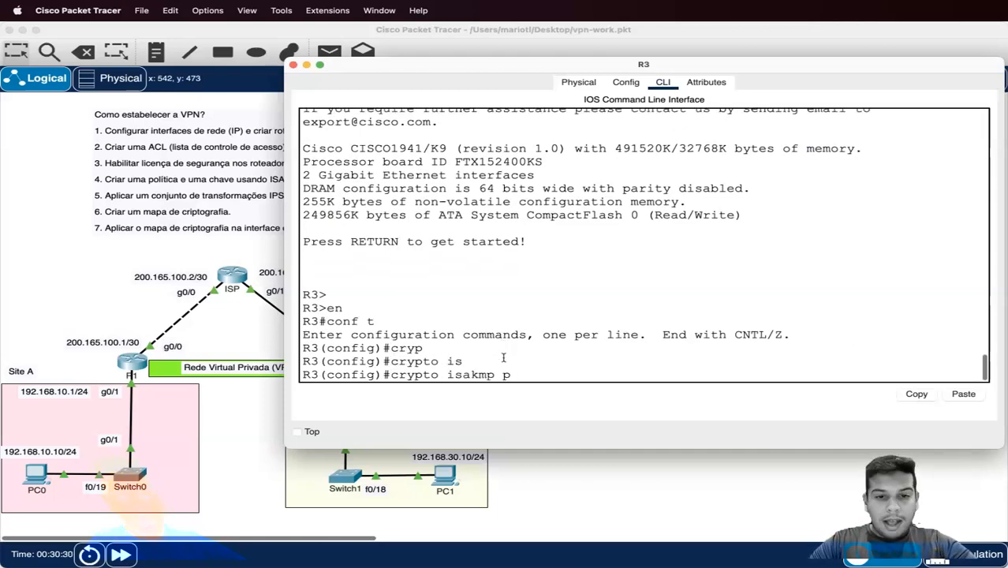
key(Tab)
text(10)
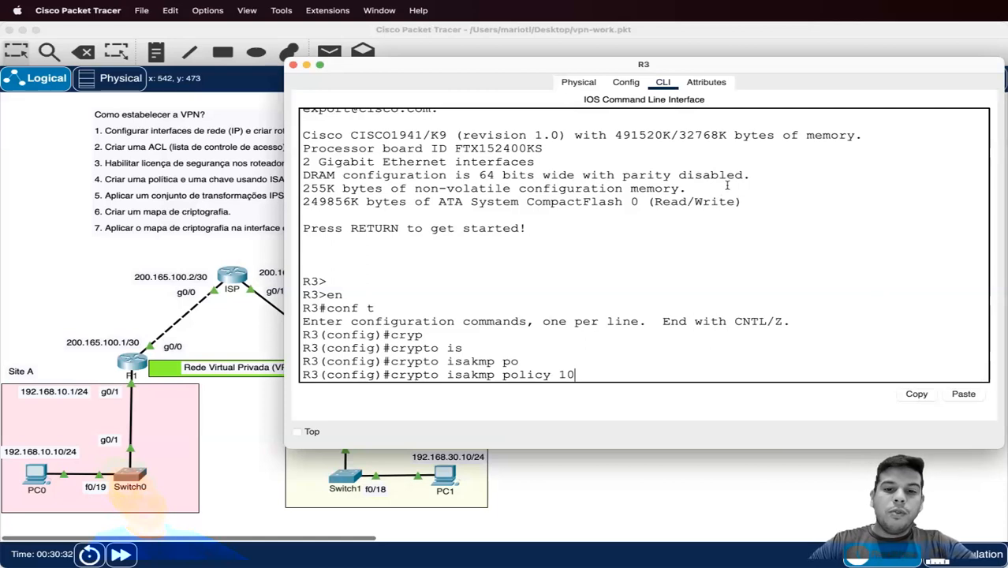
key(Return)
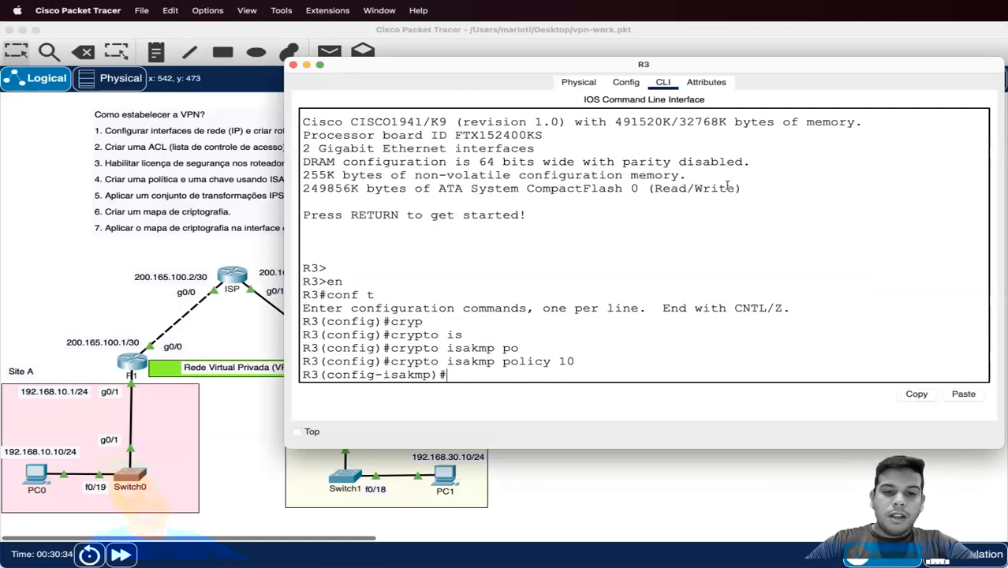
Set the encryption of R3's ISAKMP policy 10 with encryption aes, without a key size
text(en)
key(Tab)
text(aes)
key(Return)
List the encryption algorithms and AES key sizes on R3, and set the policy with encryption aes 256
key(Up)
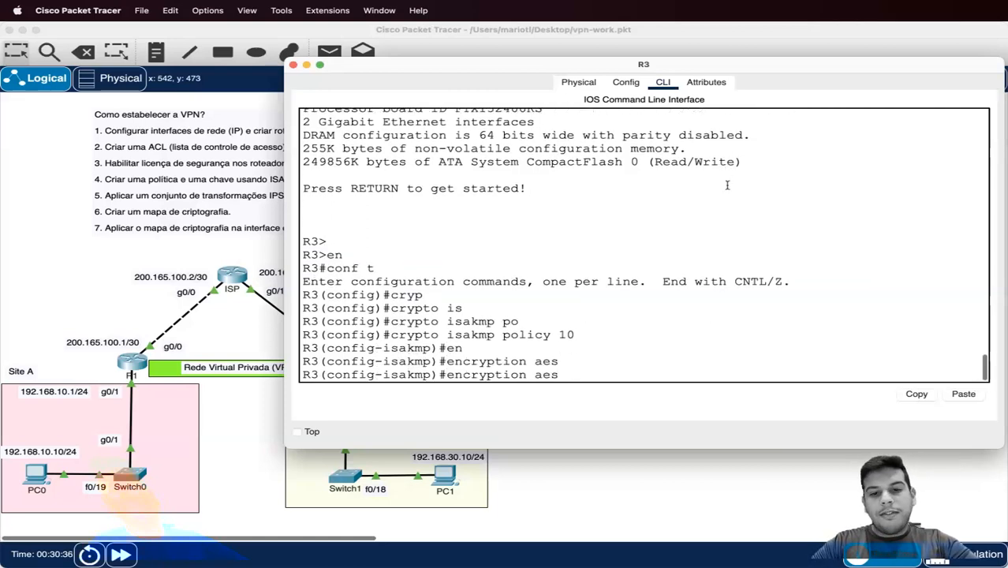
key(BackSpace)
key(BackSpace)
key(BackSpace)
text(?)
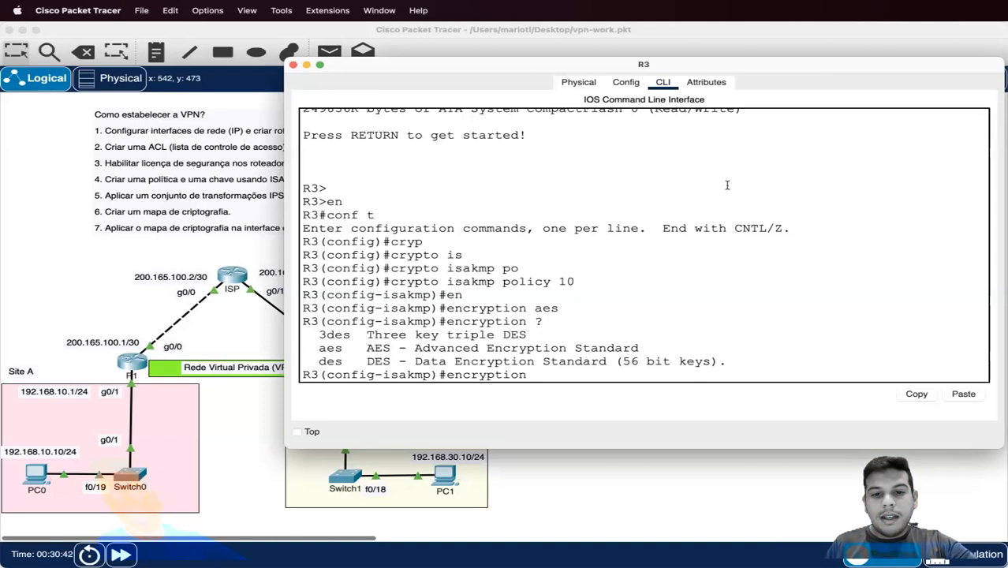
text(a)
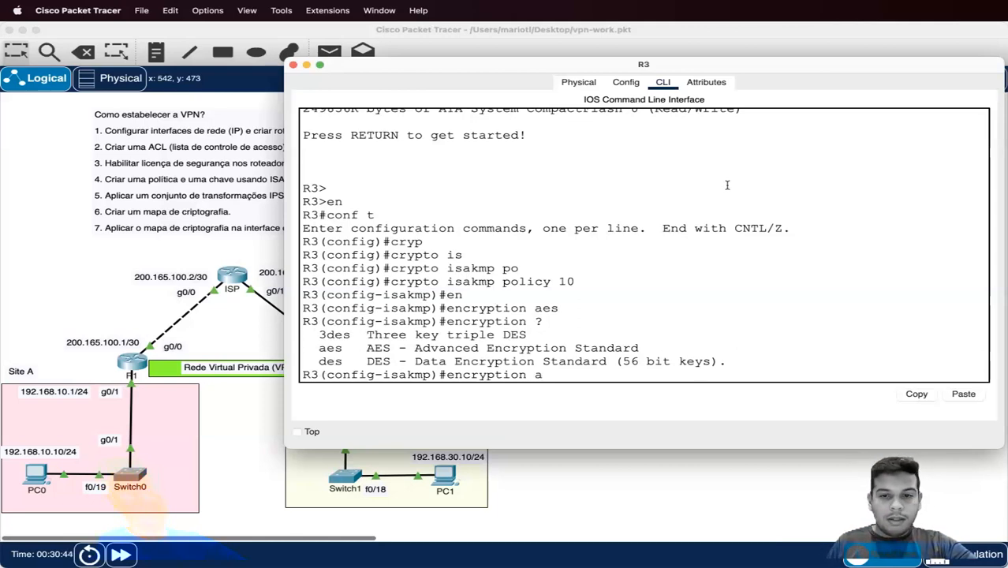
text(es 25)
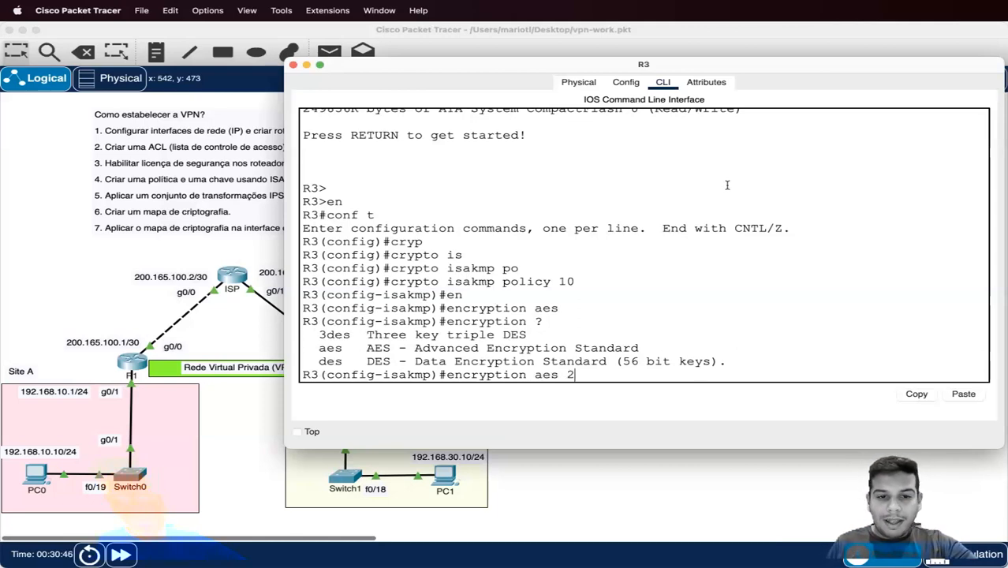
key(BackSpace)
key(BackSpace)
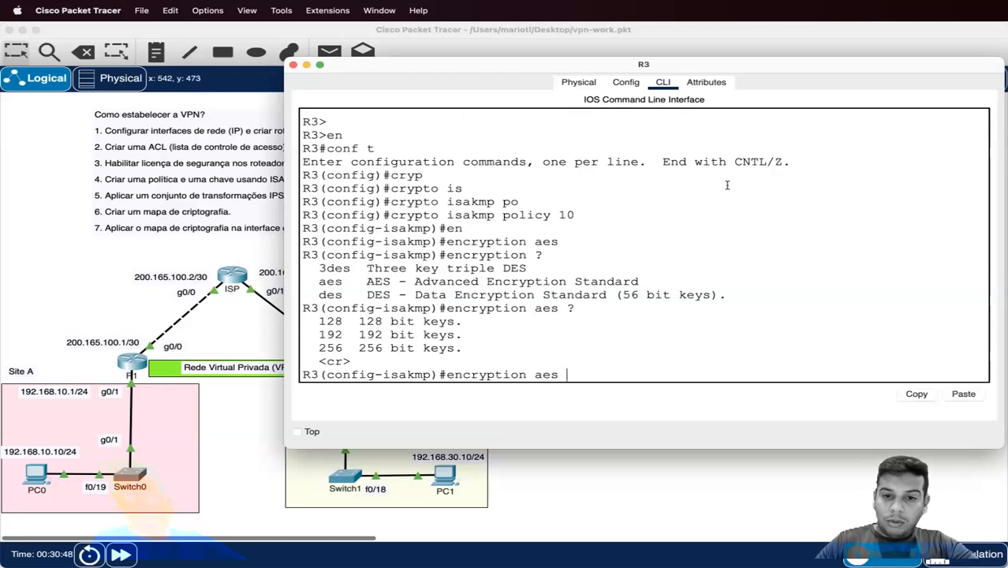
text(256)
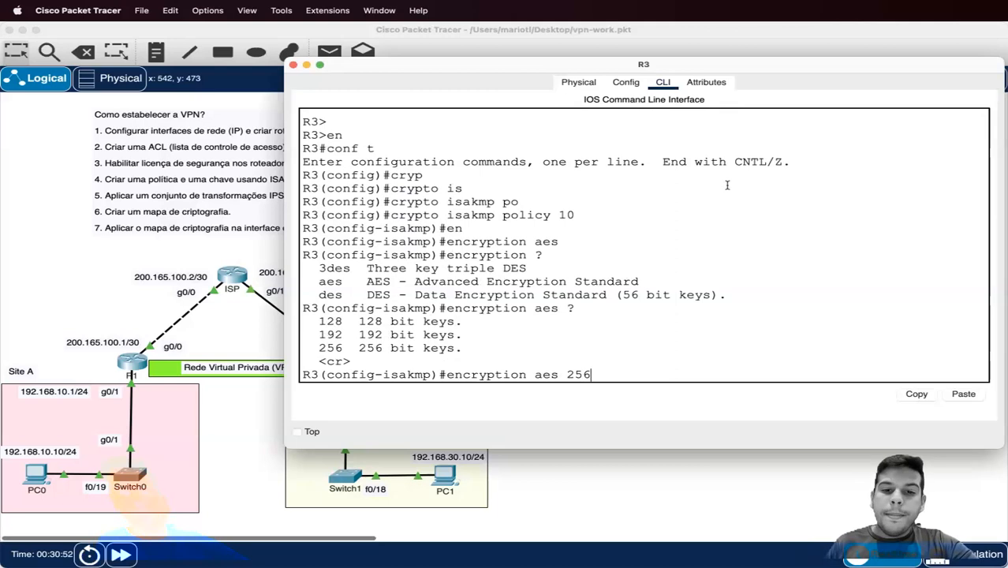
key(Return)
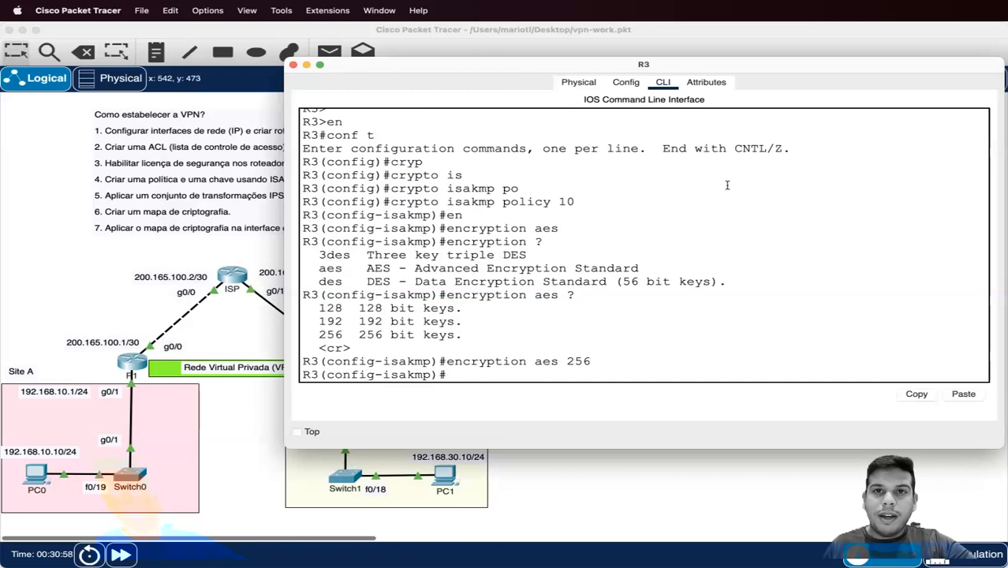
Set R3's ISAKMP policy 10 to pre-shared key authentication with authentication pre-share
text(at)
key(BackSpace)
text(ut)
key(Tab)
text(pre)
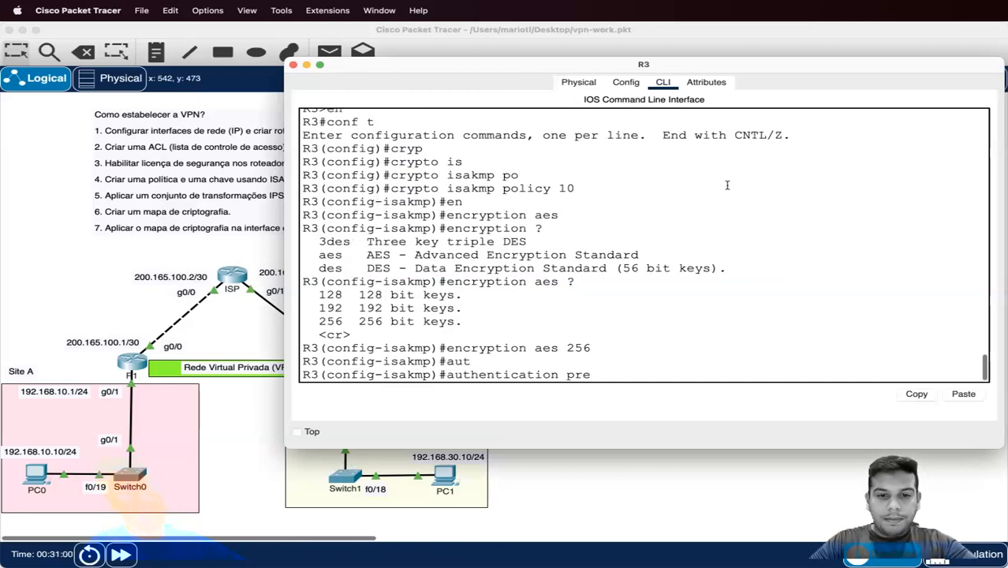
key(Tab)
key(Return)
Set Diffie-Hellman group 5 for R3's ISAKMP policy 10 and exit to global configuration mode
text(g-isakmp)#g)
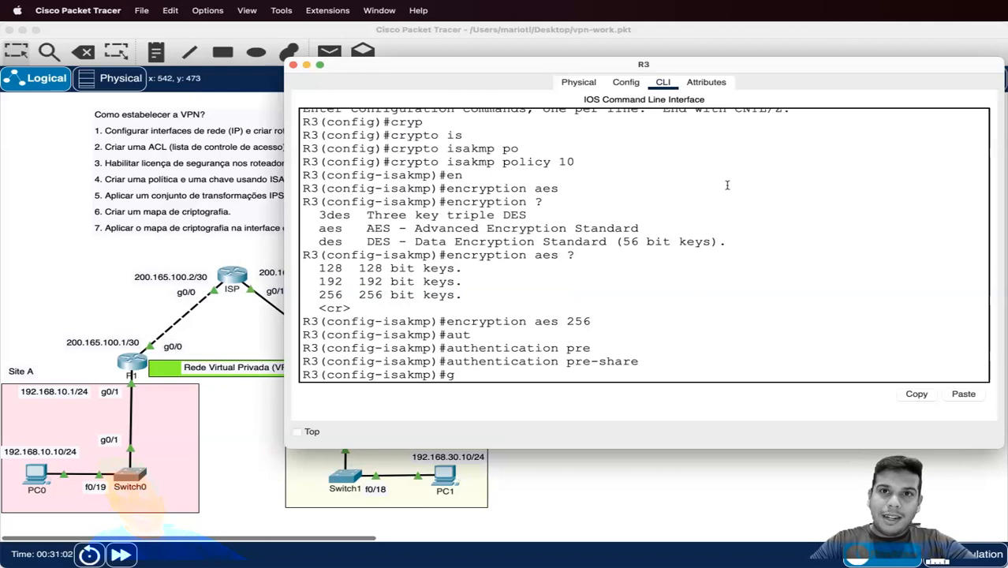
text(r)
key(Tab)
text(5)
key(Return)
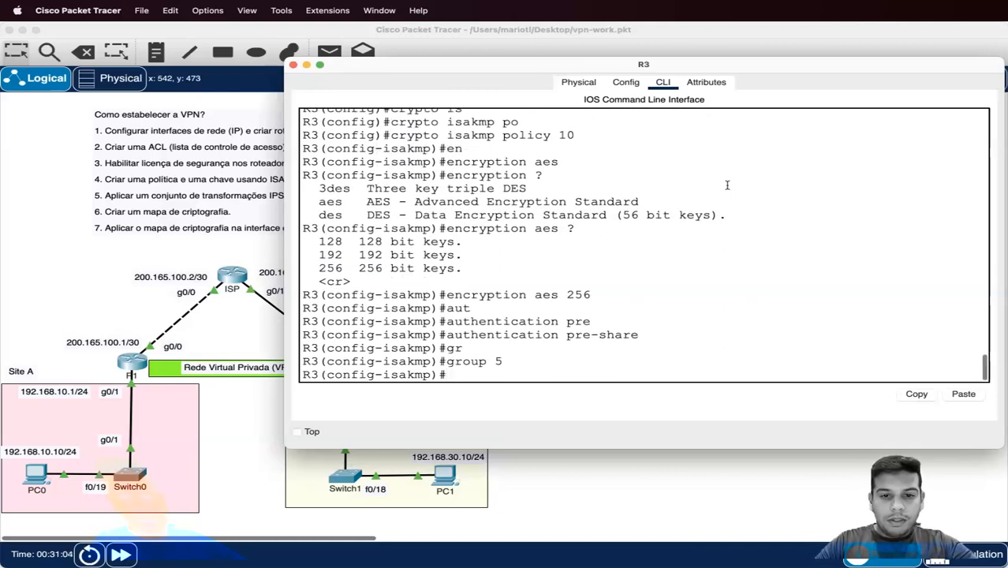
text(exit)
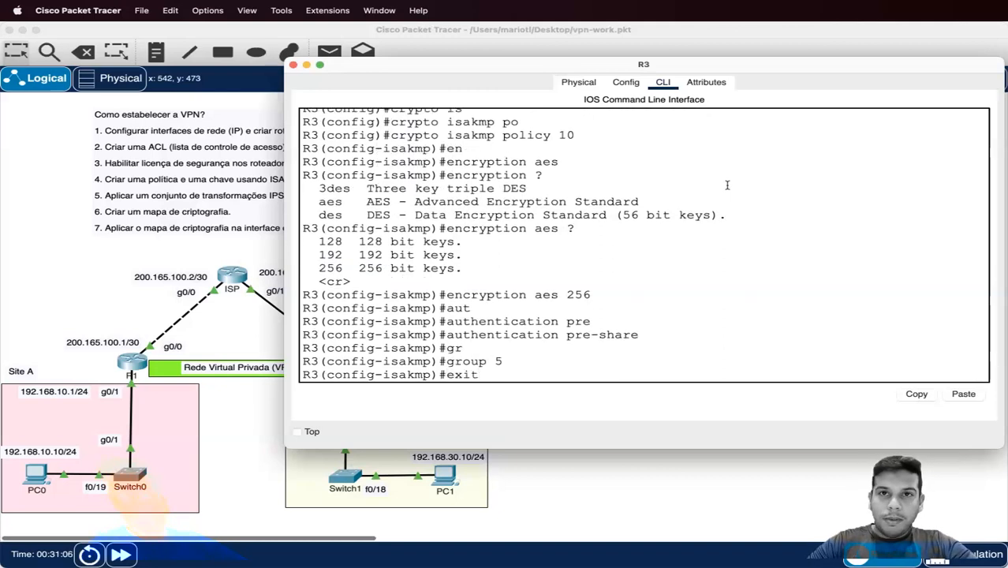
key(Return)
key(Return)
key(Return)
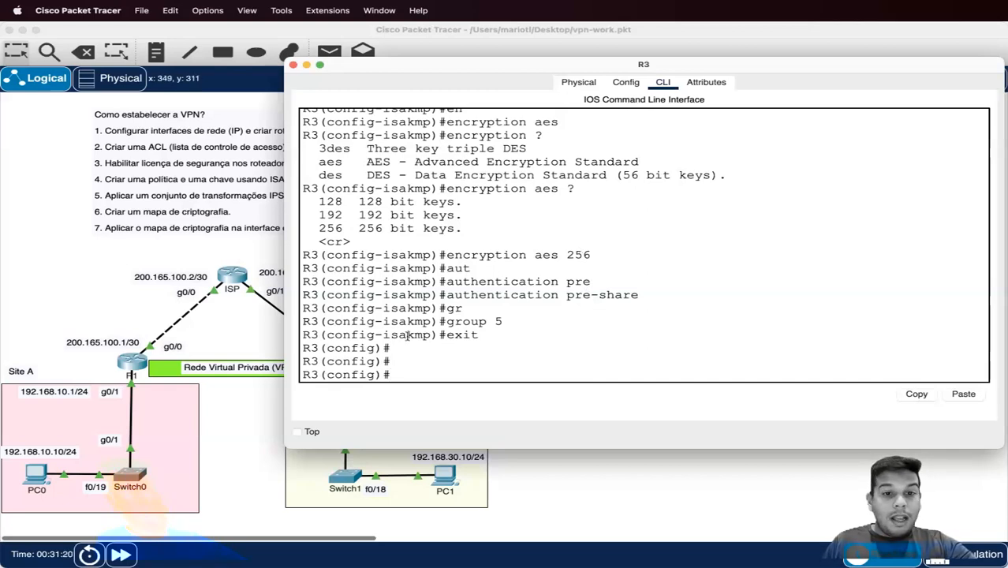
Return to R1's command line and bring up fresh global configuration prompts
click(133, 363)
click(477, 369)
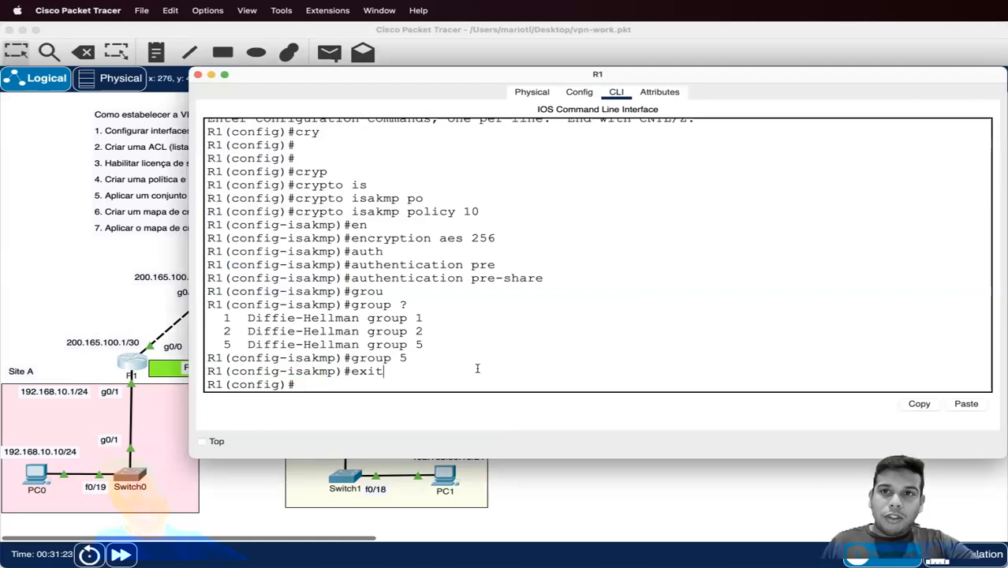
key(Return)
key(Return)
key(Return)
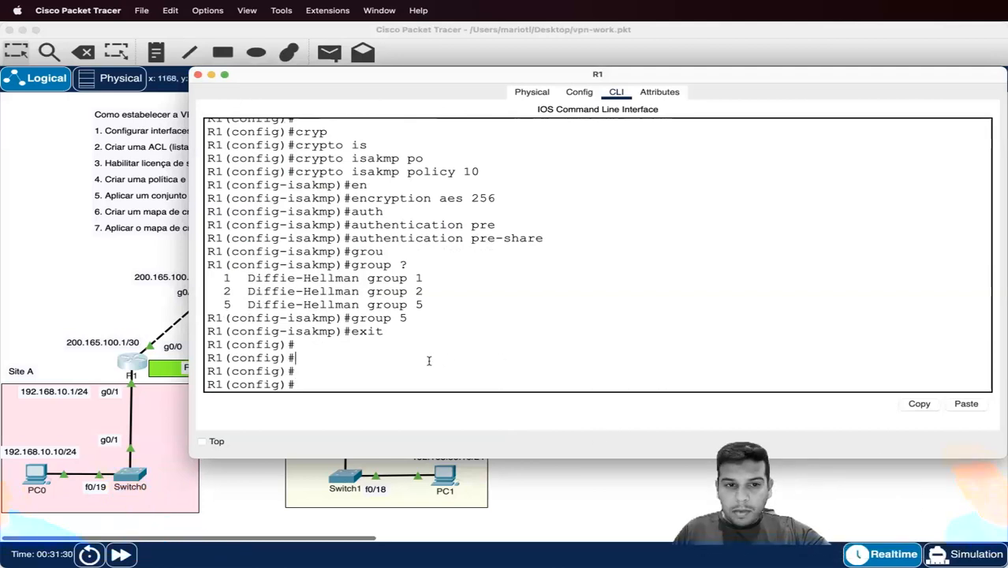
Begin a crypto isakmp command on R1 and enter the pre-shared key after it
text(cryp)
key(Tab)
text(si)
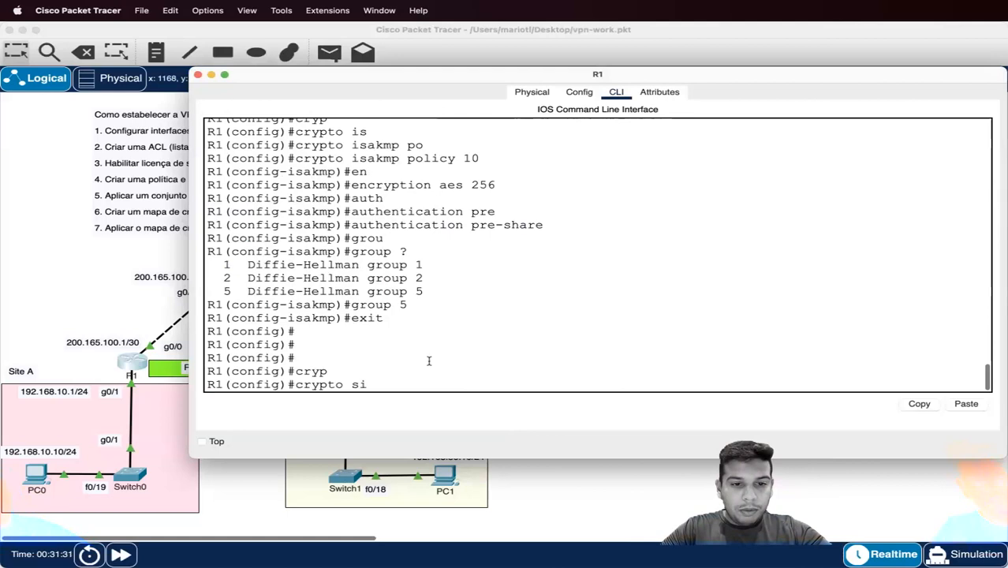
key(Tab)
key(BackSpace)
key(BackSpace)
text(i)
key(Tab)
text(s)
key(Tab)
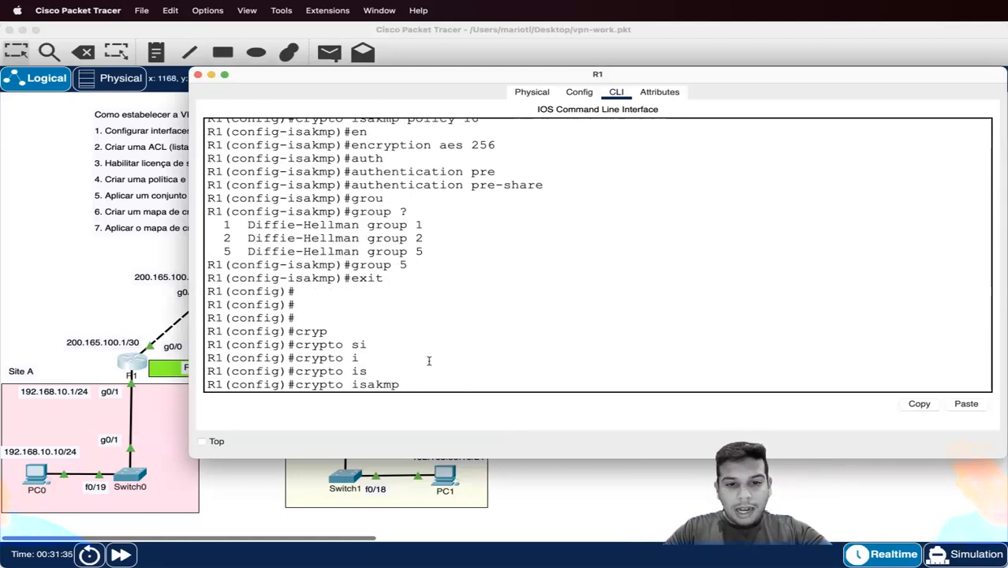
text(secrete)
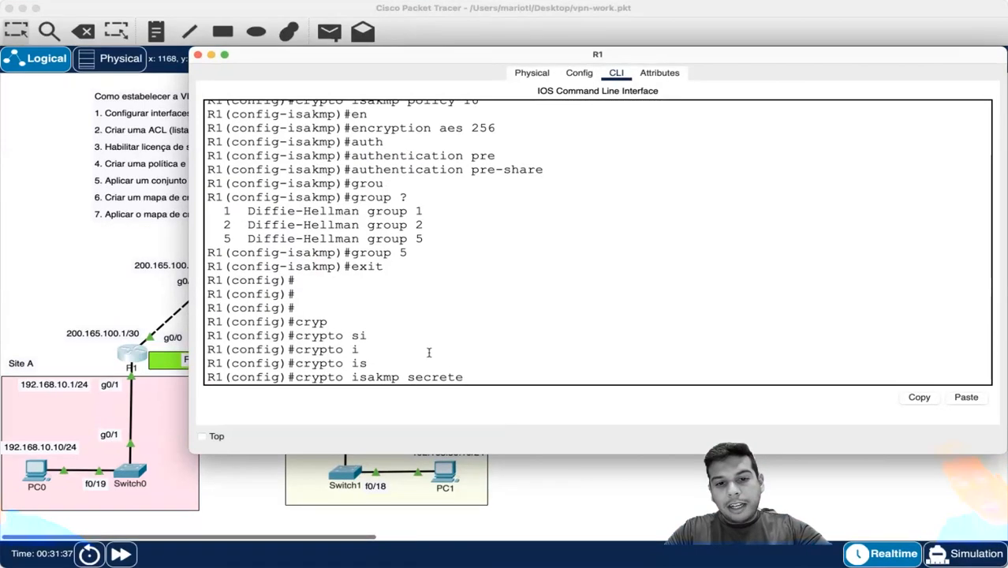
key(BackSpace)
text(key)
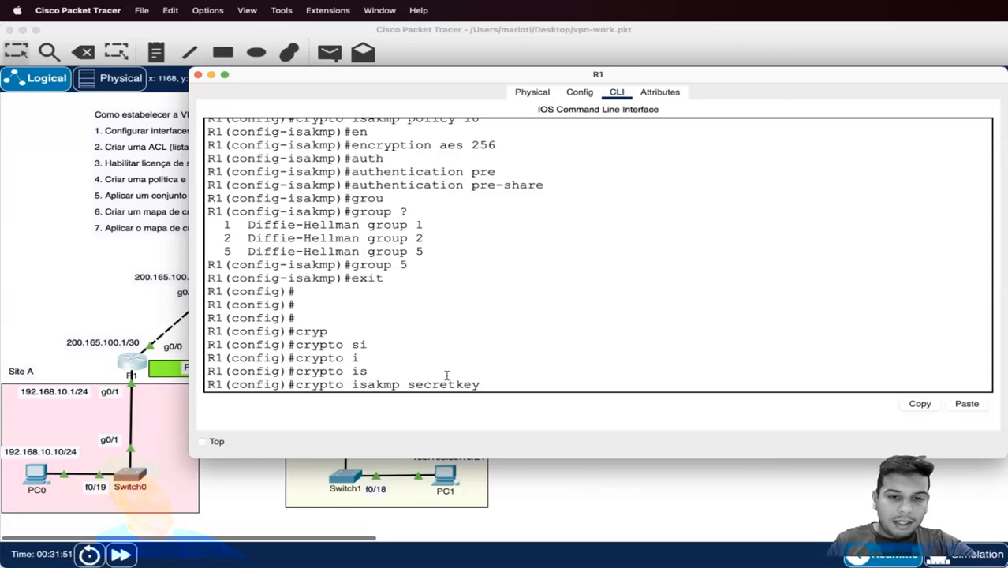
Try to complete the address keyword after the pre-shared key in R1's crypto isakmp command and request help on the syntax
text(add)
key(Tab)
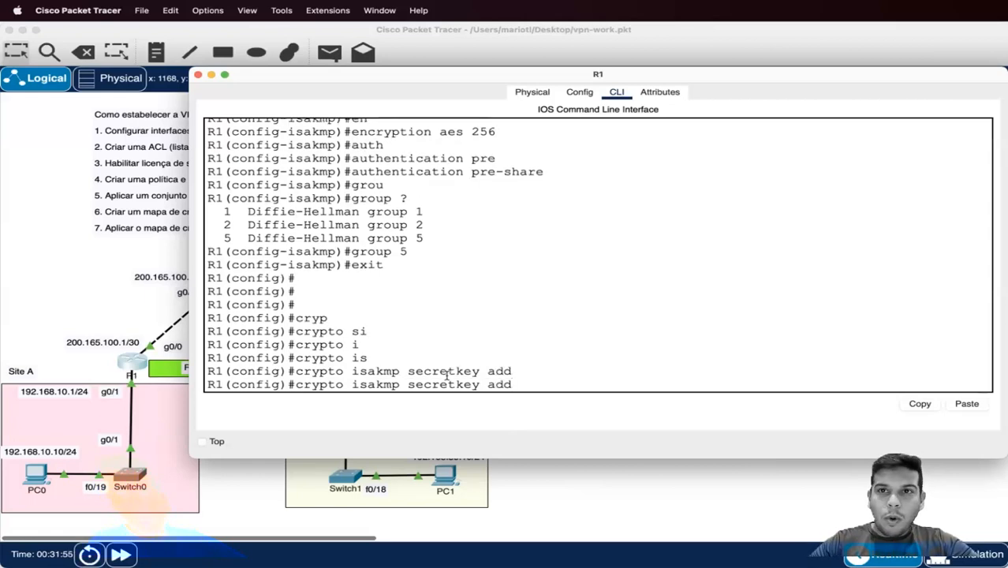
key(Tab)
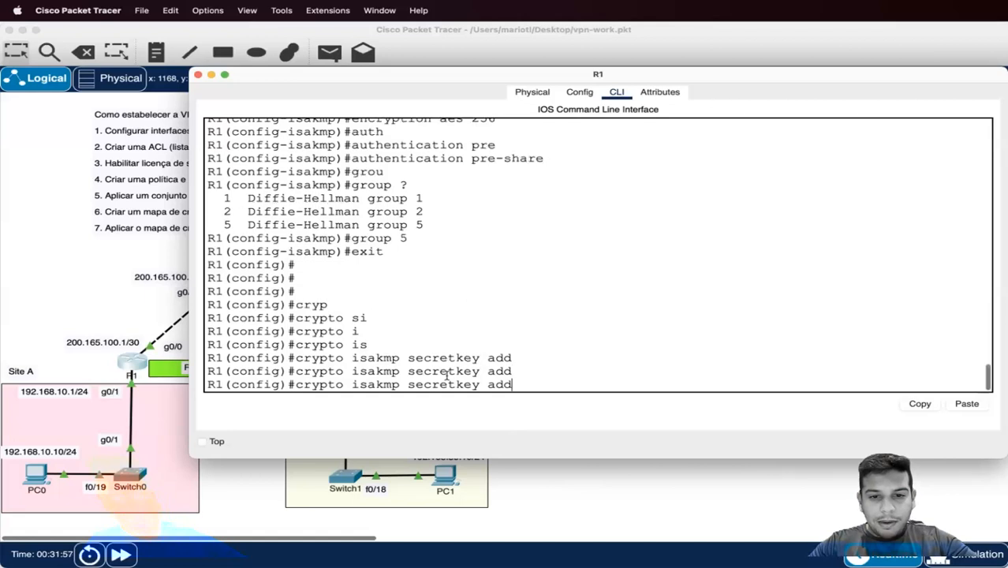
key(Tab)
key(BackSpace)
key(BackSpace)
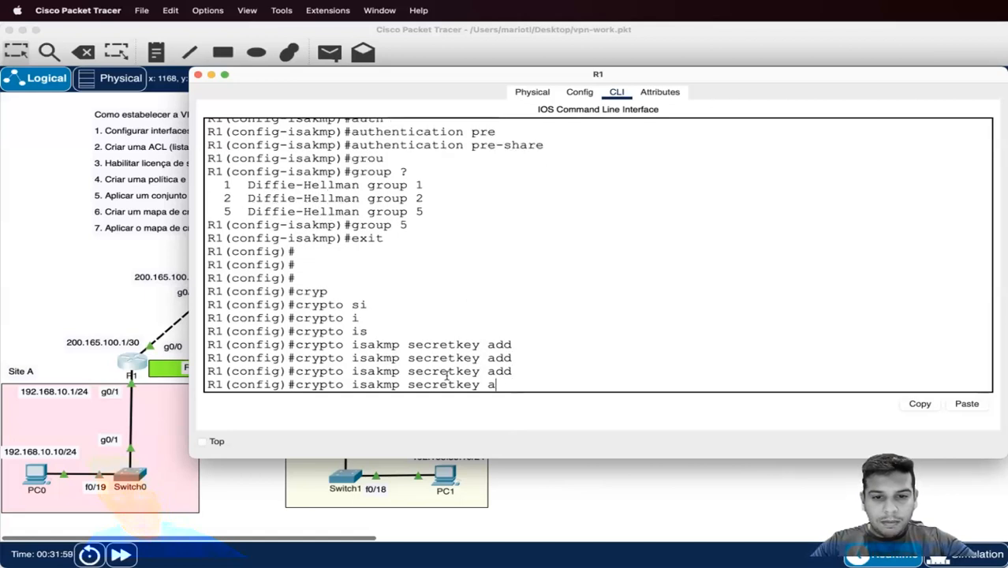
key(BackSpace)
key(Tab)
key(Tab)
text(?)
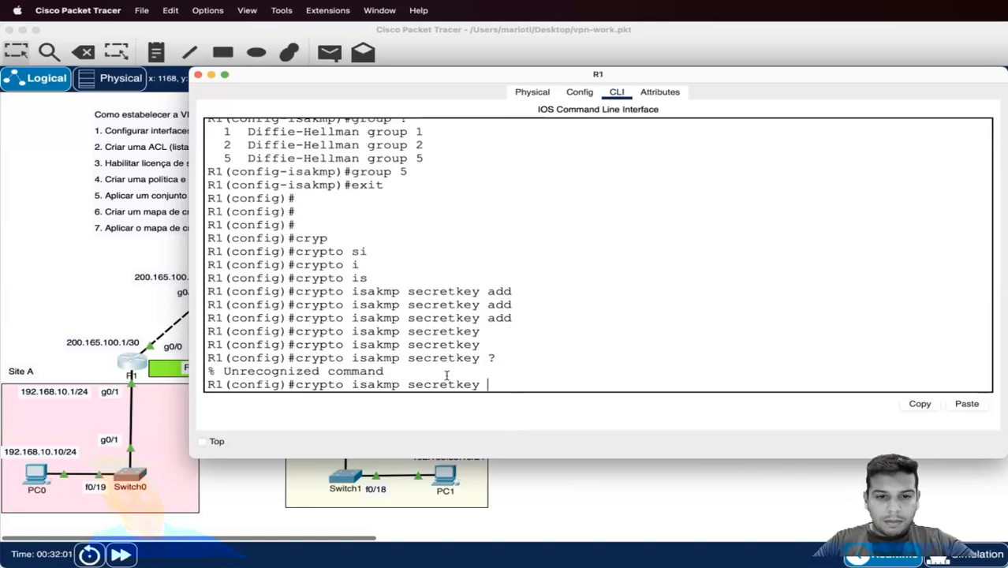
Correct R1's command to crypto isakmp key and list the help for its next argument
key(BackSpace)
key(BackSpace)
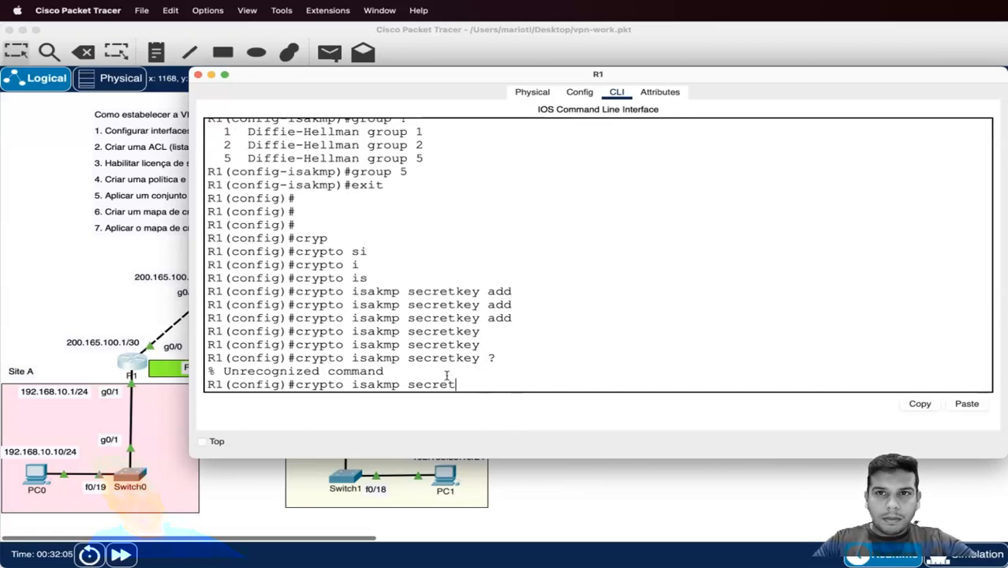
key(BackSpace)
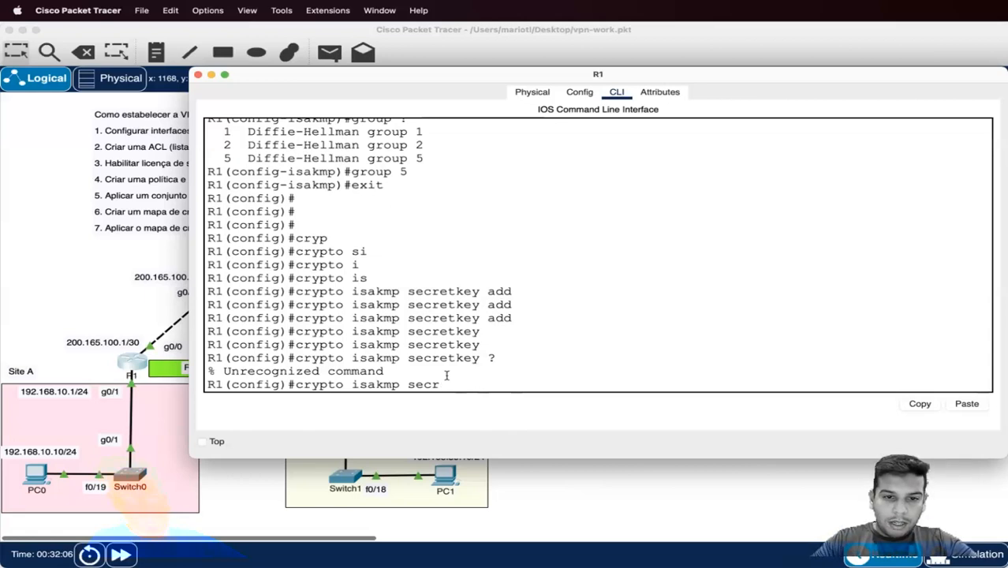
key(BackSpace)
key(BackSpace)
key(BackSpace)
key(BackSpace)
text(key ?)
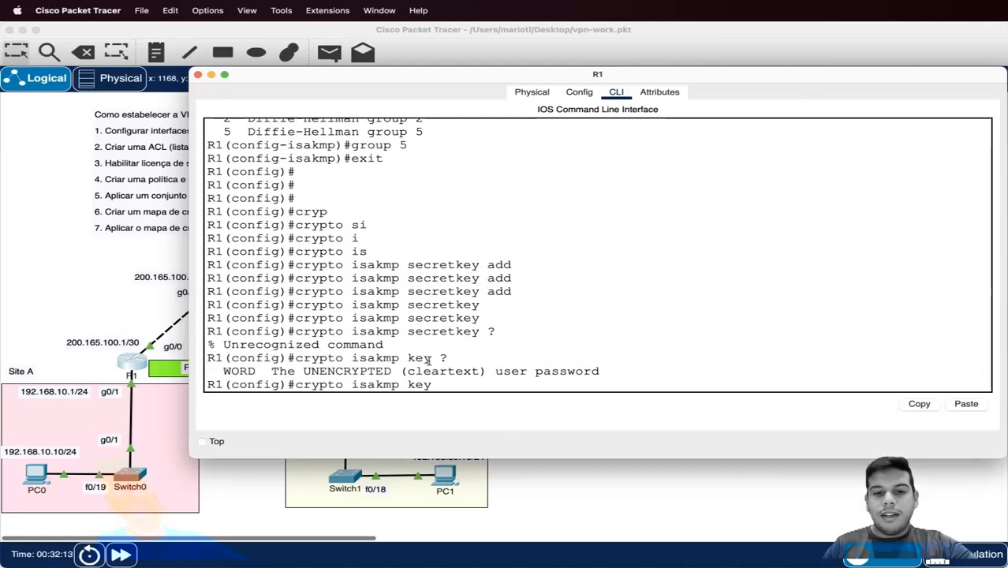
Enter the pre-shared key in R1's crypto isakmp key command, followed by the address keyword
text(secret)
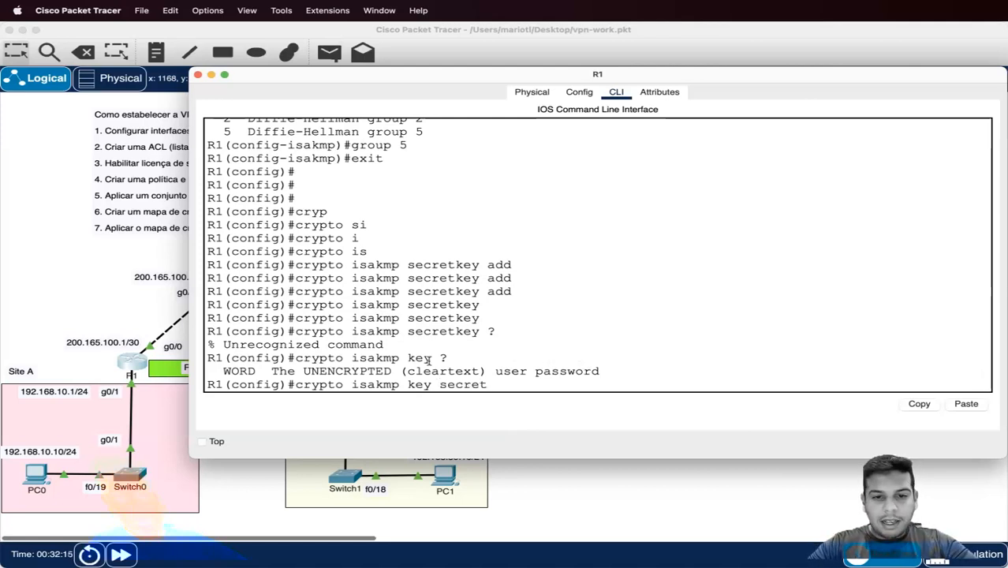
text(key add)
key(Tab)
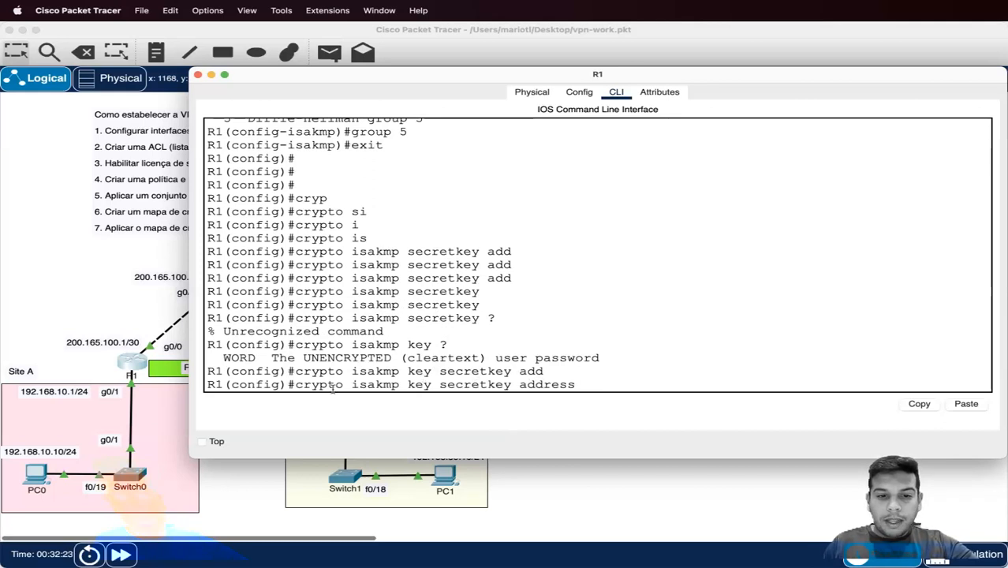
Check R3's outside address in the topology, complete R1's key command with peer address 200.165.200.1, and run it
click(133, 319)
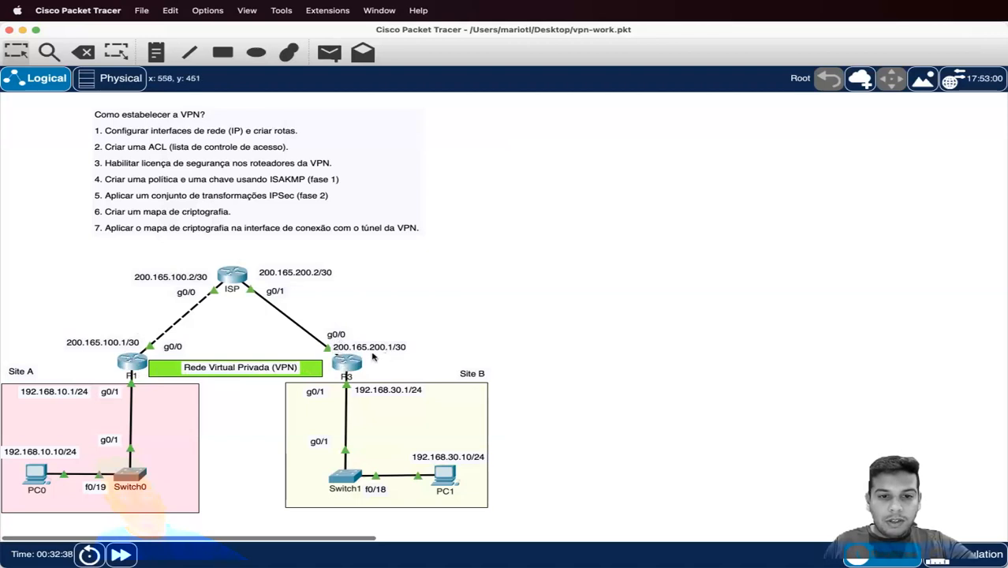
click(145, 361)
text(2)
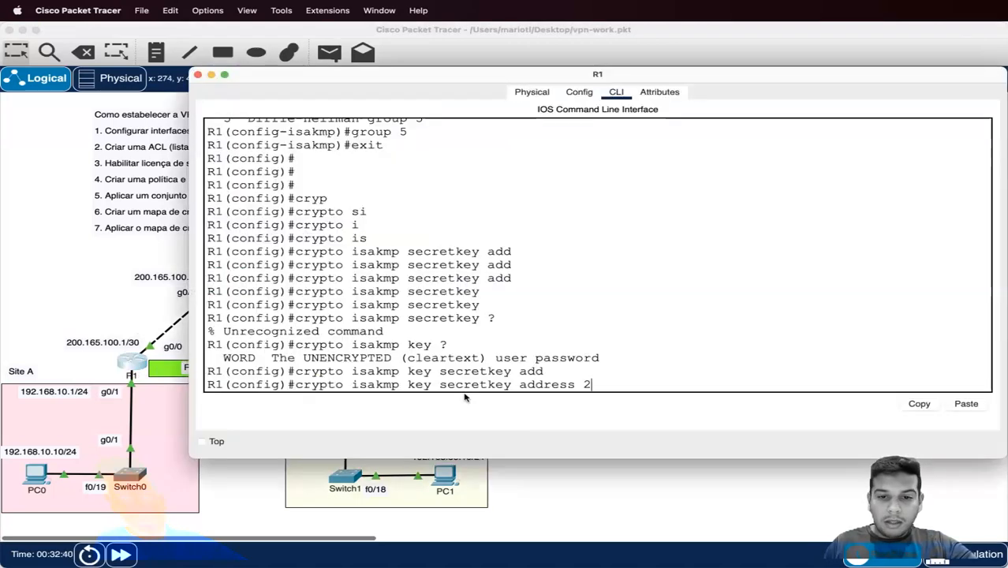
text(00.1)
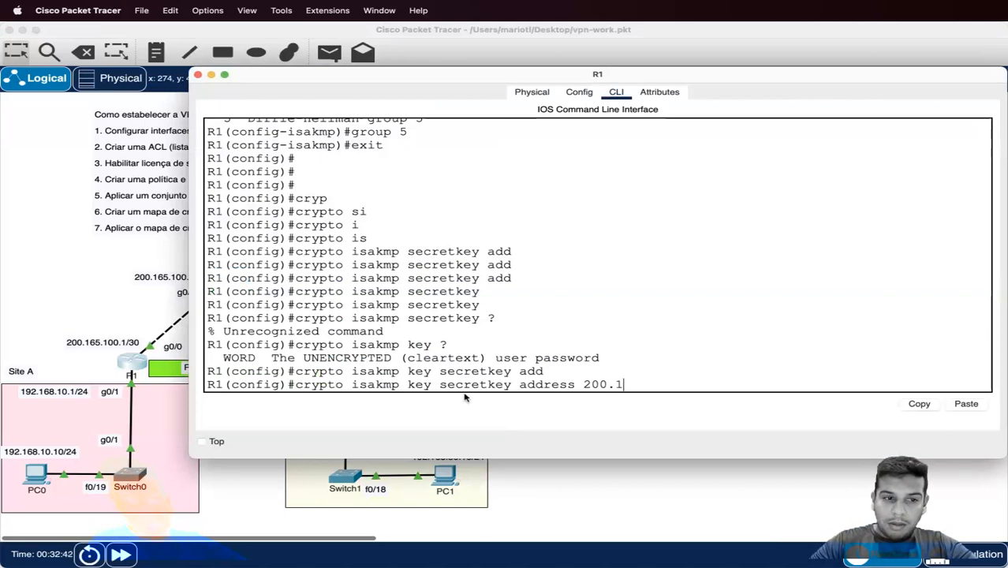
text(65.200.1)
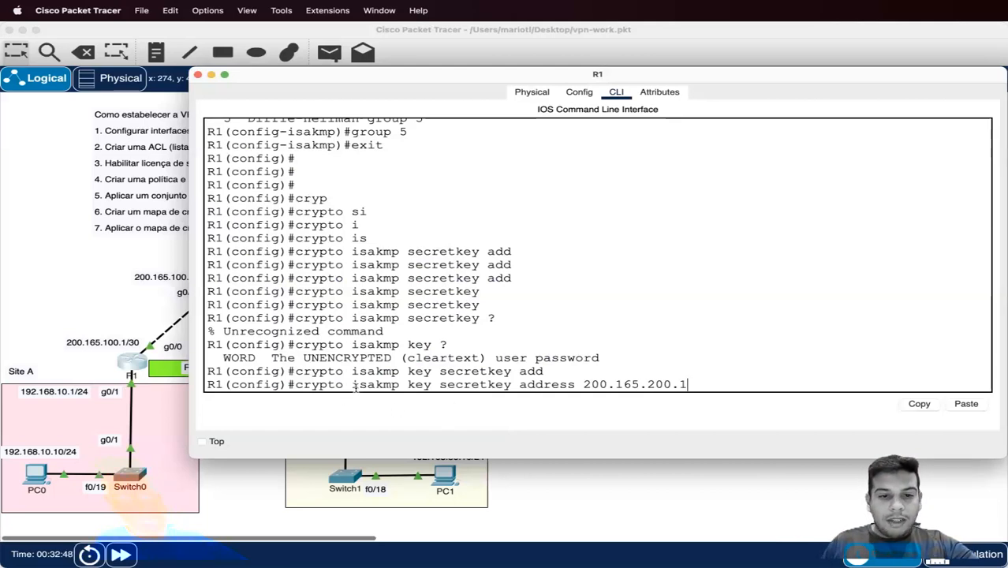
drag(440, 384, 577, 384)
click(518, 386)
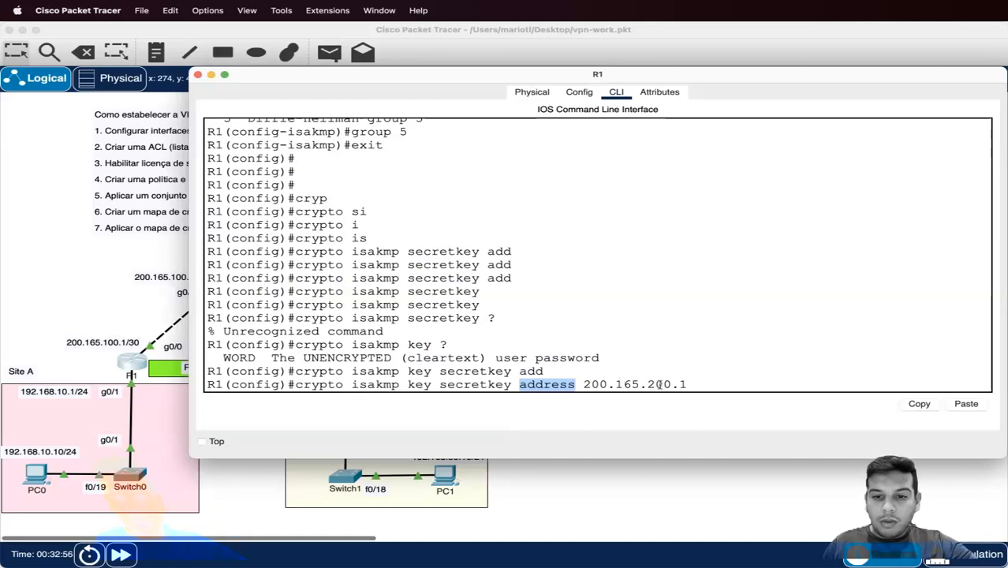
drag(223, 384, 205, 384)
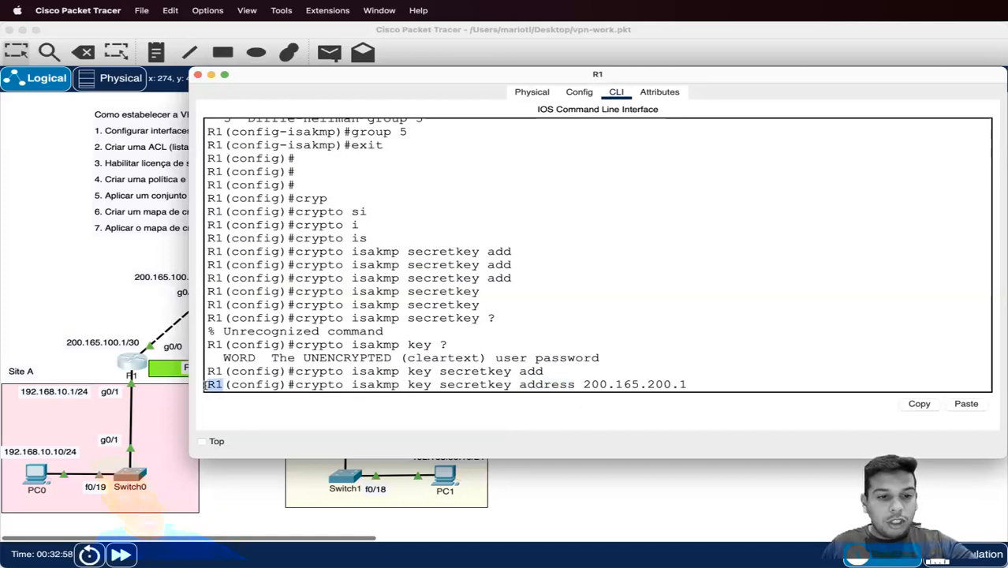
click(700, 359)
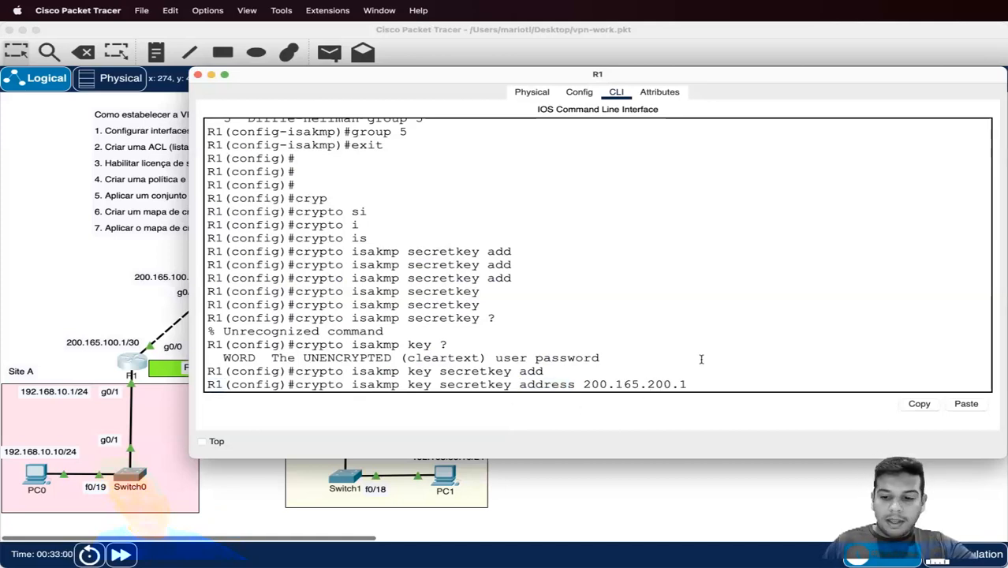
key(Return)
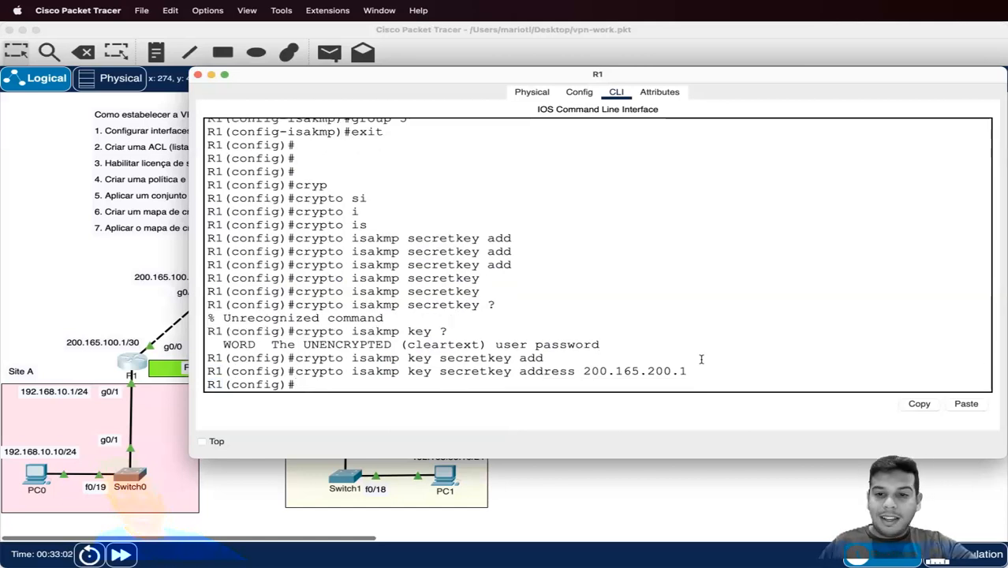
Open R3's command line and begin a crypto isakmp key command in global configuration mode
click(134, 283)
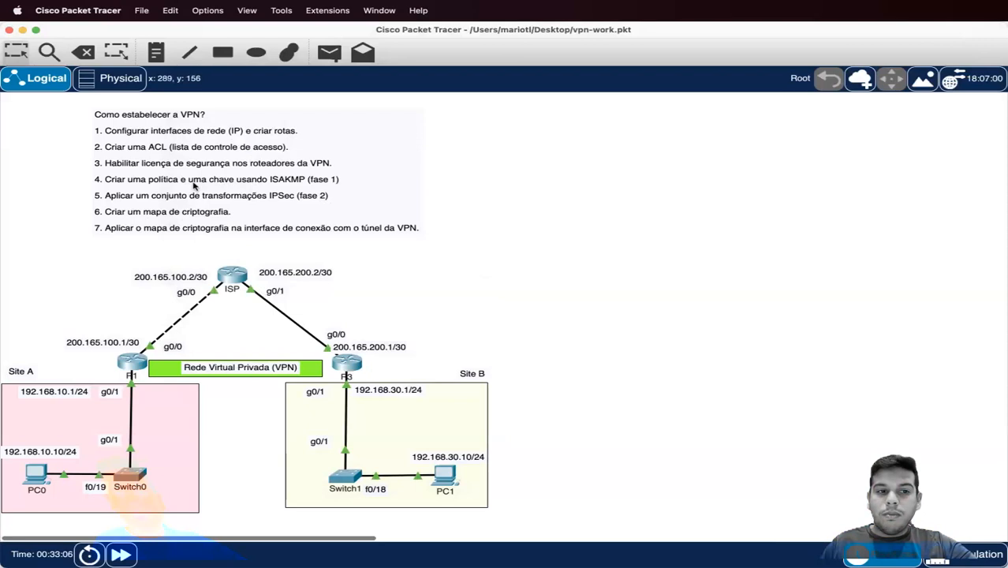
click(346, 364)
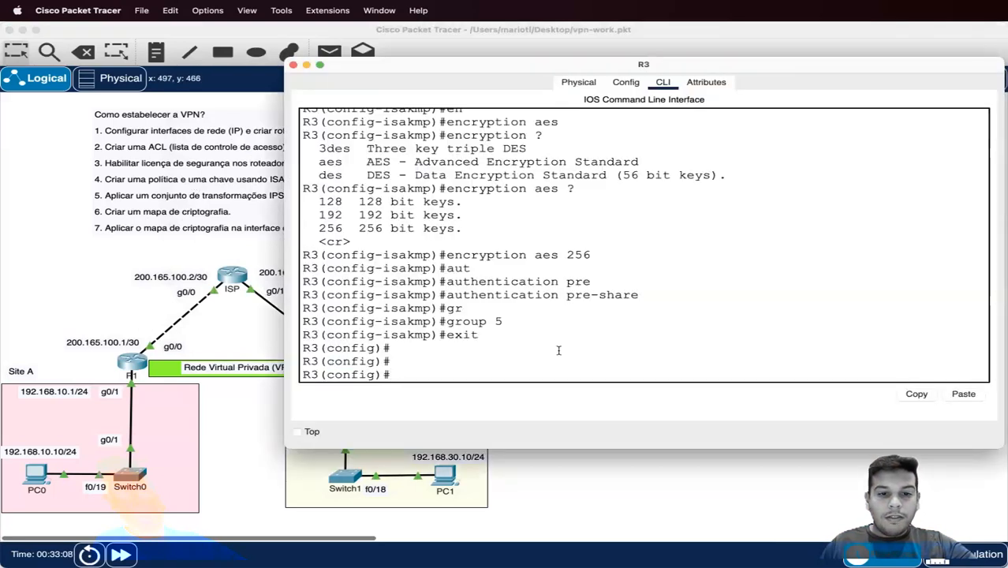
text(cryp)
key(Tab)
text(is)
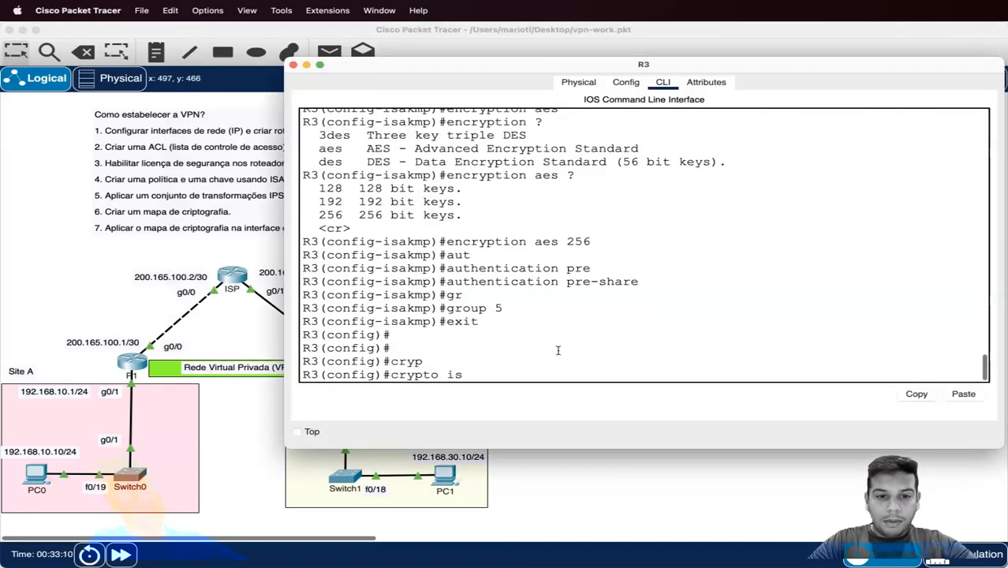
key(Tab)
text(key)
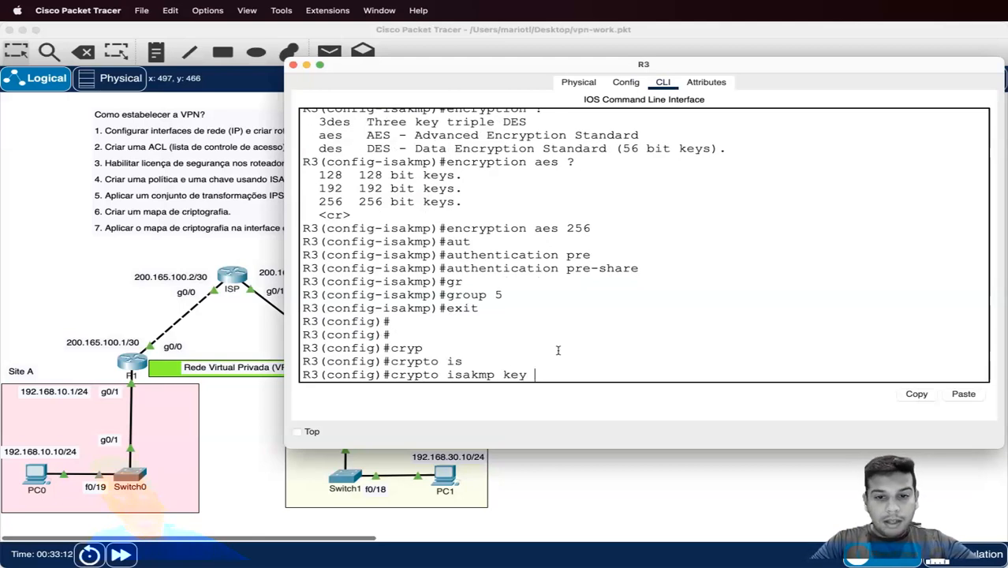
Enter the same pre-shared key in R3's crypto isakmp key command, followed by the address keyword
text( secre)
text(te)
text(ey)
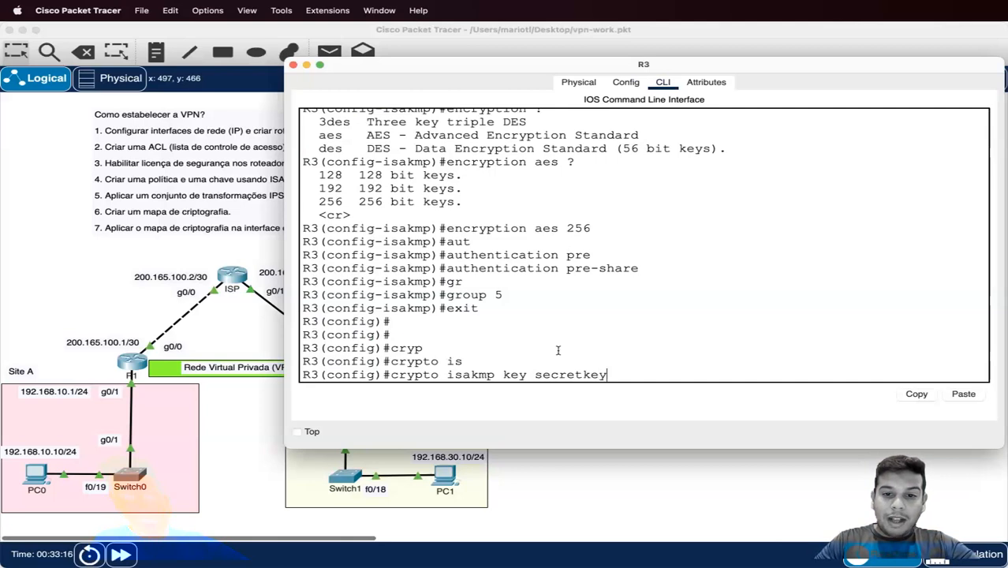
text( ad)
key(Tab)
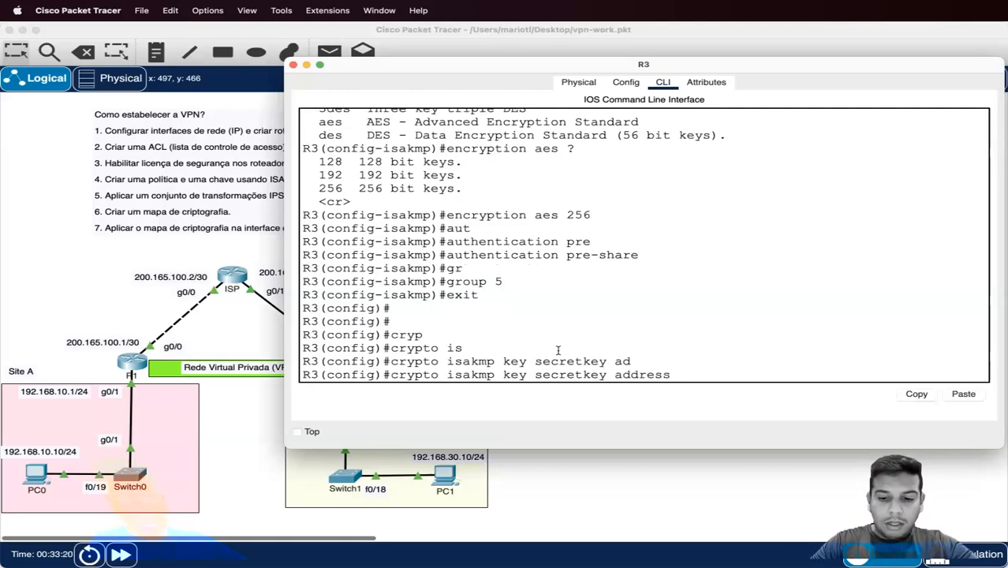
Complete R3's key command with peer address 200.165.100.1 and run it
double_click(311, 375)
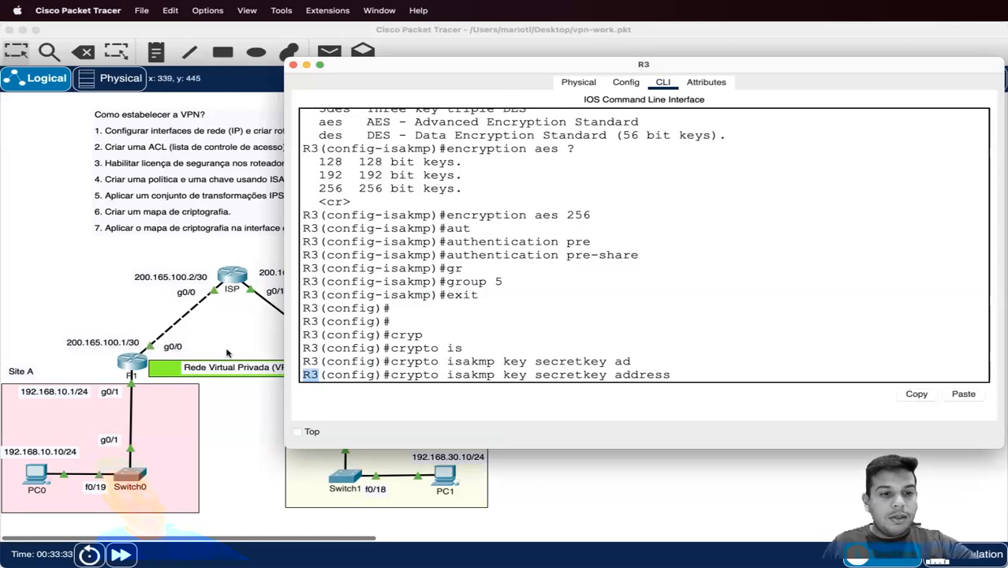
click(719, 377)
text(200.165.100.1)
key(Return)
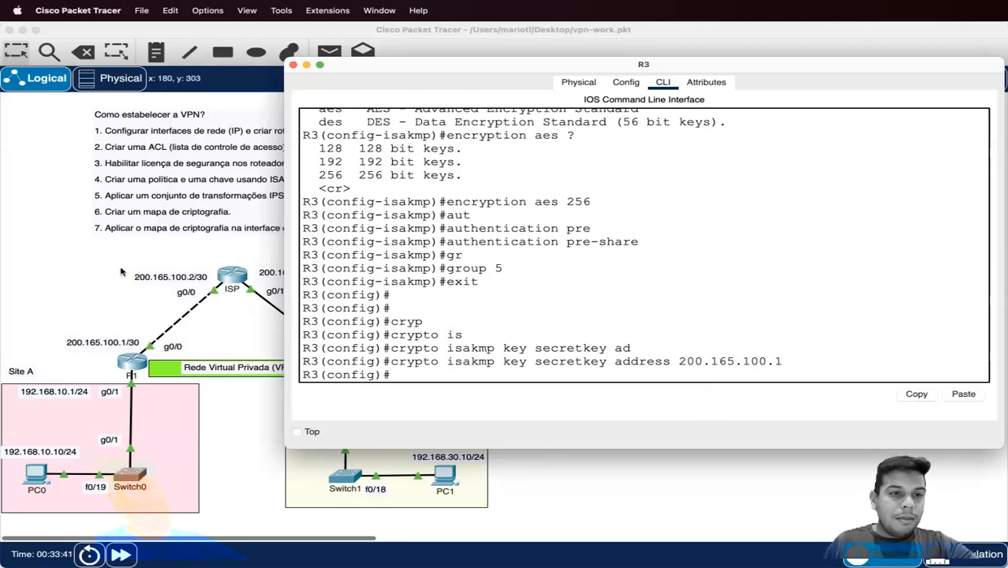
Return to R1's command line, begin a crypto ipsec transform-set command, and list the help for its next argument
click(53, 199)
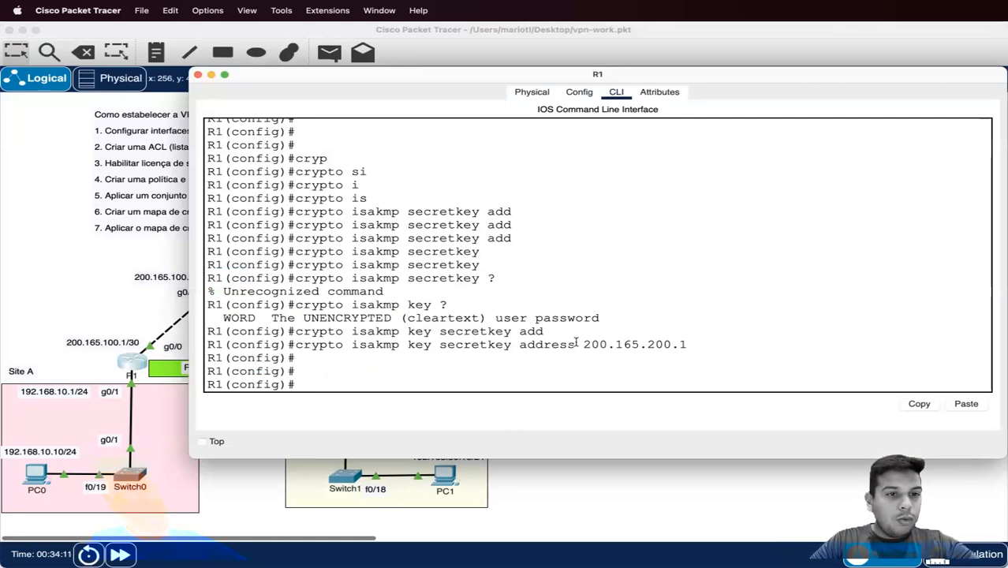
text(cryp)
key(Tab)
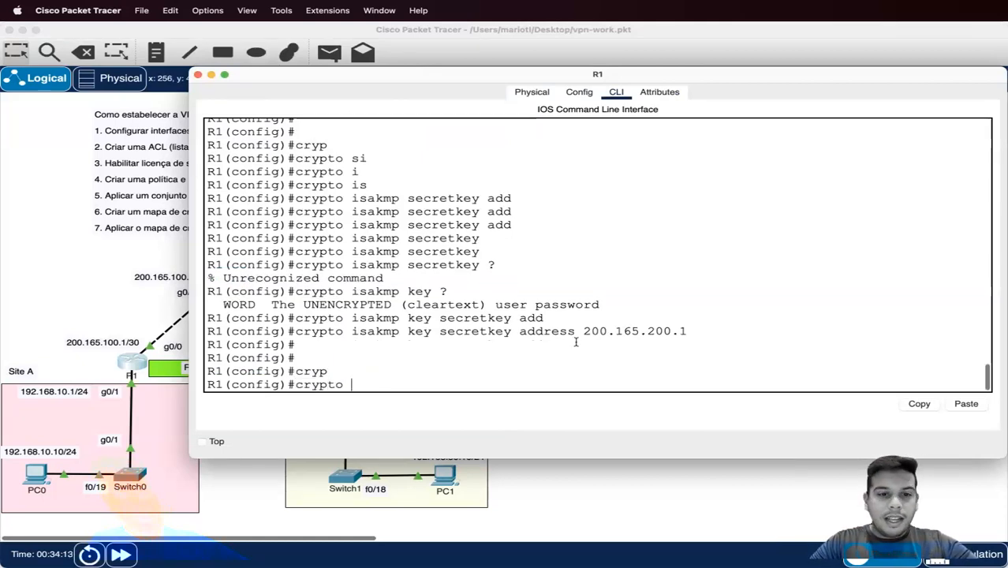
text(ips)
key(Tab)
text(tran)
key(Tab)
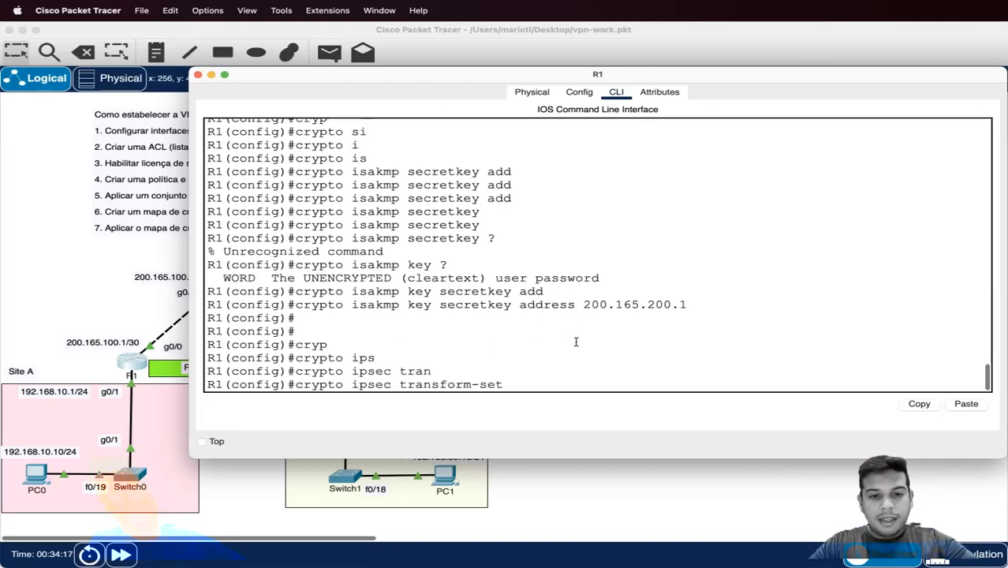
text(?)
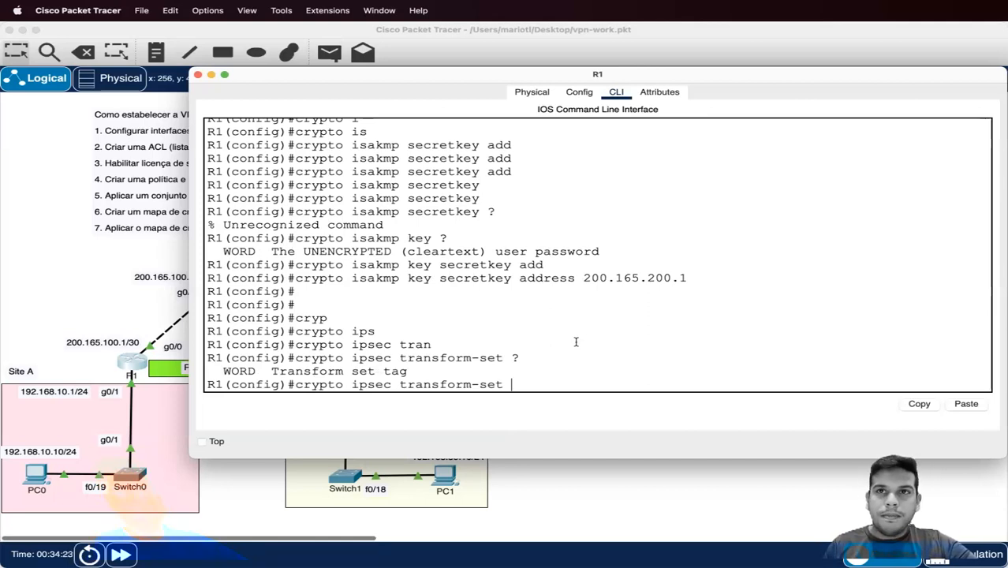
Name R1's transform set R1-R3 and specify esp-aes as its encryption transform
text(R1)
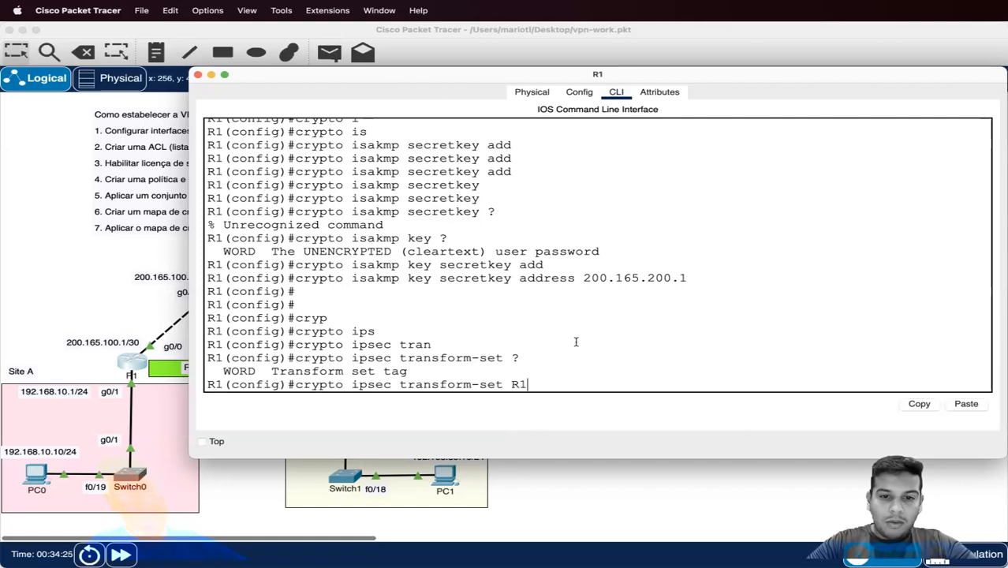
text(-R3)
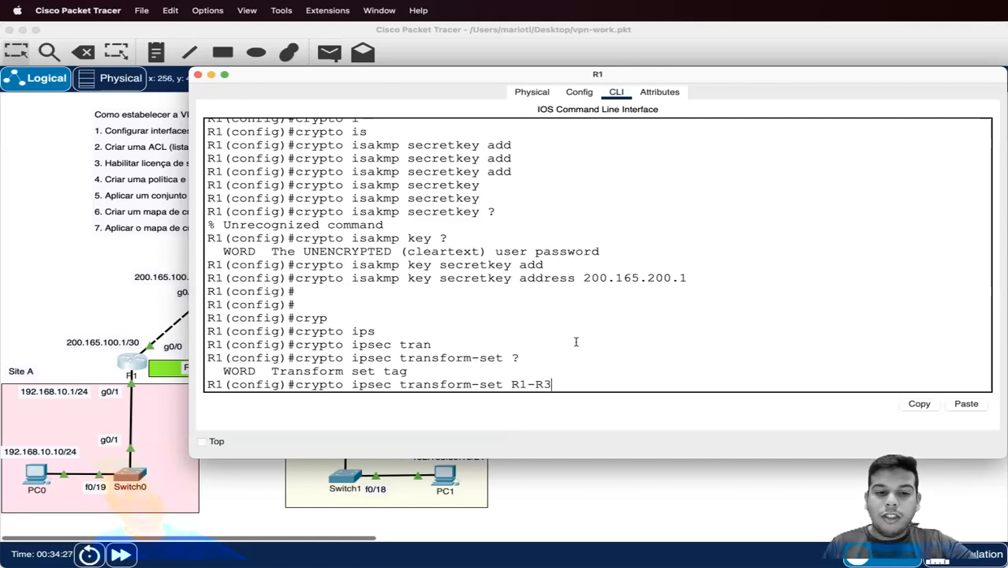
text( esp)
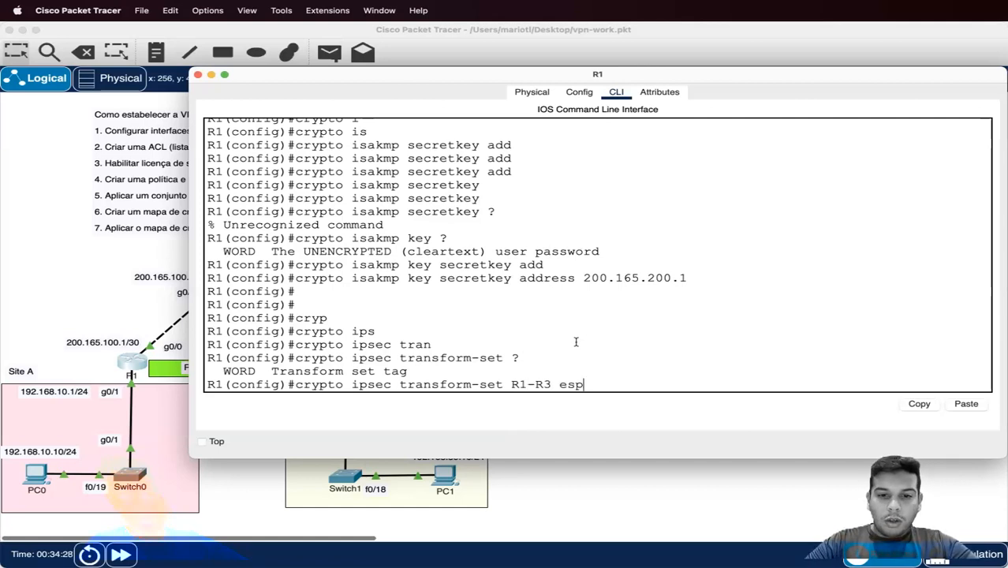
key(Tab)
text(-)
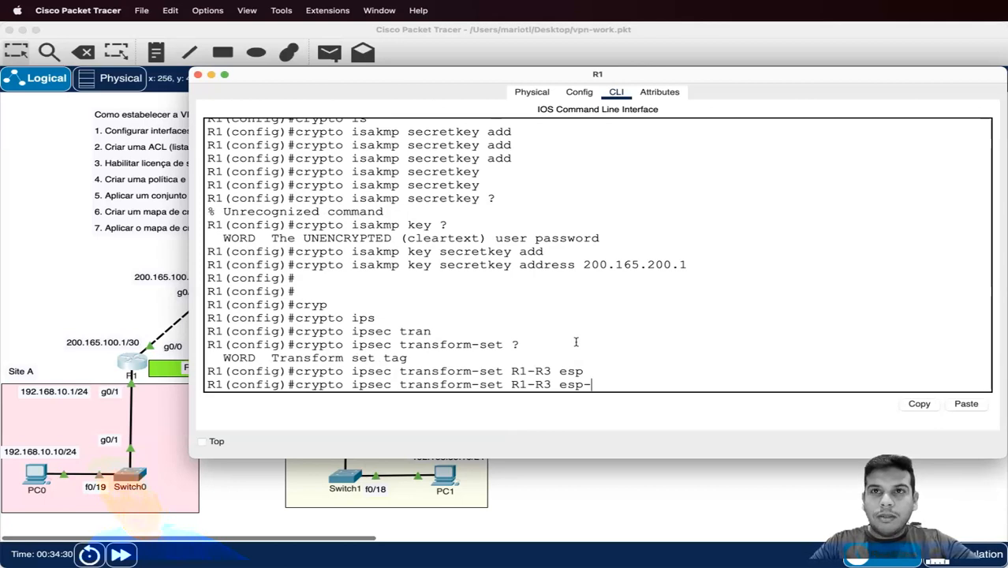
text(ae)
key(Tab)
text(s)
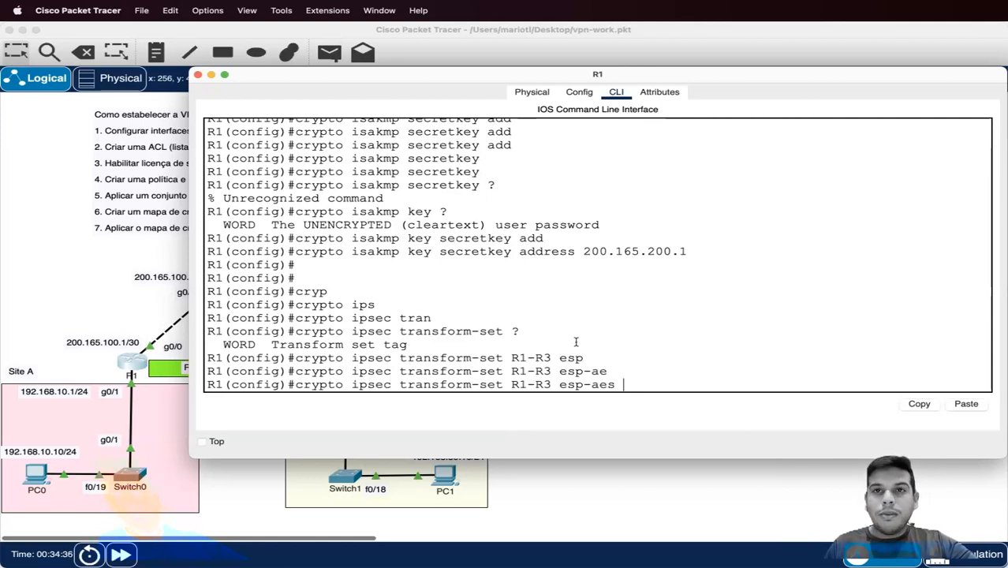
Complete R1's transform set with a 256-bit AES key size and esp-sha-hmac authentication, and run the command
text(2)
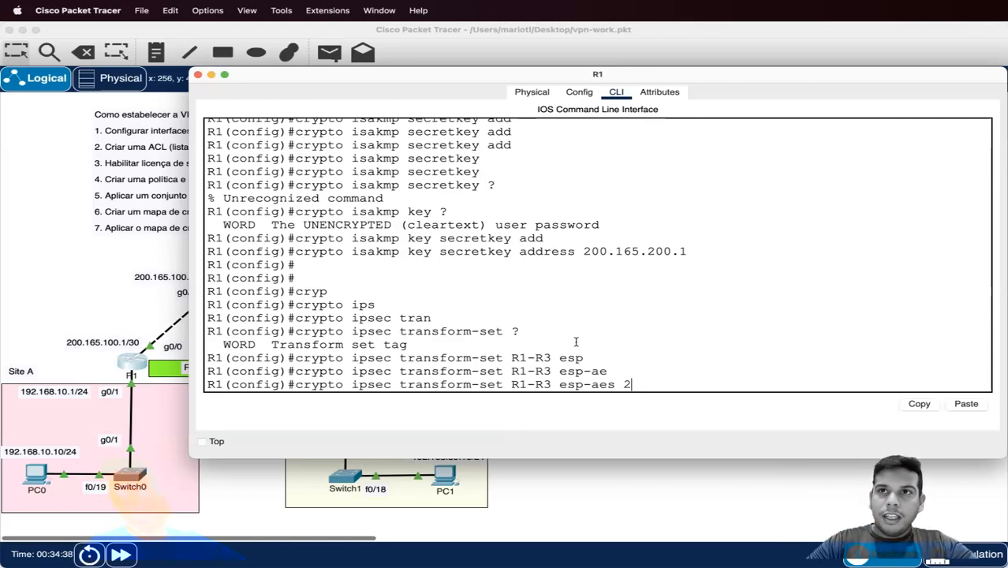
text(56 es)
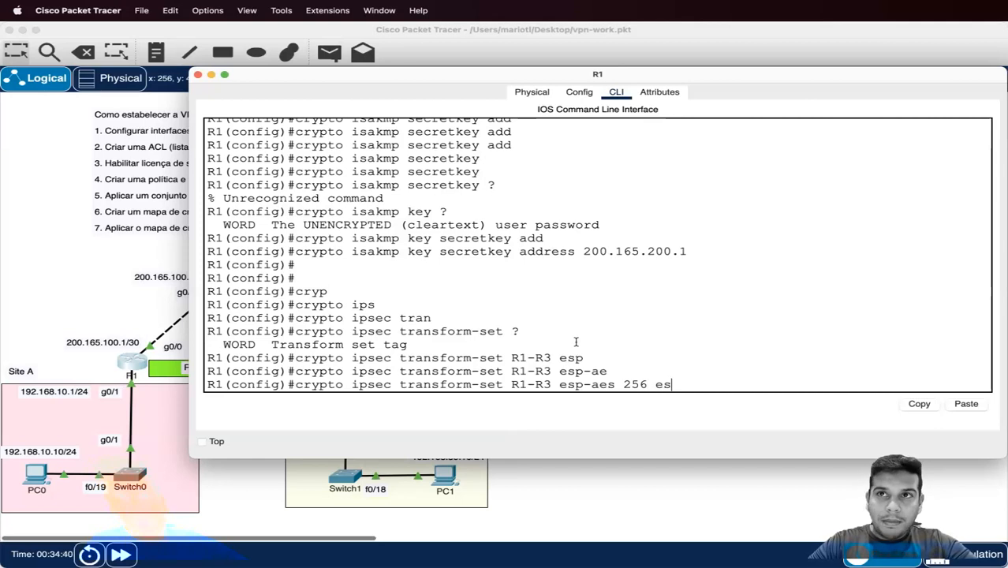
key(Tab)
text(p)
key(Tab)
text(-sh)
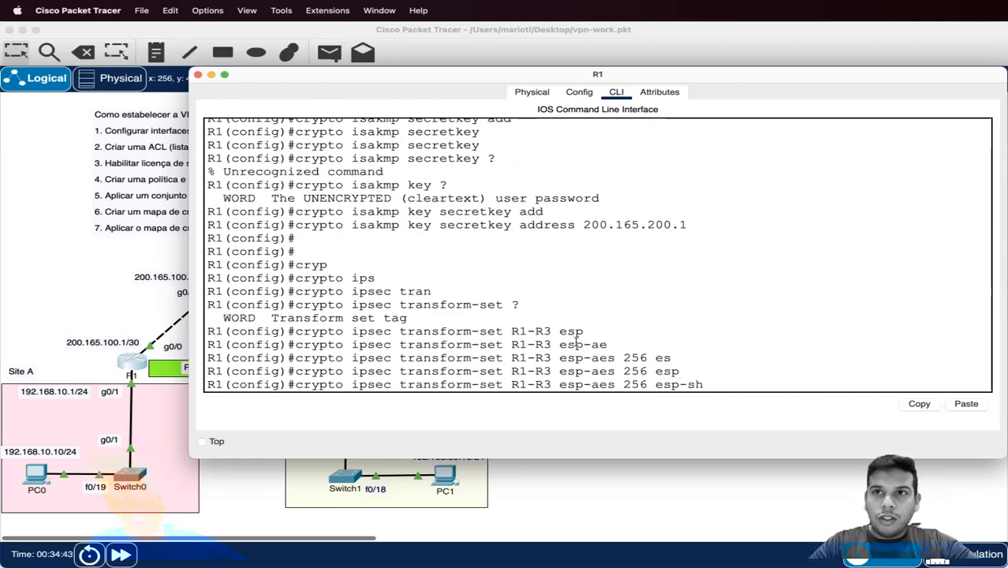
key(Tab)
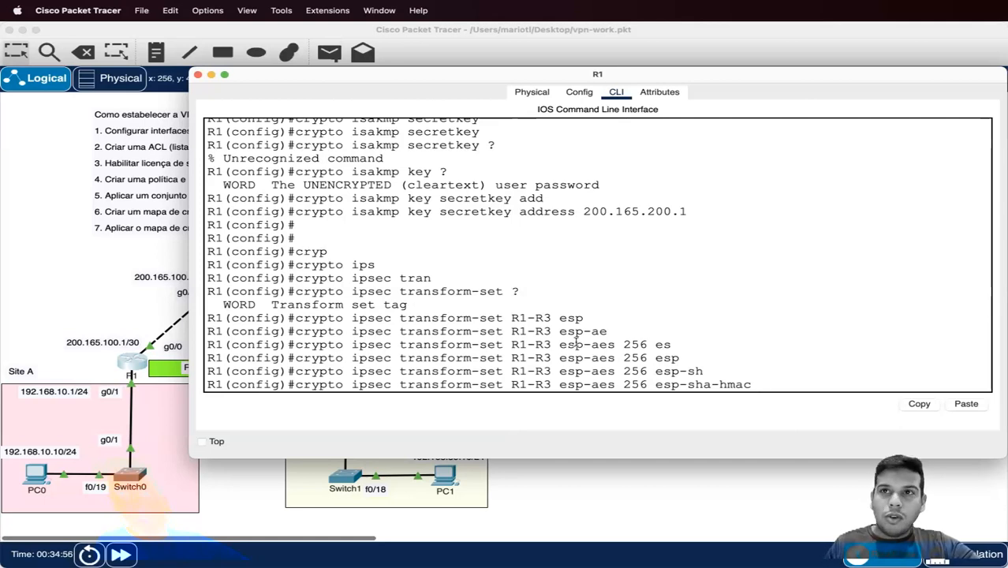
key(Return)
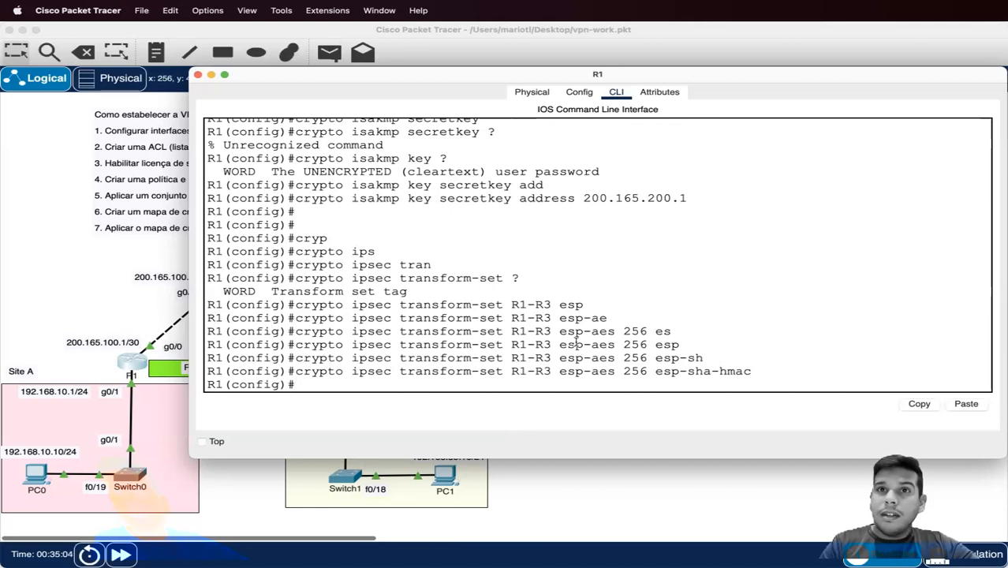
Open R3's command line and begin a crypto ipsec transform-set command with the set name R3-R1
click(35, 222)
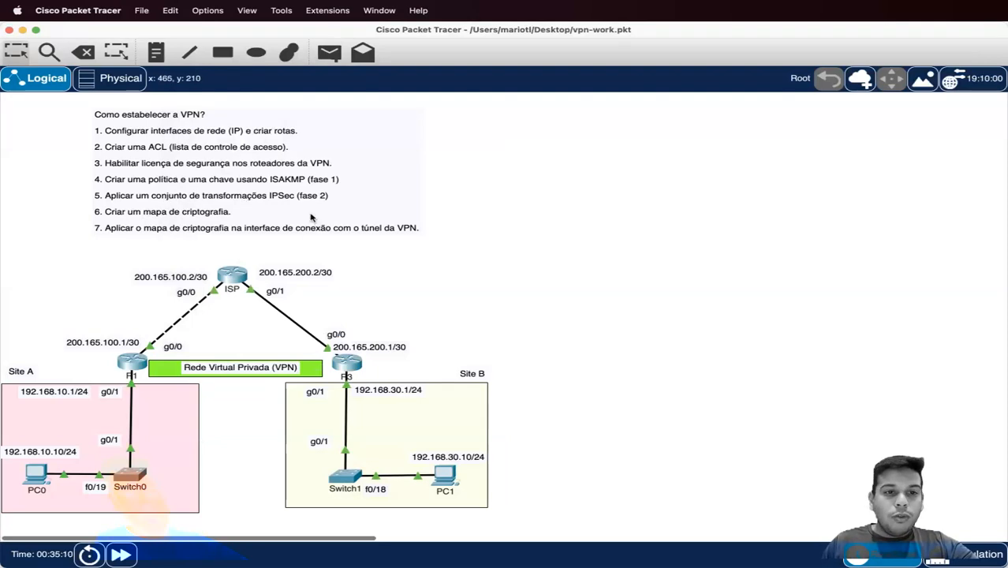
click(347, 362)
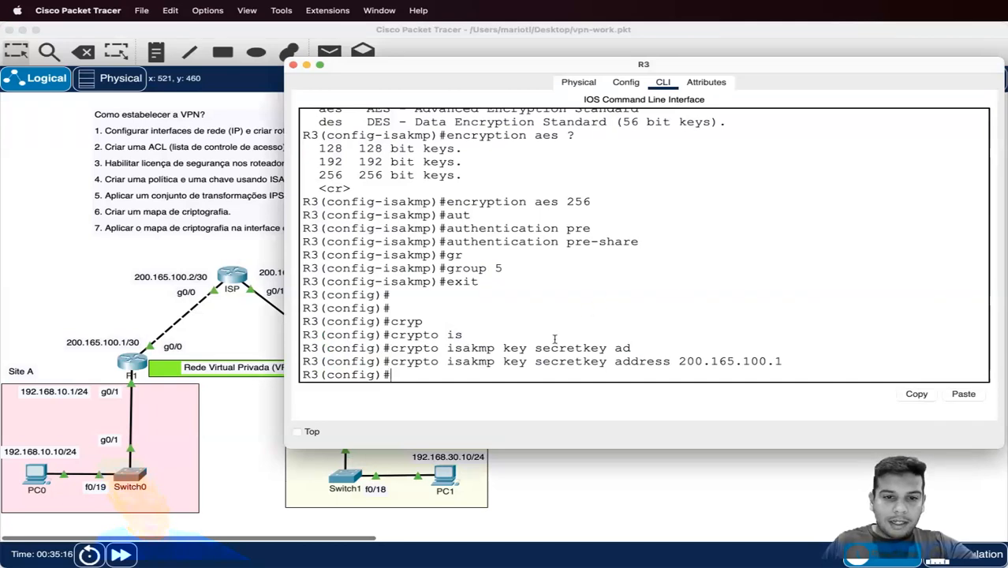
text(cryp)
key(Tab)
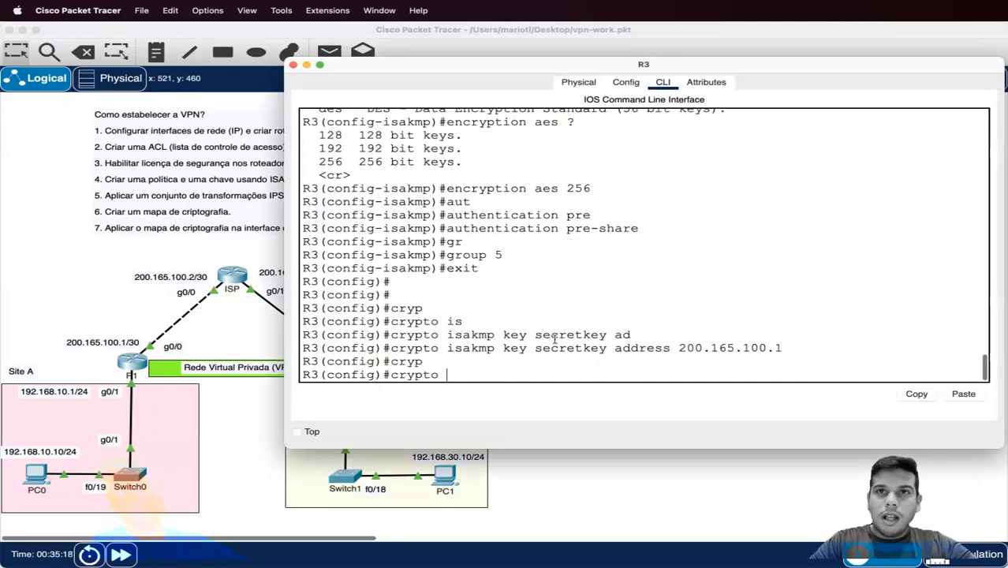
text(ip)
key(Tab)
text(tan)
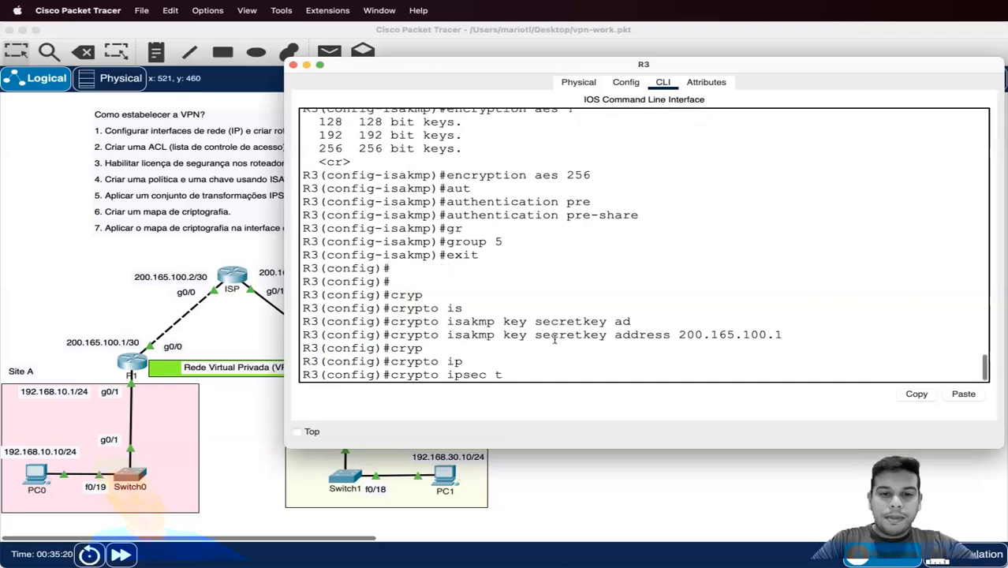
key(BackSpace)
key(BackSpace)
text(ran)
key(Tab)
text(R3-R1)
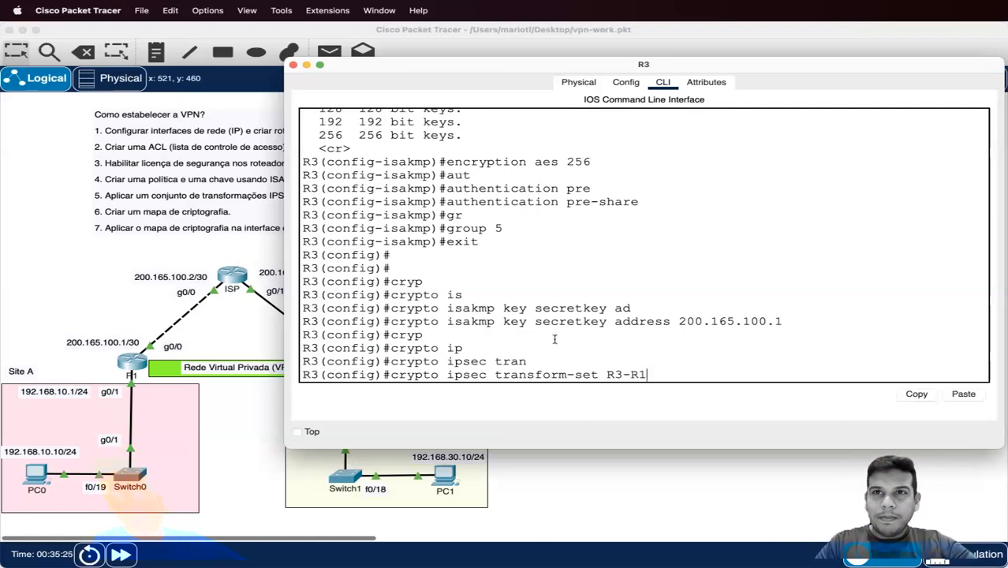
Specify esp-aes with a 256-bit key in R3's transform-set command
text( esp)
key(Tab)
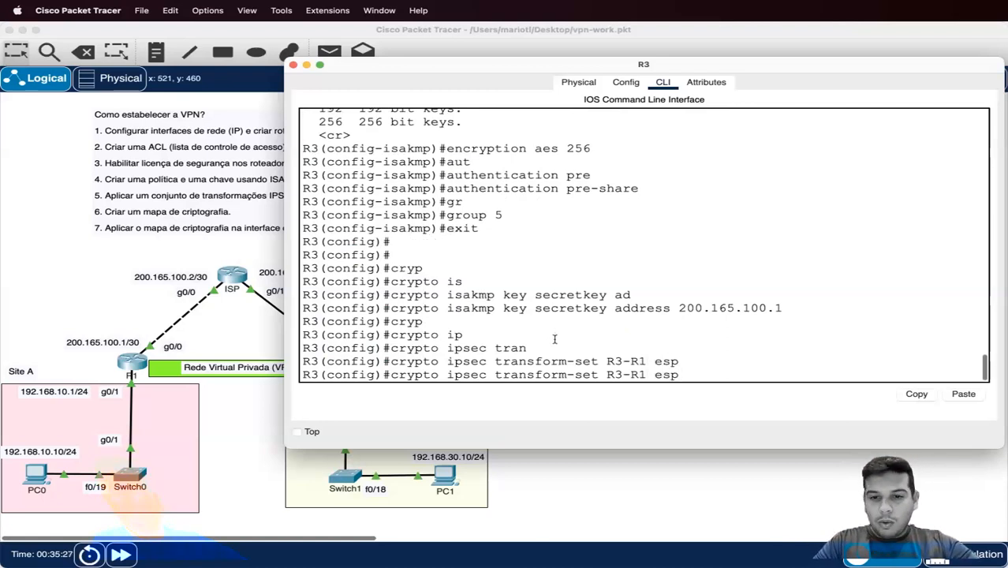
text(-ae)
key(Tab)
text(s 25)
text(6 )
Complete R3's transform-set command with esp-sha-hmac, run it, and highlight the transforms in the entered command
text(esp)
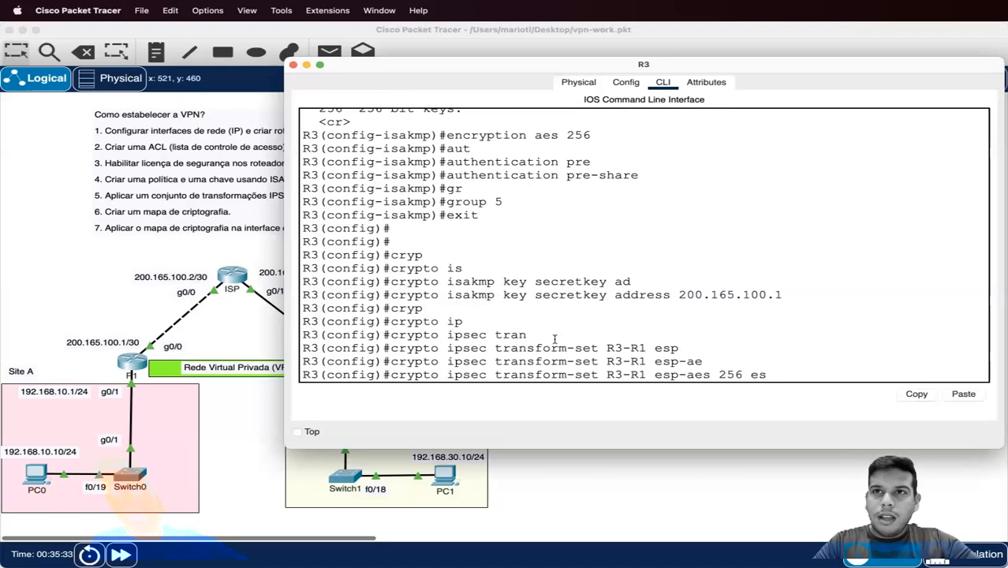
key(Tab)
text(-sh)
key(Tab)
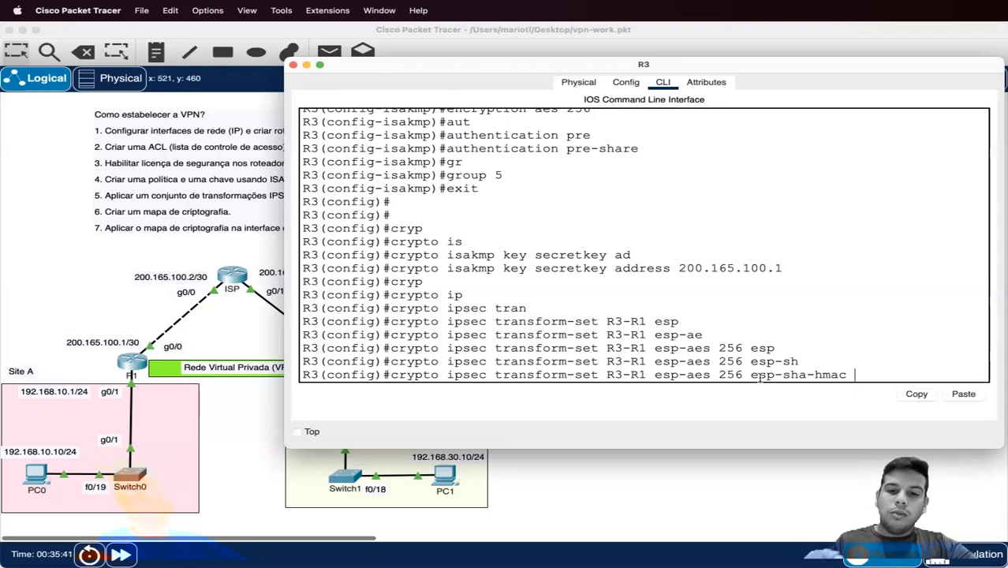
key(Return)
drag(654, 360, 847, 361)
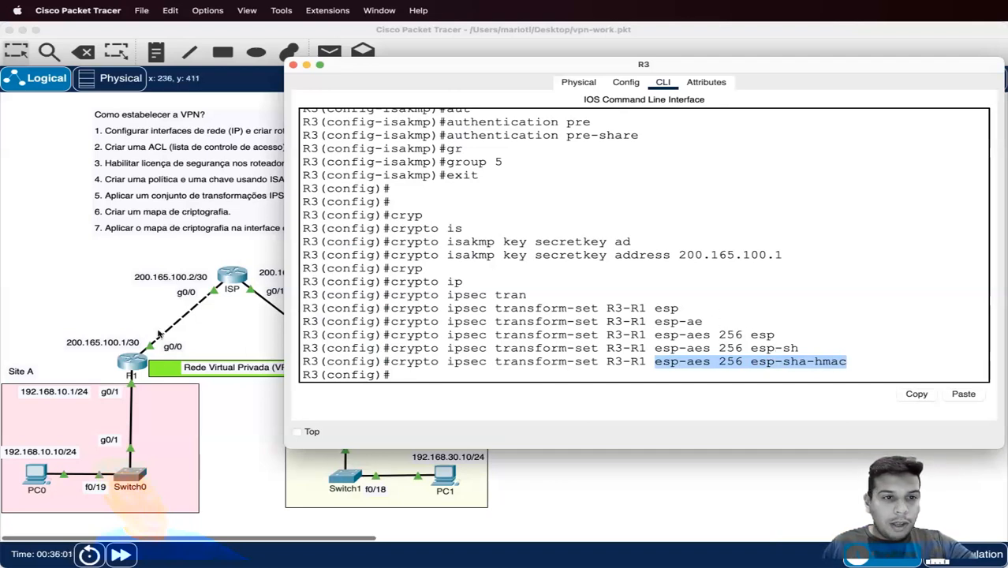
On R1, create crypto map IPSEC-MAP with sequence number 10 and type ipsec-isakmp, consulting the command help for the map's arguments
click(135, 362)
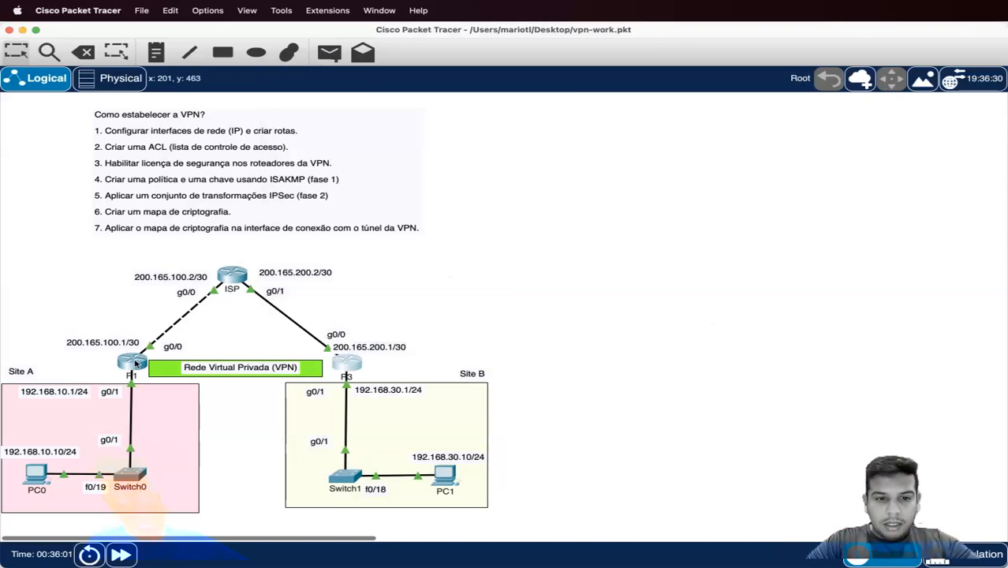
click(136, 362)
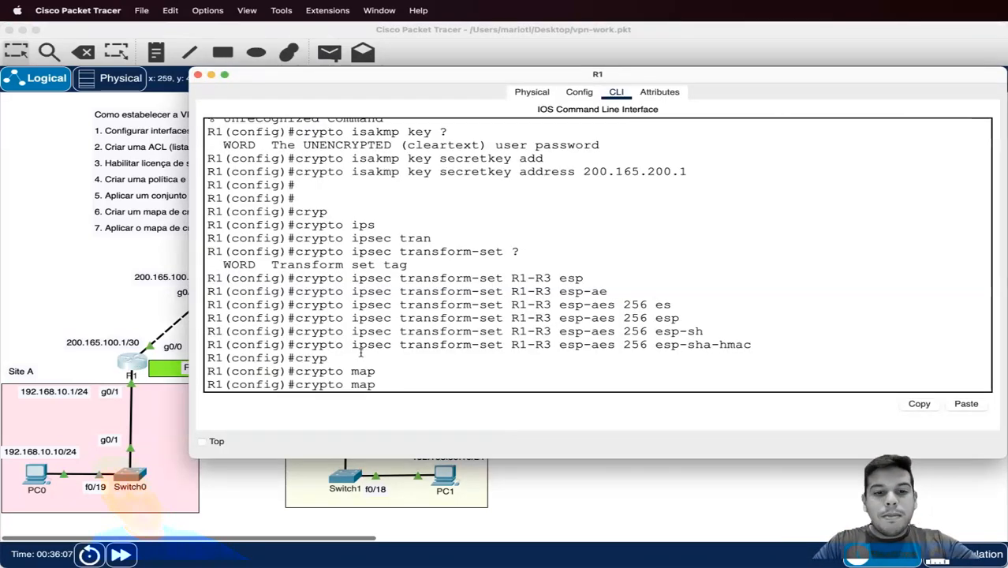
text(?)
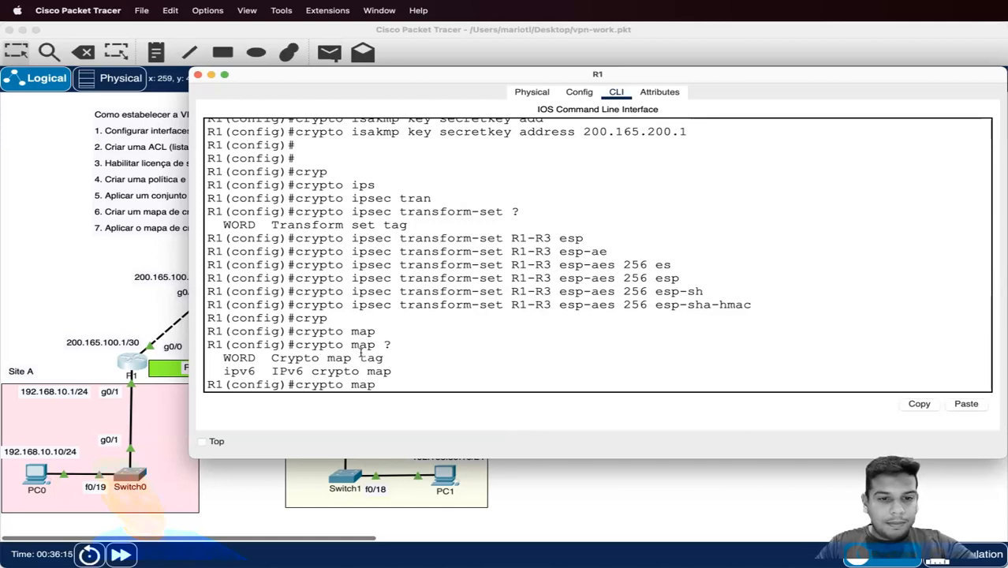
text(IPSEC-MAP)
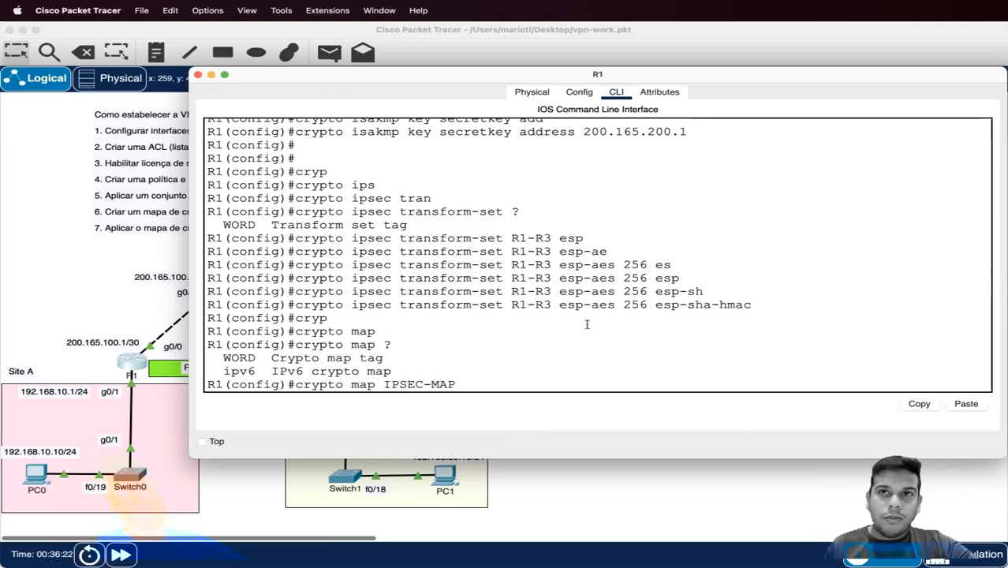
text( ?)
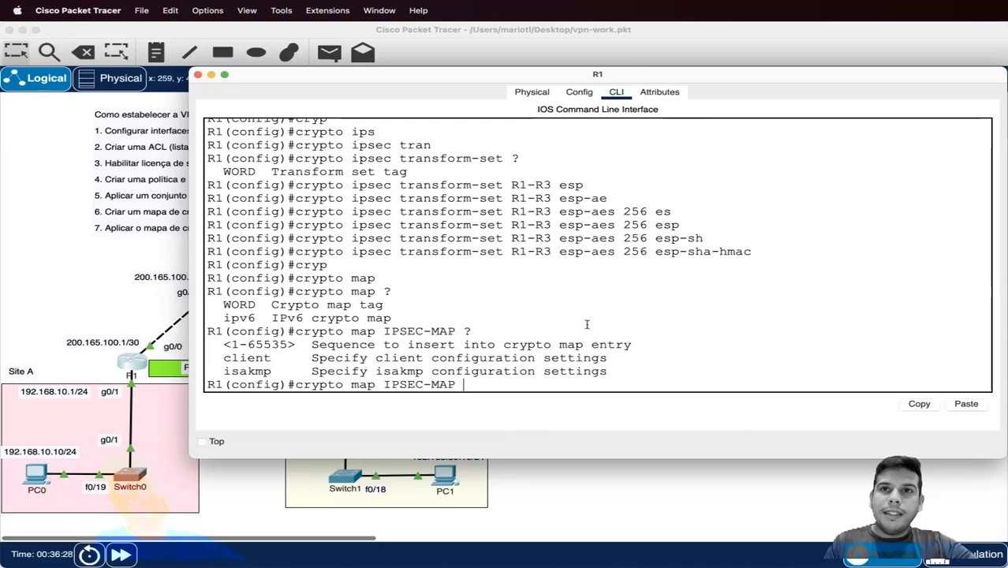
text(10 ips)
key(Tab)
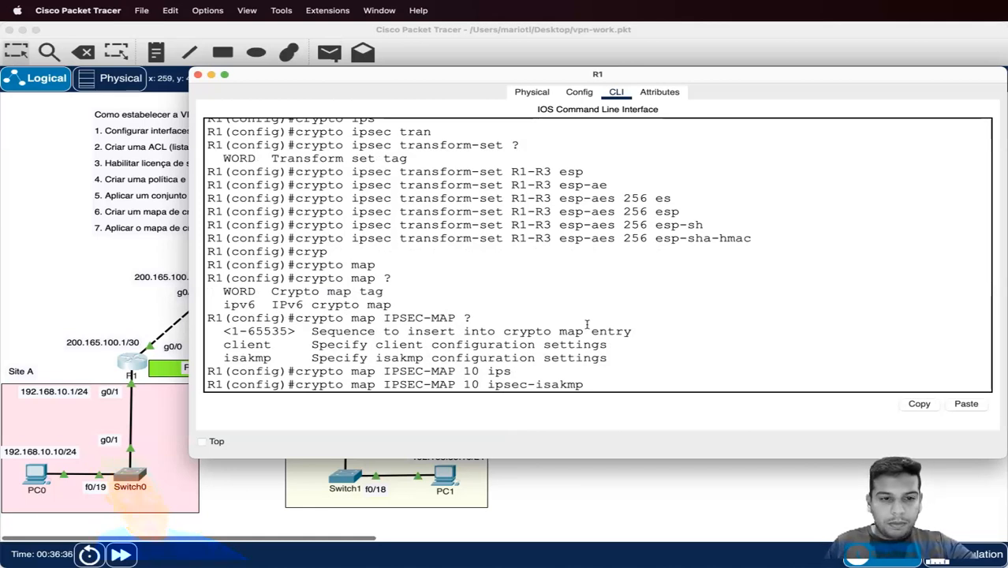
key(Return)
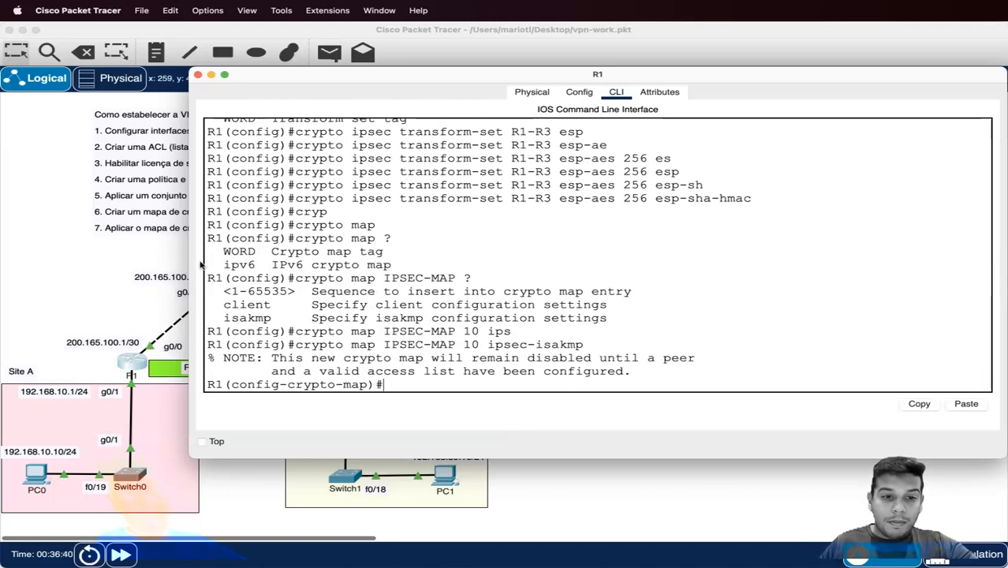
Widen R1's window, begin a set peer command in crypto map configuration mode, and list the help for its argument
drag(189, 263, 128, 257)
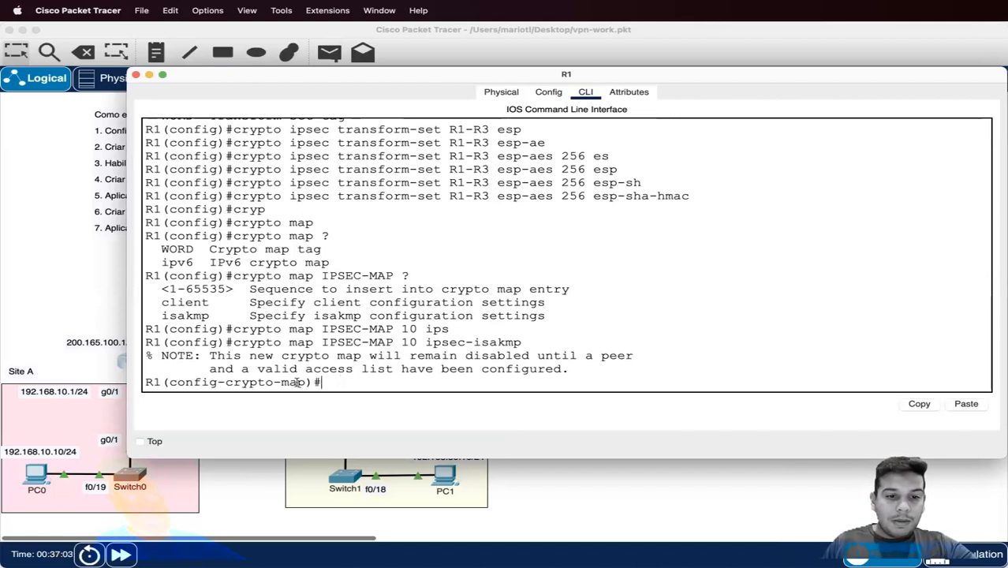
drag(305, 381, 170, 384)
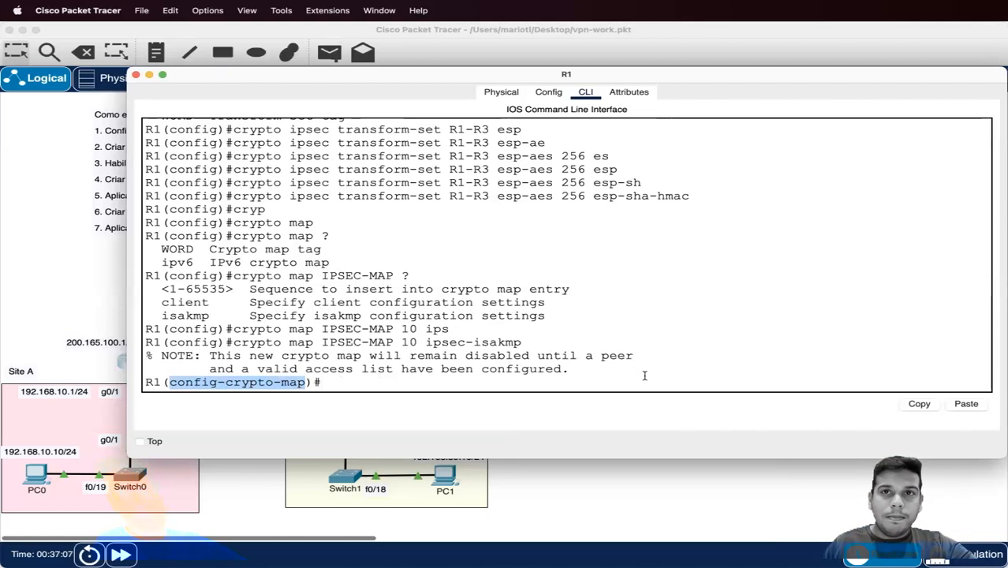
click(524, 367)
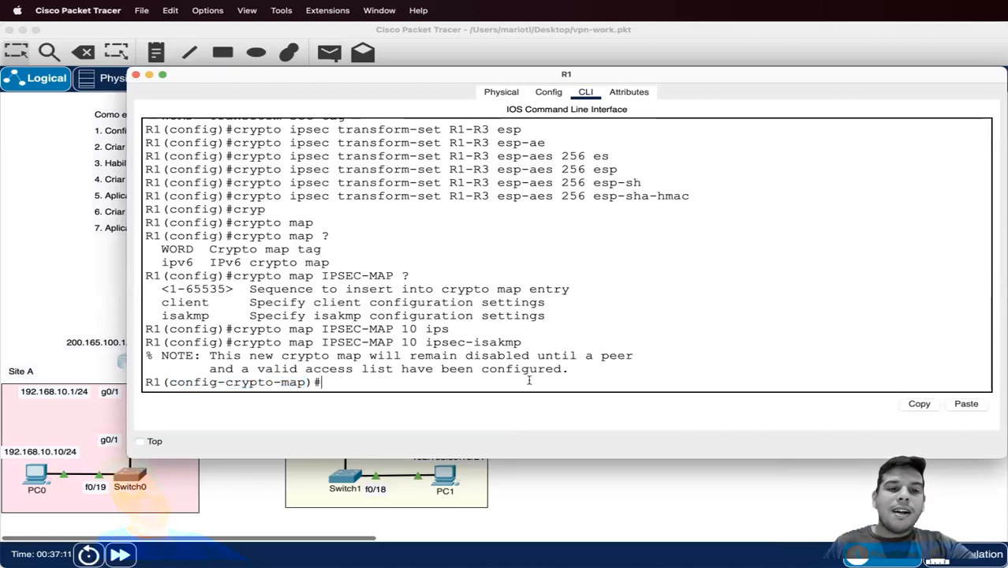
text(set pe)
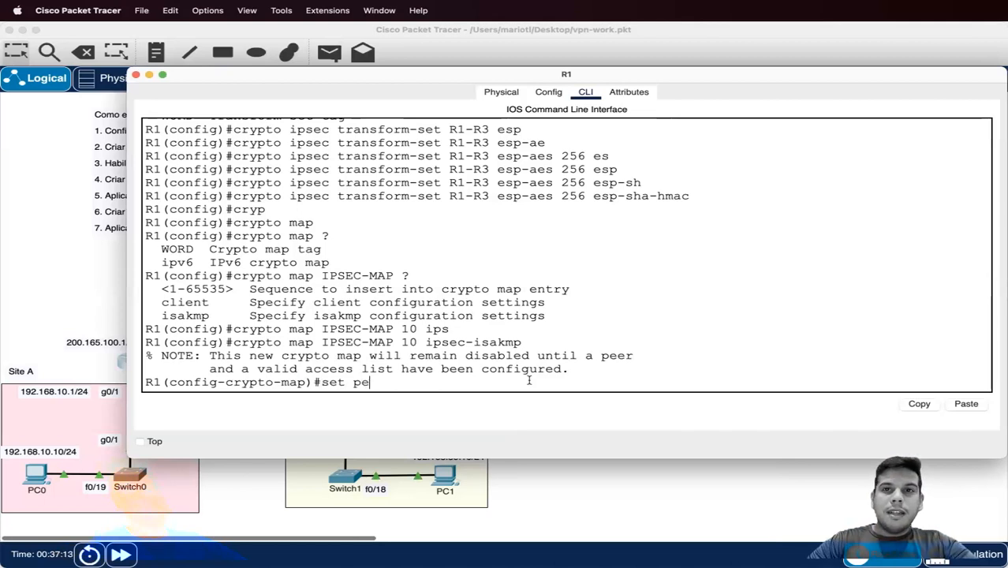
key(Tab)
text(?)
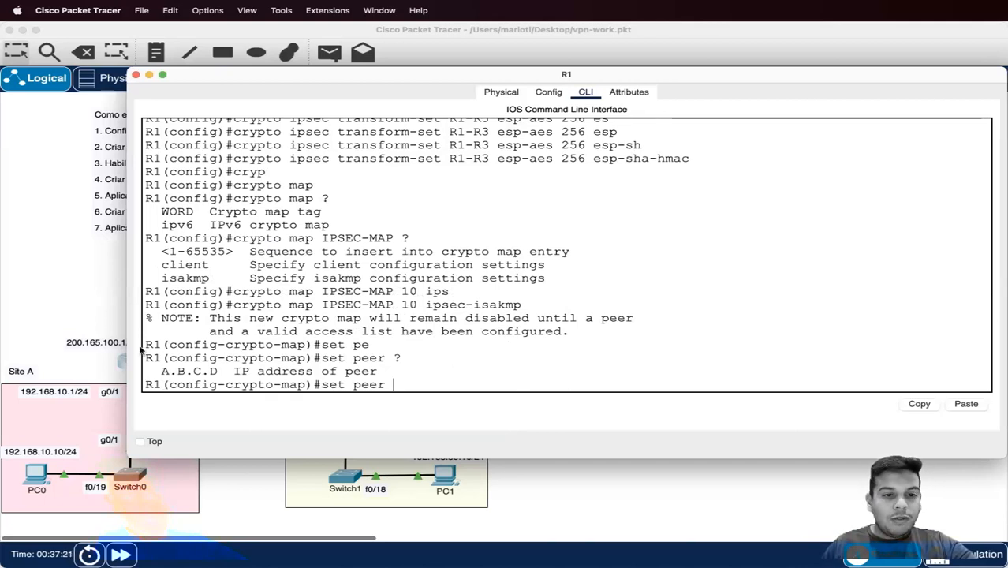
Check R3's outside address in the topology and set 200.165.200.1 as the peer in R1's crypto map
drag(361, 79, 320, 418)
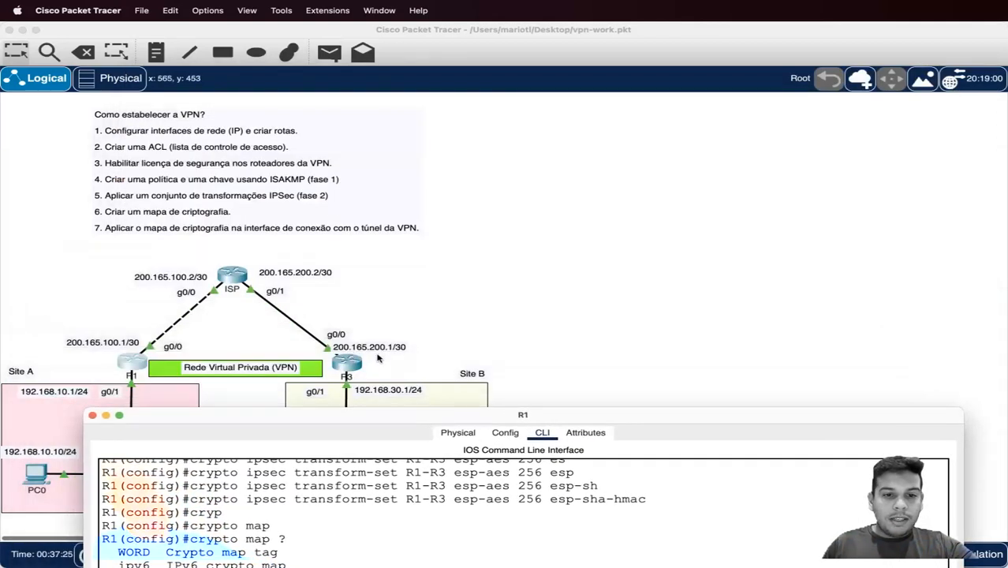
drag(365, 418, 380, 137)
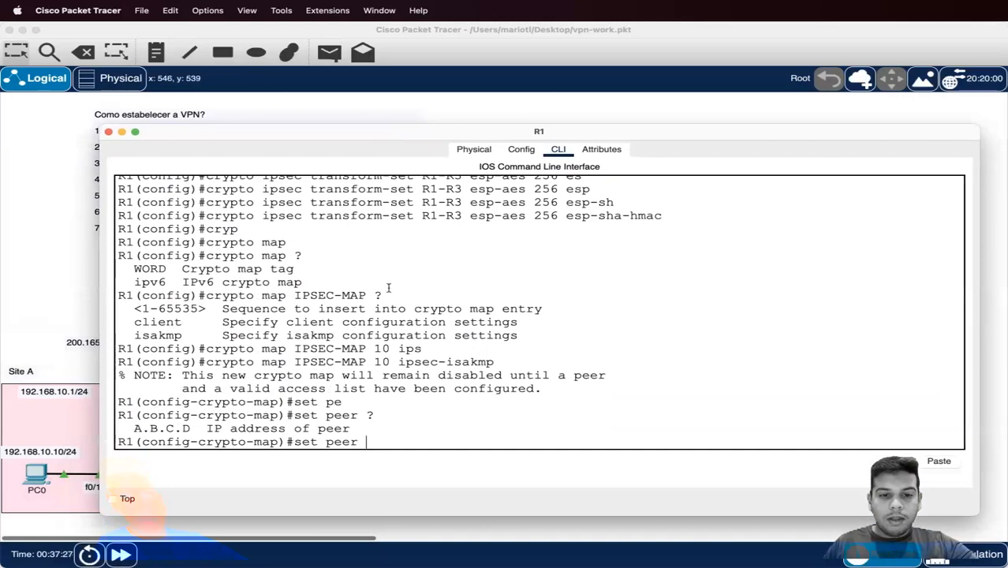
text(20)
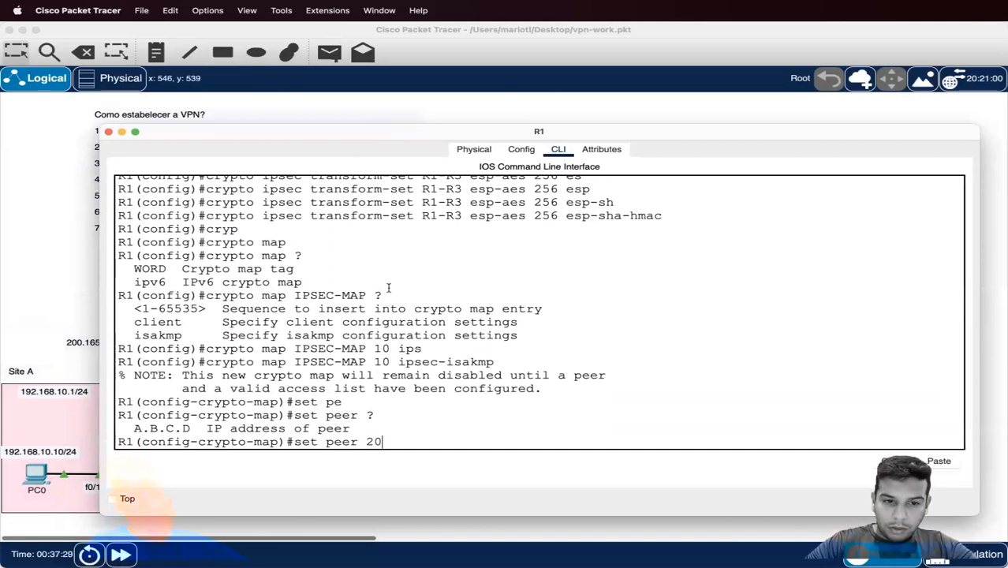
text(0.165.200.1)
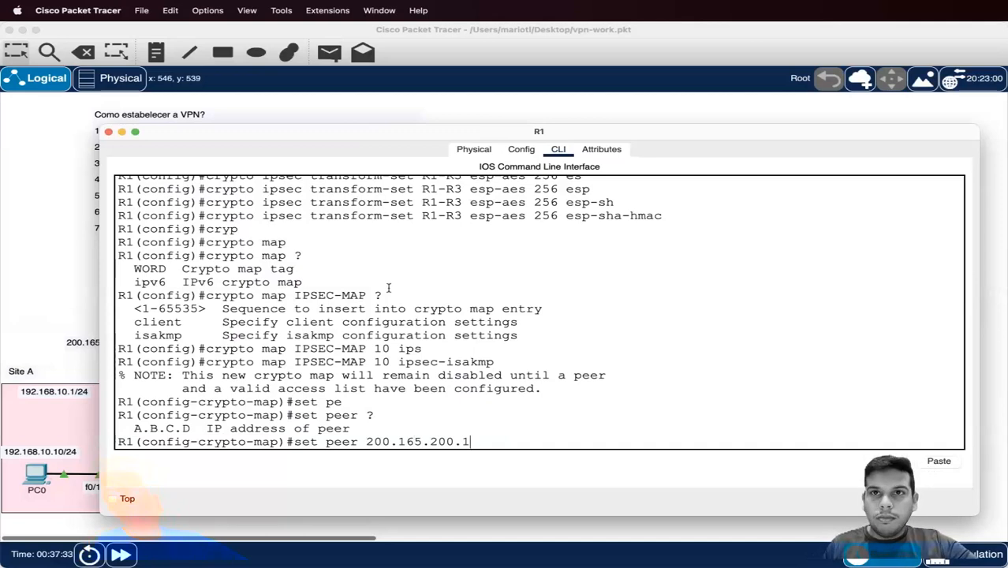
key(Return)
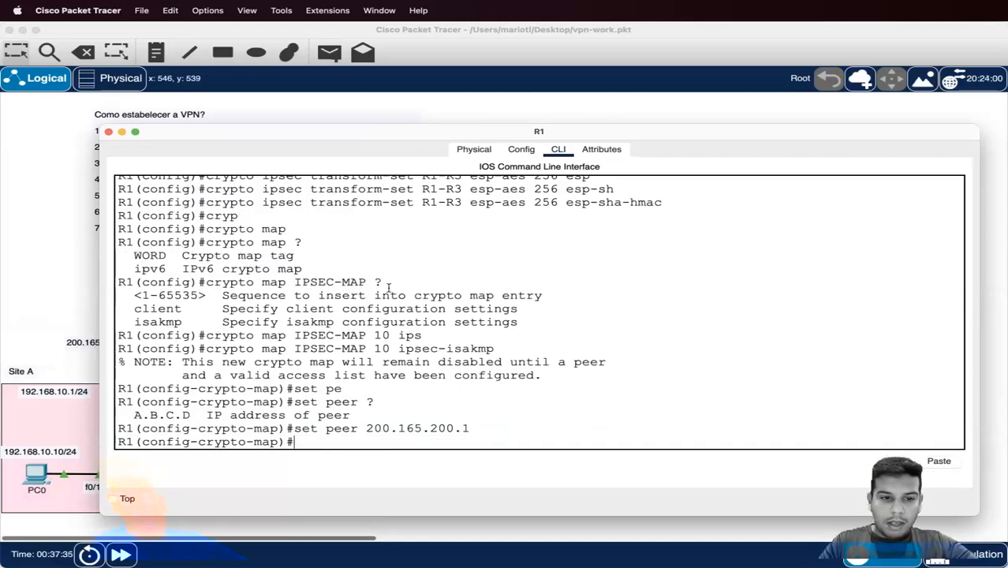
Set perfect forward secrecy (pfs) to group5 in R1's crypto map, listing the available groups before choosing
text(set pf)
key(Tab)
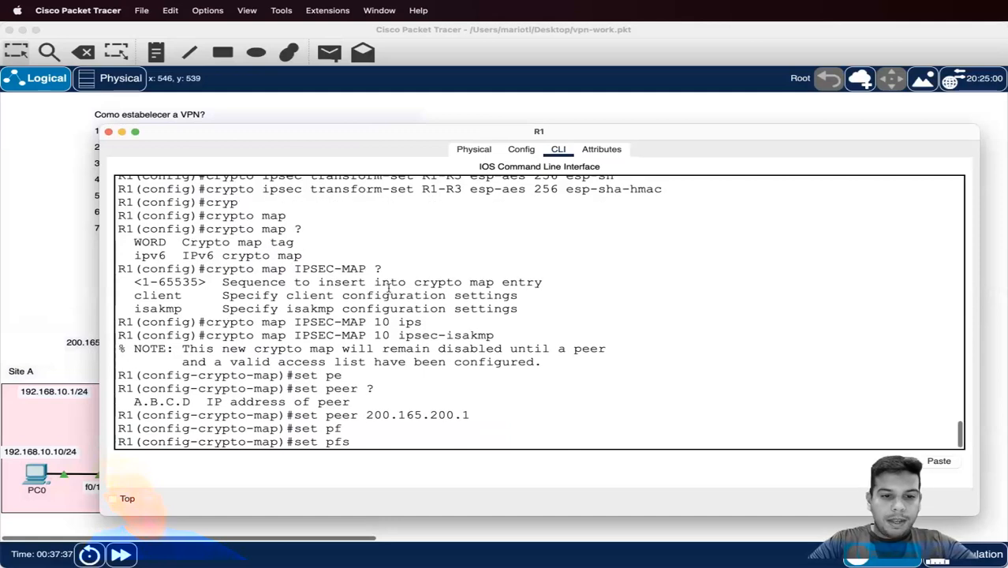
text(grou)
key(Tab)
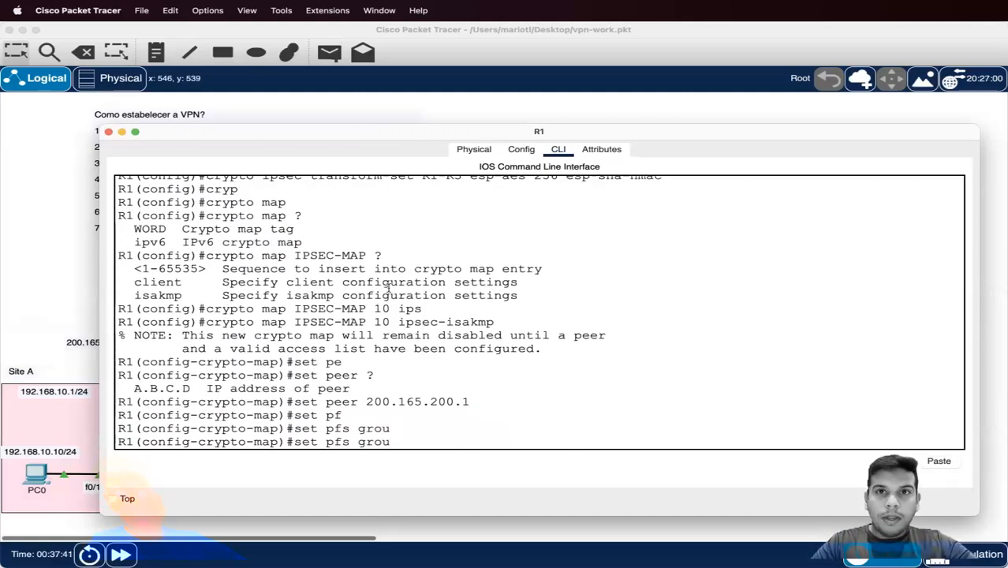
text(p)
key(Tab)
text(?)
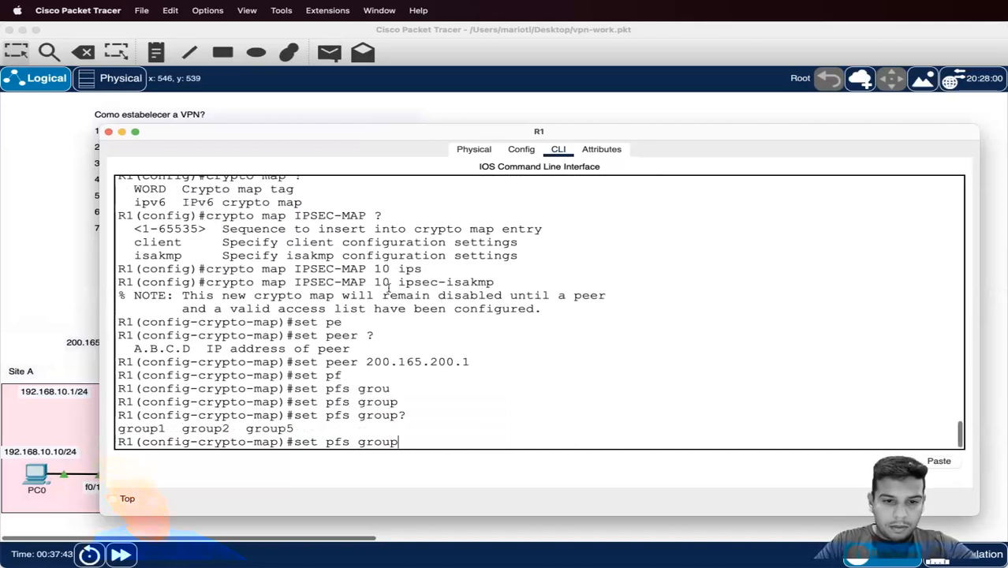
text(5)
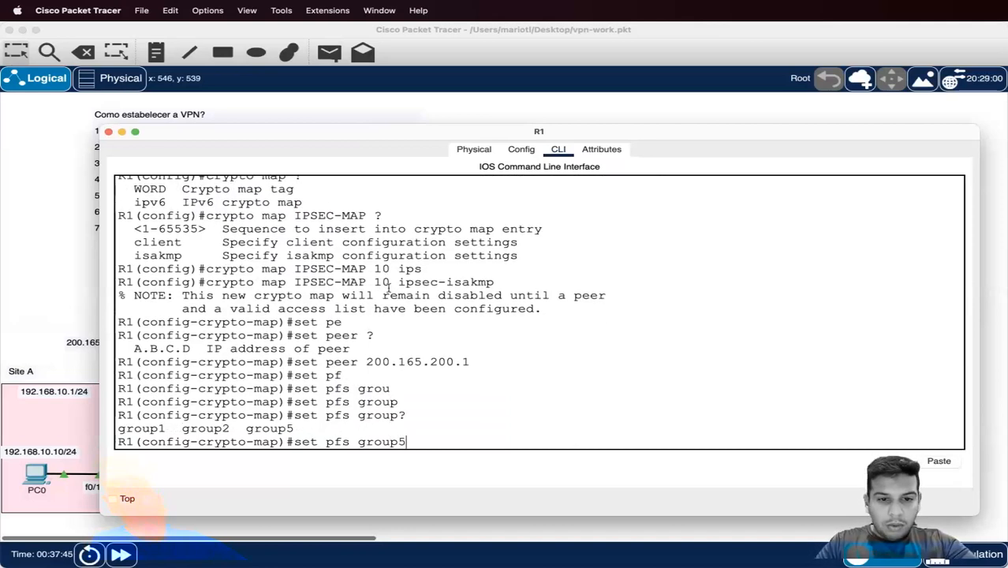
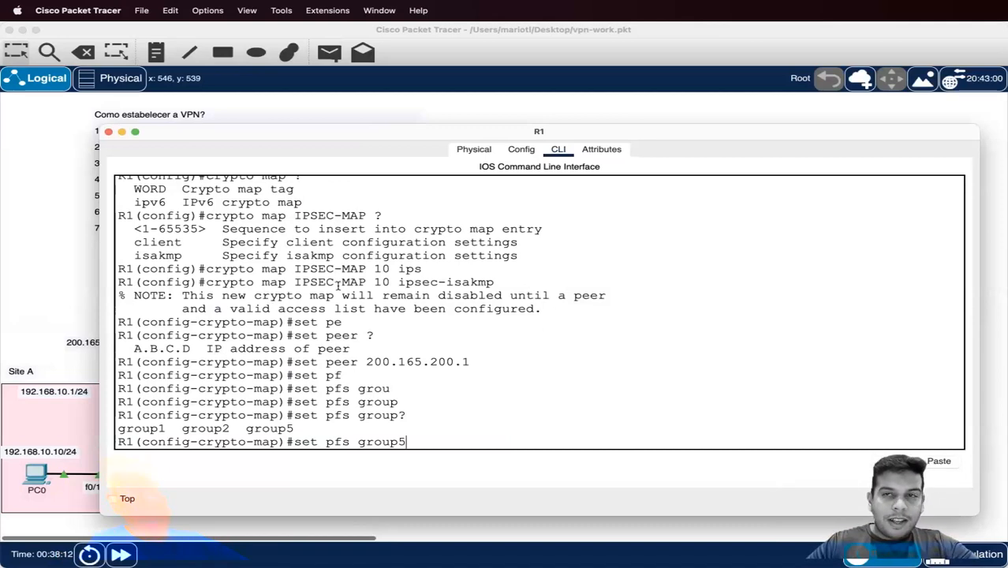
key(Return)
Set the security-association lifetime in R1's crypto map to 86400 seconds
text(set seu)
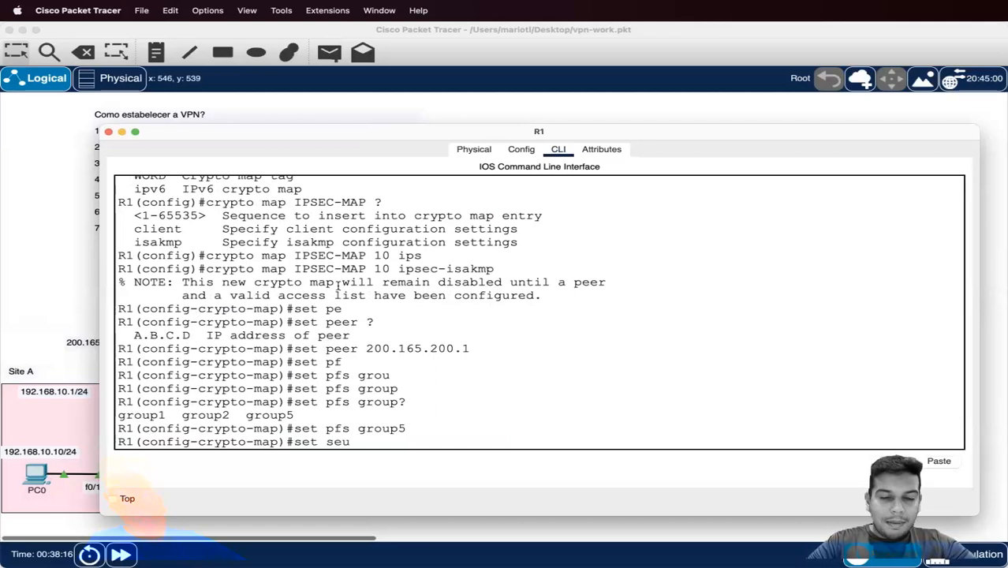
key(Tab)
key(BackSpace)
text(cu)
key(Tab)
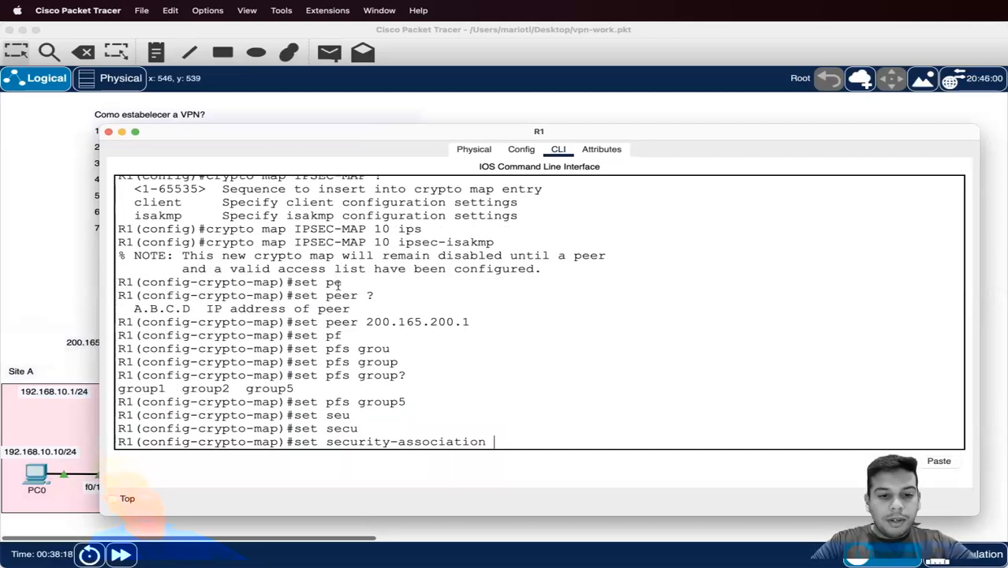
text(lit)
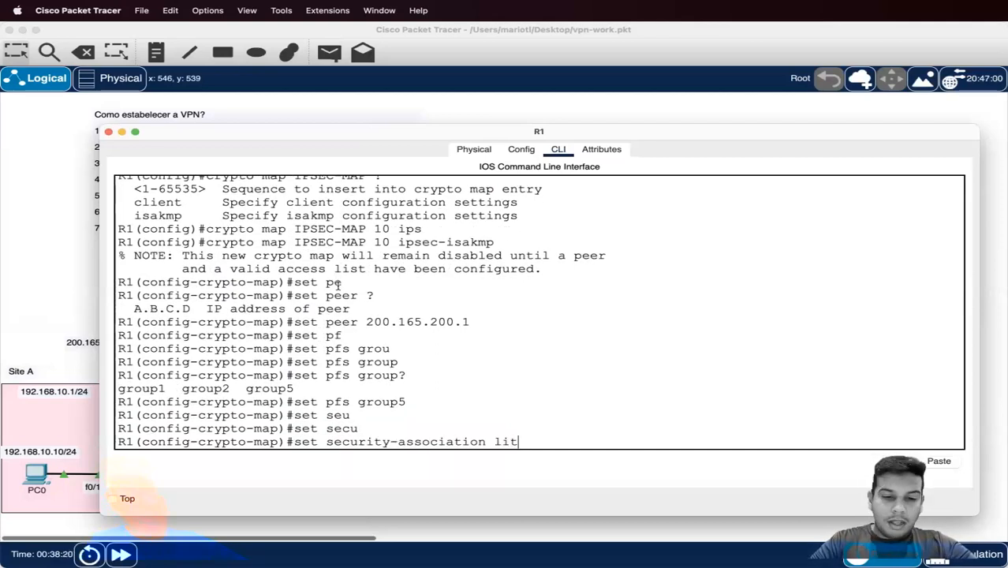
key(Tab)
key(BackSpace)
text(fe)
key(Tab)
text(se)
key(Tab)
text(86)
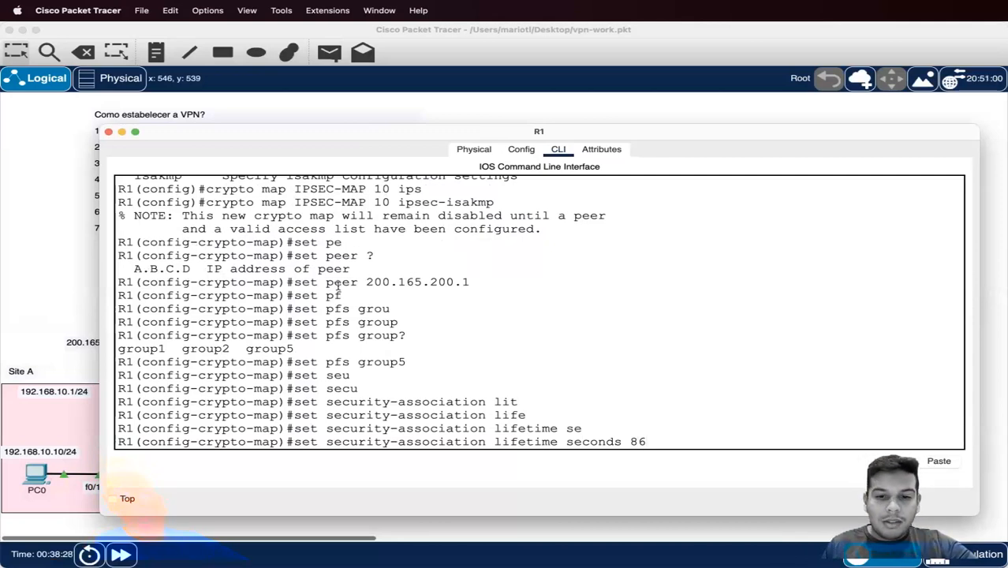
text(400)
key(Return)
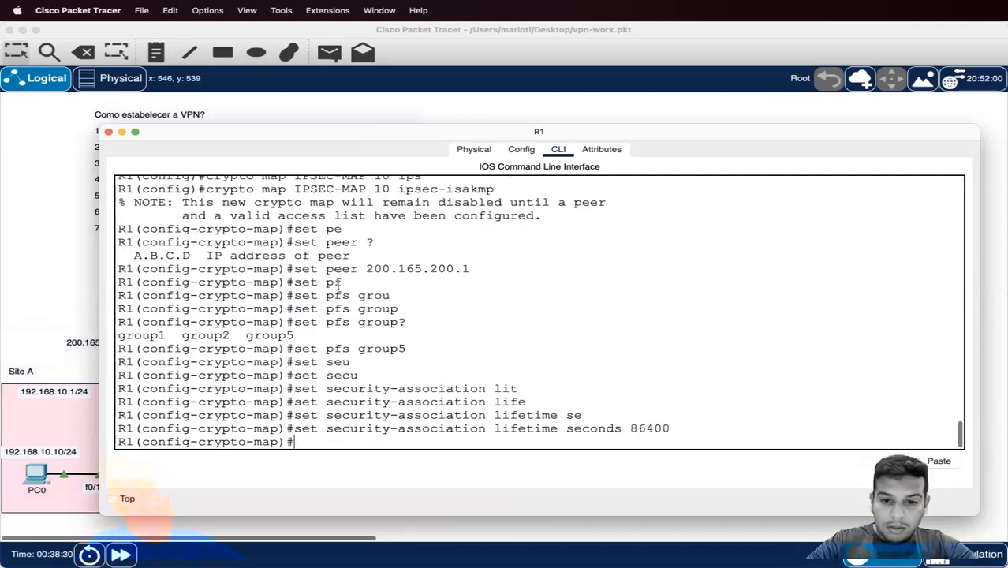
Assign the transform set R1-R3 to R1's crypto map
text(set)
key(Tab)
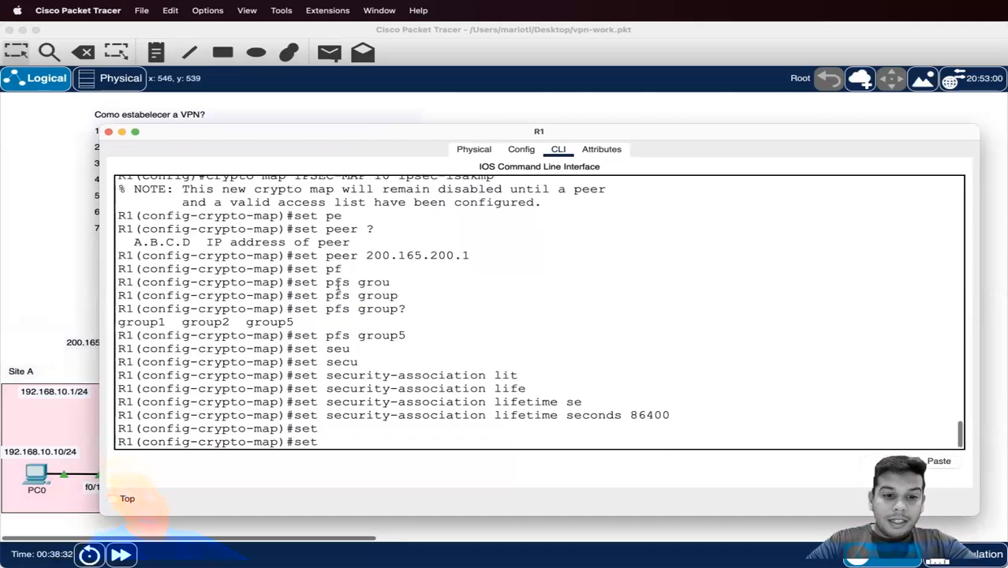
text(tran)
key(Tab)
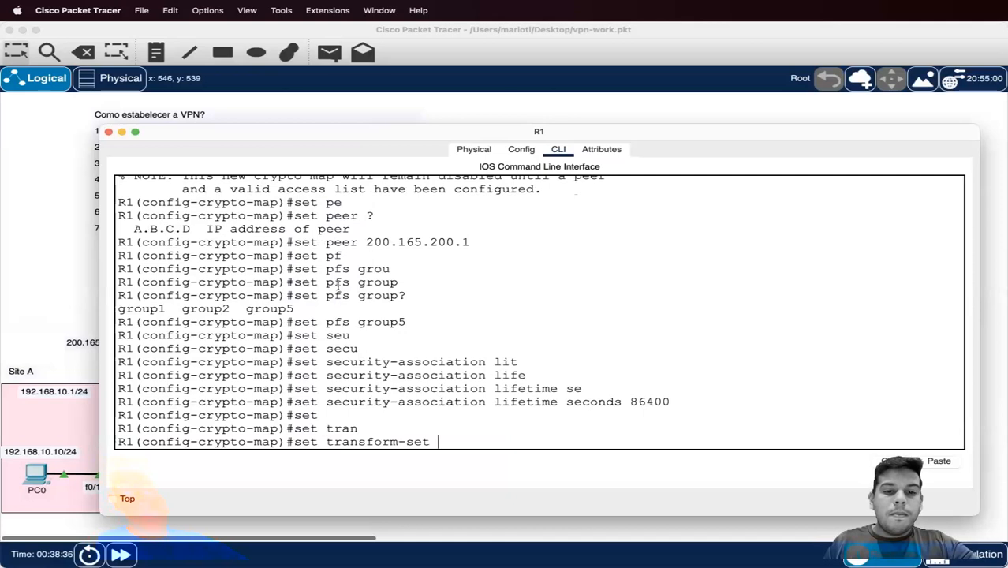
text(R1-R3)
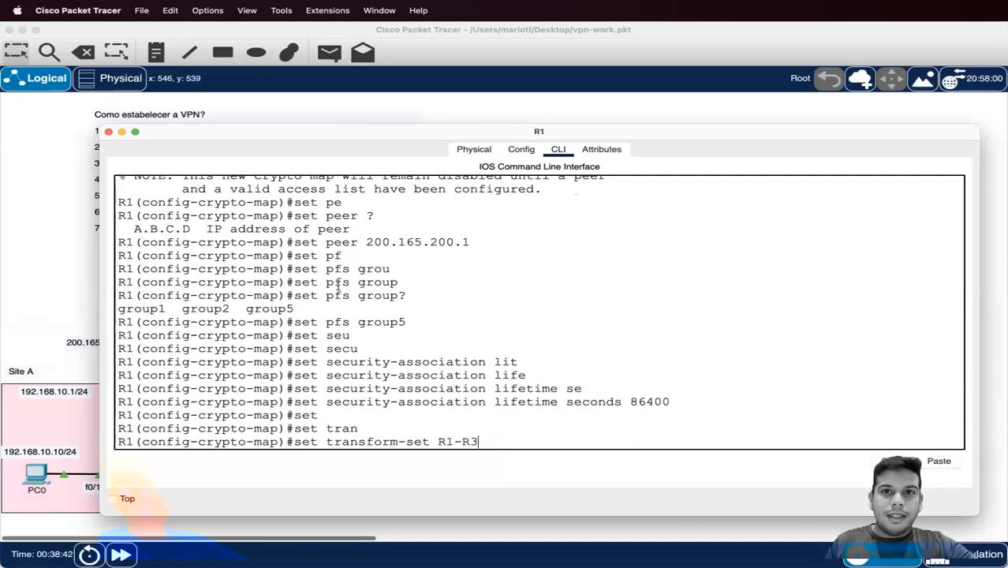
key(Return)
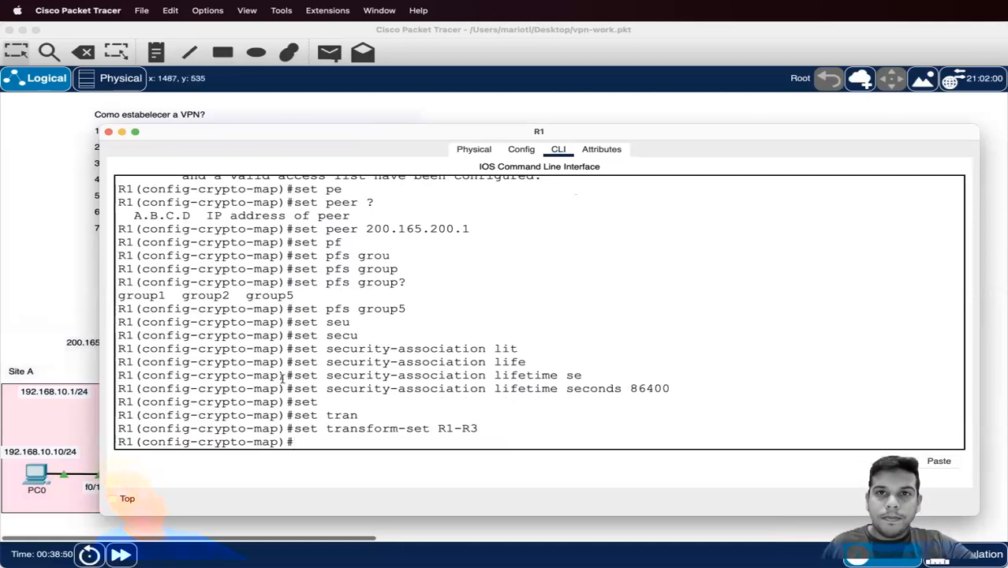
Match R1's crypto map to access list 100, consulting the help for the match address argument
text(mat)
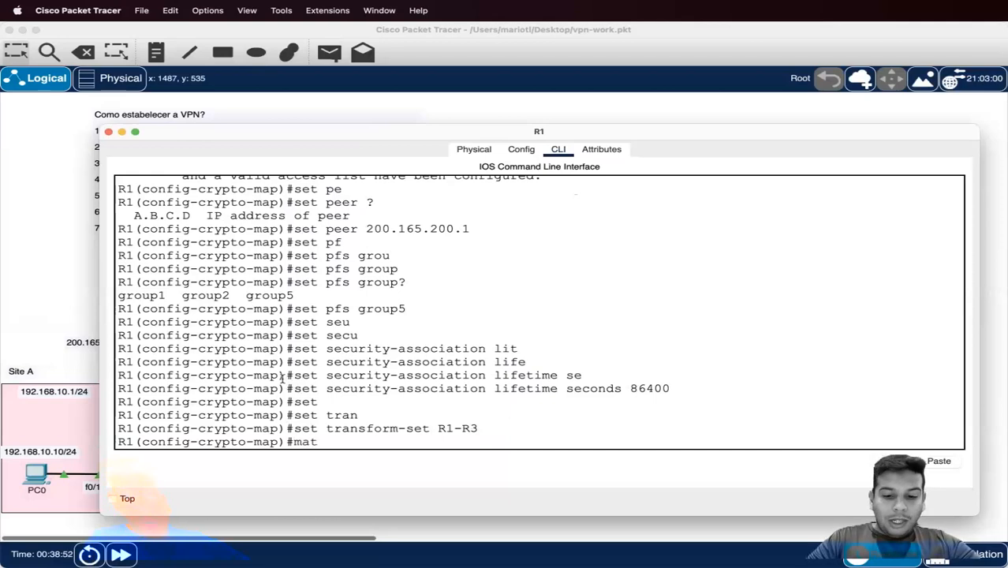
key(Tab)
text(add)
key(Tab)
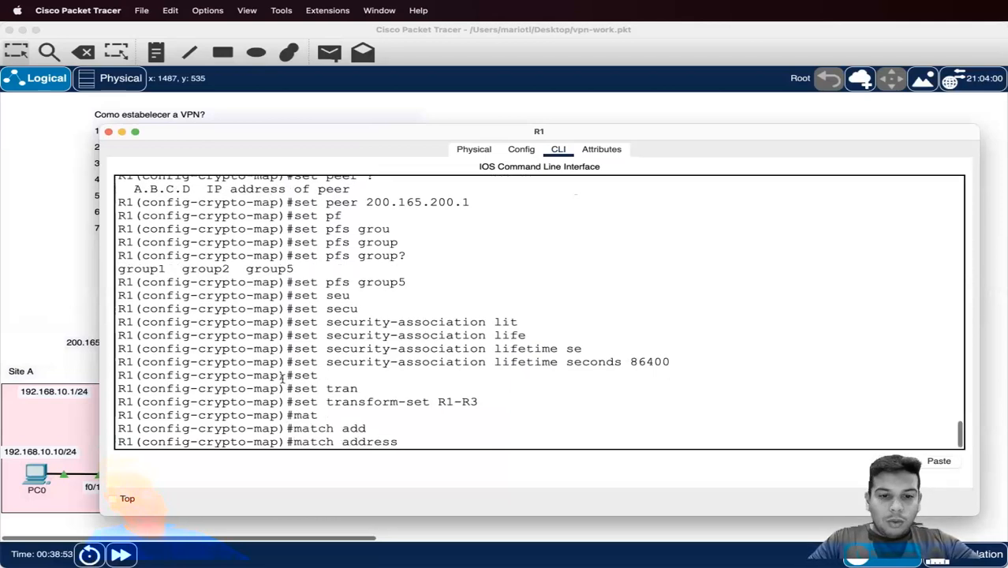
text(?)
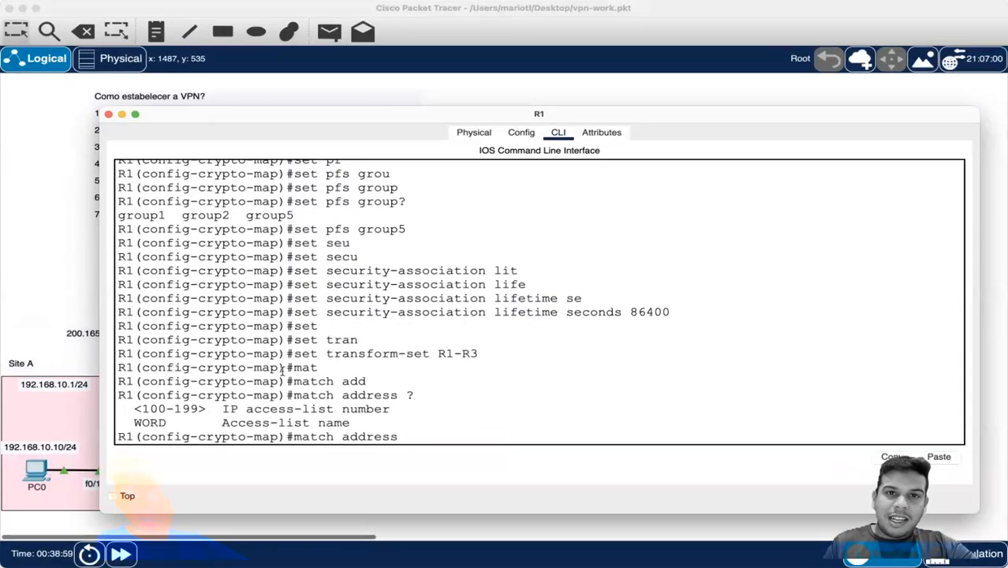
text(100)
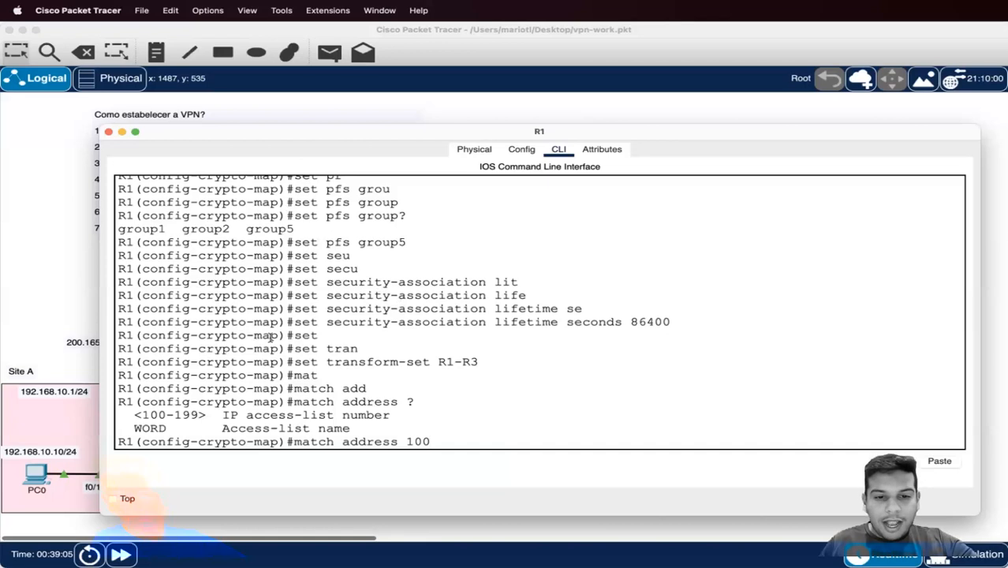
key(Return)
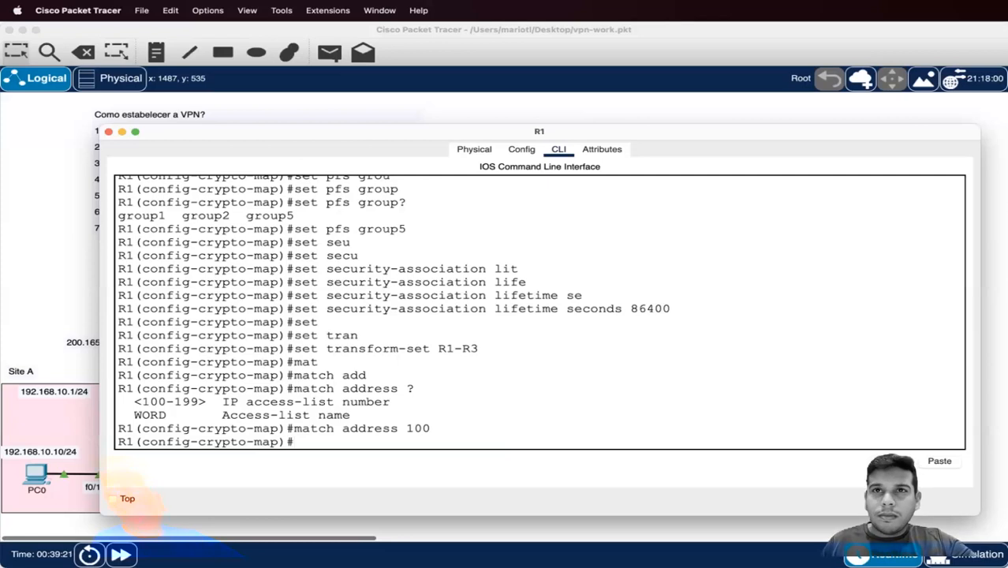
Switch to R3's command line and begin a crypto map command named IPSEC-MAP with sequence number 10
click(15, 197)
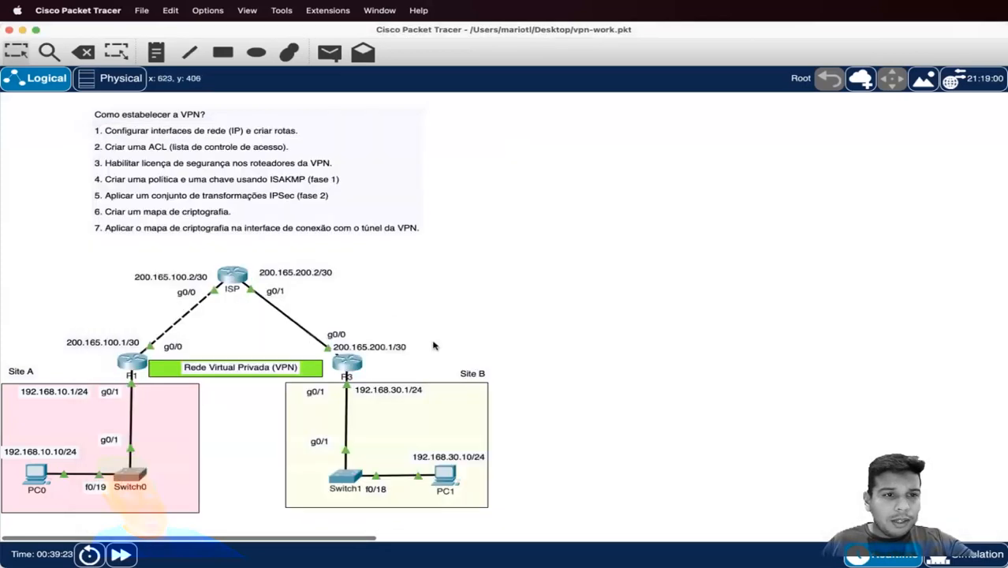
click(363, 380)
click(563, 334)
key(Return)
key(Return)
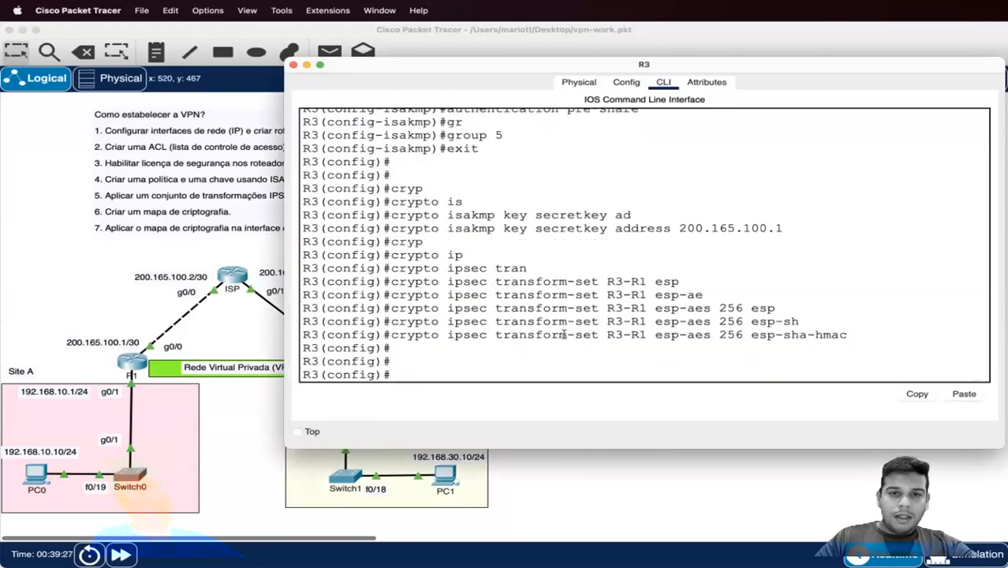
text(cryp)
key(Tab)
text(ma)
key(Tab)
text(IPSEC-MAP 10)
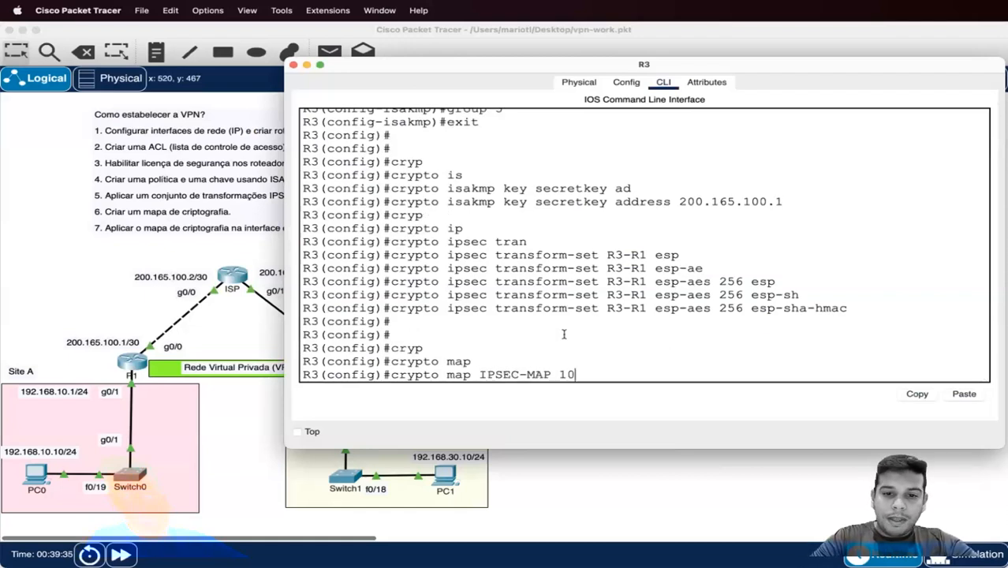
Complete R3's crypto map command with type ipsec-isakmp and run it to enter crypto map configuration mode
text( pi)
key(BackSpace)
key(BackSpace)
key(BackSpace)
text(ip)
key(BackSpace)
key(BackSpace)
text(ips)
key(Tab)
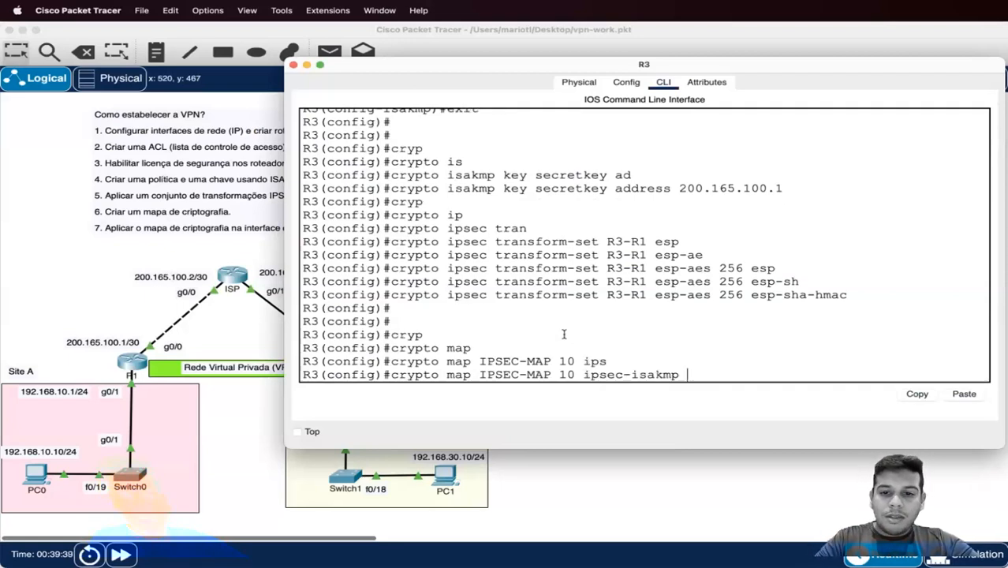
key(Return)
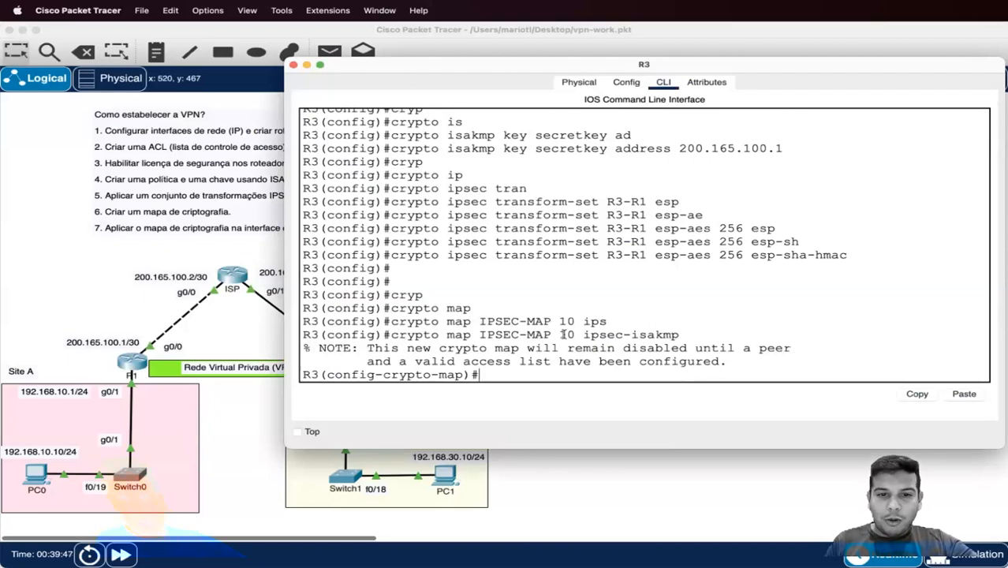
text(cryp)
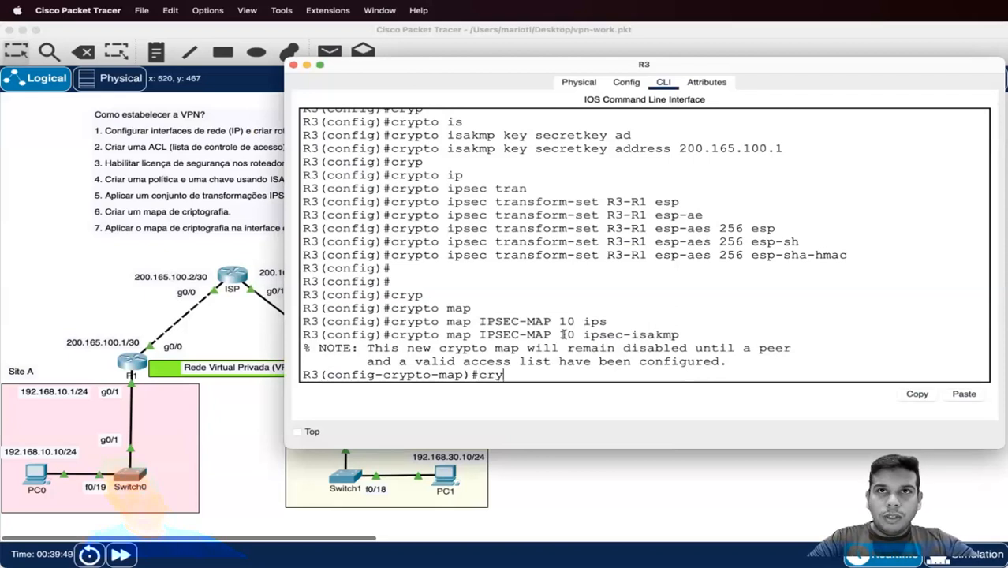
key(Tab)
key(BackSpace)
key(BackSpace)
key(BackSpace)
key(BackSpace)
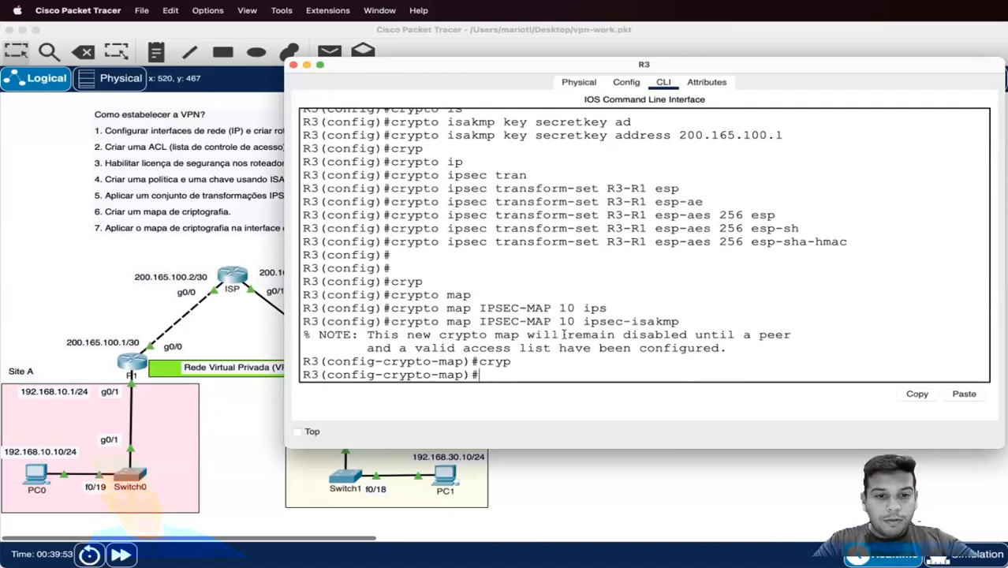
Set the peer of R3's crypto map to 200.165.100.1
text(set)
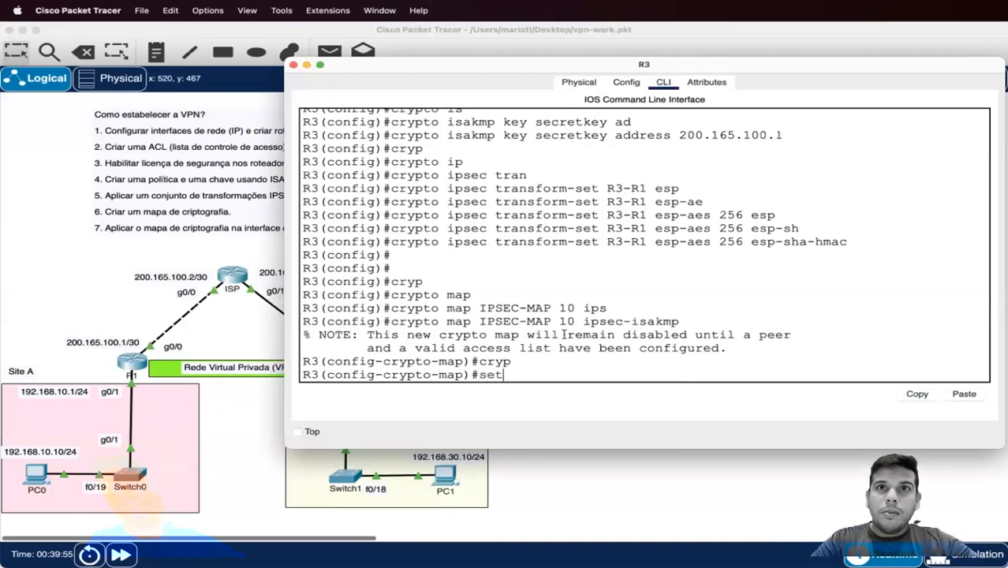
key(Tab)
text(pe)
key(Tab)
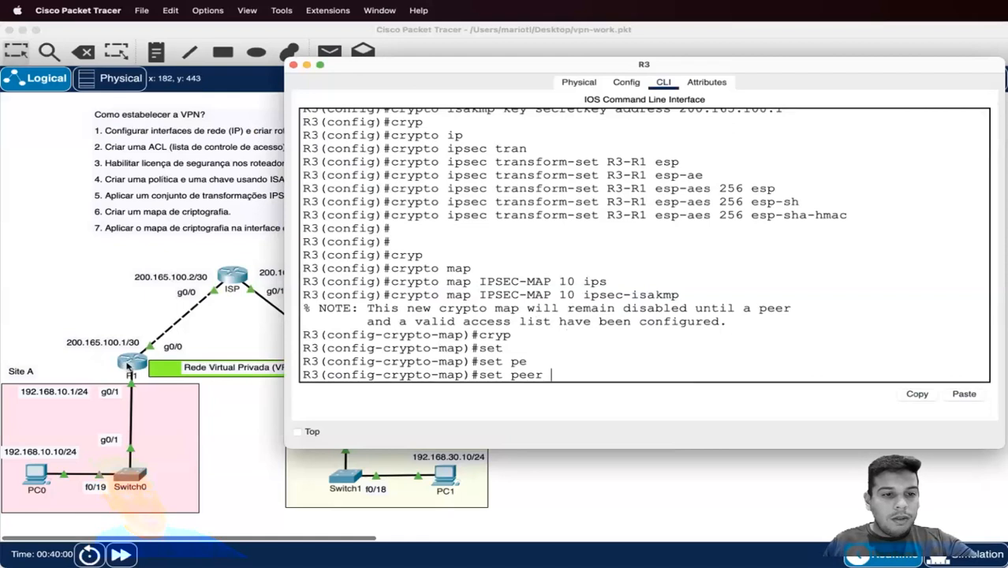
text(200.)
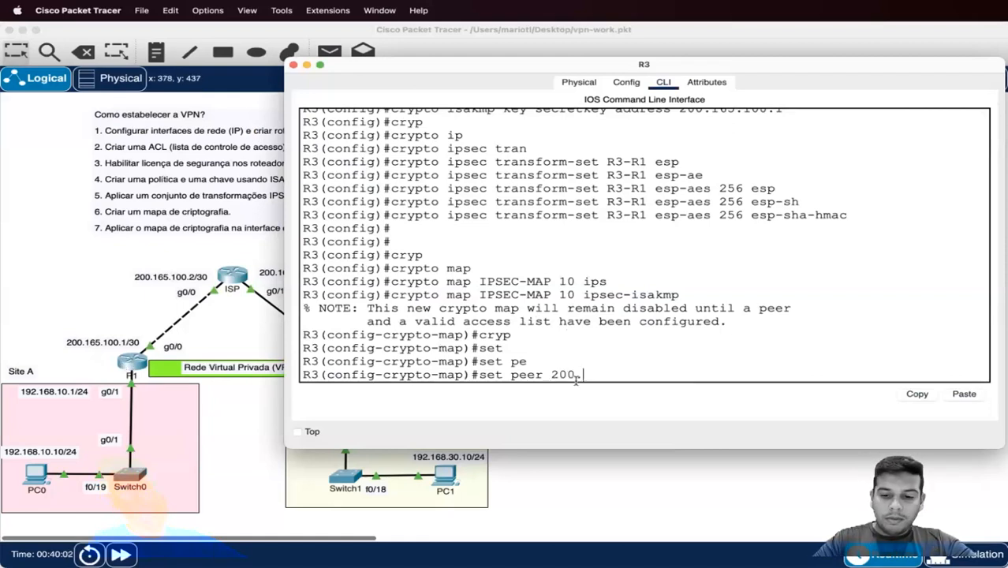
text(16)
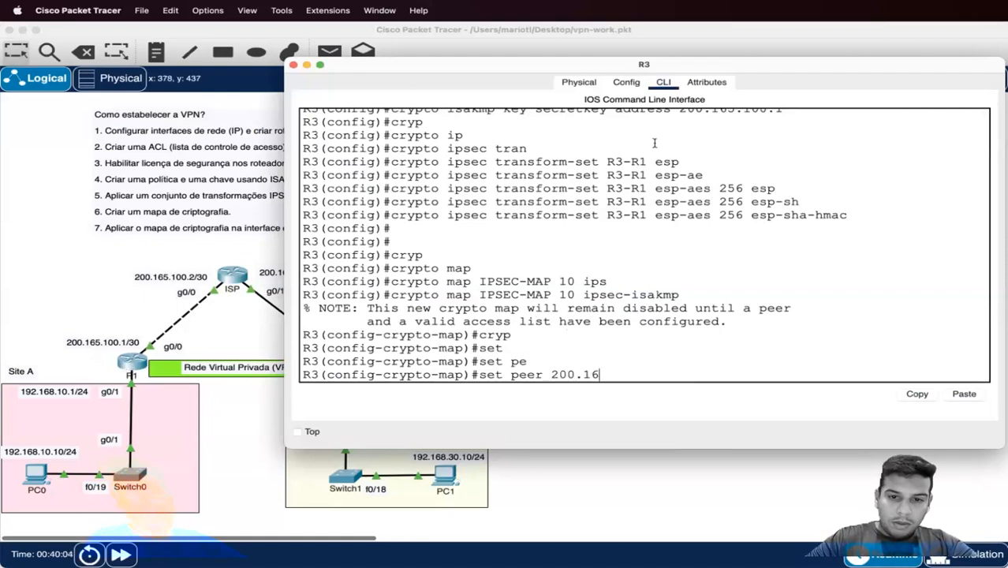
text(5.100.1)
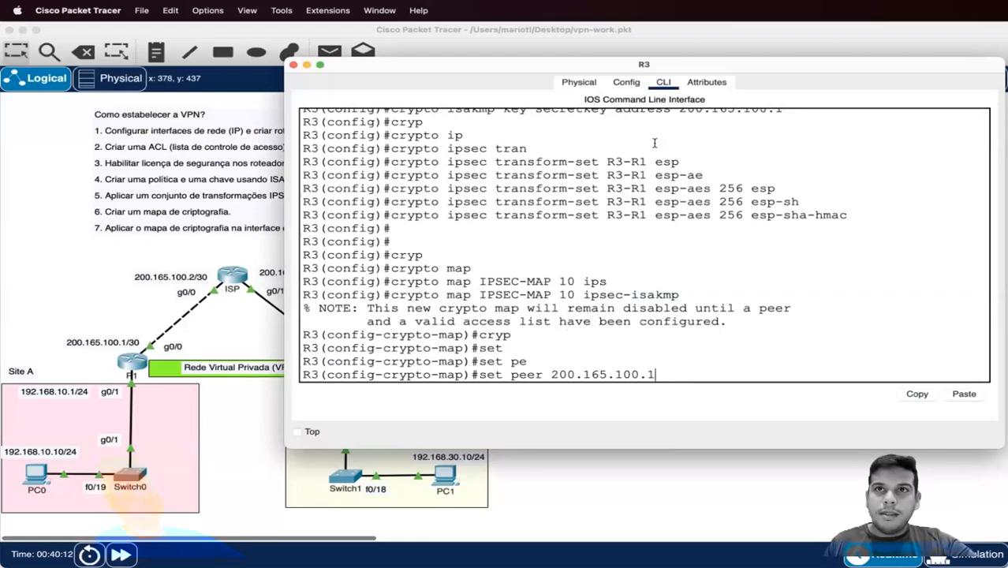
key(Return)
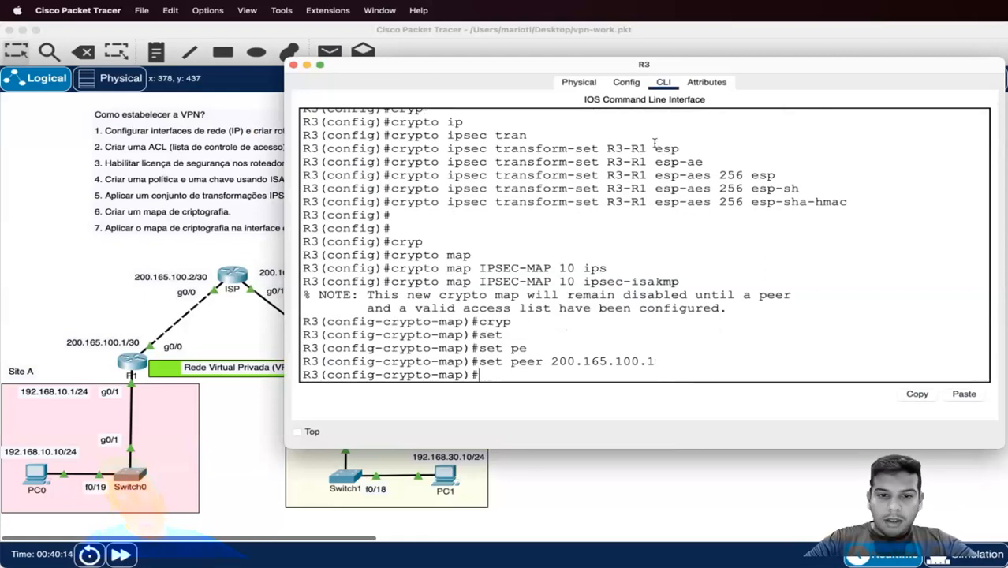
Set perfect forward secrecy (pfs) to group5 in R3's crypto map
text(set p)
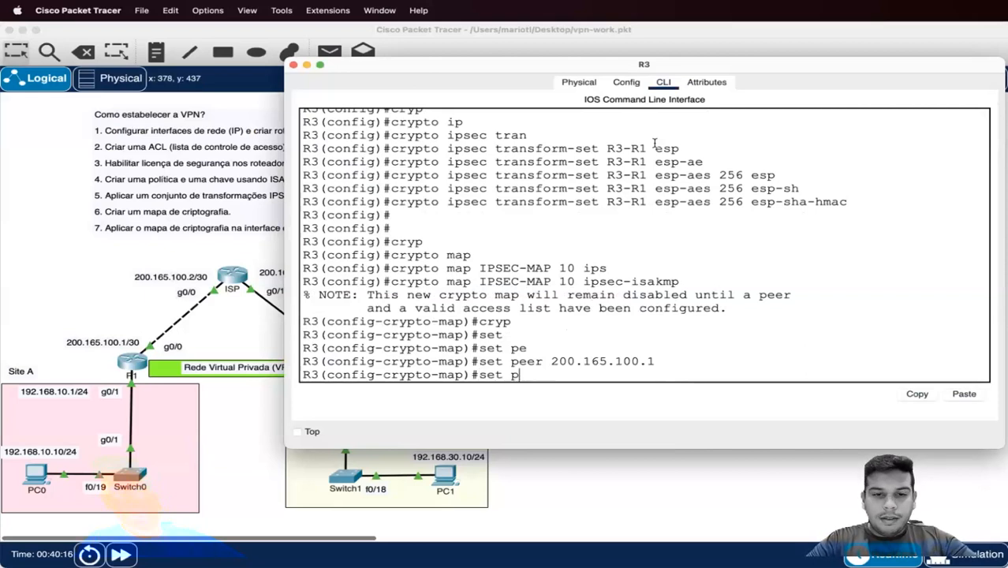
text(fs grou)
key(Tab)
text(p5)
key(Return)
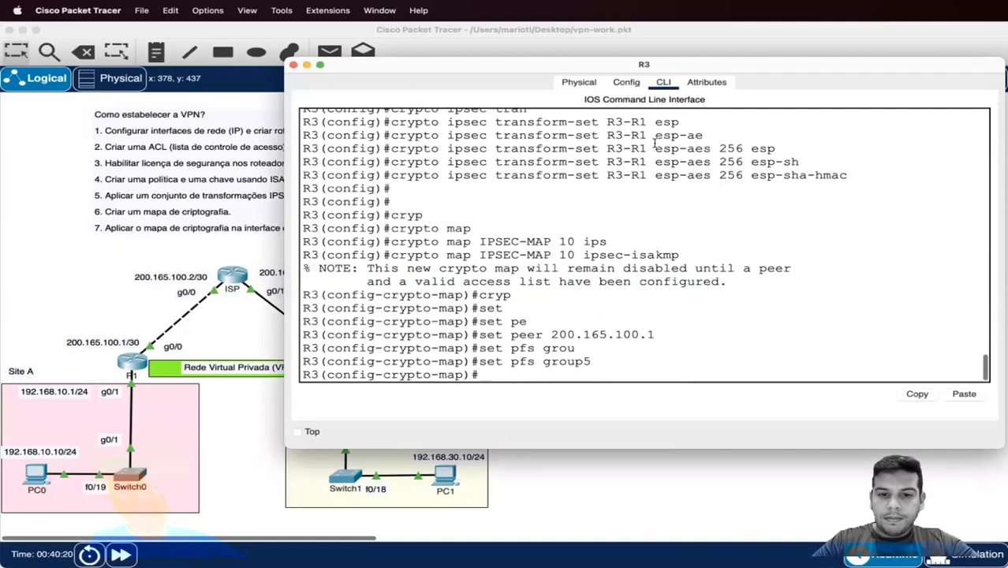
Set the security-association lifetime in R3's crypto map to 86400 seconds
text(set secur)
key(Tab)
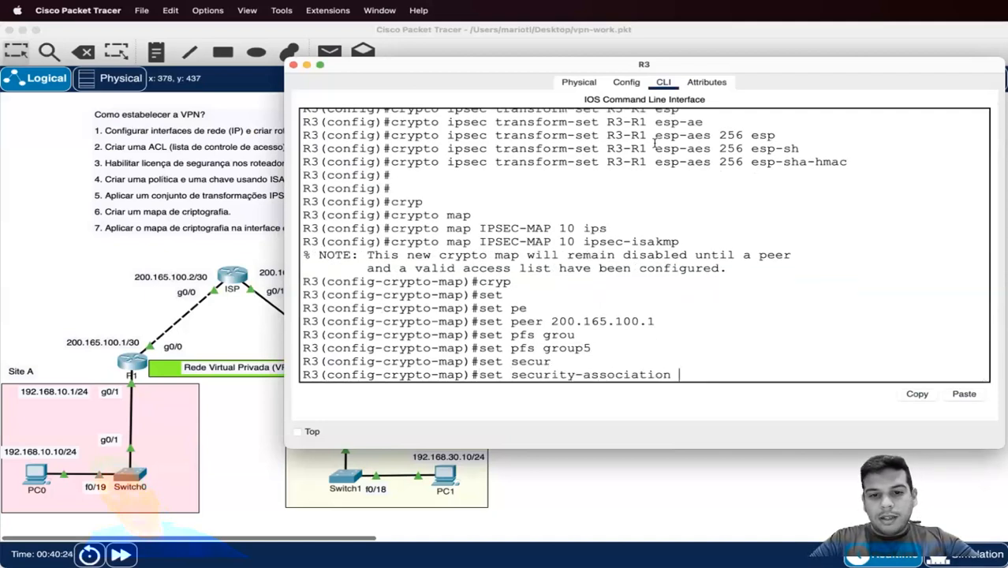
text(life)
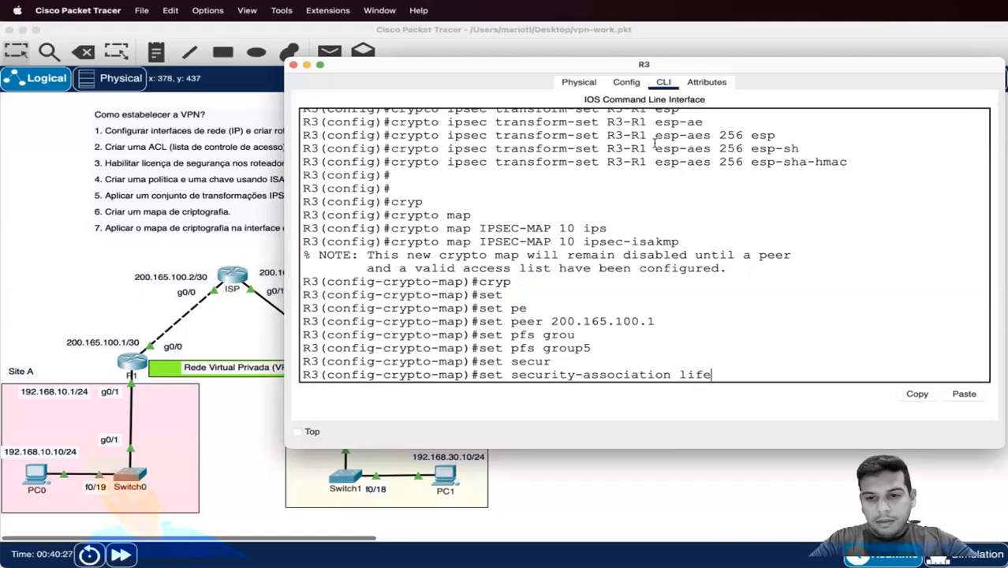
key(Tab)
text(se)
key(Tab)
text(86400)
key(Return)
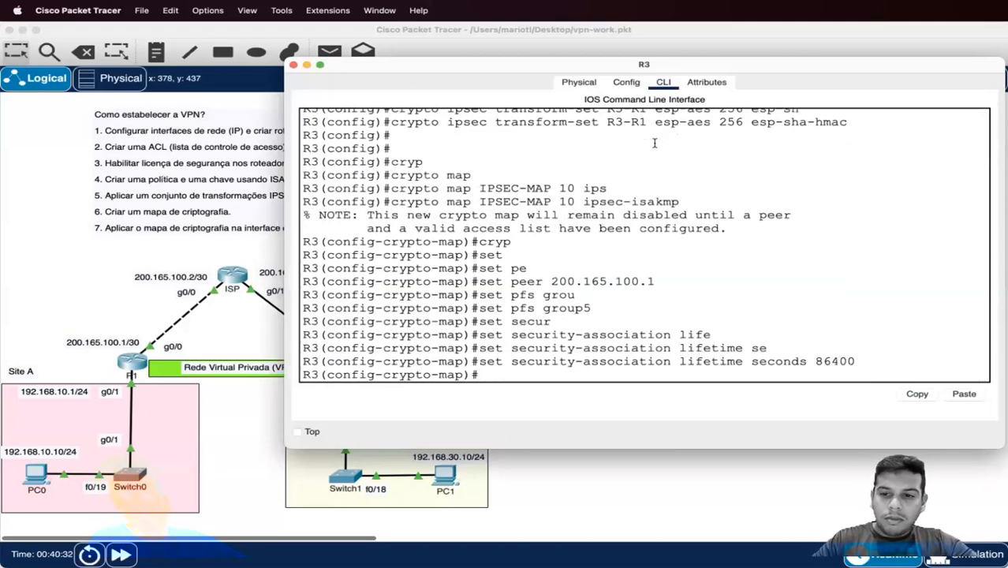
Assign the transform set R3-R1 to R3's crypto map
text(set tran)
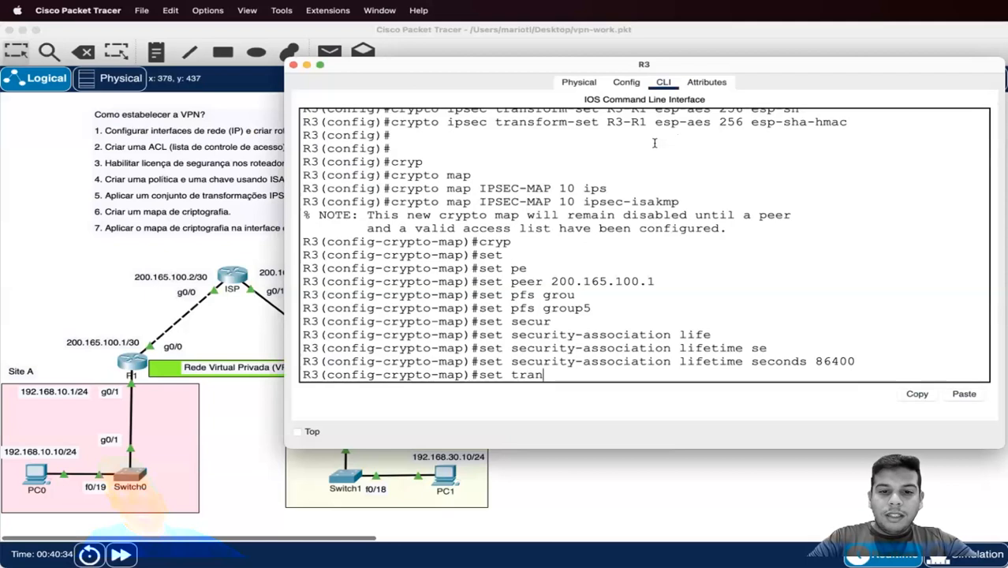
key(Tab)
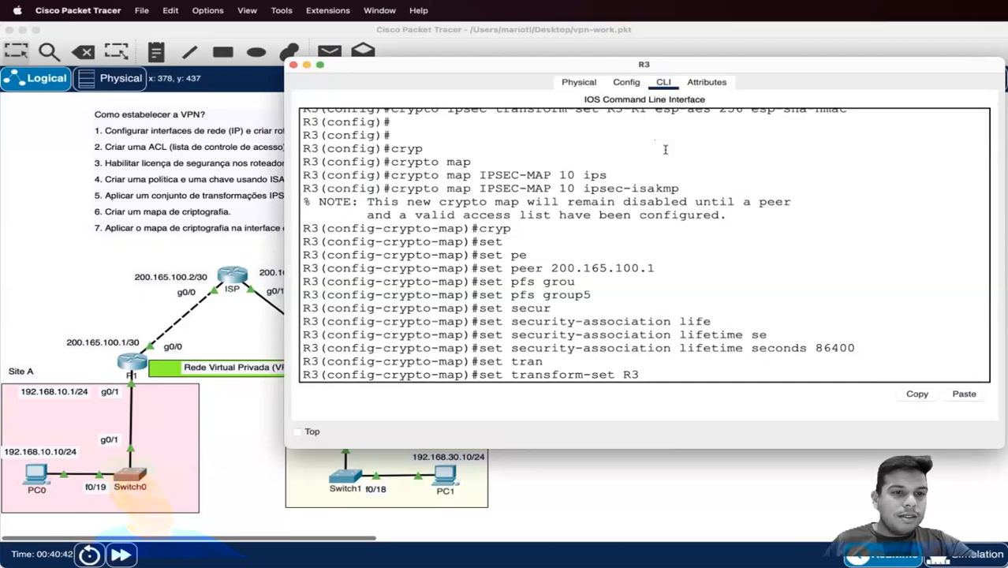
text(-)
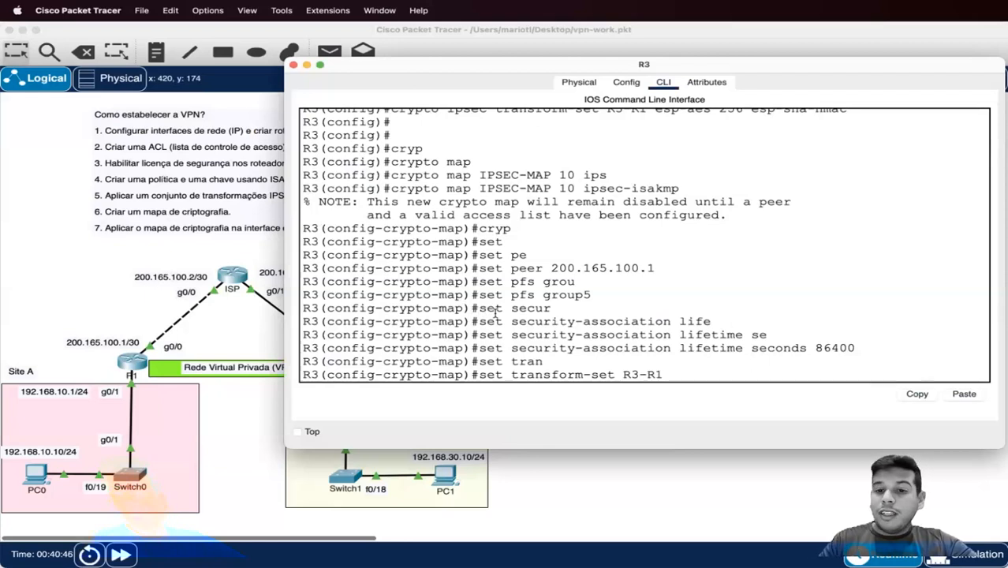
text(R1)
key(Return)
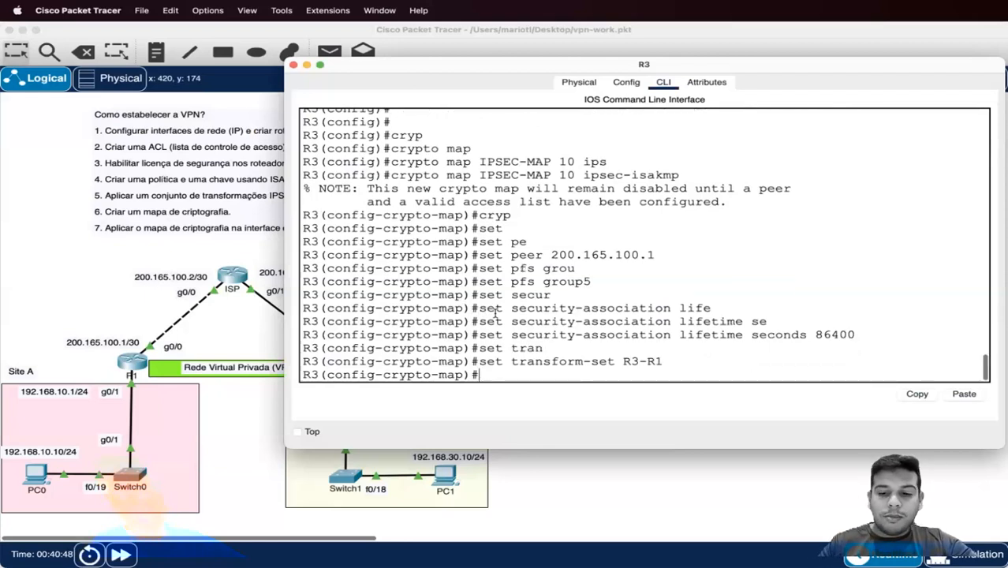
Match R3's crypto map to access list 100
text(mat)
key(Tab)
text(ad)
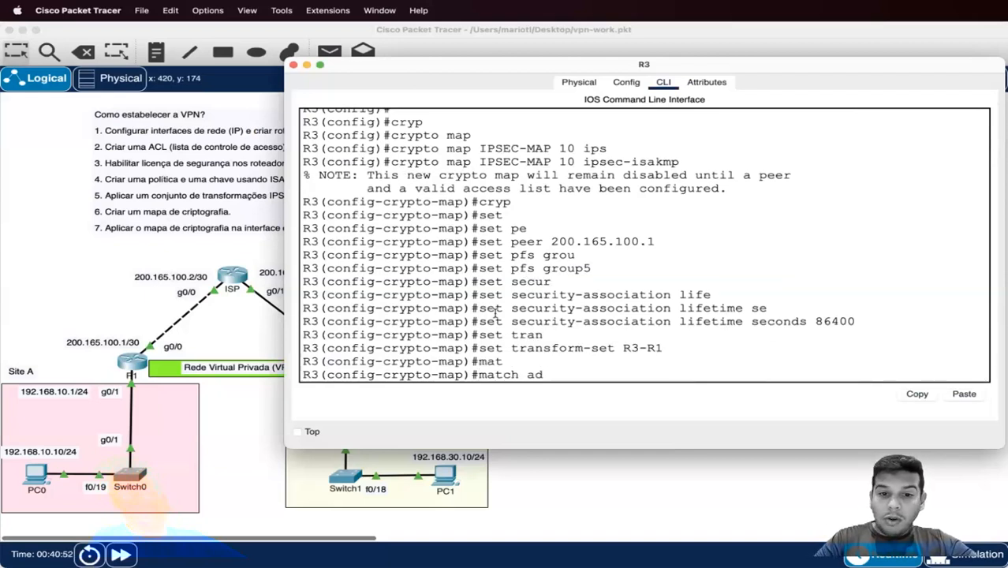
text(d)
key(Tab)
text(10)
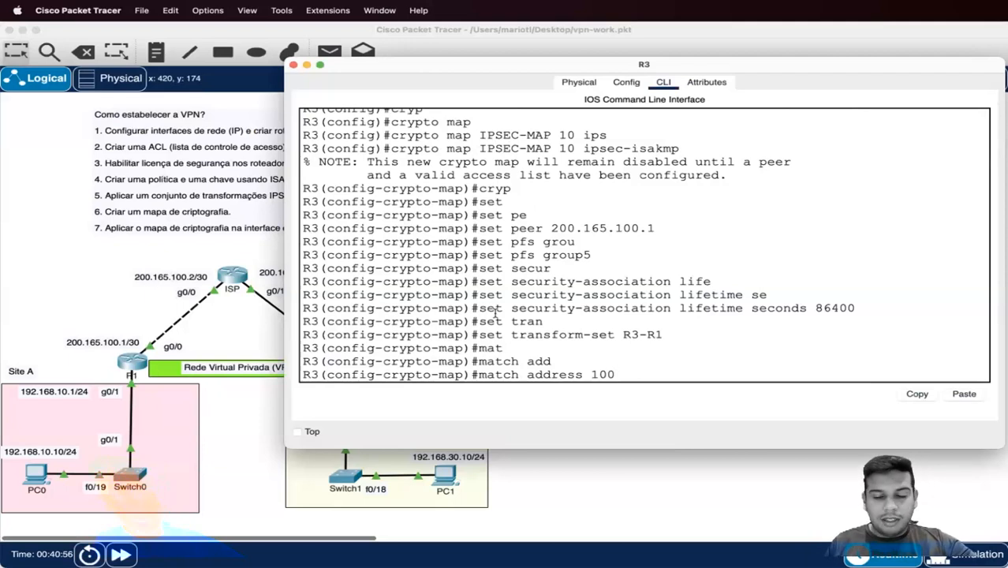
key(Return)
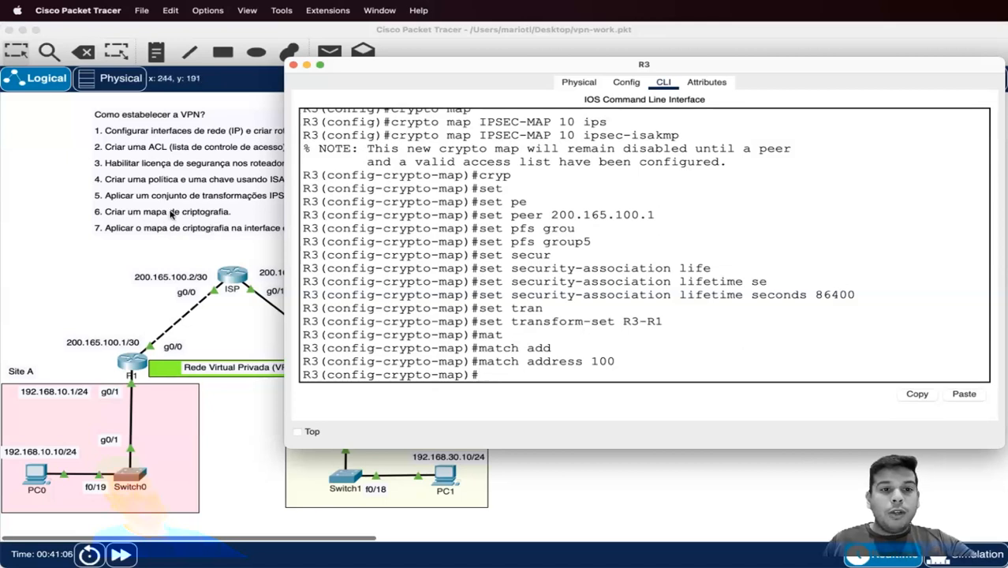
Switch to R1's command line, exit crypto map configuration mode and enter interface g0/0 configuration
click(151, 260)
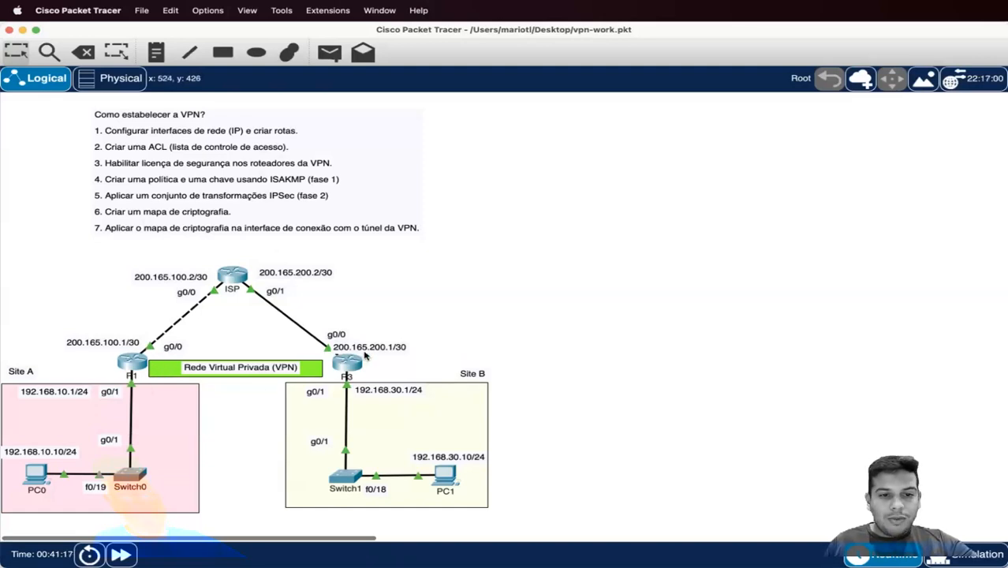
mouse_move(364, 379)
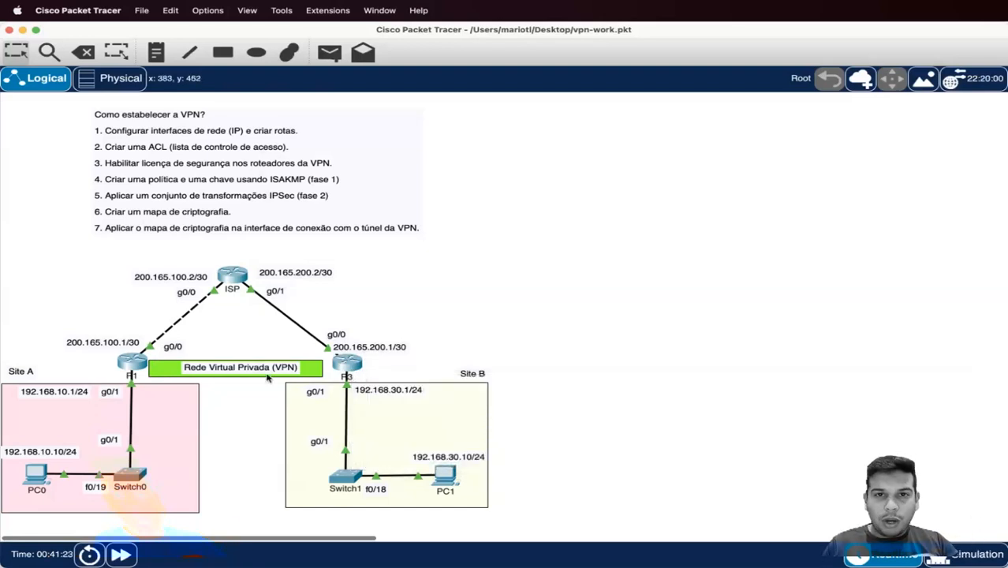
click(141, 376)
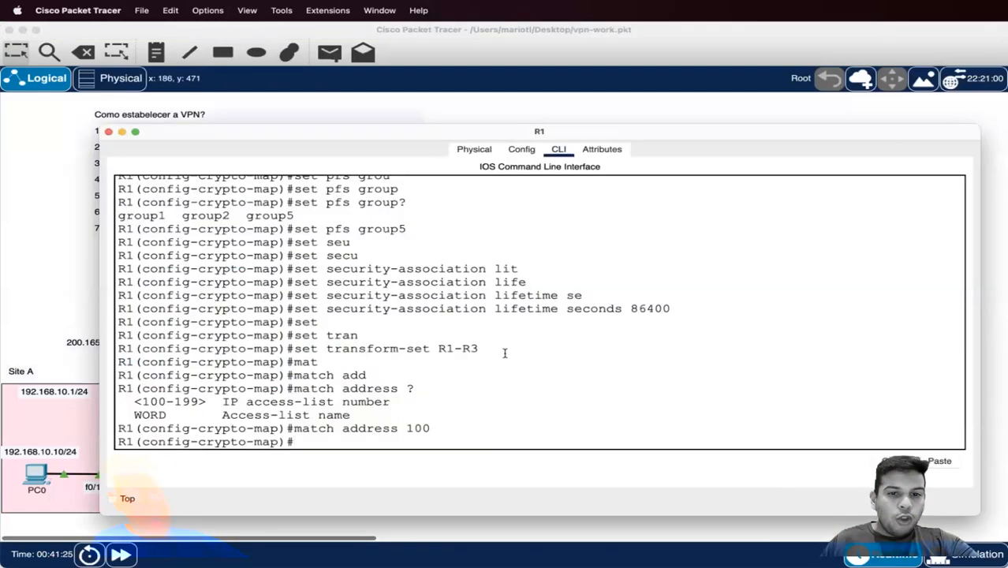
text(exit)
key(Return)
key(Return)
key(Return)
key(Return)
text(int)
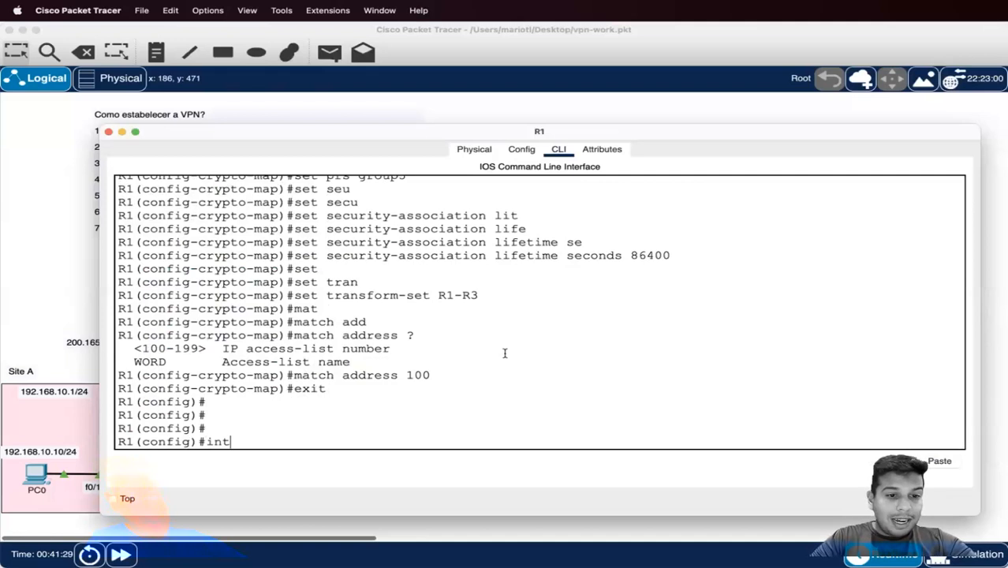
text( g0/0)
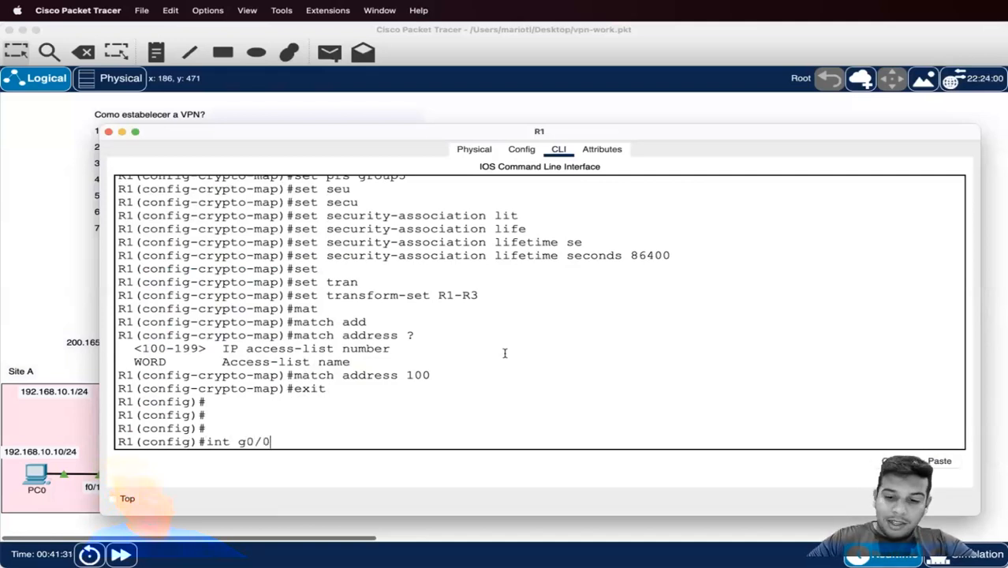
key(Return)
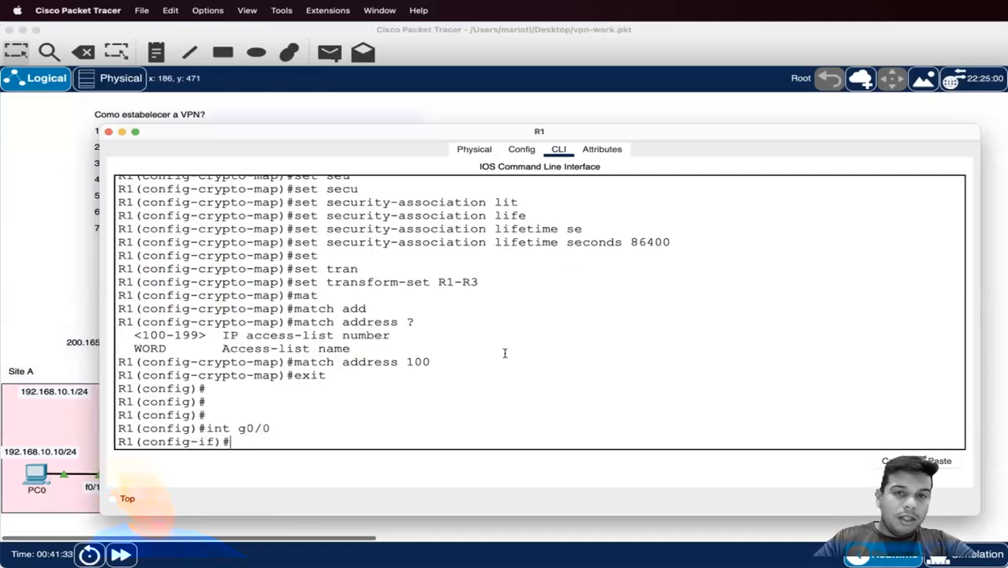
Apply the crypto map IPSEC-MAP to R1's g0/0 interface, consulting the help for the map argument, and highlight the ISAKMP status message
text(cryp)
key(Tab)
text(m)
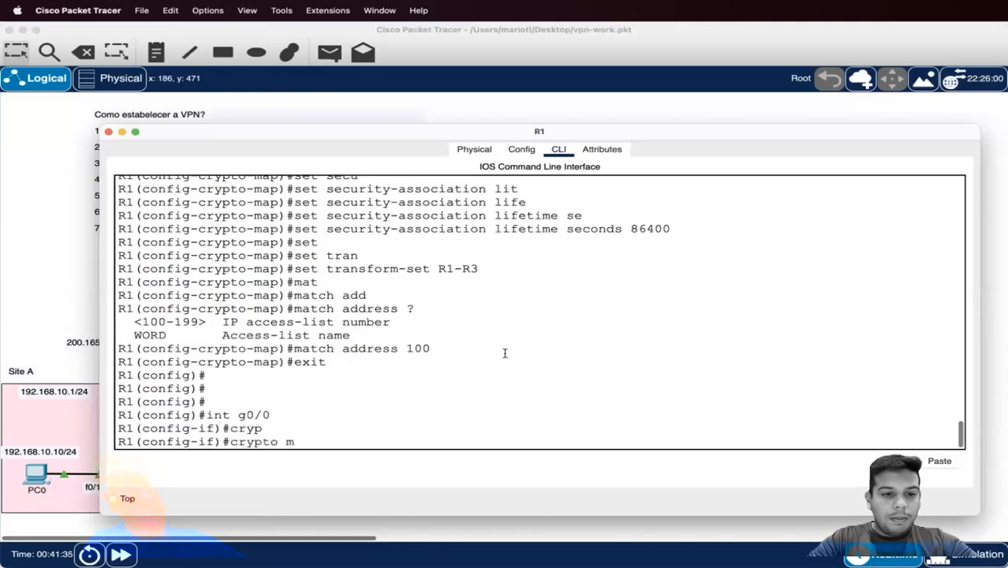
text(a)
key(Tab)
text(?)
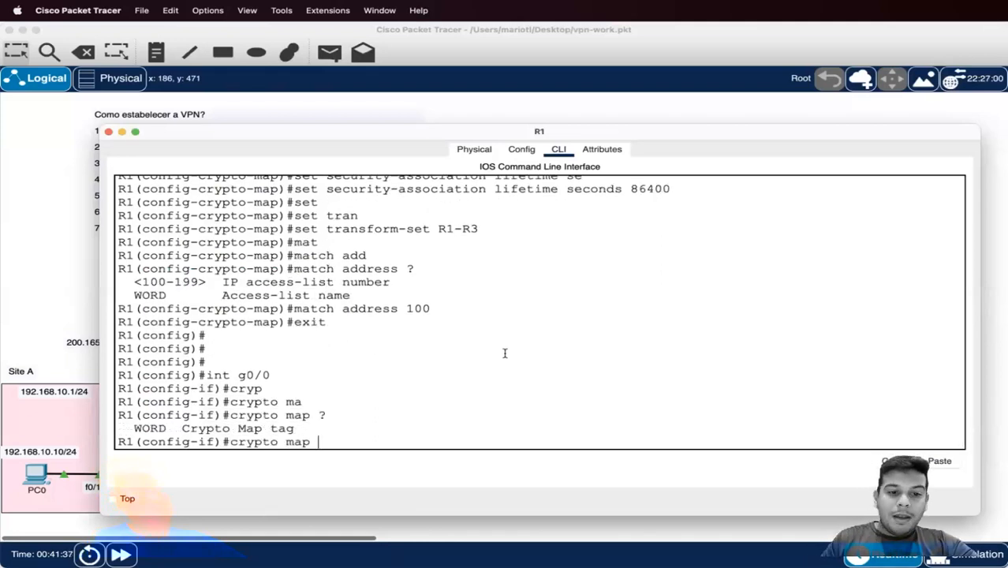
text(IPSE)
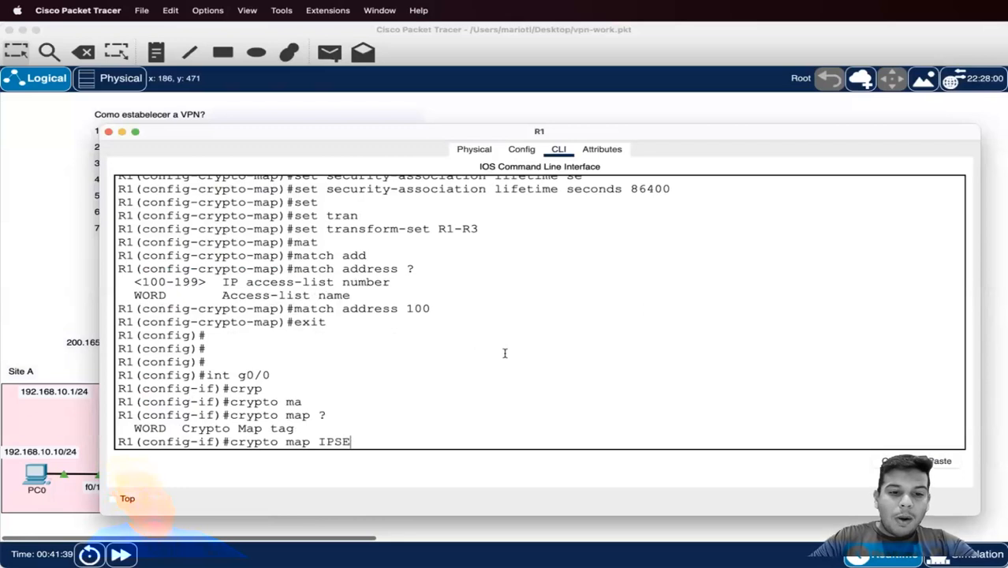
text(C-MAP)
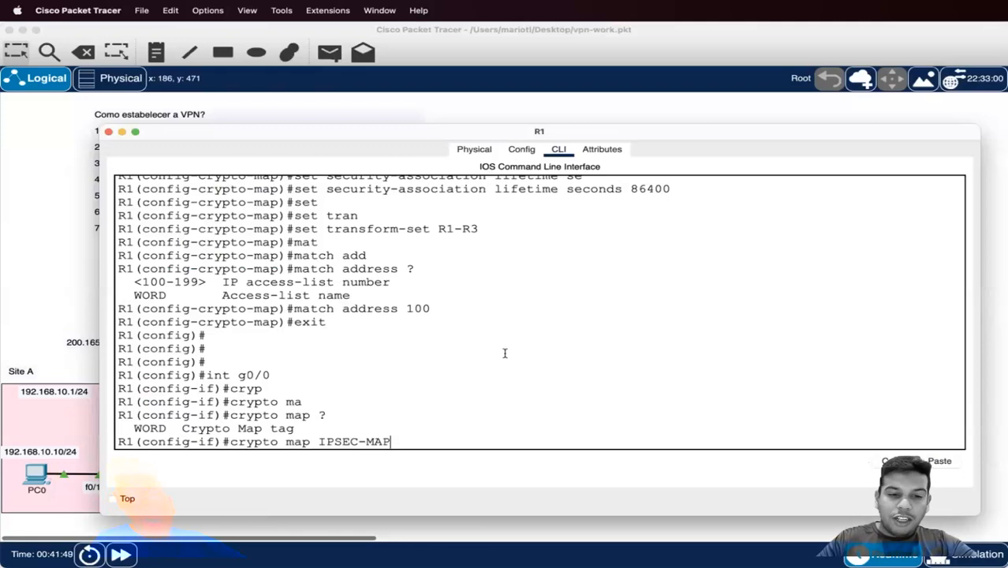
key(Return)
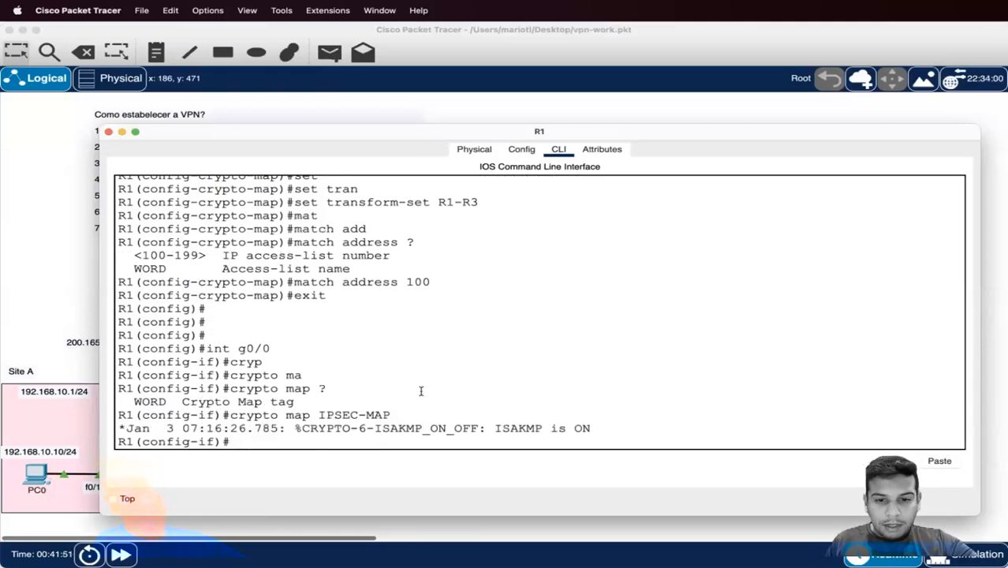
drag(618, 441, 518, 446)
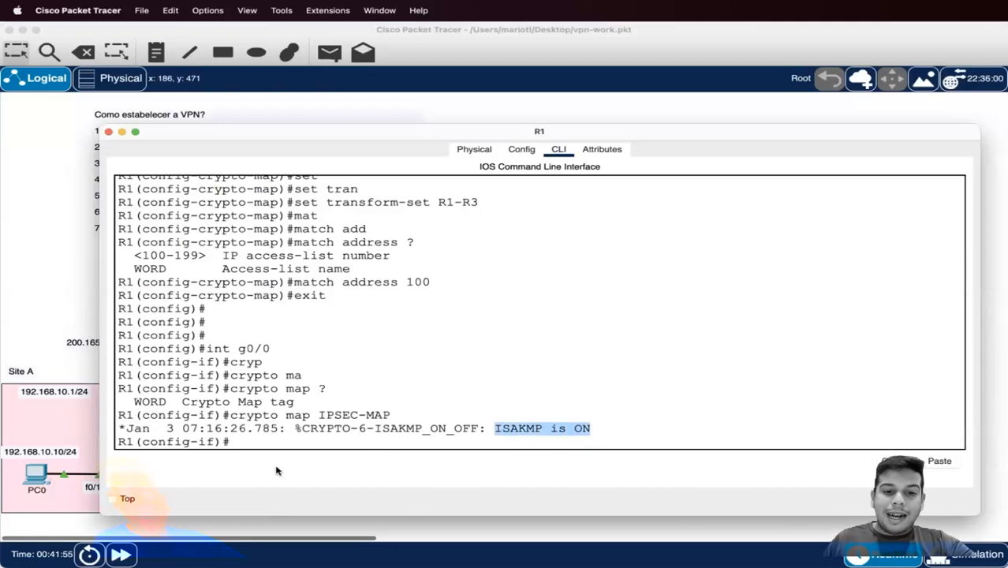
Switch to R3's command line, exit crypto map configuration mode and enter interface g0/0 configuration
click(68, 291)
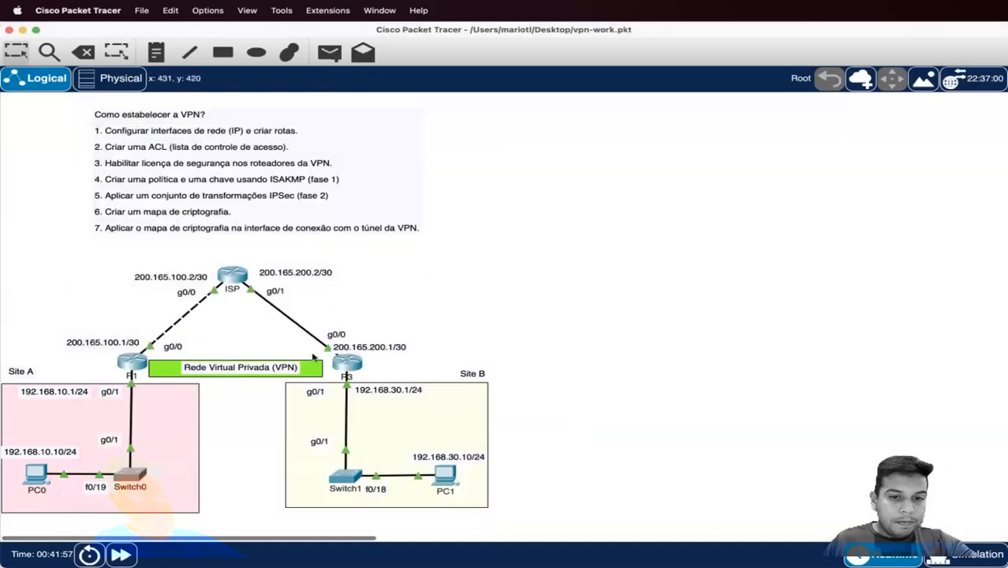
click(367, 378)
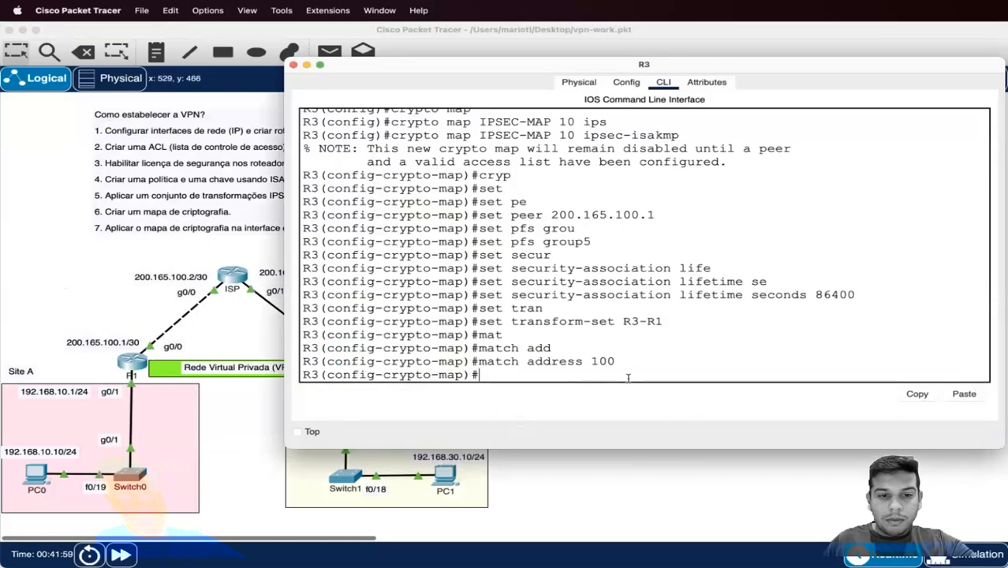
key(Return)
key(Return)
text(exit)
key(Return)
key(Return)
text(int g)
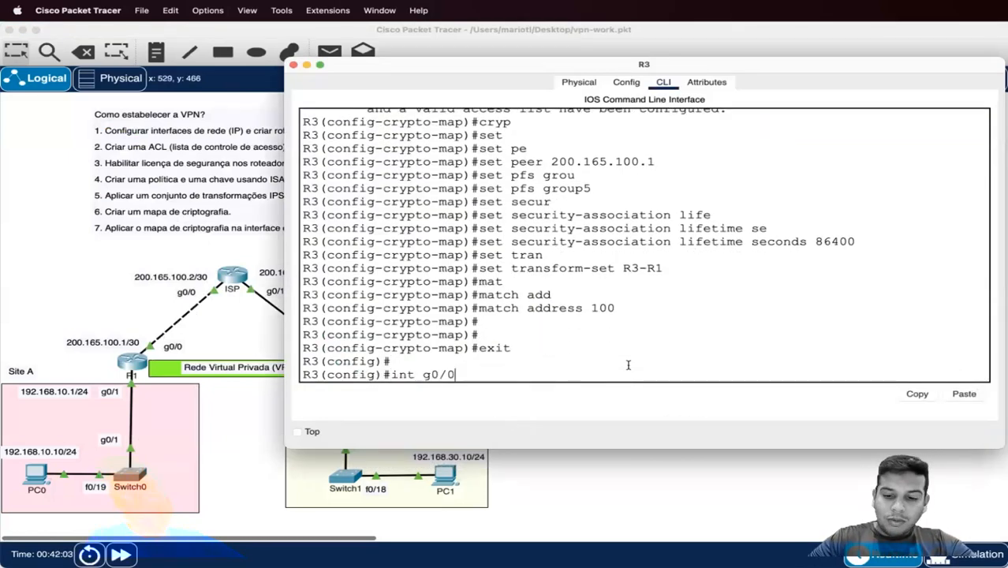
text(0/0)
key(Return)
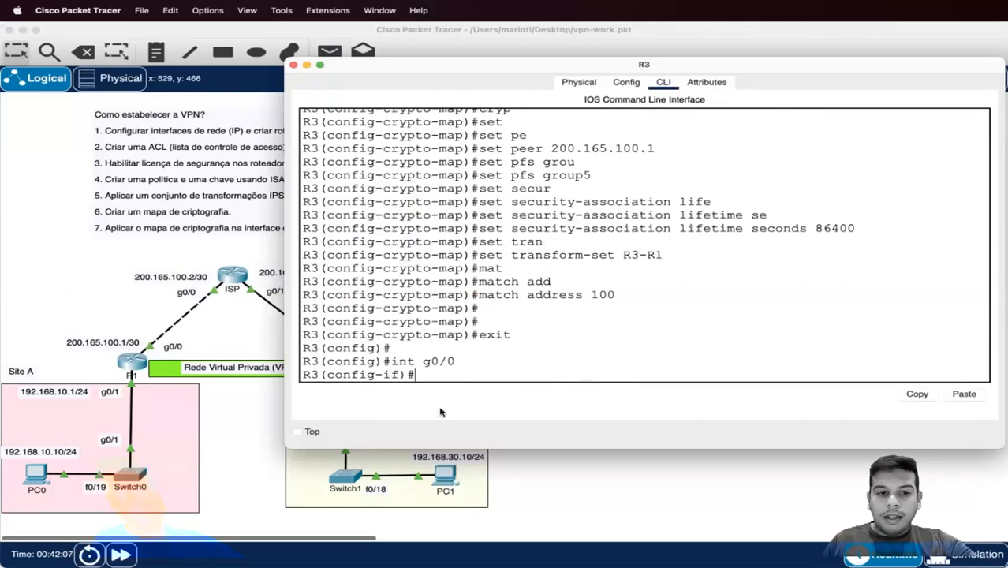
Apply the crypto map IPSEC-MAP to R3's g0/0 interface and highlight the ISAKMP status message
text(cryp)
key(Tab)
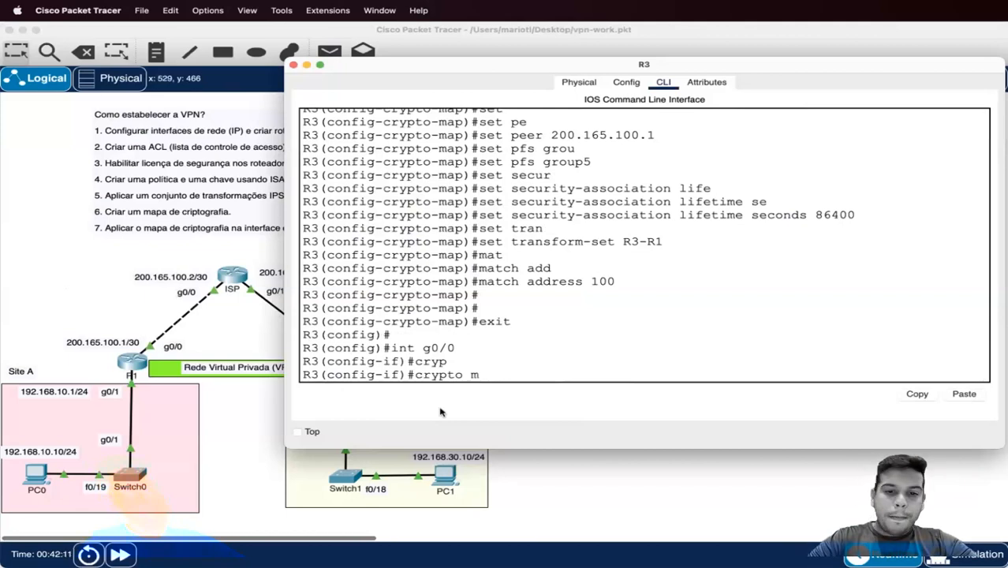
text(map)
key(Tab)
text(IPSE)
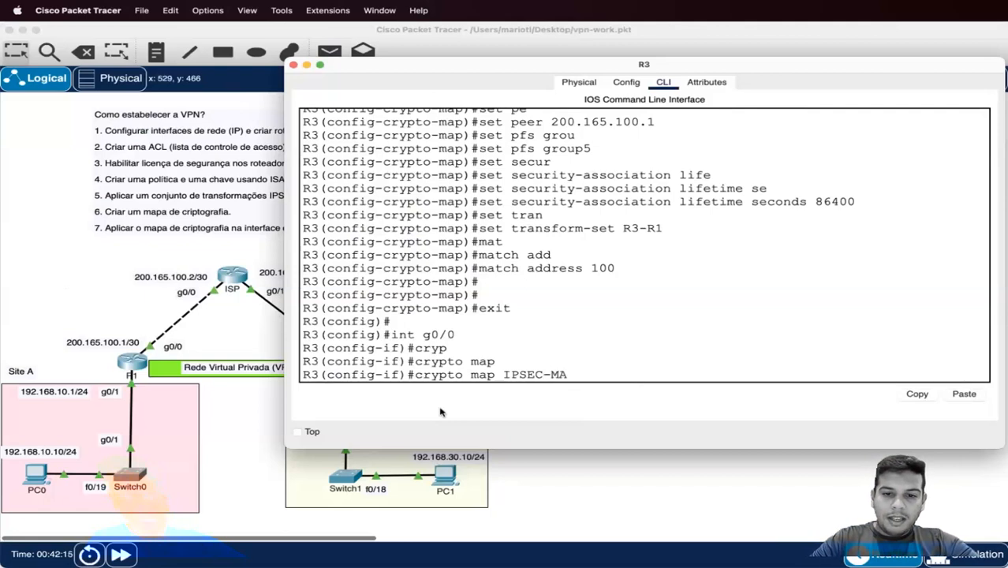
text(C-MAP)
key(Return)
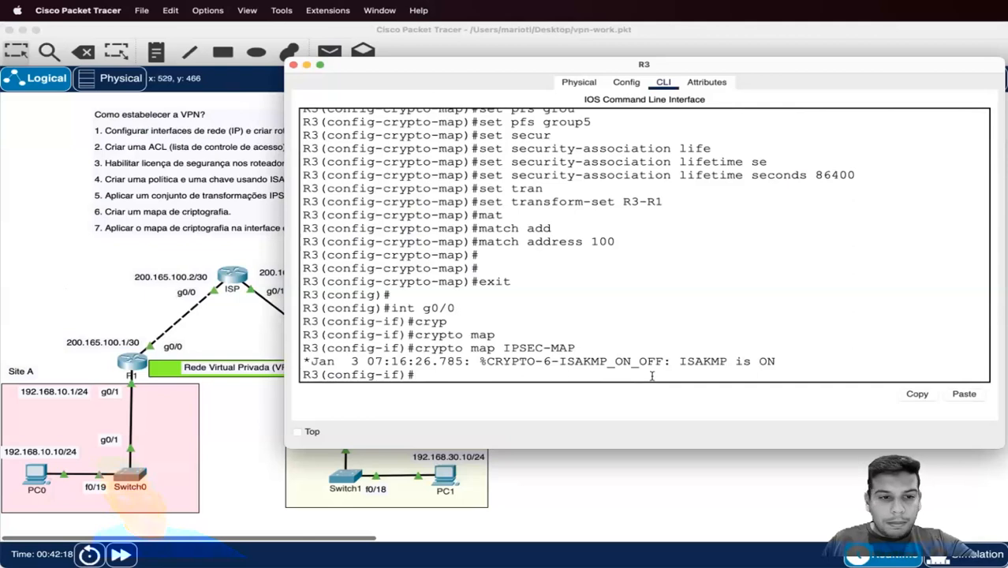
drag(662, 363, 832, 368)
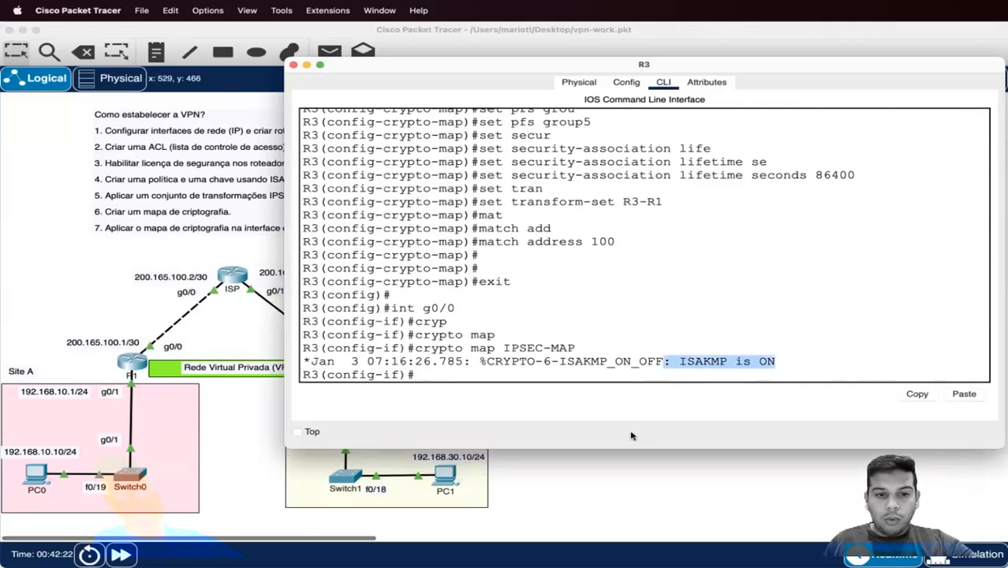
Switch to R1's command line and exit interface and global configuration back to privileged EXEC mode
click(663, 490)
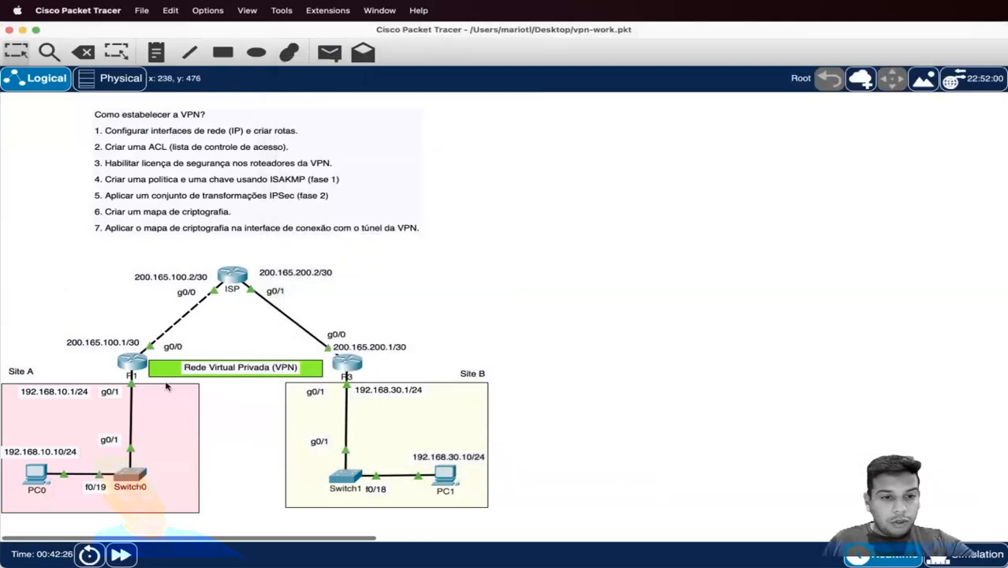
click(142, 373)
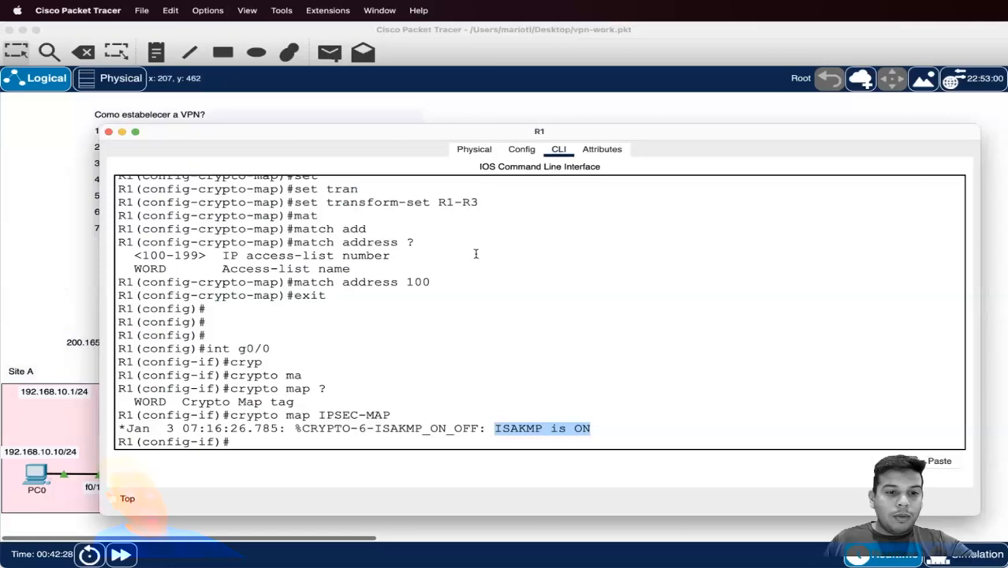
key(Return)
key(Return)
text(exit)
key(Return)
key(Return)
key(Return)
key(Return)
key(Return)
text(exit)
key(Return)
key(Return)
key(Return)
key(Return)
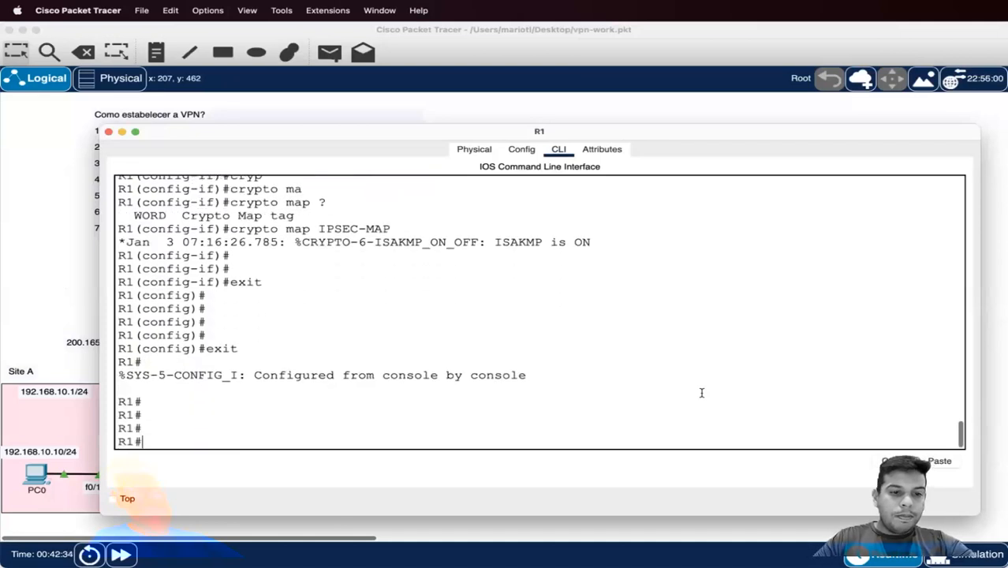
Display R1's crypto map configuration with show crypto map
text(show cryp)
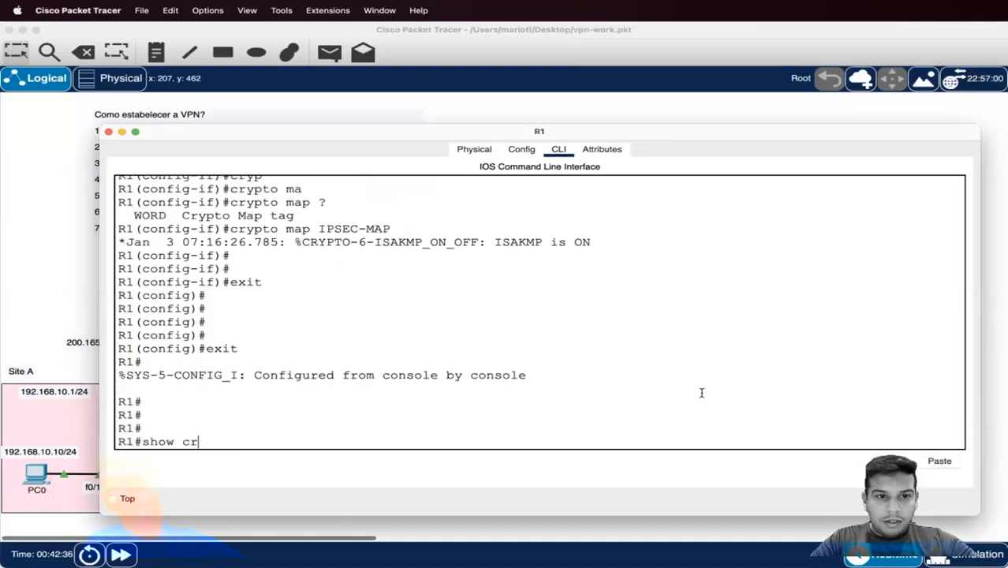
key(Tab)
text(map)
key(Return)
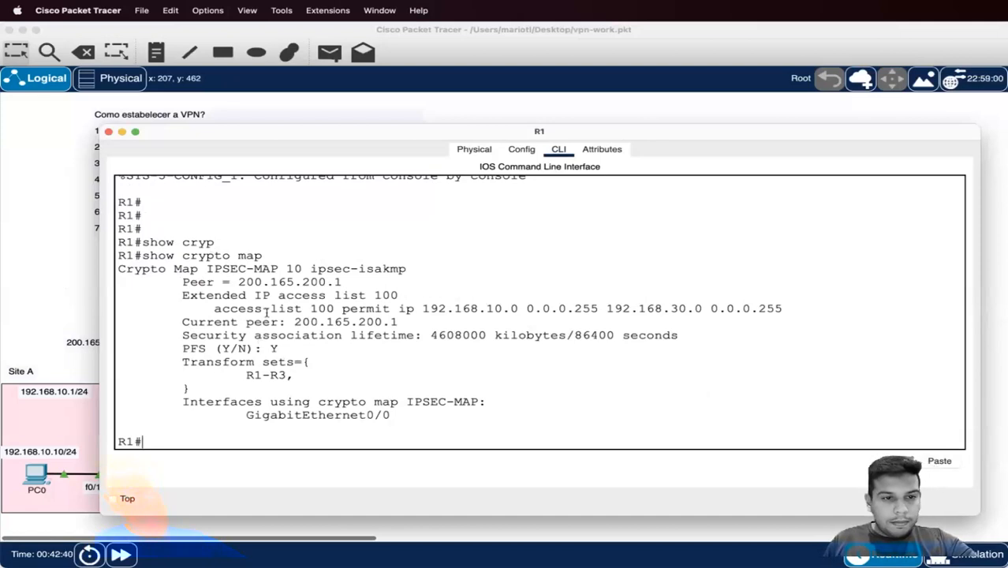
Examine R1's crypto map output, highlighting the map name, peer, access list, networks, lifetime, PFS, transform set and interface in use
drag(174, 270, 453, 273)
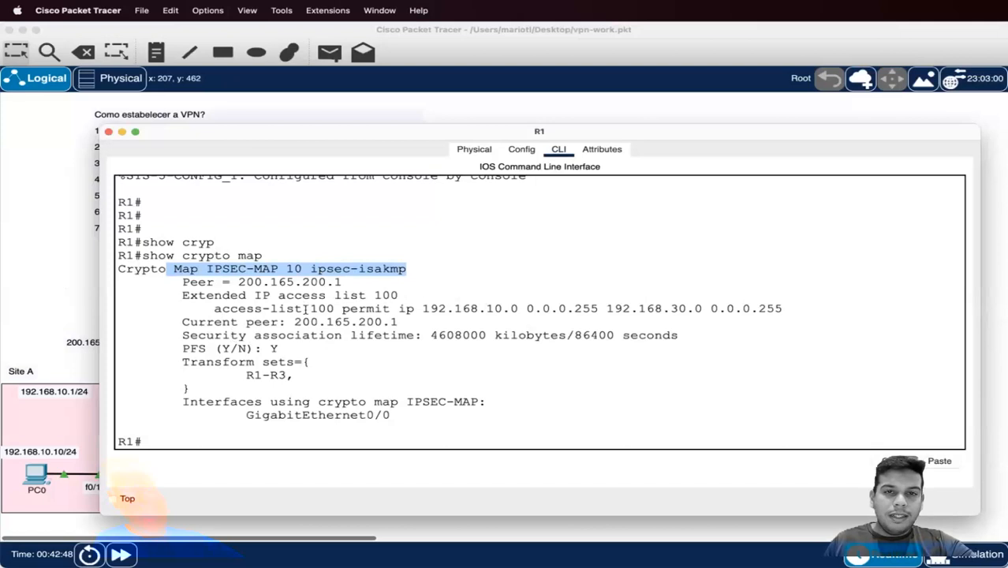
double_click(249, 283)
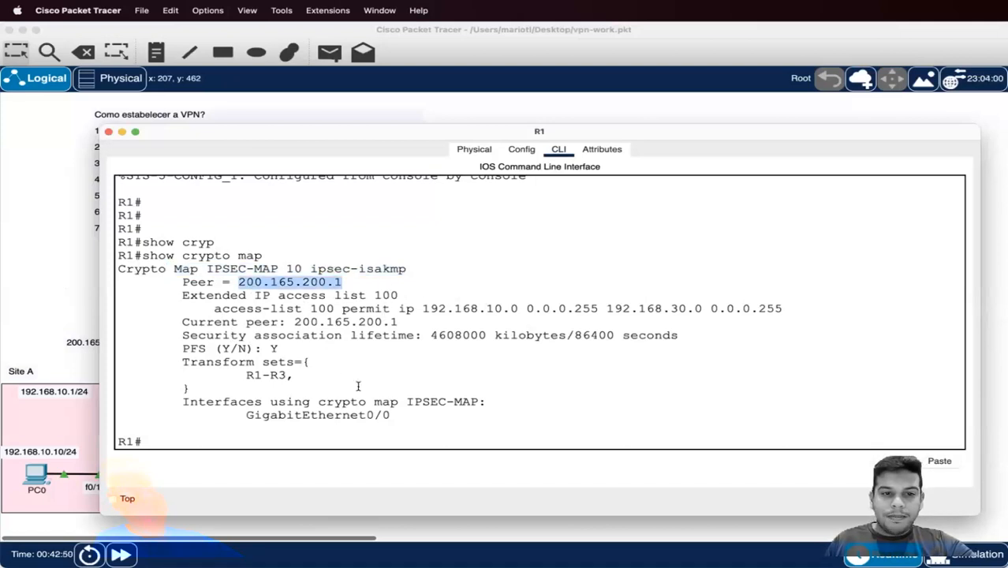
drag(182, 295, 398, 297)
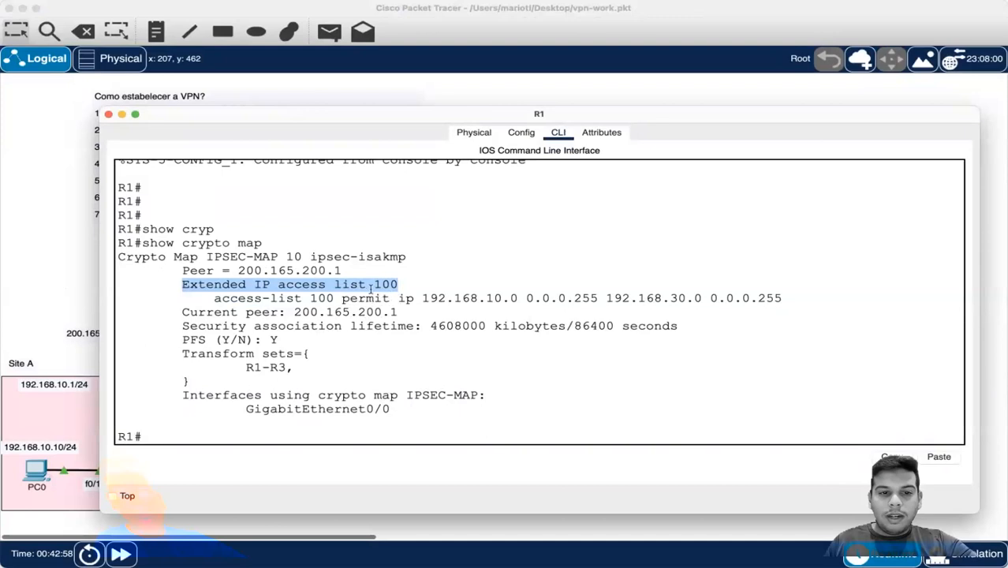
double_click(386, 285)
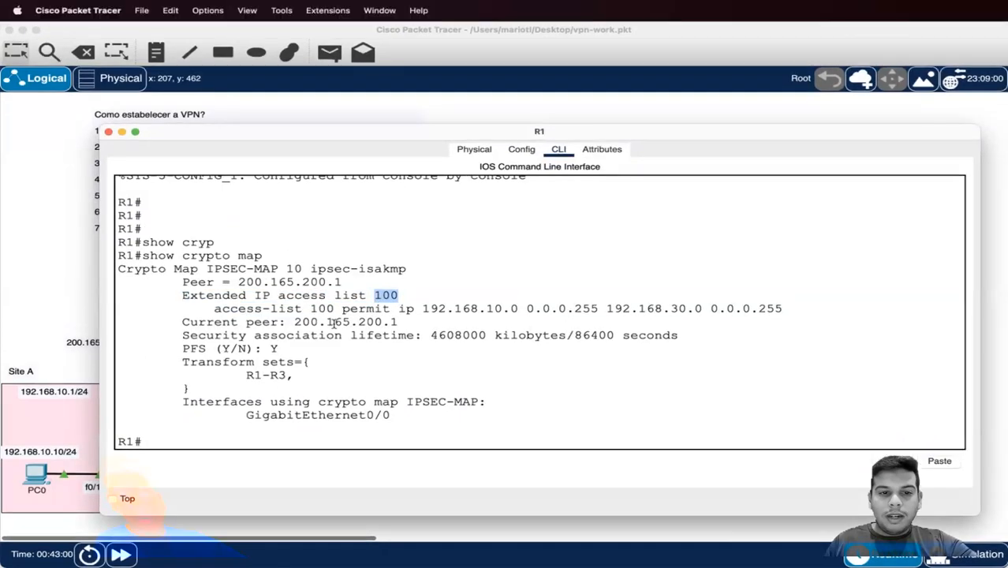
double_click(440, 315)
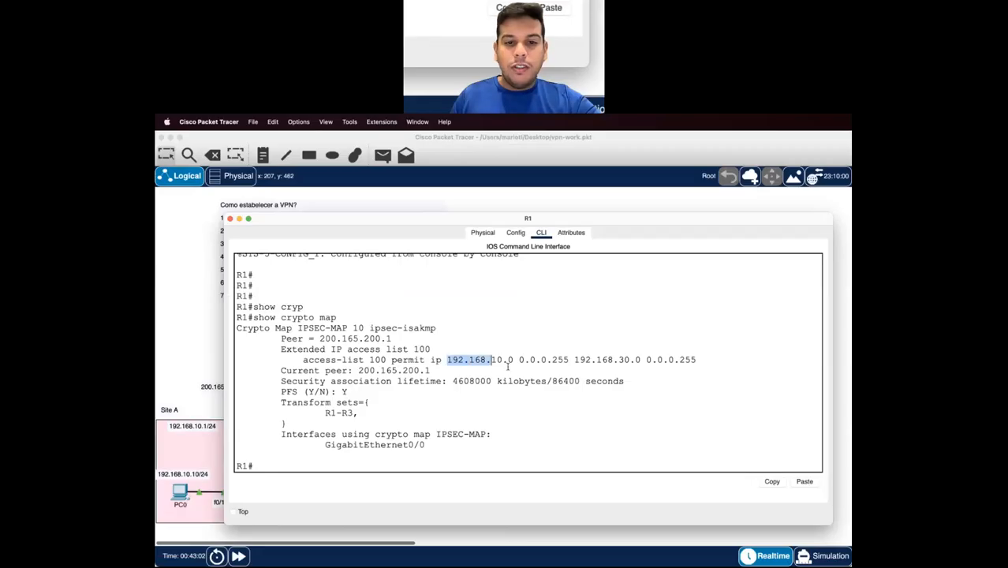
drag(606, 314, 636, 322)
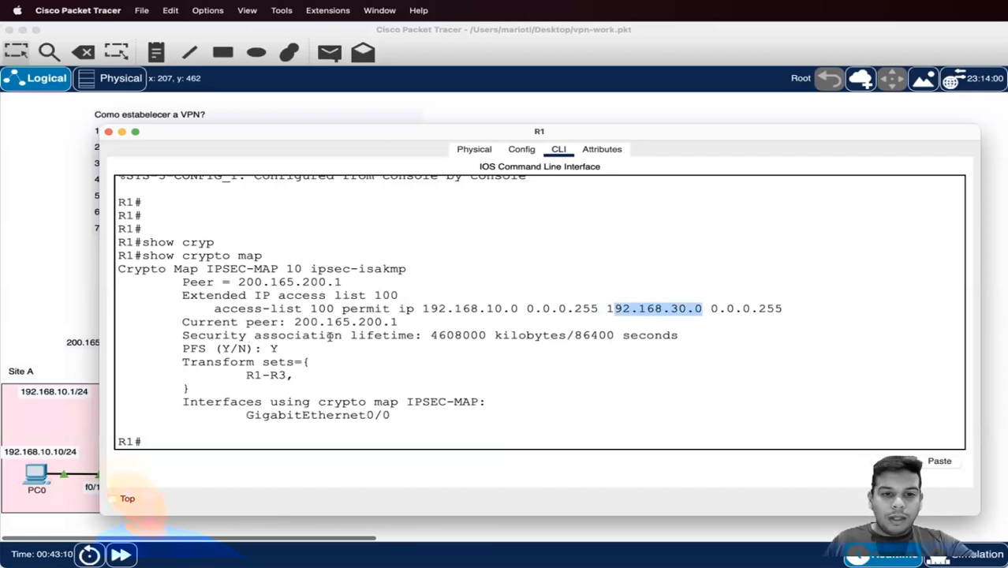
drag(295, 323, 423, 333)
drag(182, 335, 432, 343)
drag(168, 349, 213, 349)
drag(294, 376, 179, 379)
drag(171, 417, 490, 419)
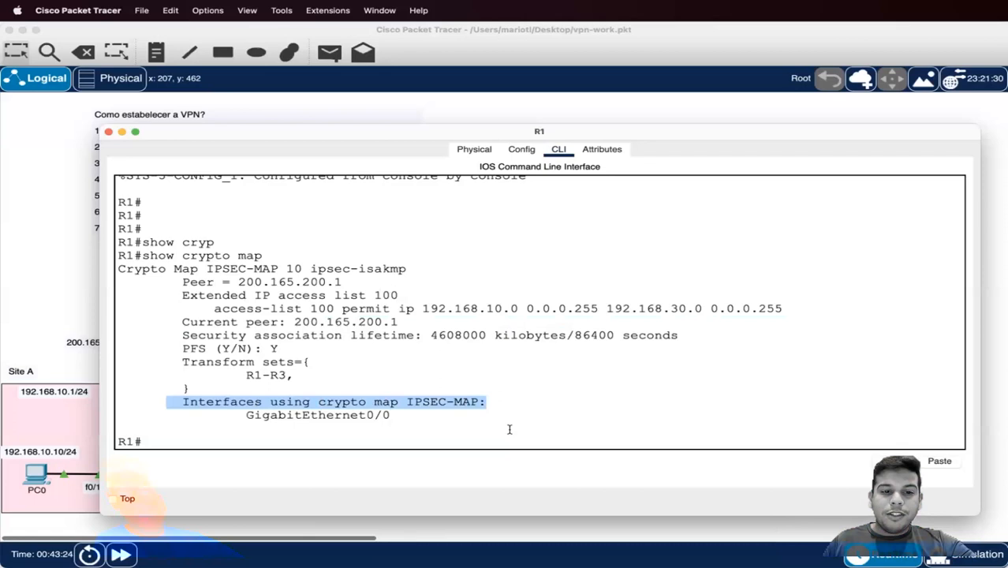
drag(391, 415, 239, 415)
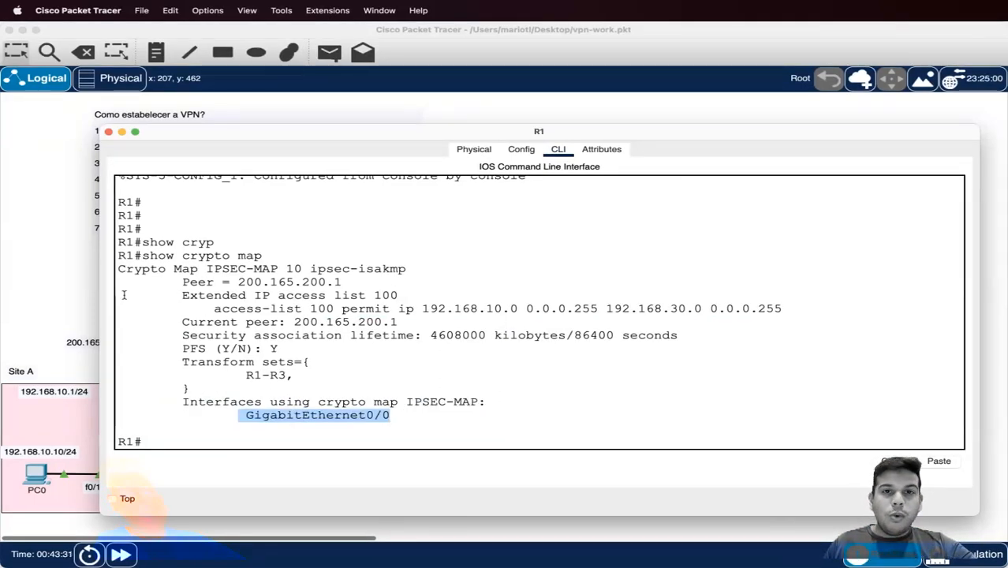
Switch to R3's command line and exit interface and global configuration back to privileged EXEC mode
click(77, 239)
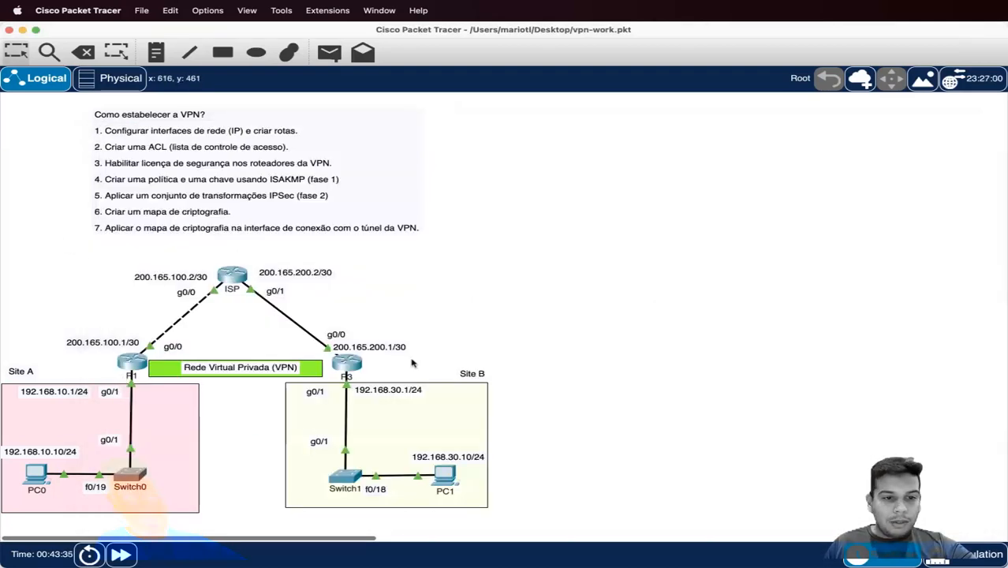
click(357, 361)
key(Return)
key(Return)
text(exit)
key(Return)
key(Return)
key(Return)
text(exit)
key(Return)
Display R3's crypto map configuration with show crypto map and highlight the whole output for review
text(show)
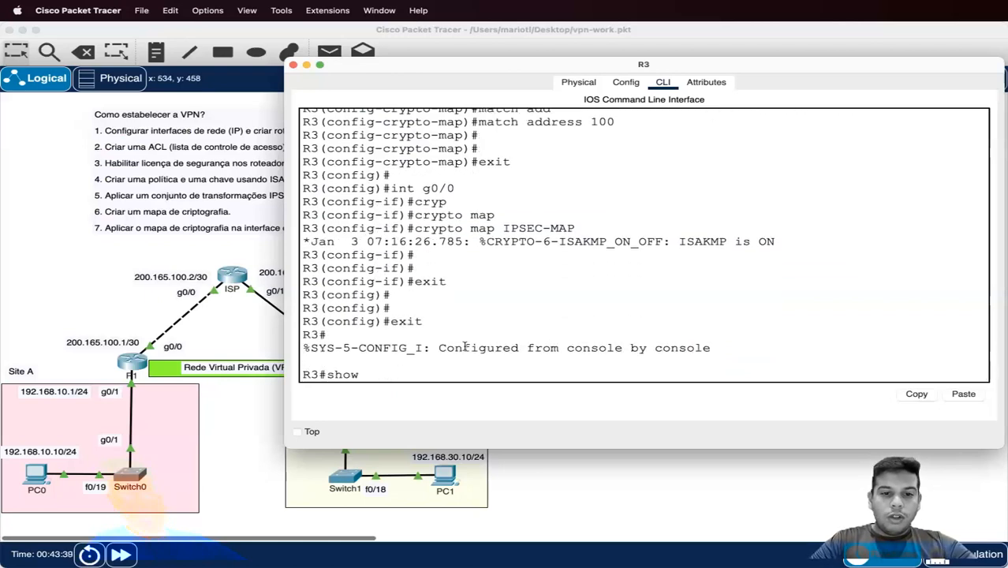
text( cryp)
key(Tab)
text(ip)
key(Tab)
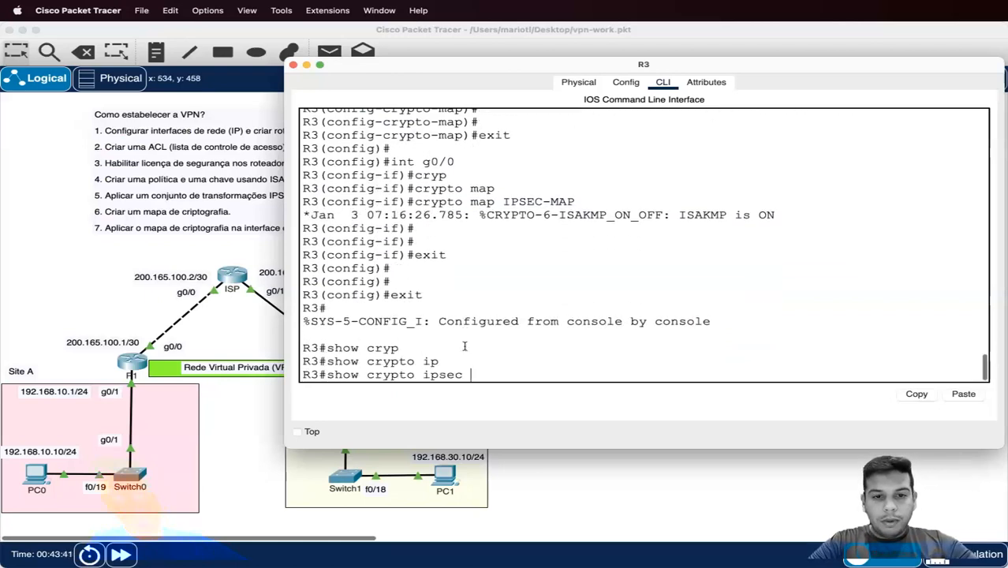
key(BackSpace)
key(BackSpace)
key(BackSpace)
key(BackSpace)
key(BackSpace)
key(BackSpace)
text(map)
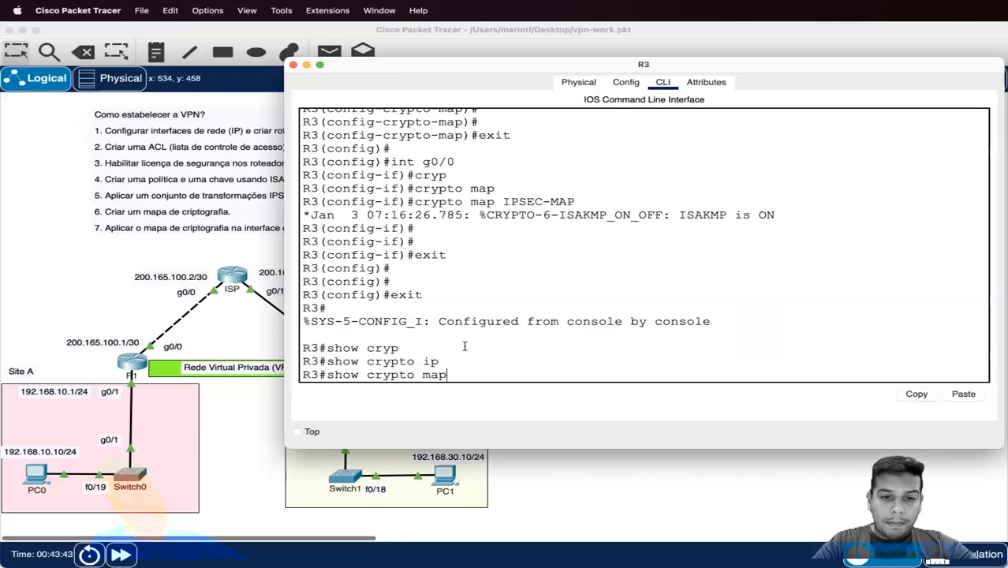
key(Return)
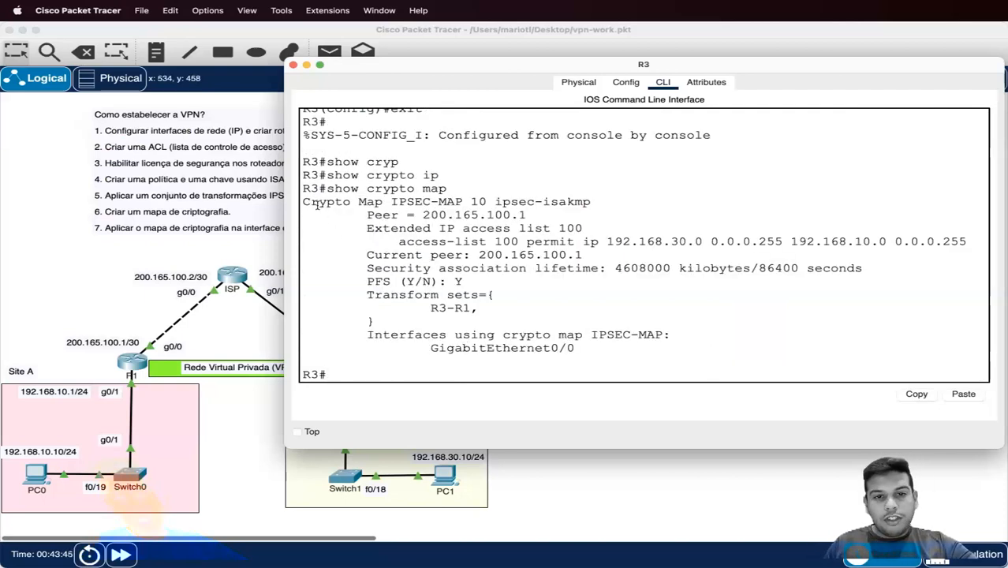
drag(304, 202, 630, 349)
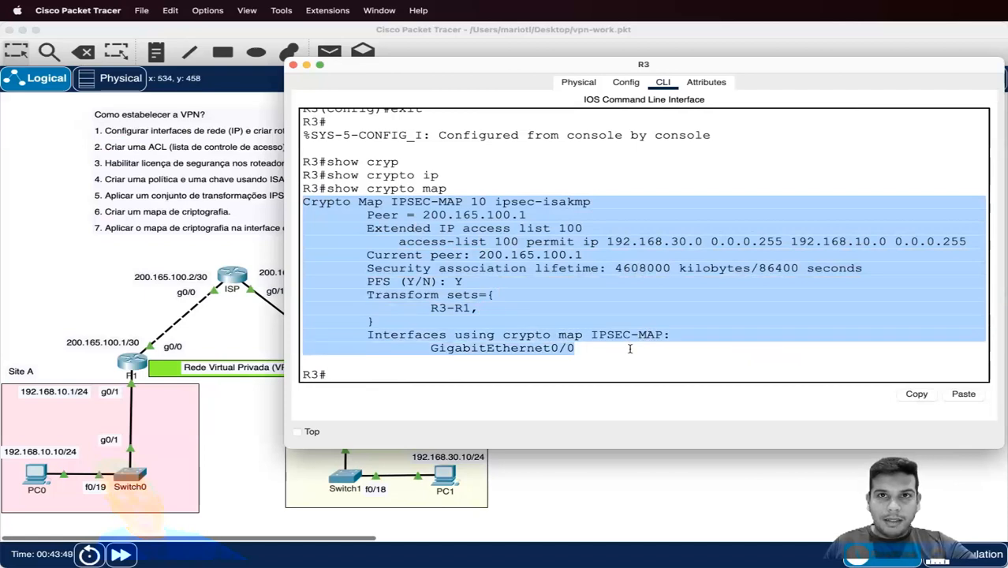
Try to run show crypto ipsec as on R3
click(630, 350)
key(Return)
key(Return)
text(show crp)
key(Tab)
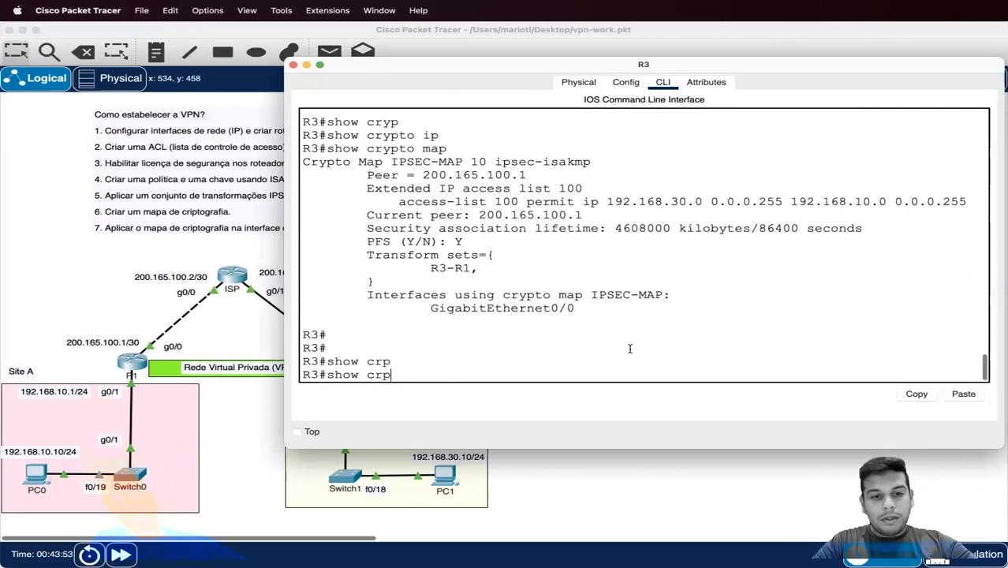
key(BackSpace)
text(y)
key(Tab)
text(ips)
key(Tab)
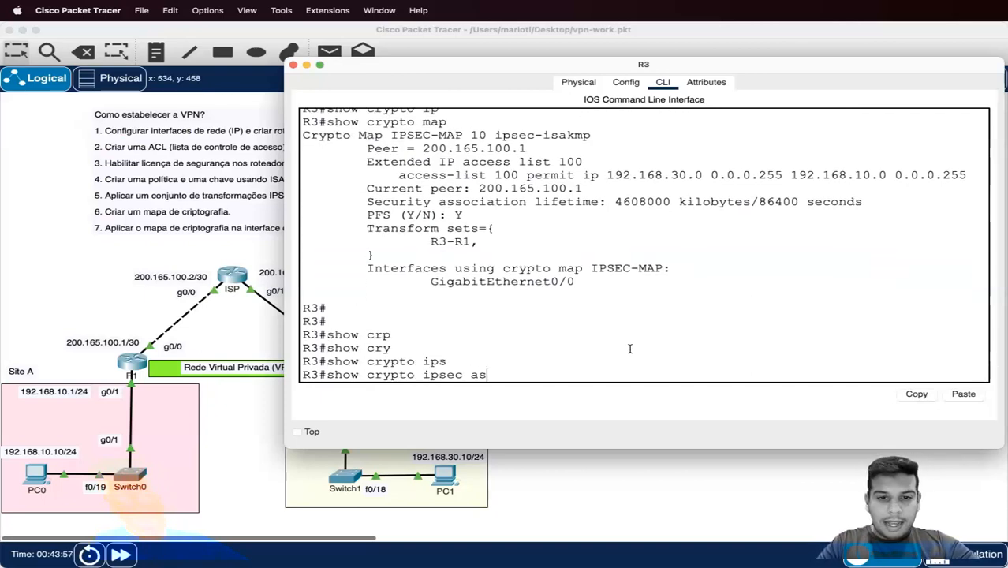
text(as)
key(Return)
Consult the help for show crypto ipsec on R3, run show crypto ipsec sa and page through its output
key(Up)
key(BackSpace)
key(Tab)
key(BackSpace)
text(?)
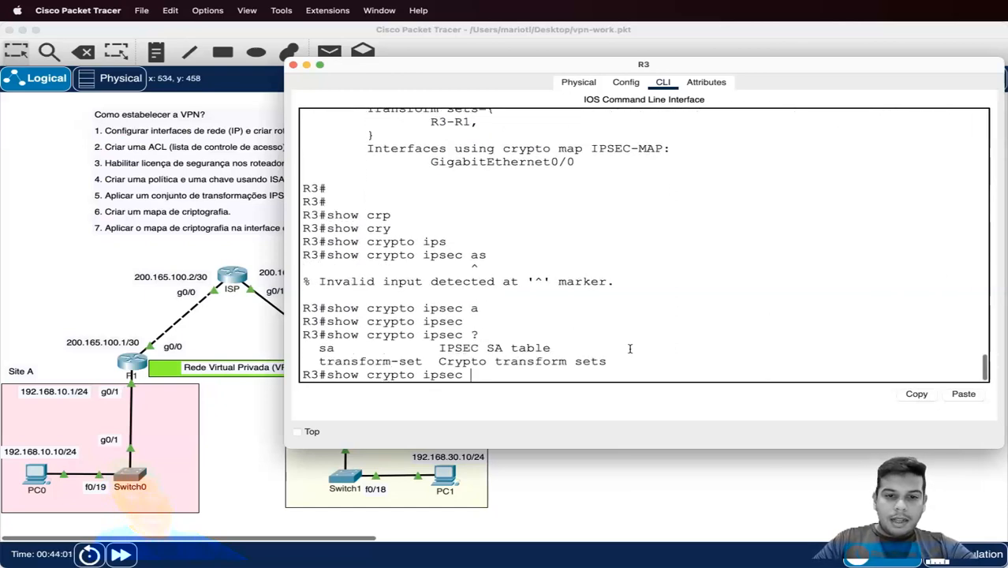
text(sa)
key(Tab)
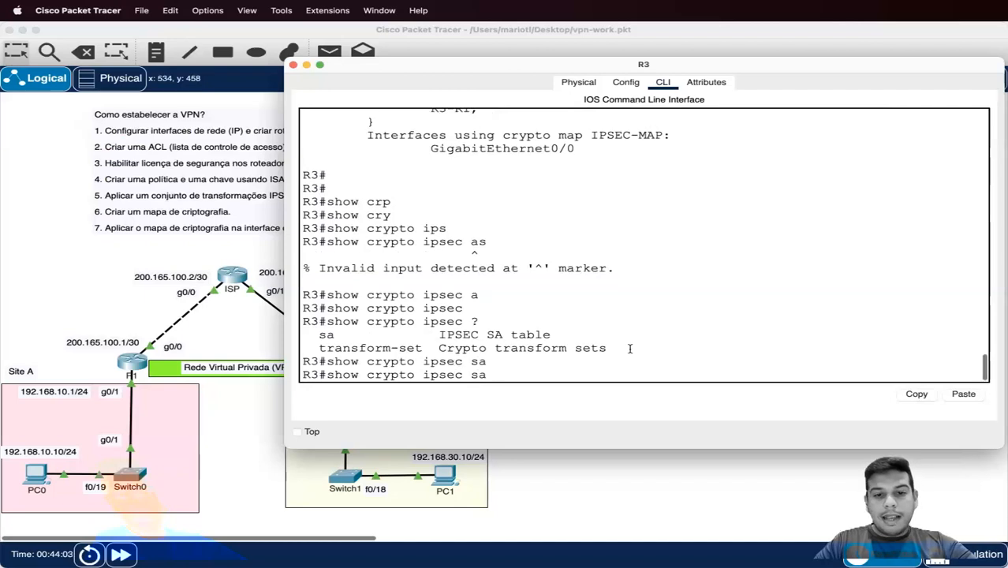
key(Return)
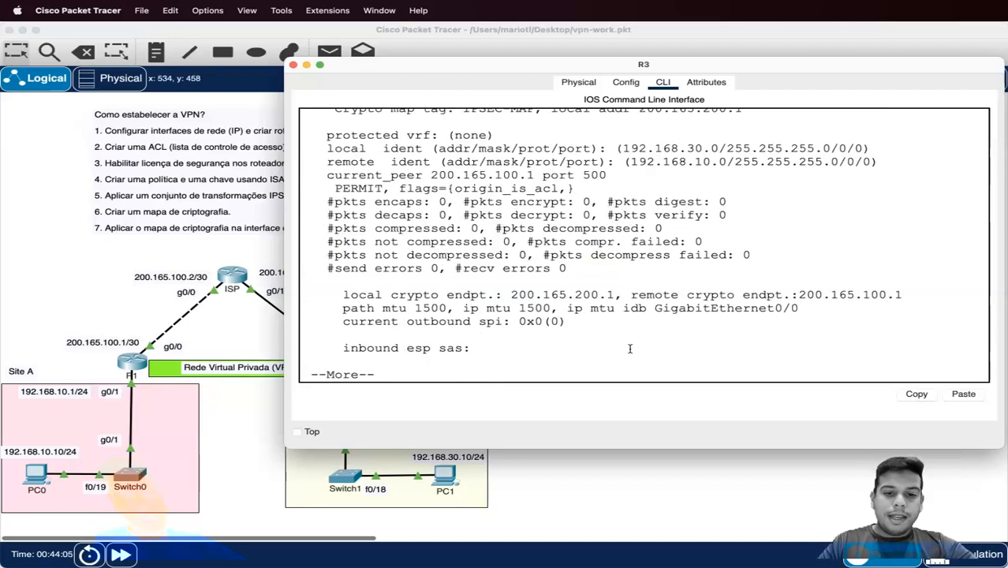
key(space)
Examine the packet encapsulation, encryption and decryption counters in R3's IPSec SA output
scroll(511, 299, up, 5)
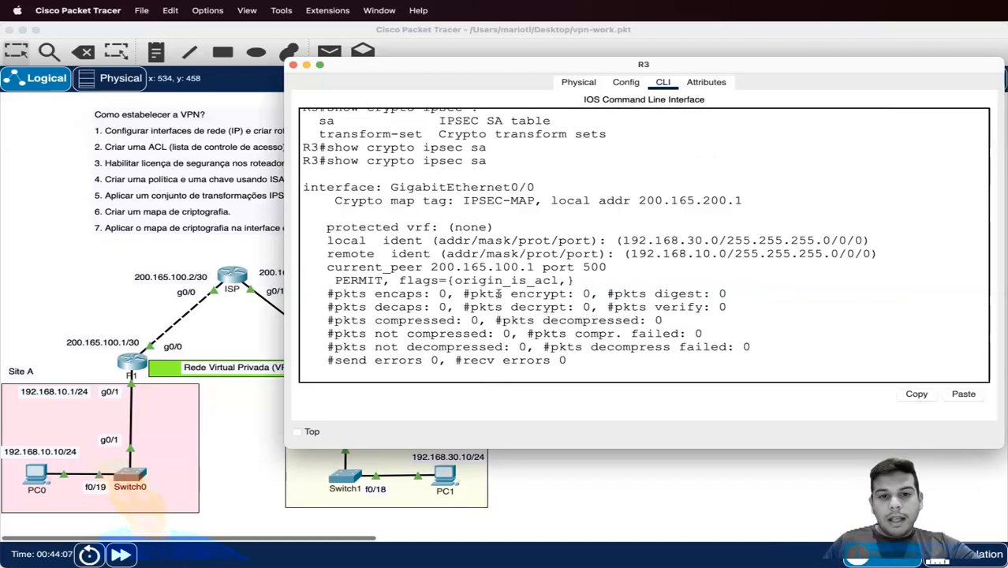
scroll(364, 264, up, 2)
scroll(363, 264, down, 2)
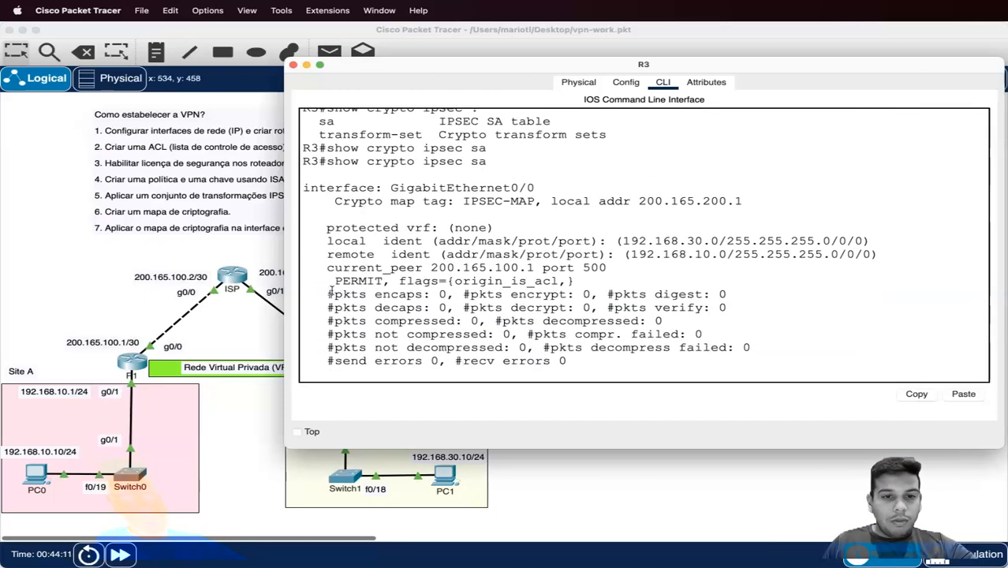
drag(330, 294, 571, 307)
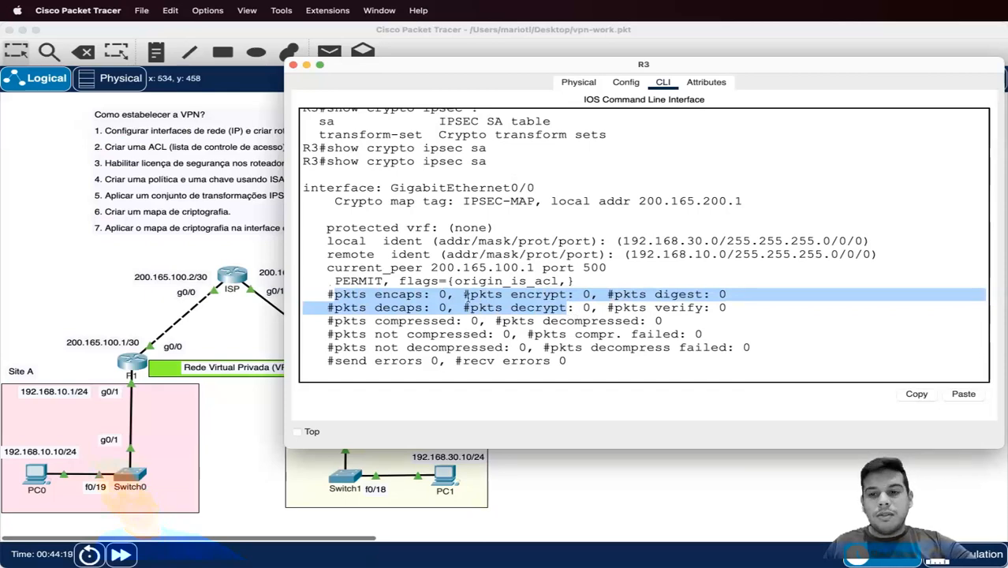
Open Simulation mode, widen its panel to view the event list, and return to Realtime mode
click(881, 554)
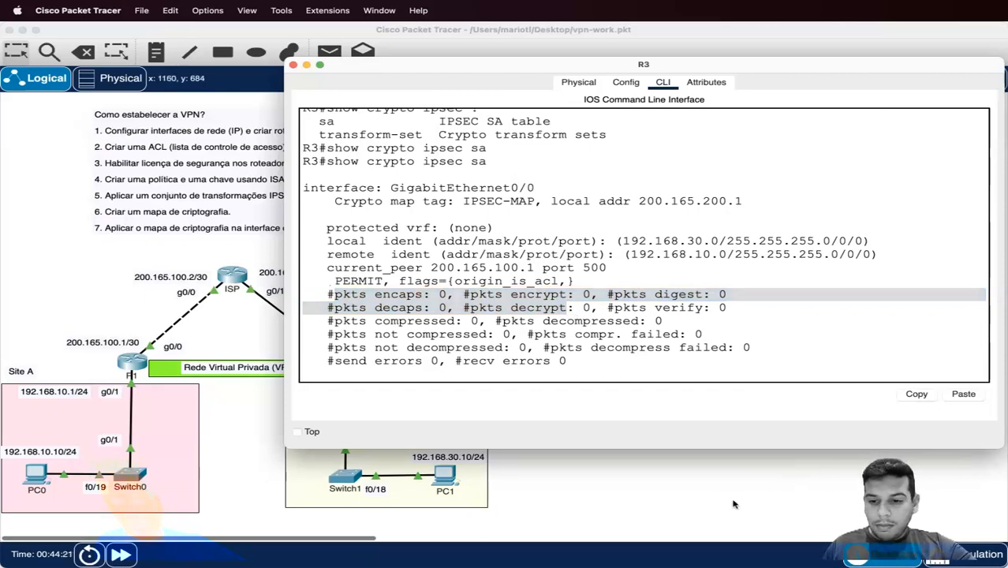
click(972, 552)
drag(771, 274, 678, 282)
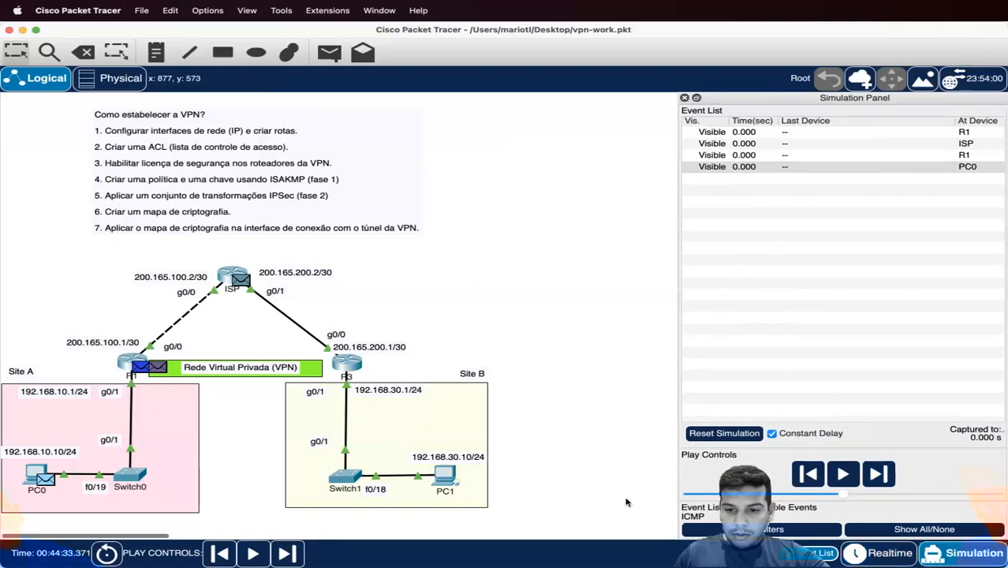
click(867, 553)
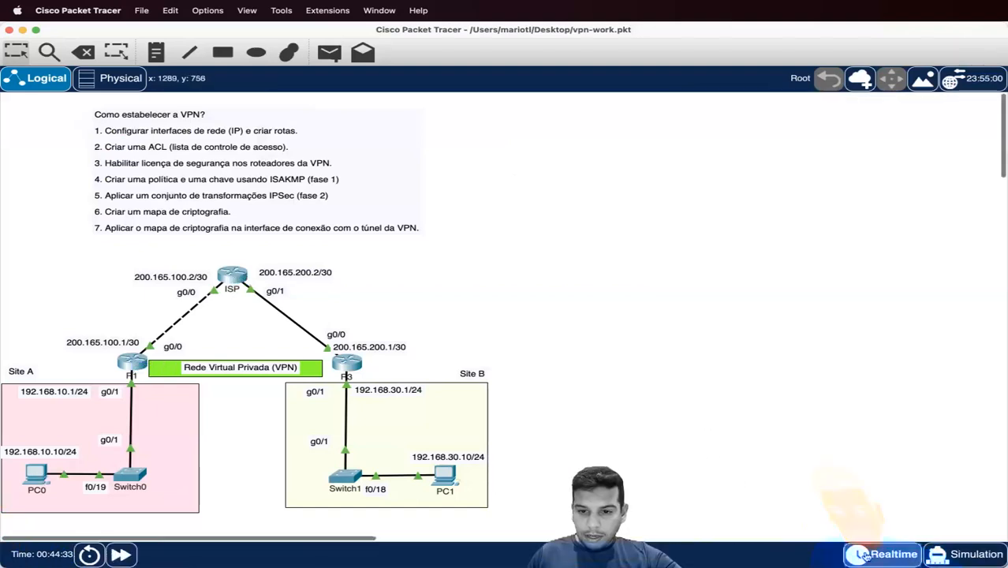
click(951, 554)
click(875, 555)
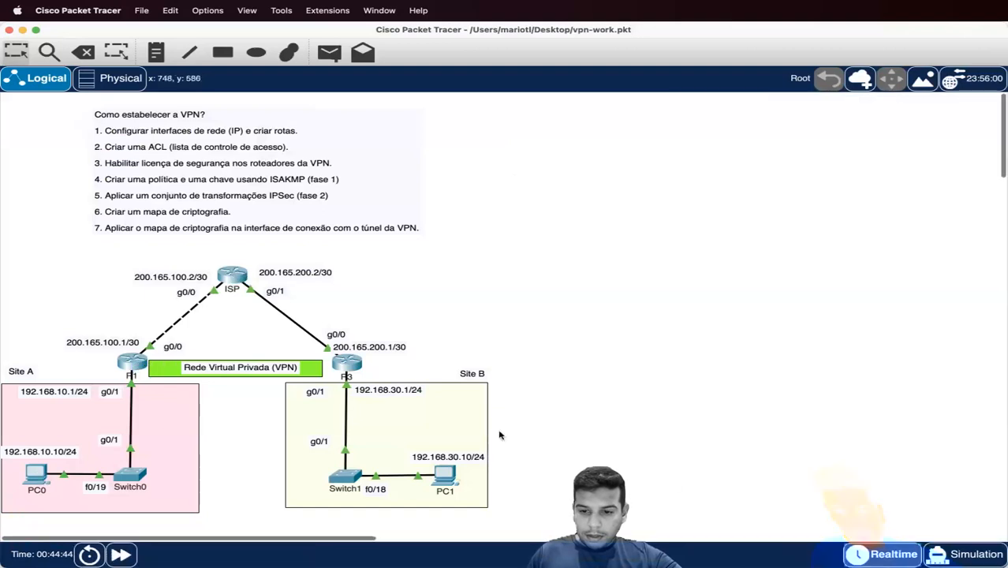
Inspect the OSI model information of R1's PDU in Simulation mode, close it and return to Realtime mode
click(974, 556)
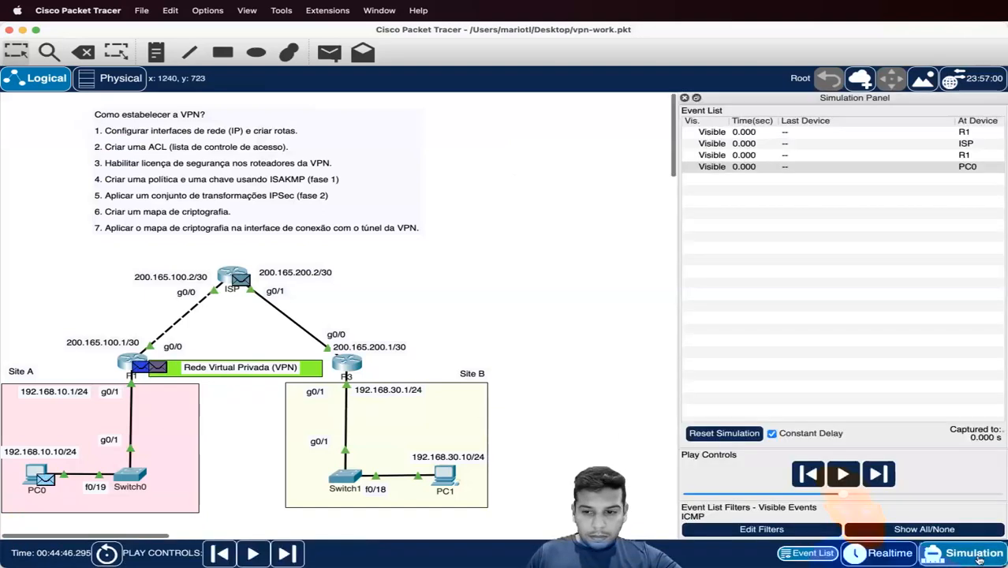
click(148, 368)
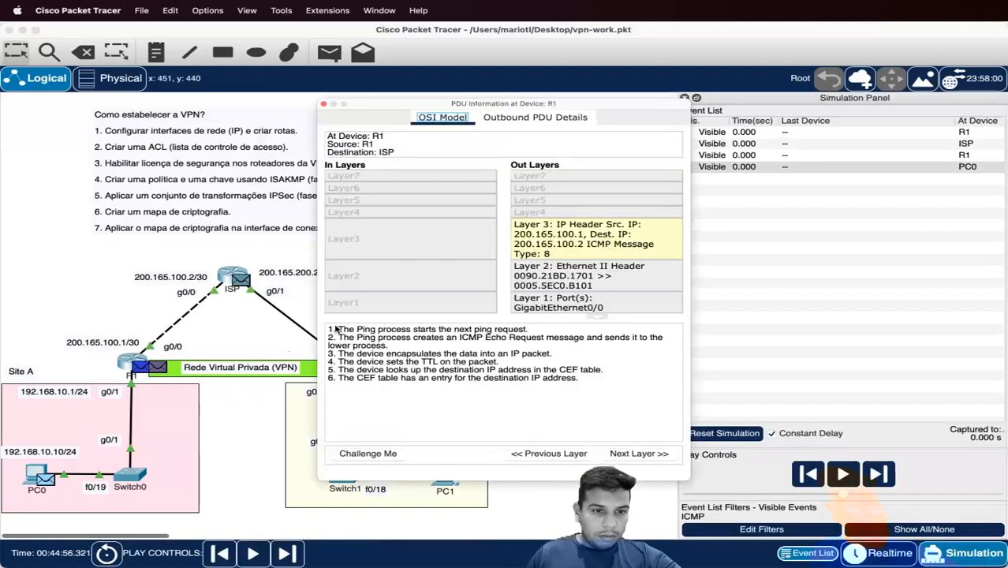
click(323, 104)
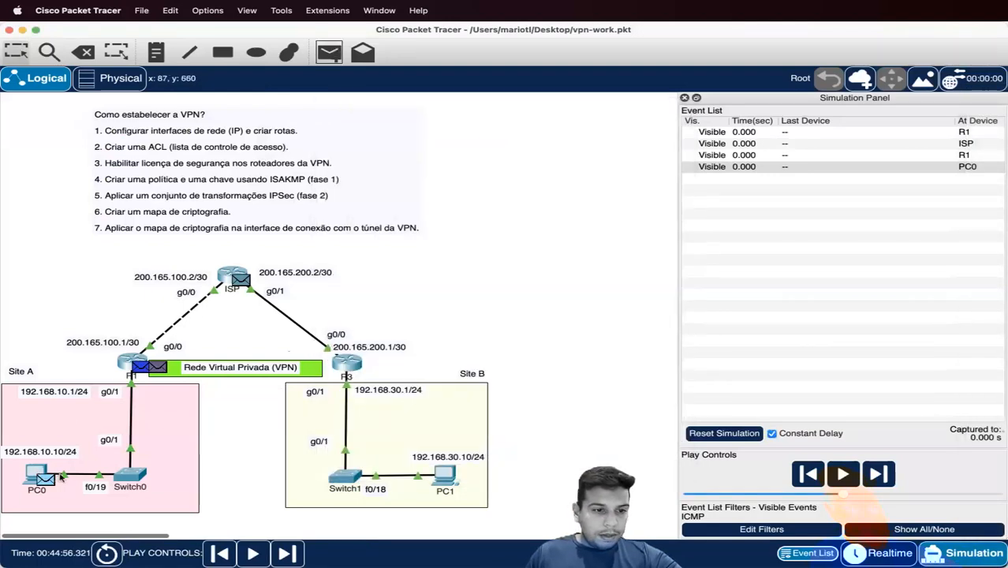
click(858, 553)
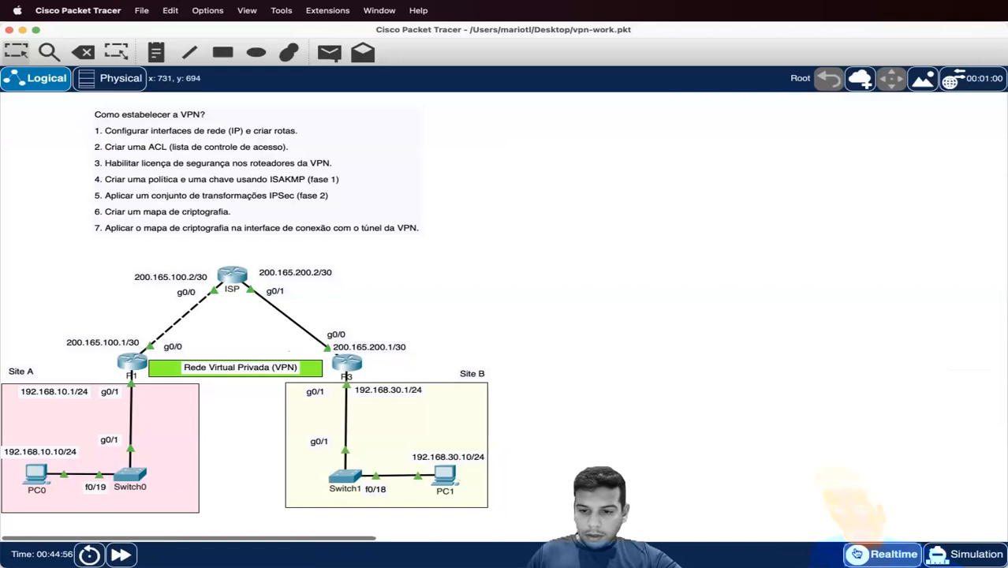
Send a simple PDU from PC0 to PC1 in Realtime mode
click(329, 52)
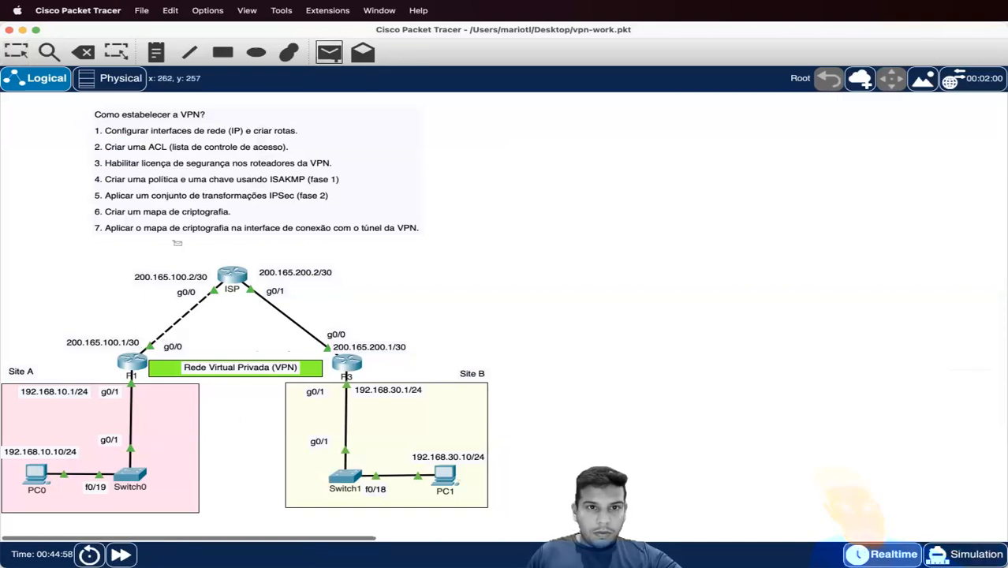
click(35, 474)
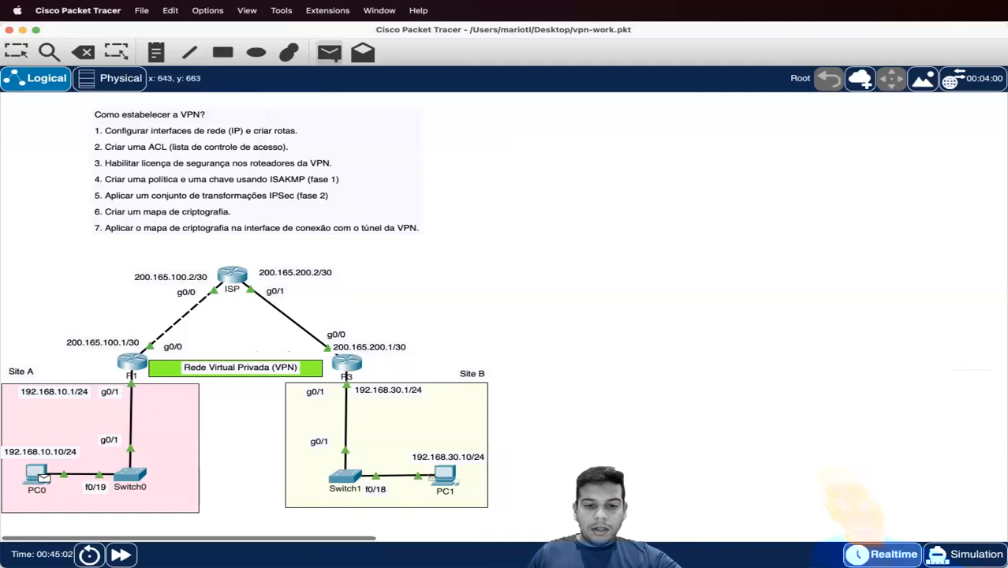
click(443, 473)
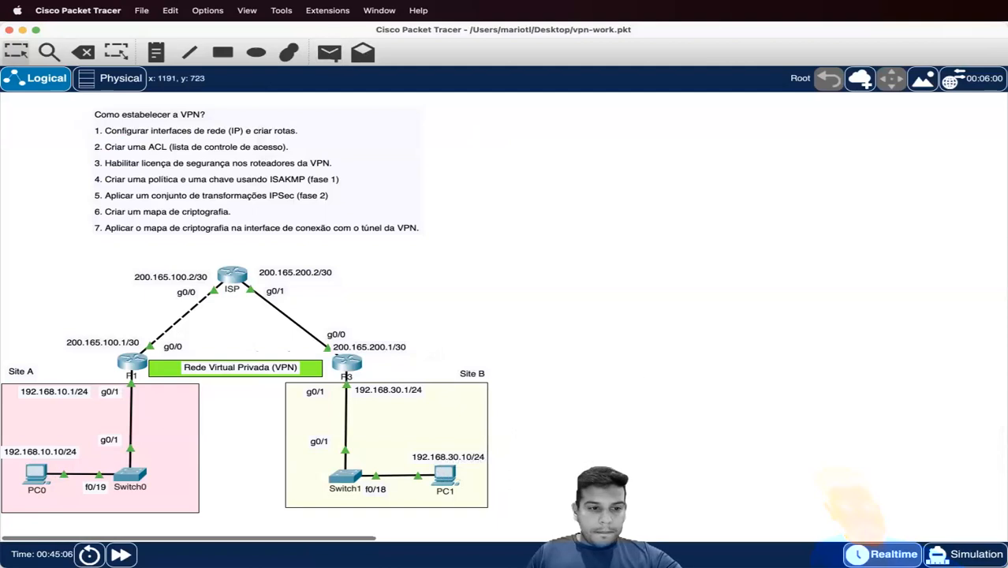
Inspect PC0's newest PDU and the event list in Simulation mode, and return to Realtime mode
click(963, 554)
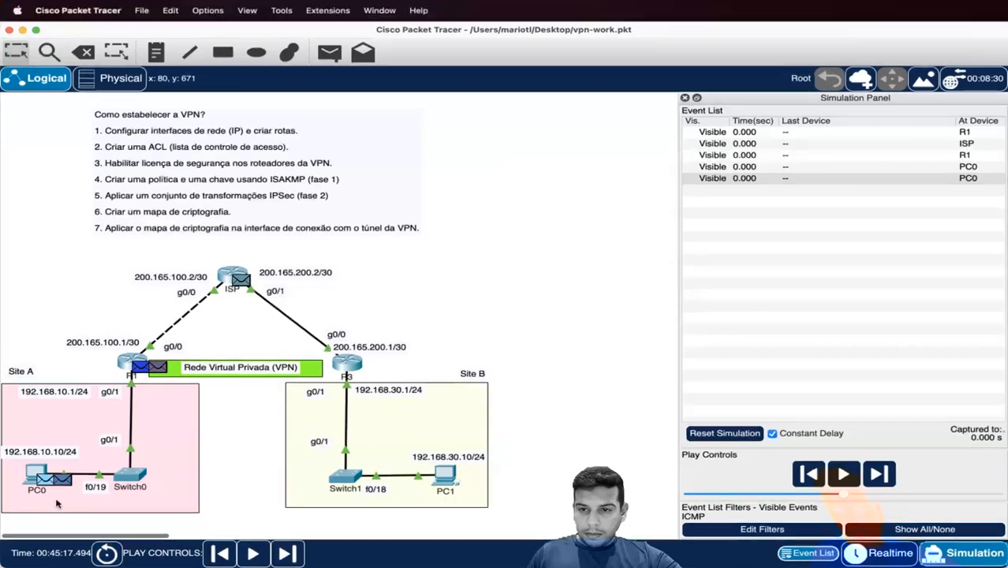
click(57, 479)
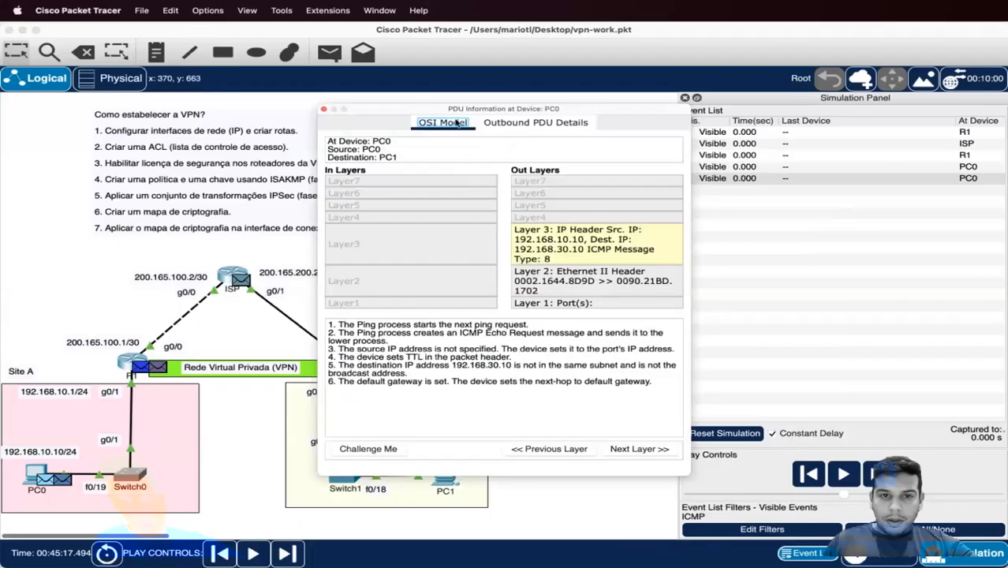
click(324, 110)
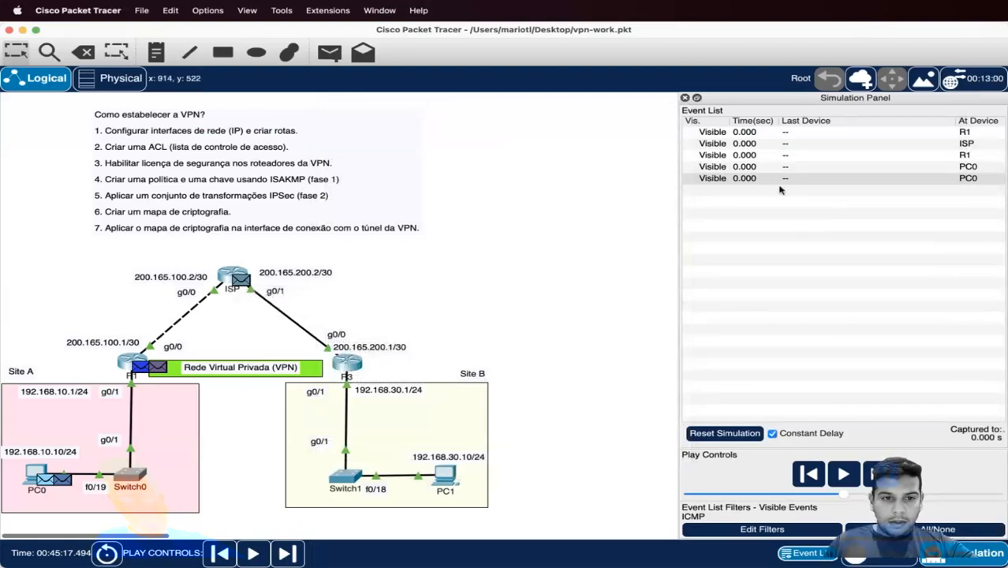
click(761, 155)
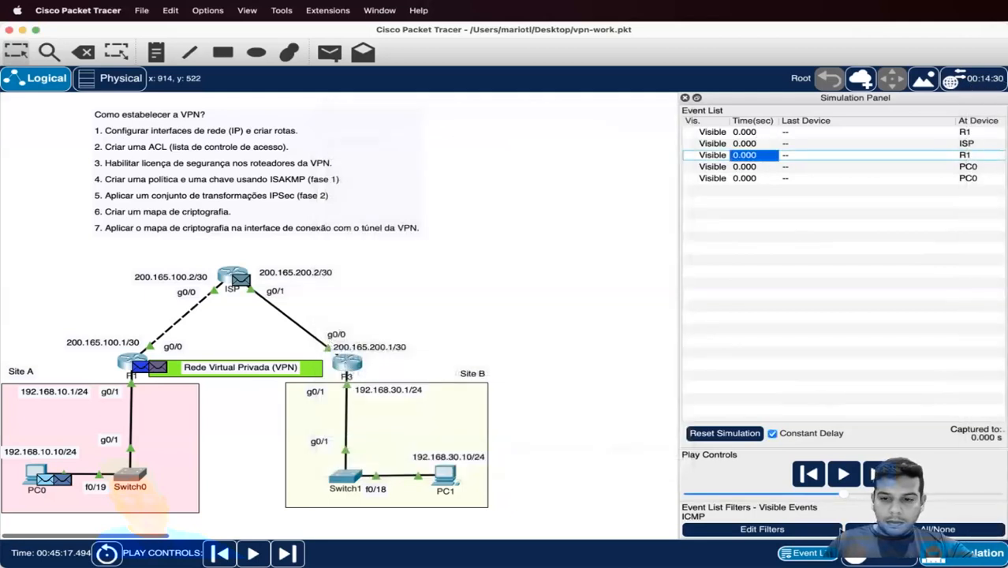
drag(894, 511, 708, 514)
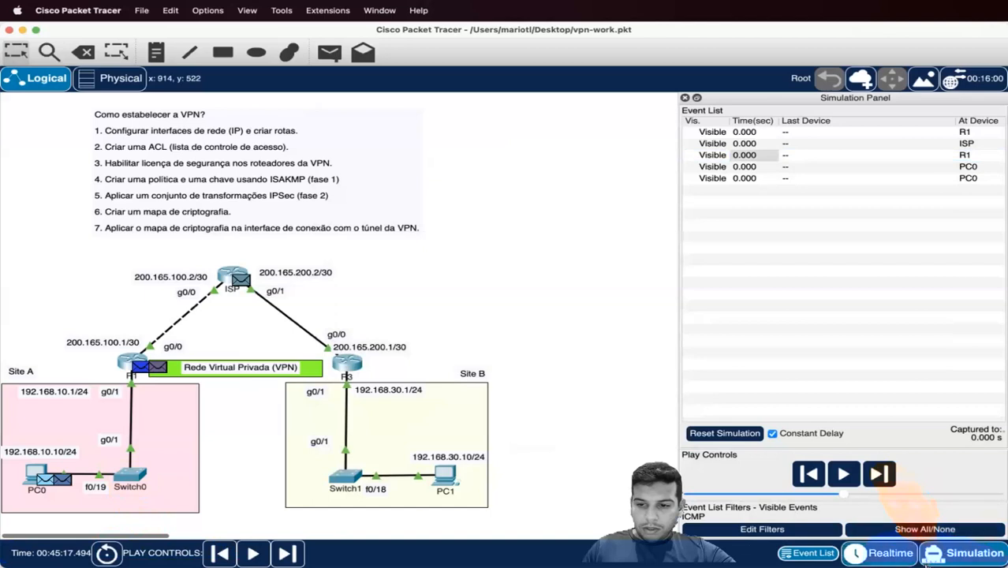
click(880, 553)
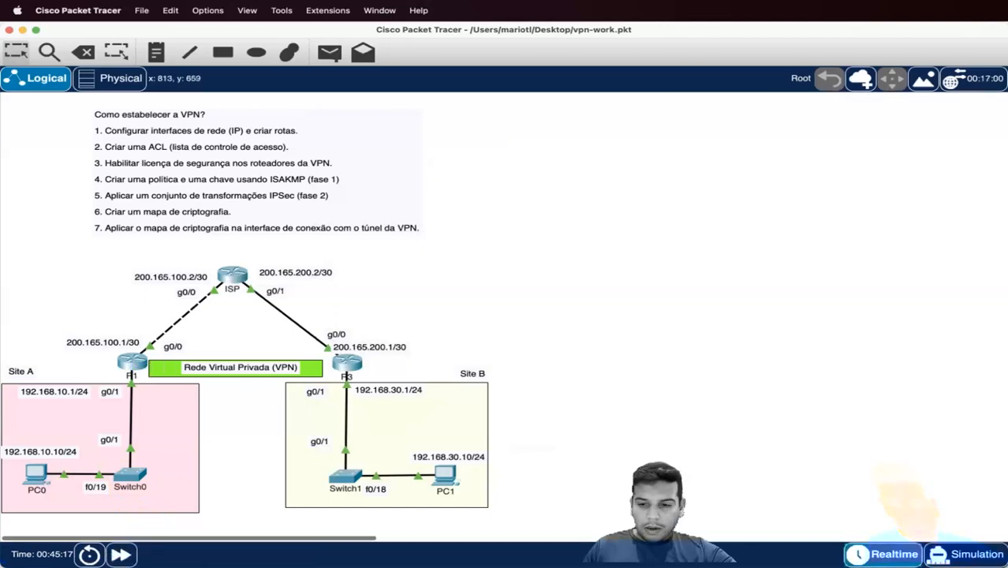
Abandon the new simple PDU, show the PDU list and delete the scenario with all its PDUs
click(329, 52)
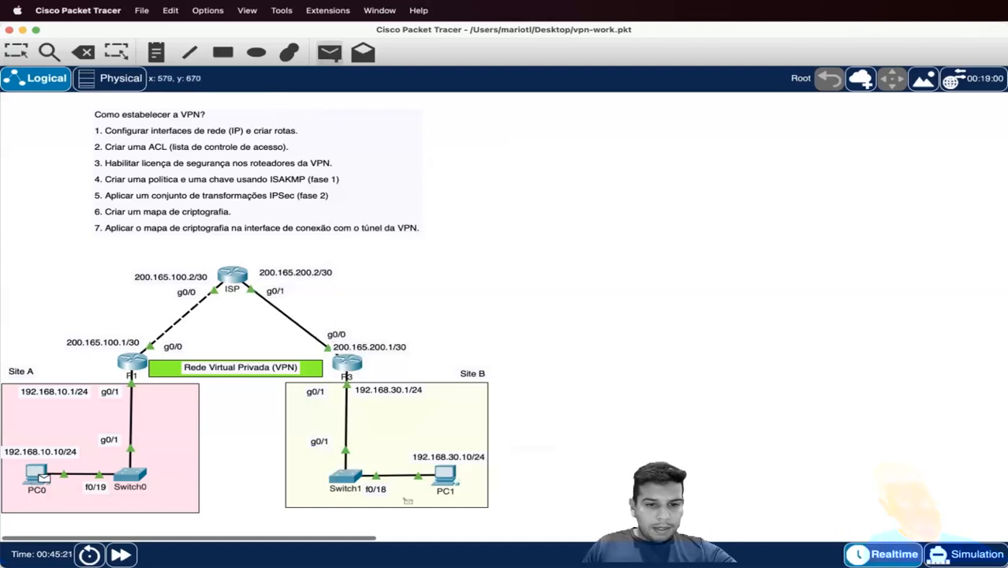
key(Escape)
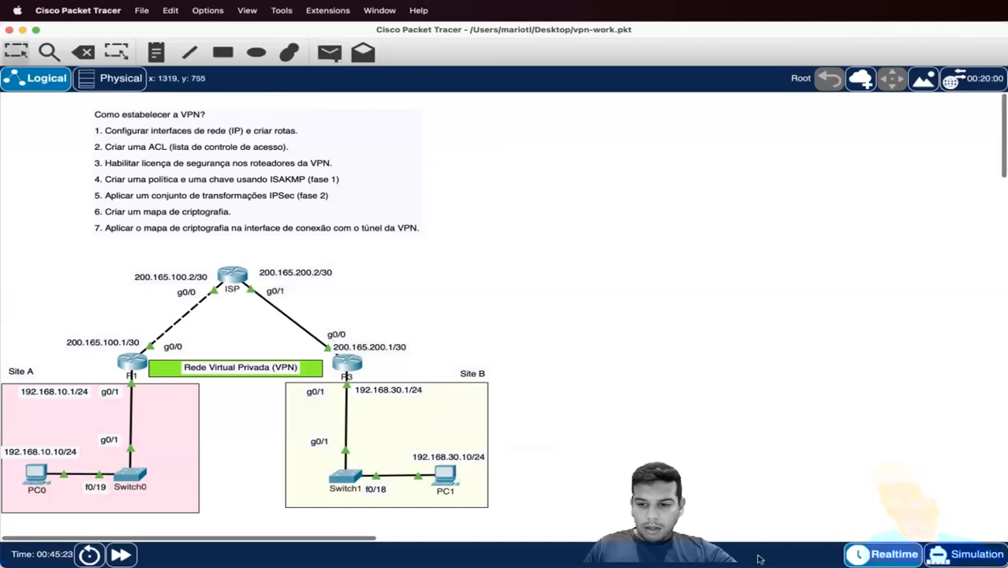
key(super+shift+b)
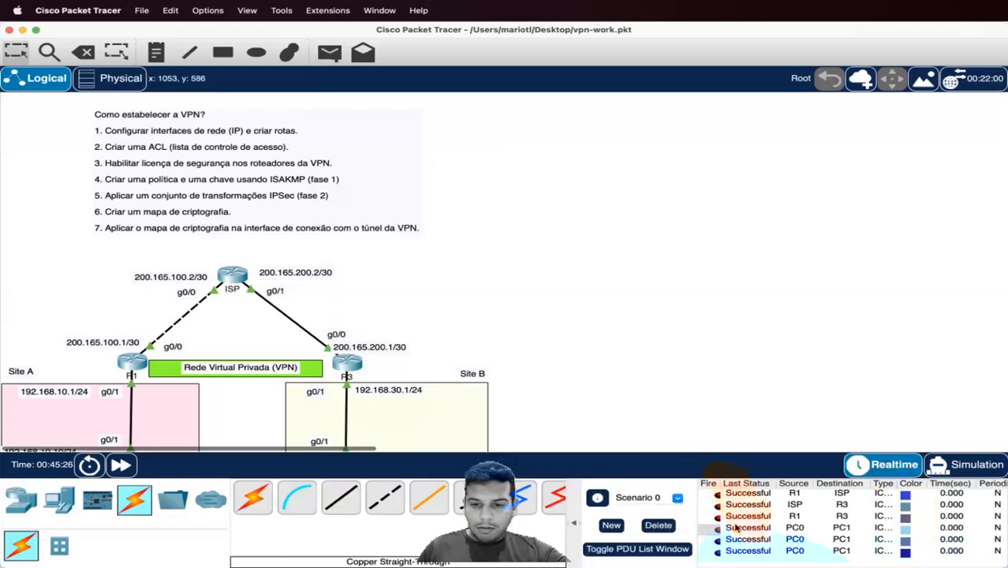
click(658, 525)
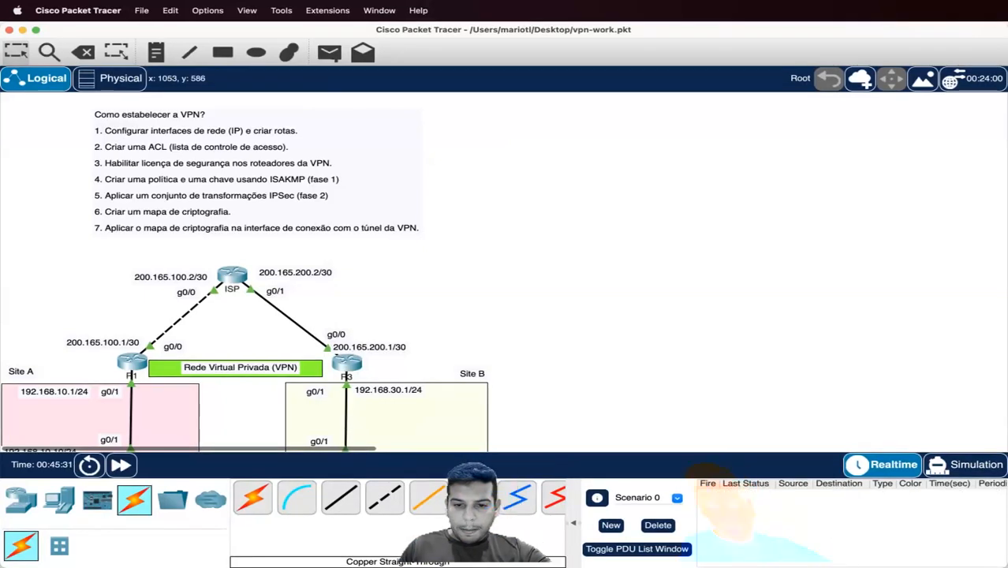
Test connectivity with a simple PDU from PC0 to PC1 in Realtime mode and delete the scenario with its PDU
scroll(378, 327, down, 3)
click(337, 51)
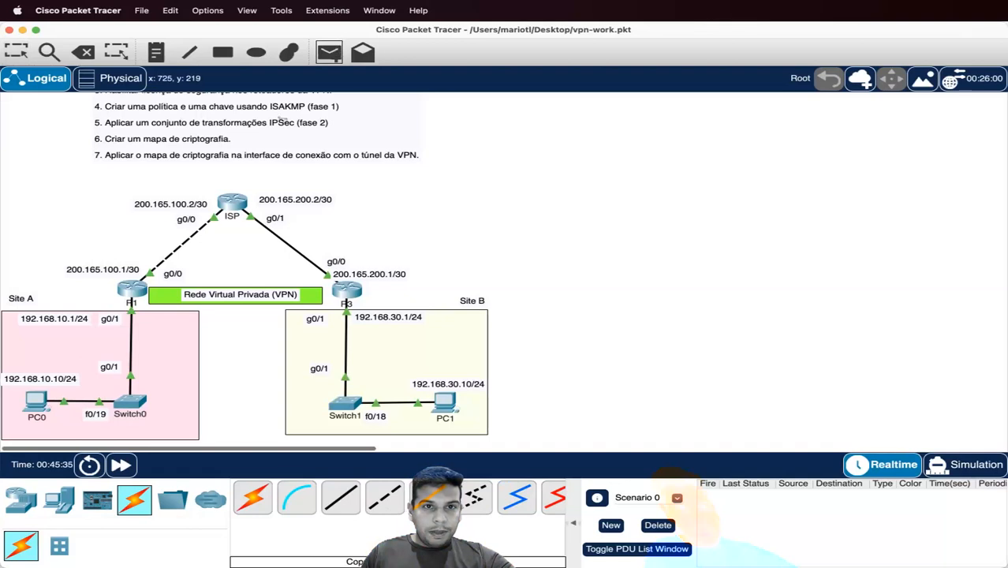
click(37, 402)
click(457, 406)
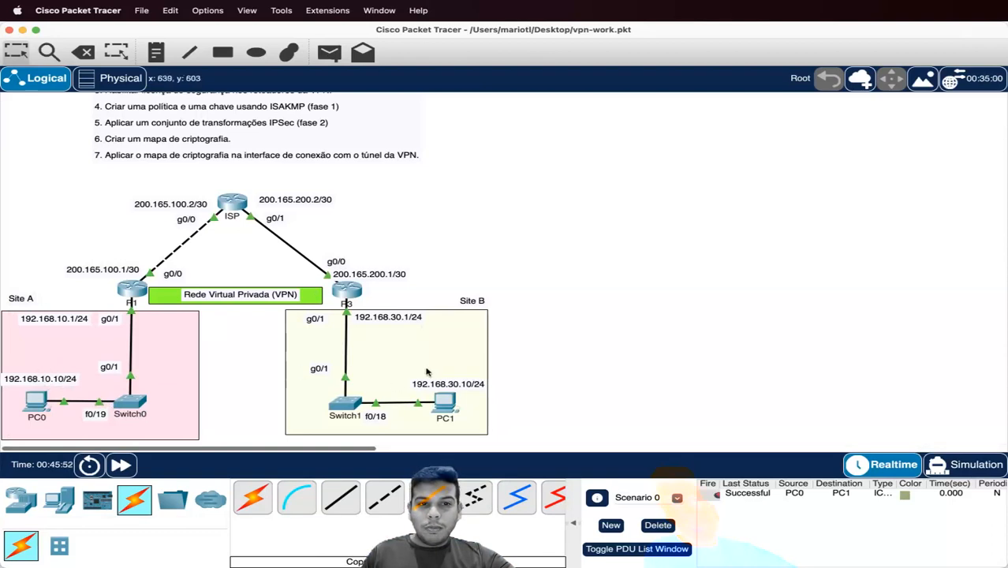
scroll(426, 371, up, 1)
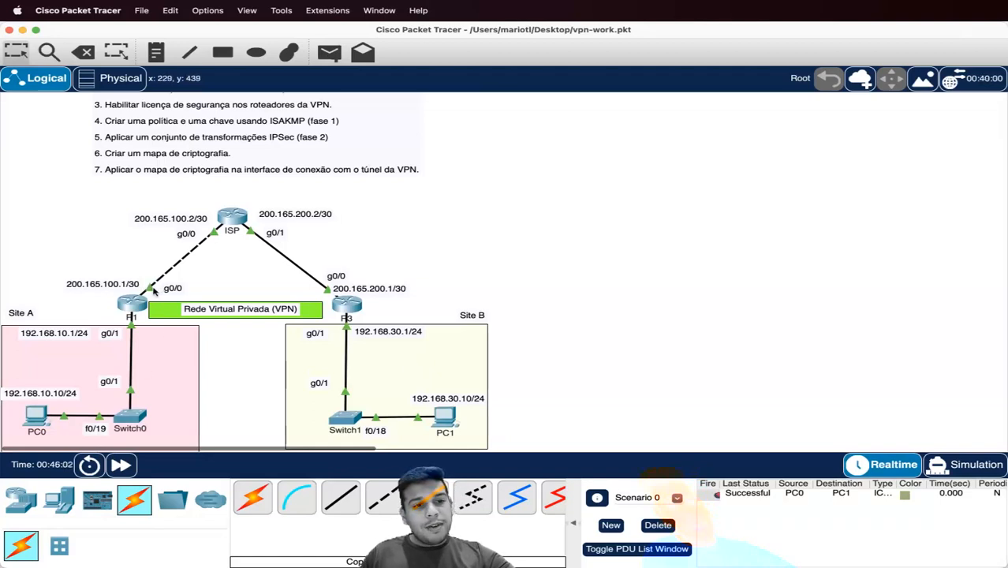
click(653, 526)
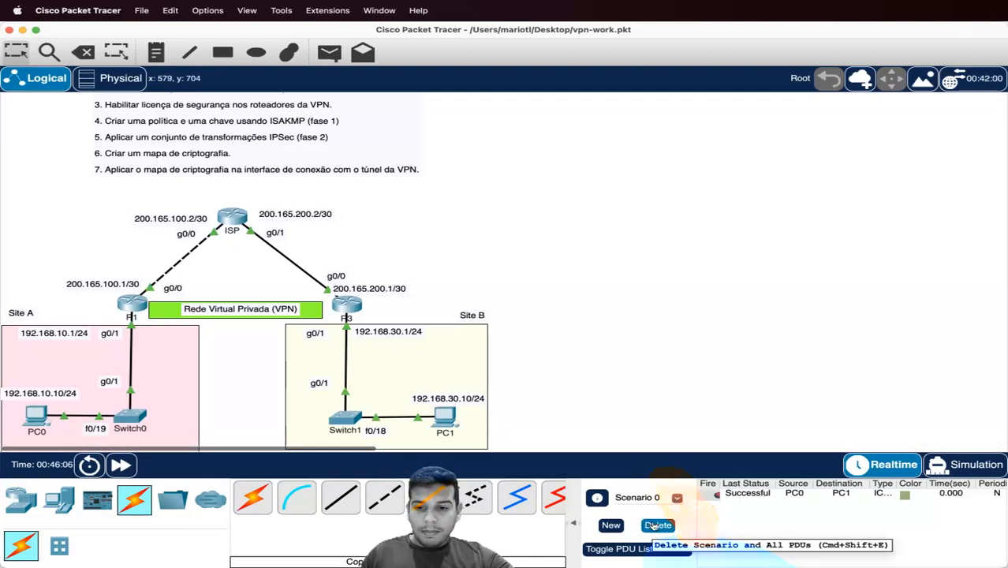
In Simulation mode, create a simple PDU from PC0 to PC1, hide the PDU list and advance the packet to R1
click(973, 464)
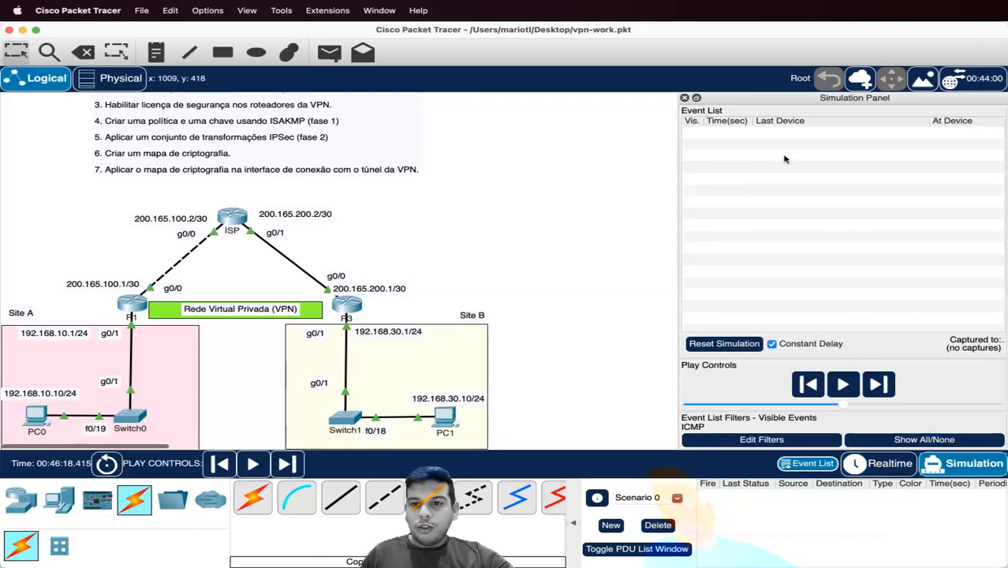
click(328, 52)
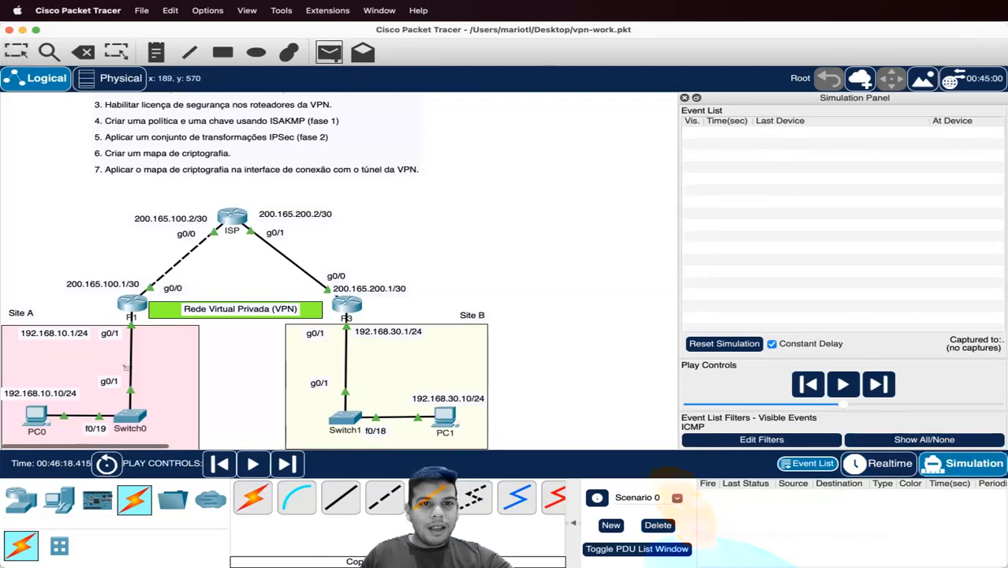
click(36, 414)
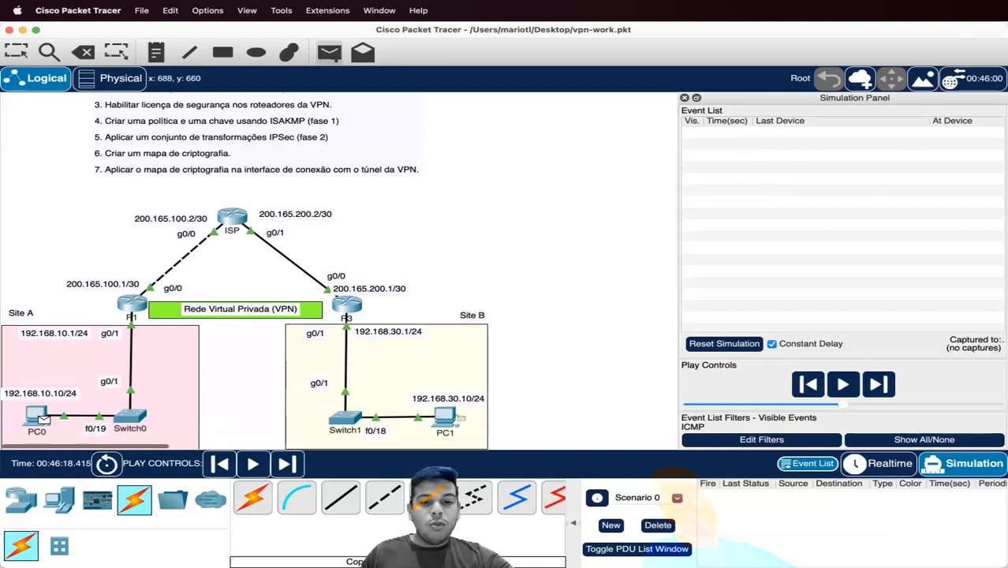
click(444, 415)
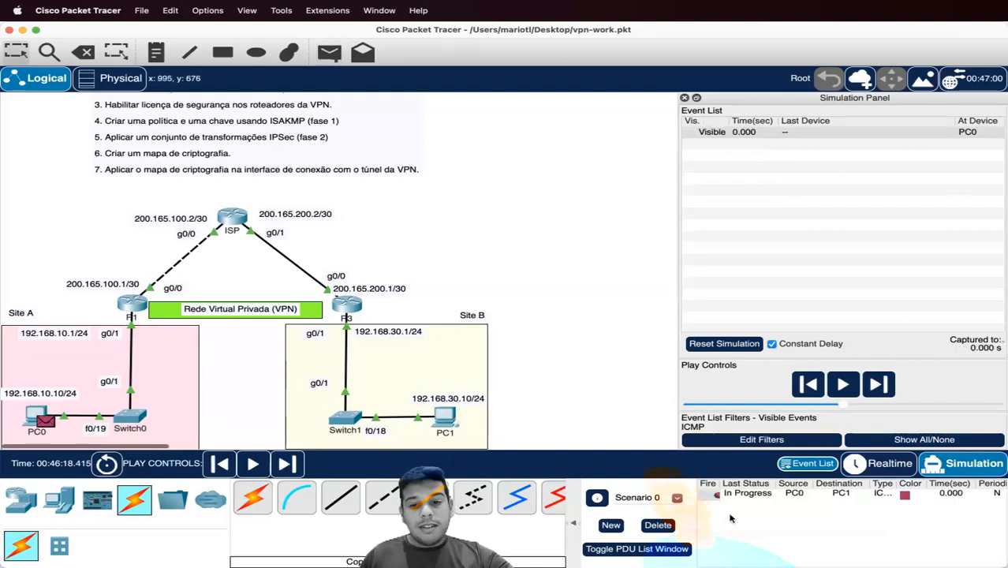
click(574, 522)
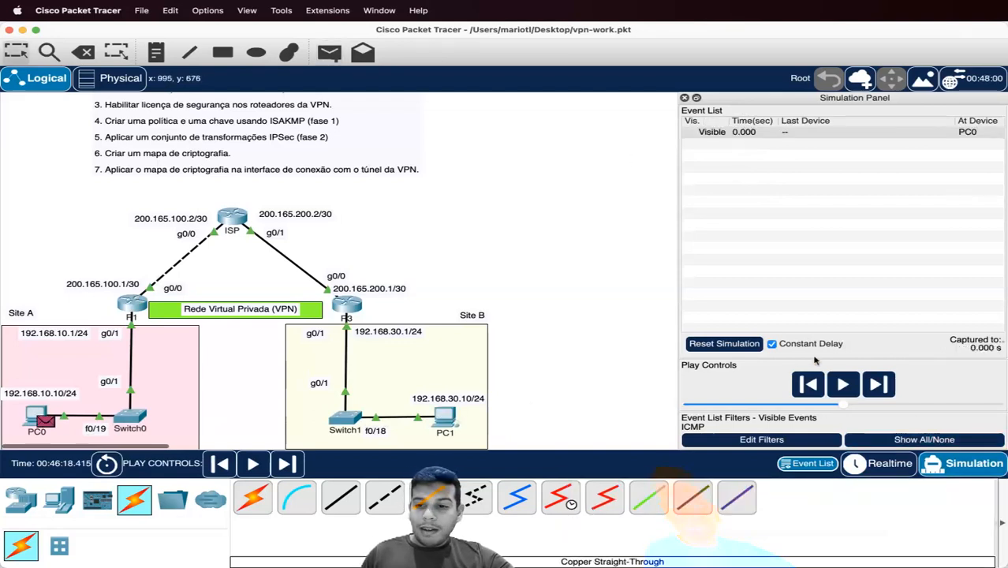
click(884, 390)
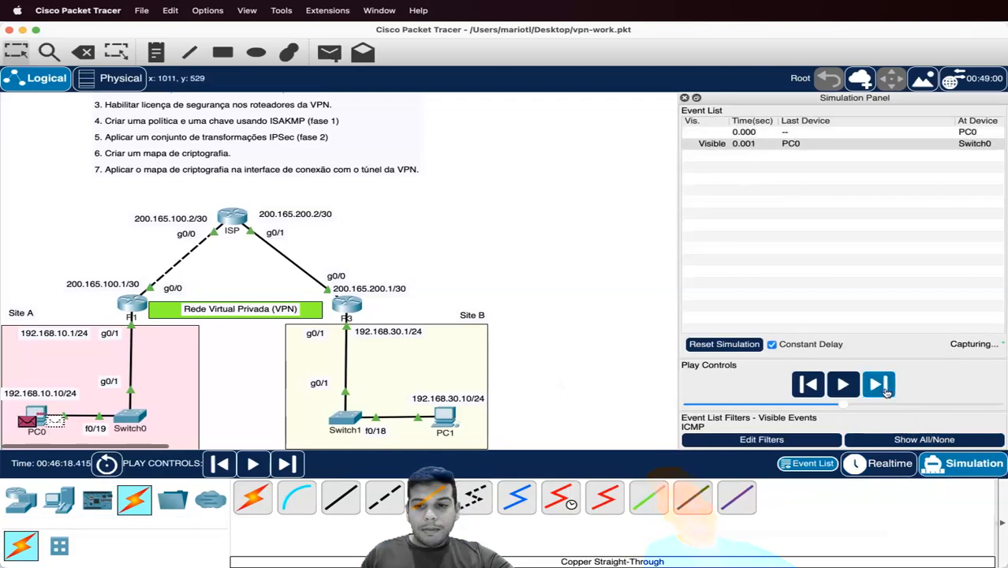
click(886, 387)
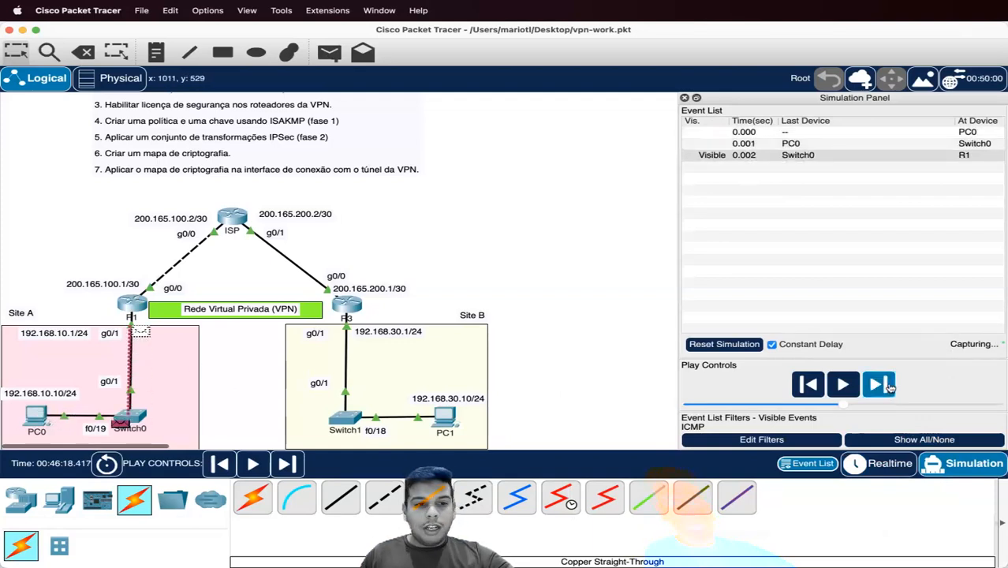
Examine the PDU at R1, going from the inbound Layer 3 header through the outbound layers to Layer 1
click(139, 309)
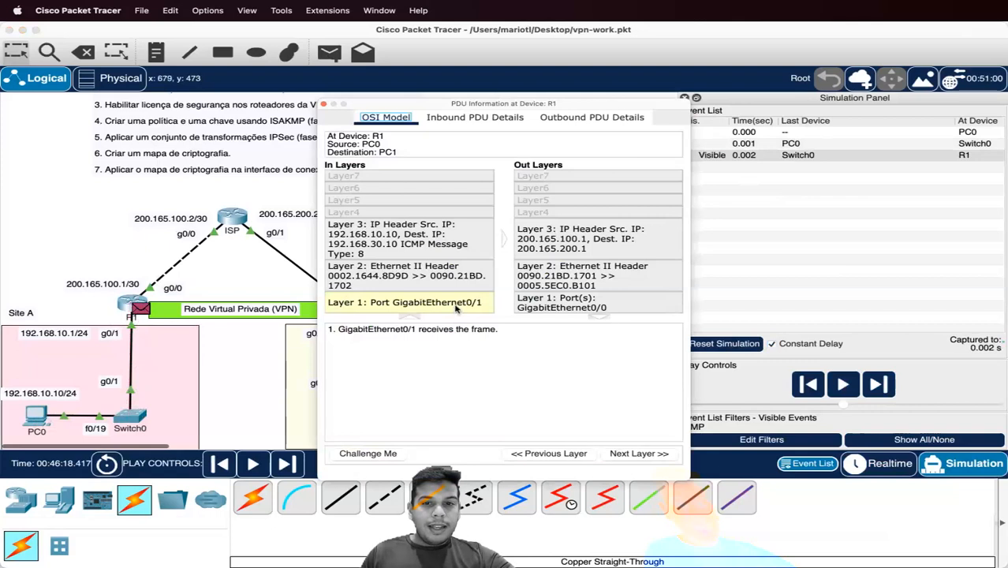
click(378, 251)
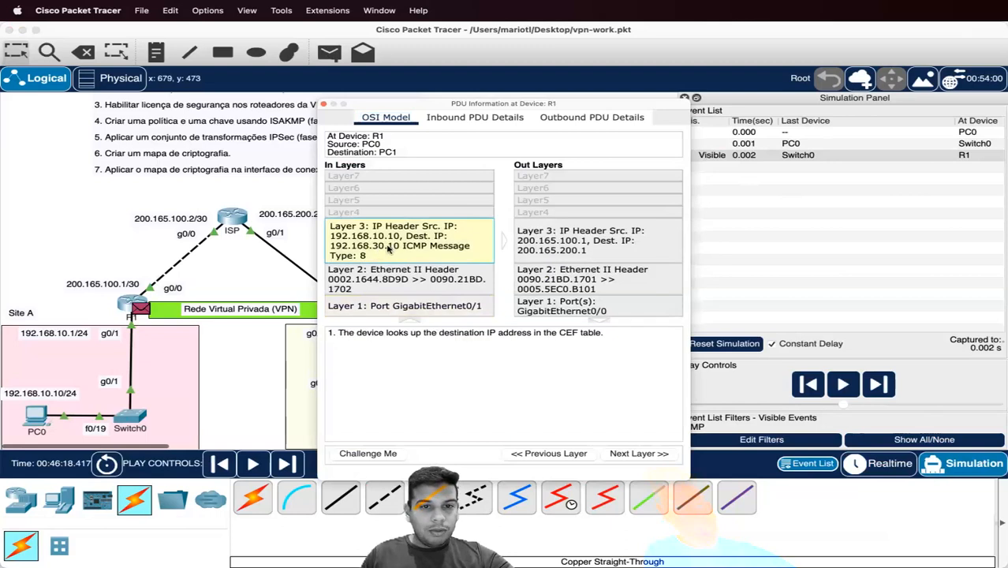
click(647, 454)
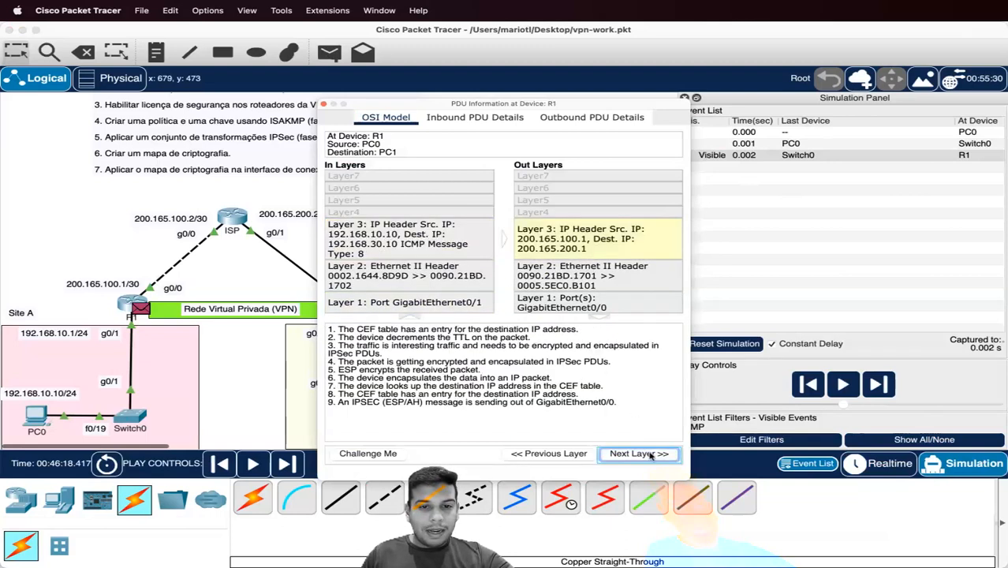
click(650, 455)
click(653, 453)
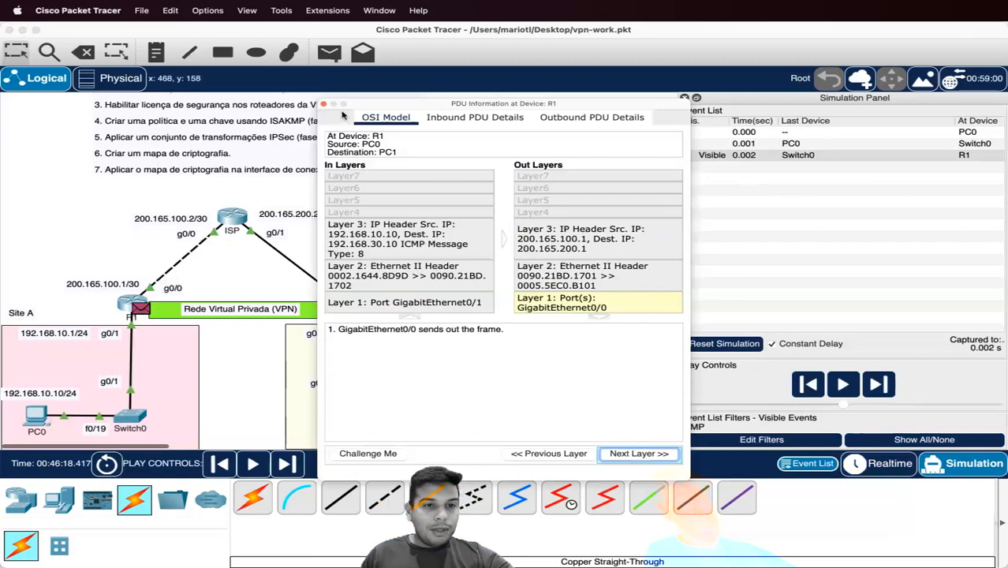
Advance the packet to ISP, close R1's PDU information and examine the inbound PDU details at ISP
click(878, 384)
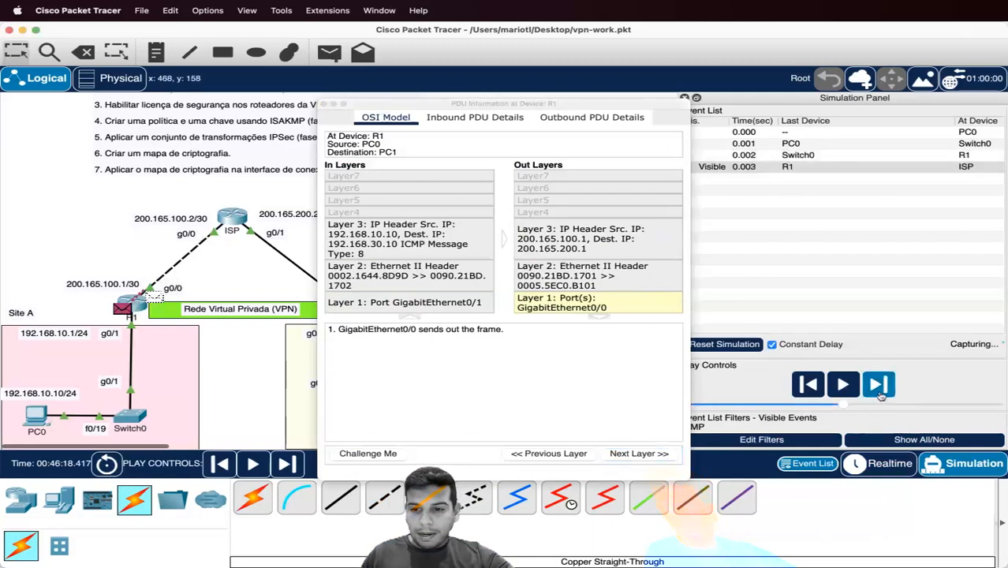
click(324, 103)
click(241, 222)
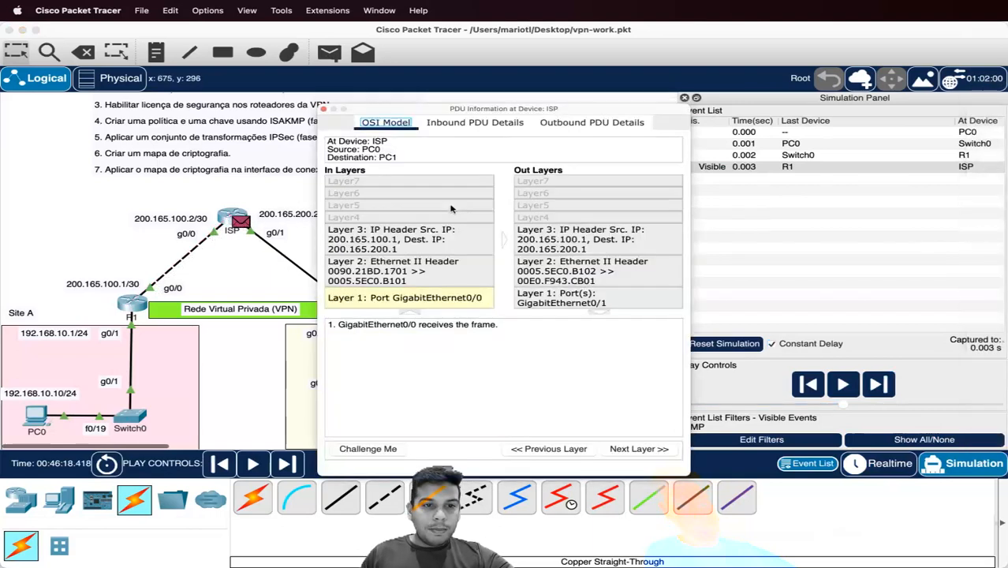
click(443, 123)
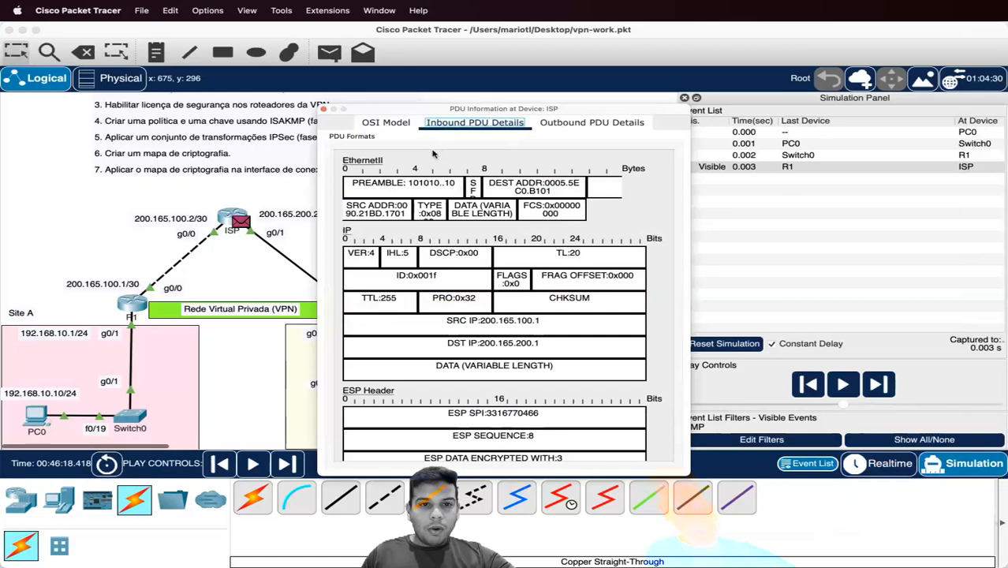
Examine the ESP header of the inbound PDU at ISP, focusing on the encryption, authentication and encrypted data fields
scroll(386, 413, down, 3)
click(345, 345)
drag(425, 410, 568, 402)
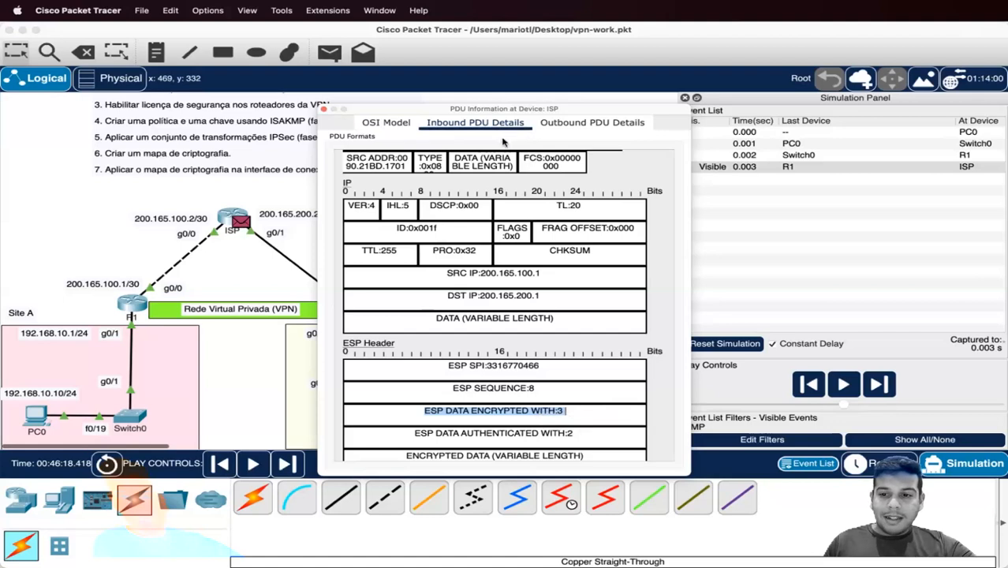
scroll(533, 430, down, 2)
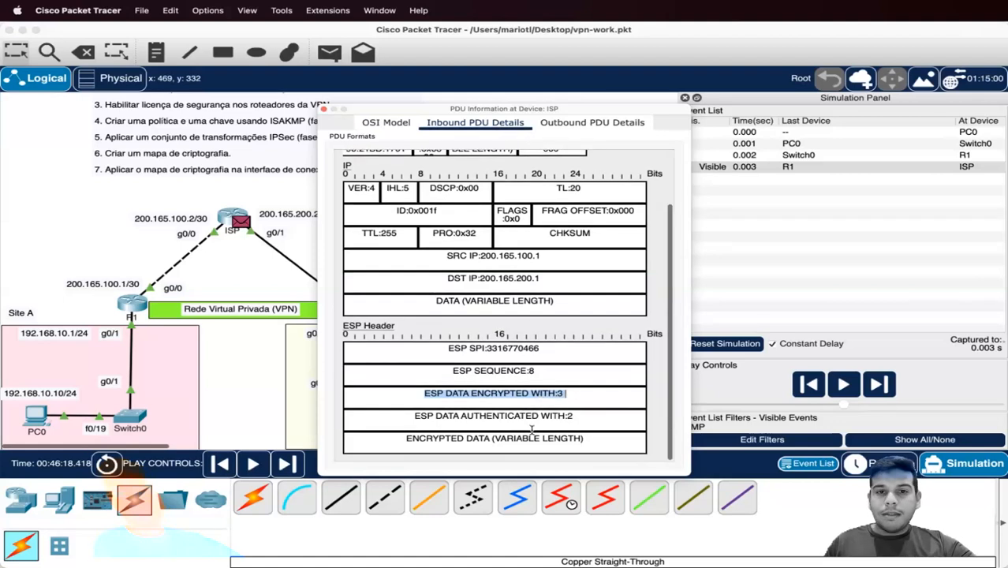
scroll(531, 429, up, 4)
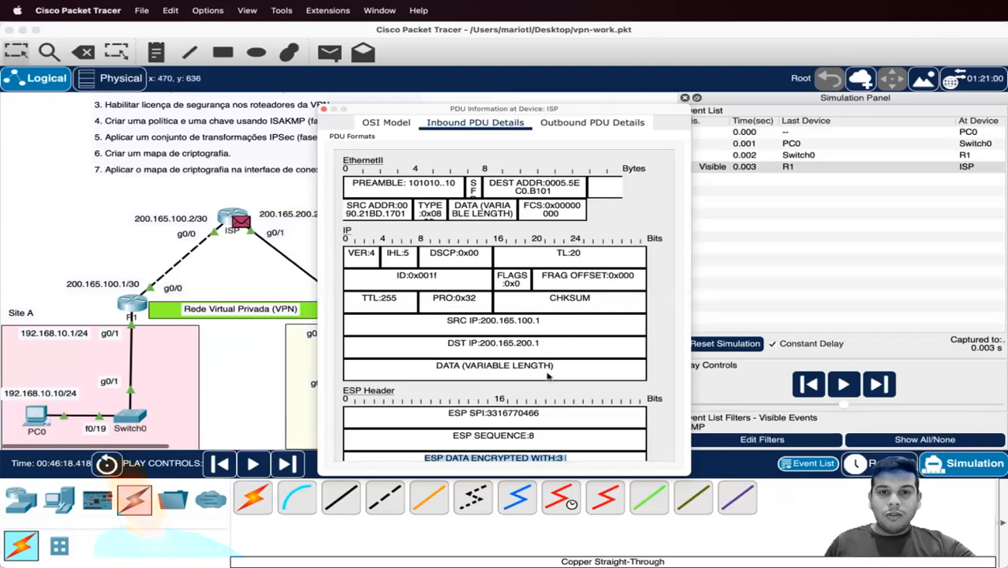
scroll(533, 404, down, 1)
scroll(533, 405, up, 1)
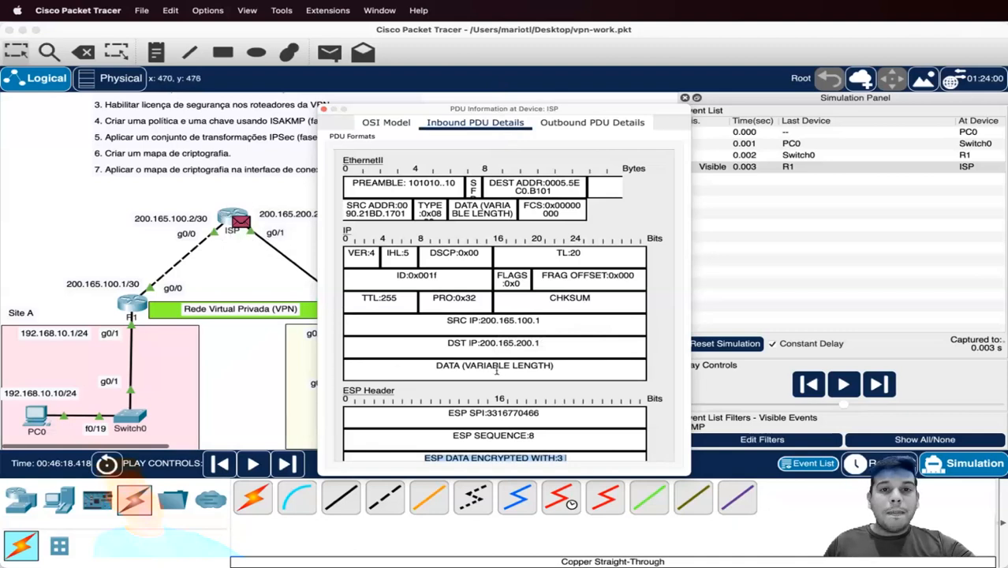
Check the source and destination IPs in ISP's inbound PDU, review its outbound PDU details and close the PDU information
drag(479, 331, 561, 335)
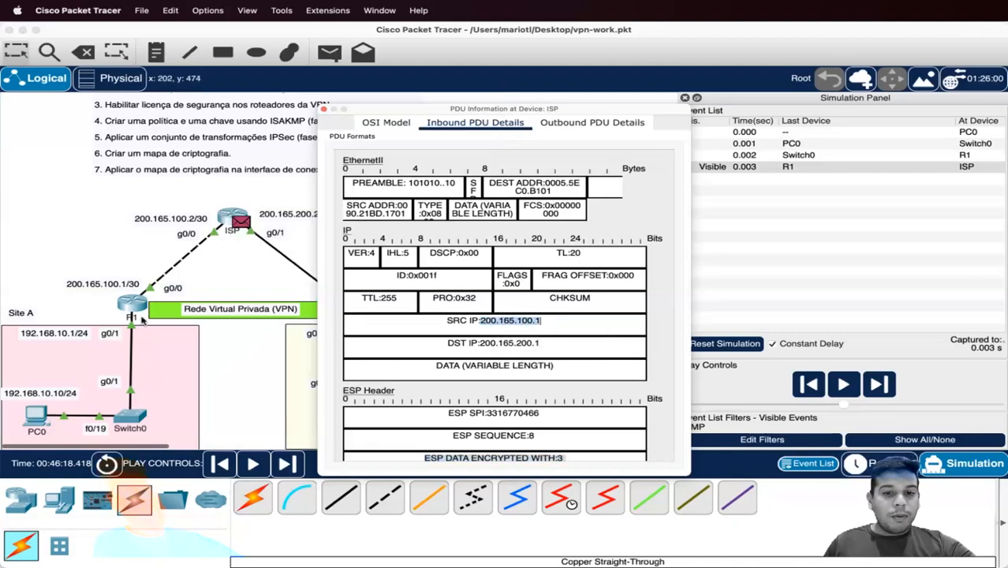
drag(480, 343, 544, 343)
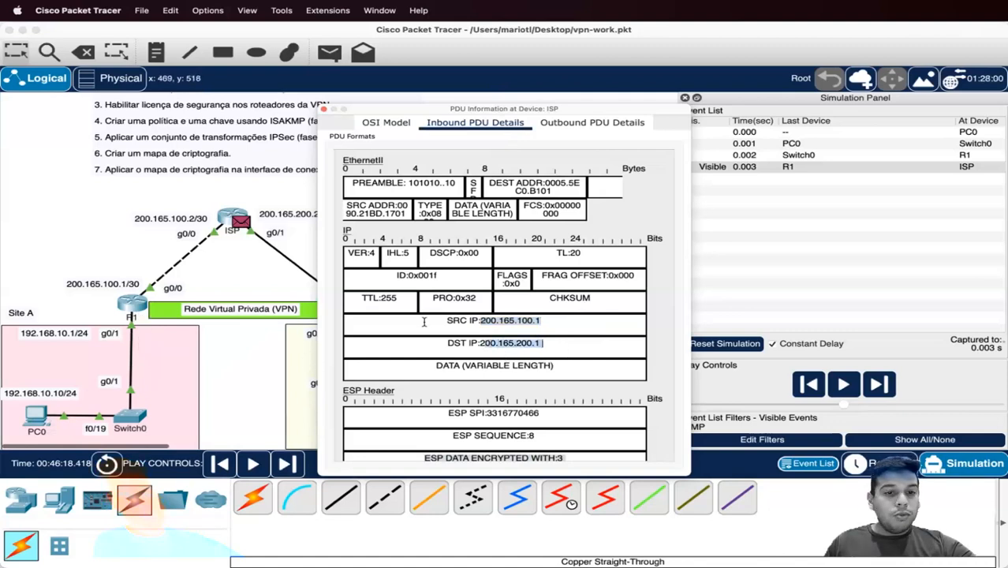
scroll(516, 403, down, 3)
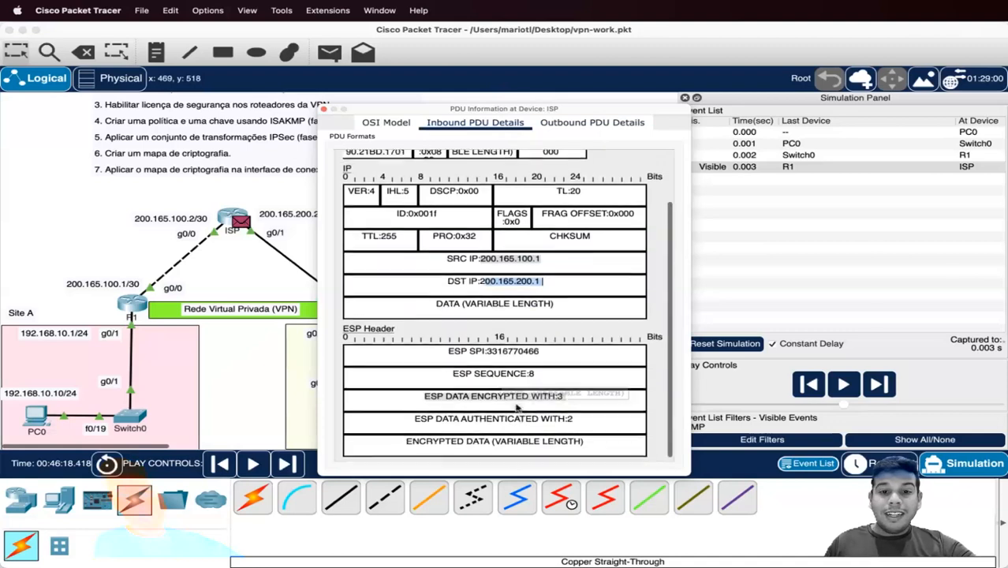
scroll(516, 404, up, 3)
click(634, 126)
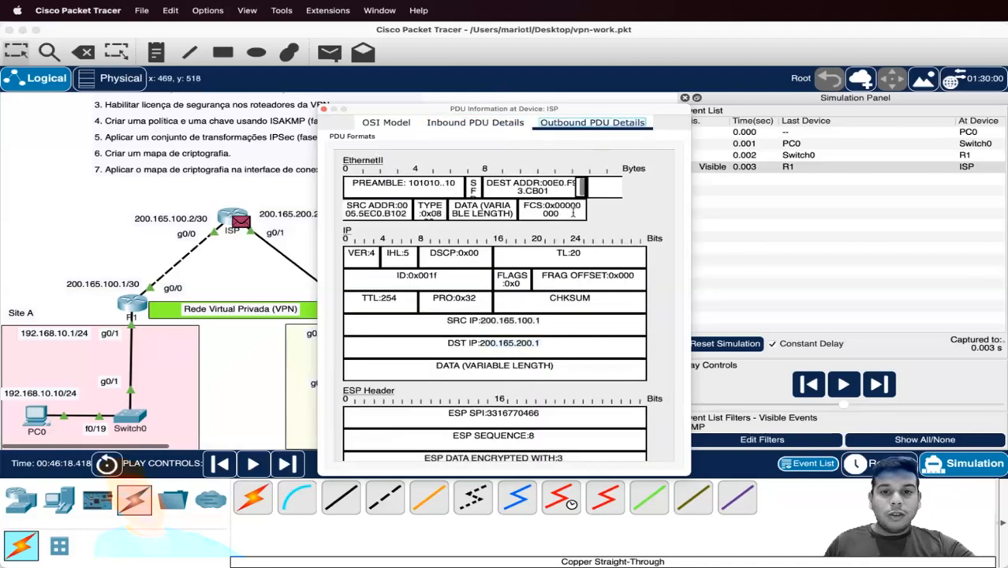
scroll(617, 329, down, 3)
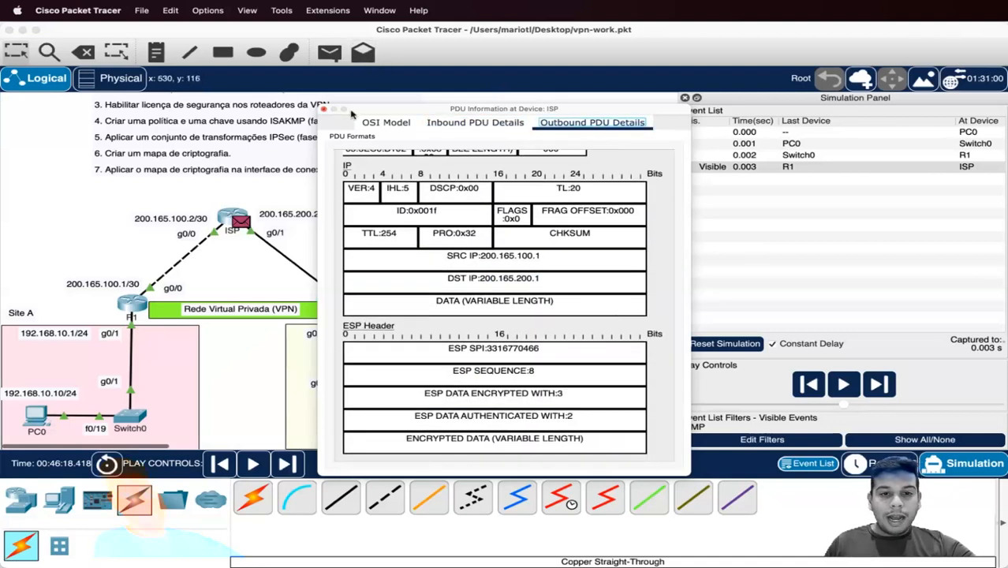
click(323, 108)
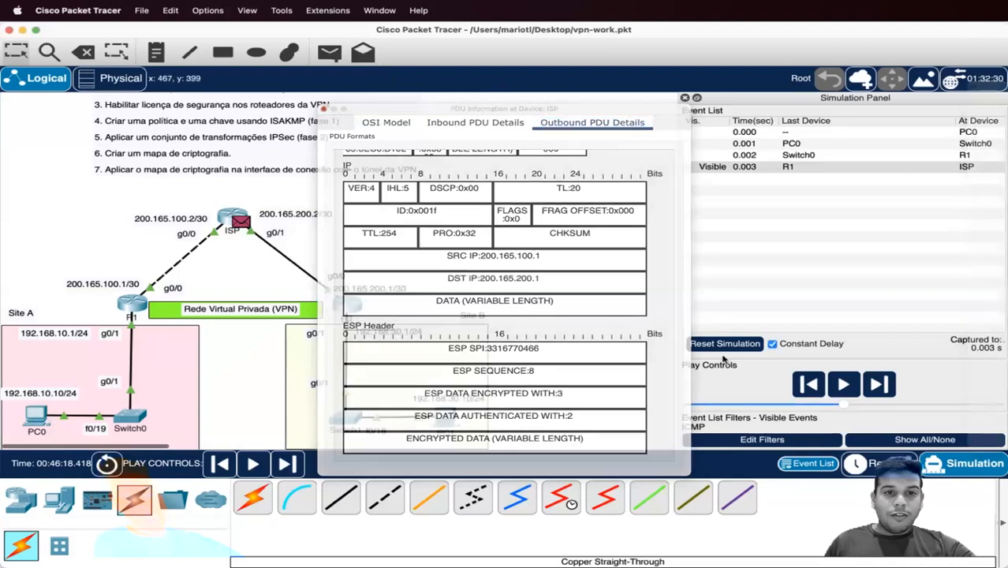
Advance the packet to R3 and examine the IP and ESP headers in R3's inbound PDU details
click(879, 384)
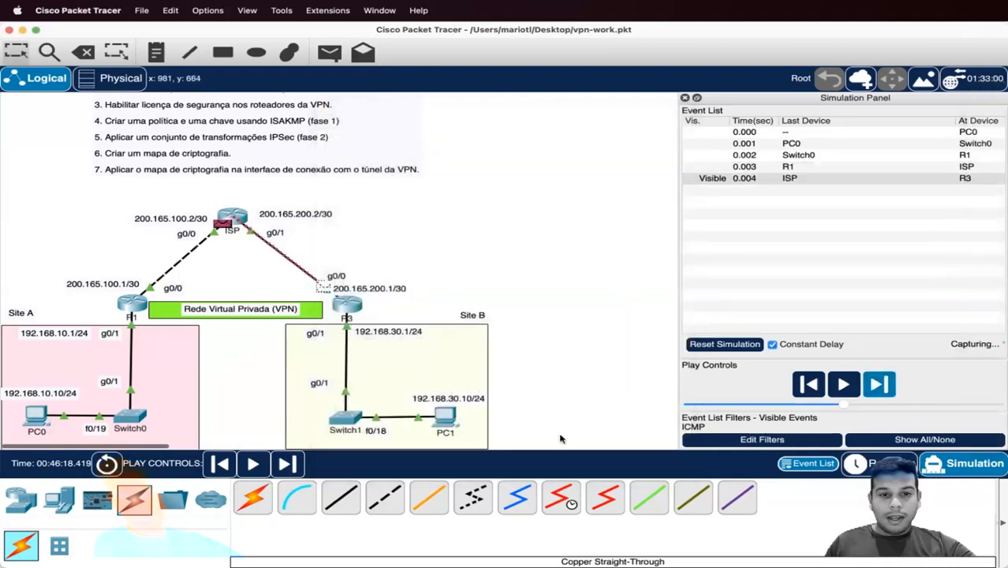
click(355, 306)
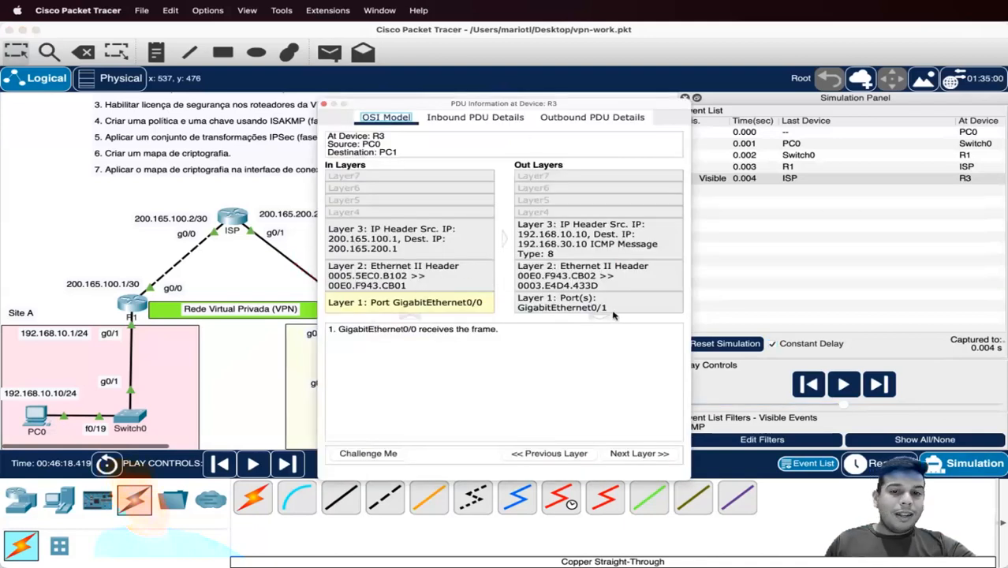
click(474, 118)
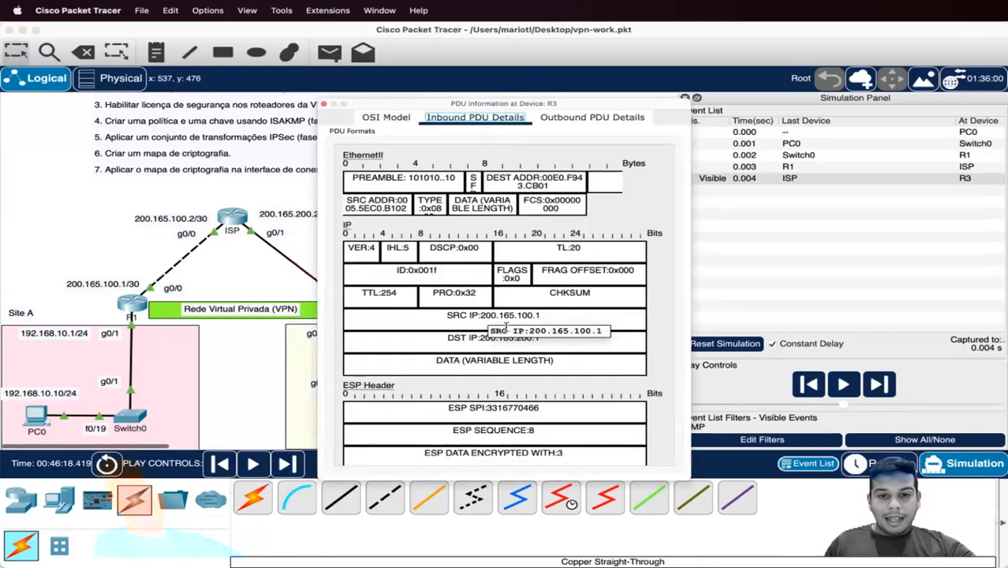
scroll(505, 325, down, 3)
scroll(549, 418, up, 3)
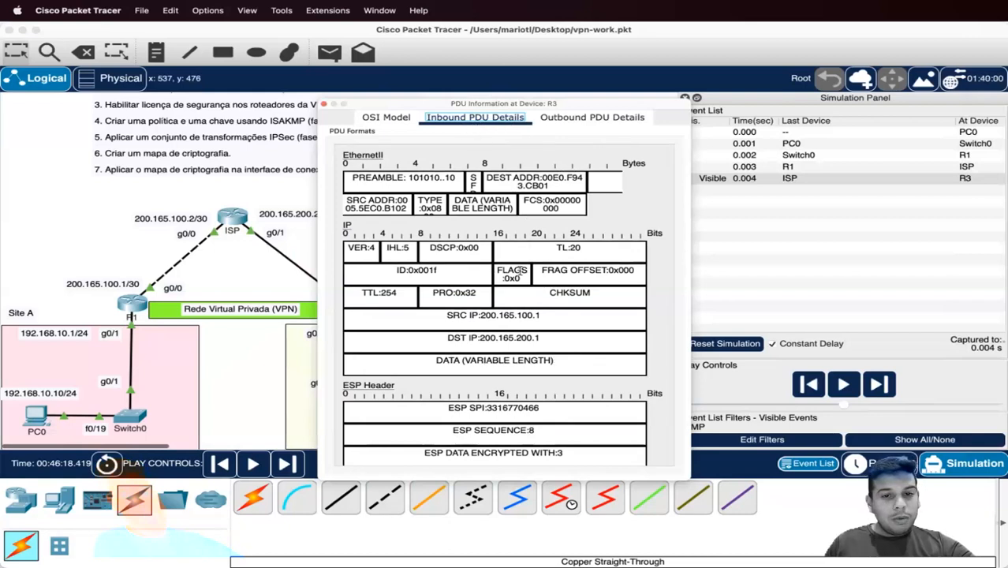
click(480, 328)
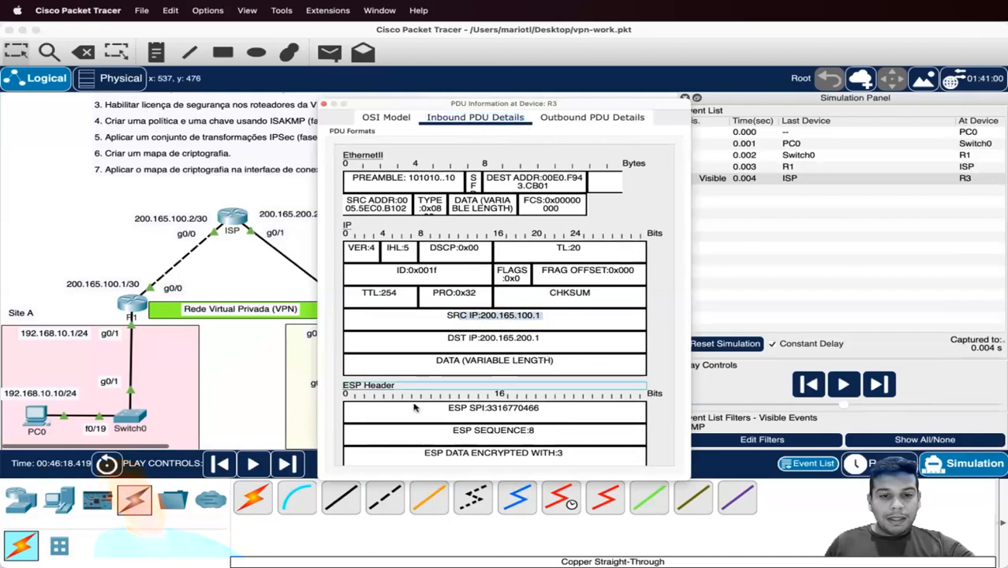
Examine the IP and ICMP headers in R3's outbound PDU details, moving the window off the topology, and close the PDU information
click(591, 118)
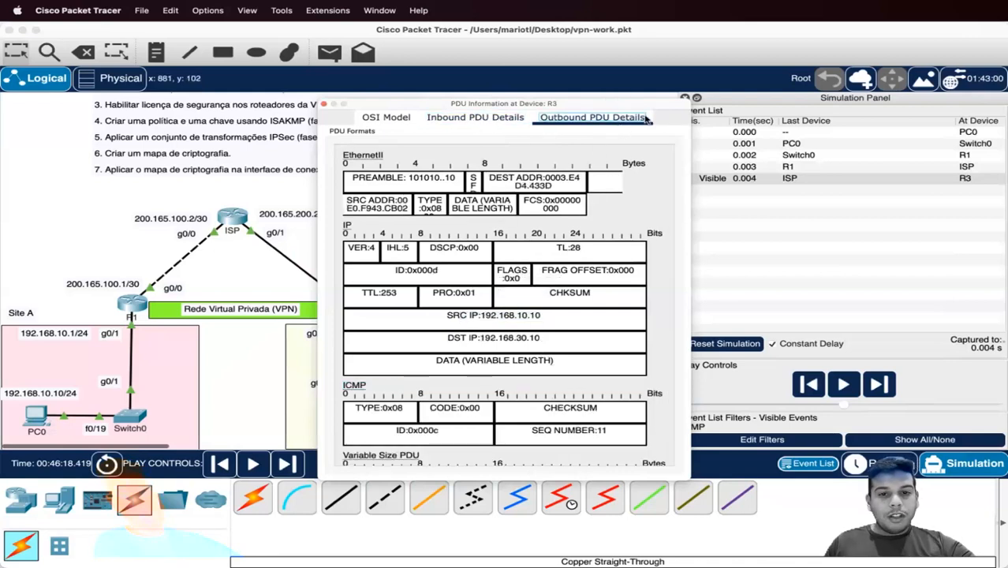
drag(467, 106, 552, 94)
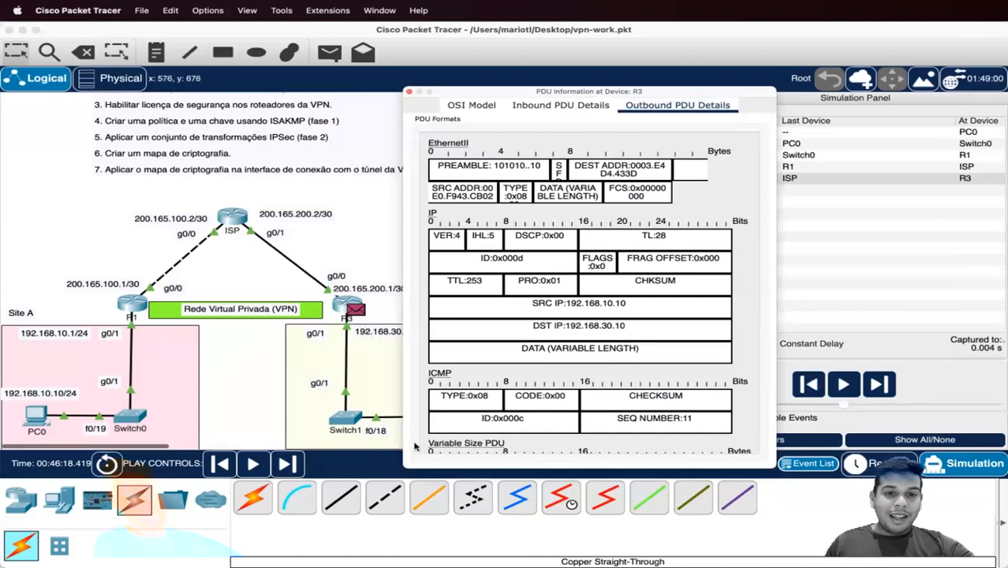
drag(632, 314, 574, 314)
scroll(576, 316, down, 1)
scroll(575, 315, up, 1)
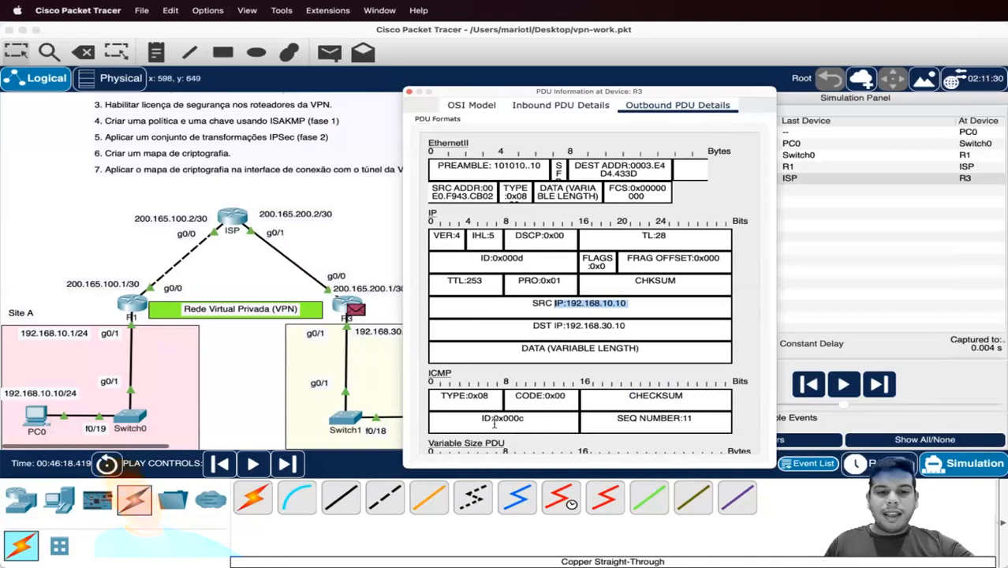
click(409, 91)
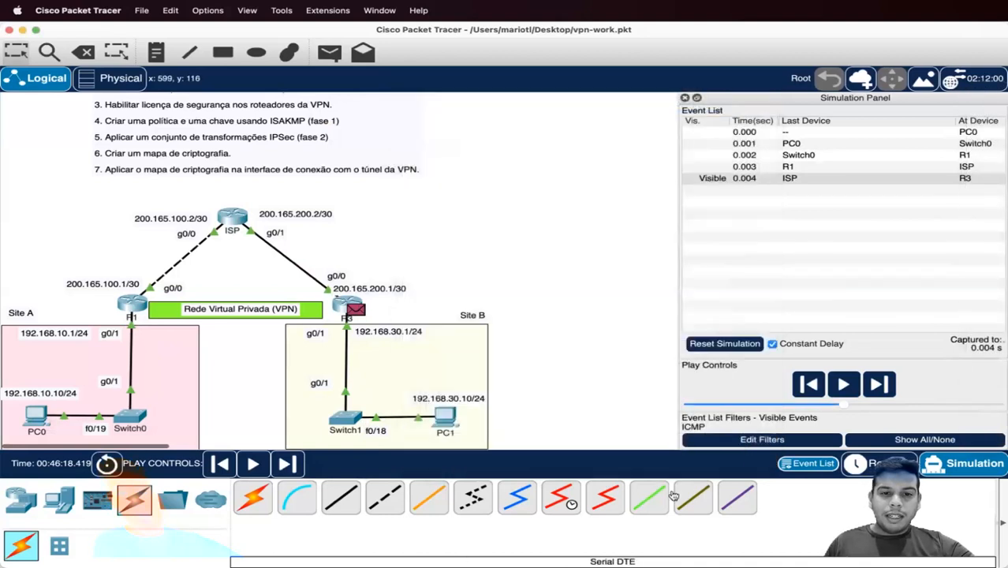
Advance the packet from R3 to PC1 and its reply back through R3 and ISP to R1
click(880, 384)
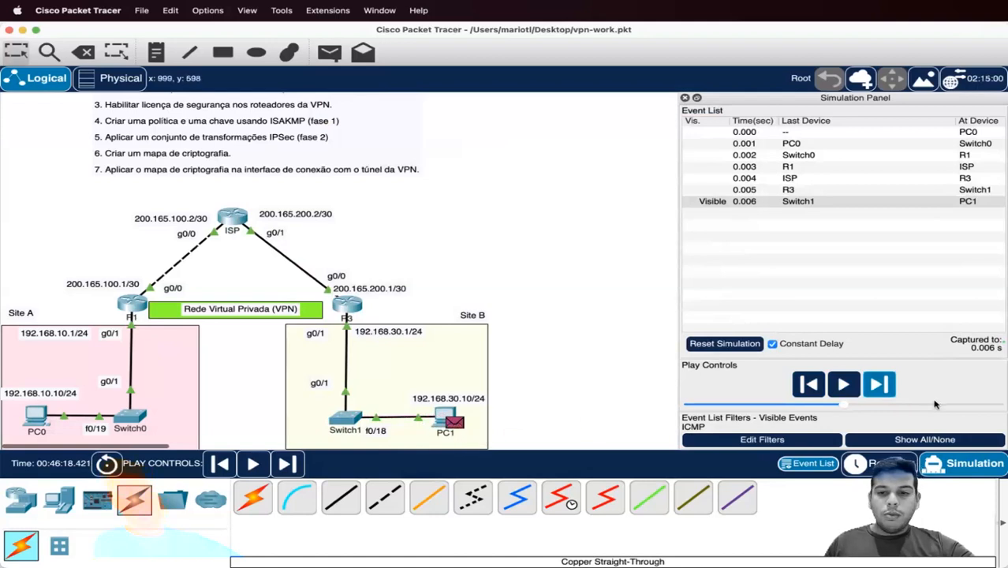
key(alt+c)
key(alt+c)
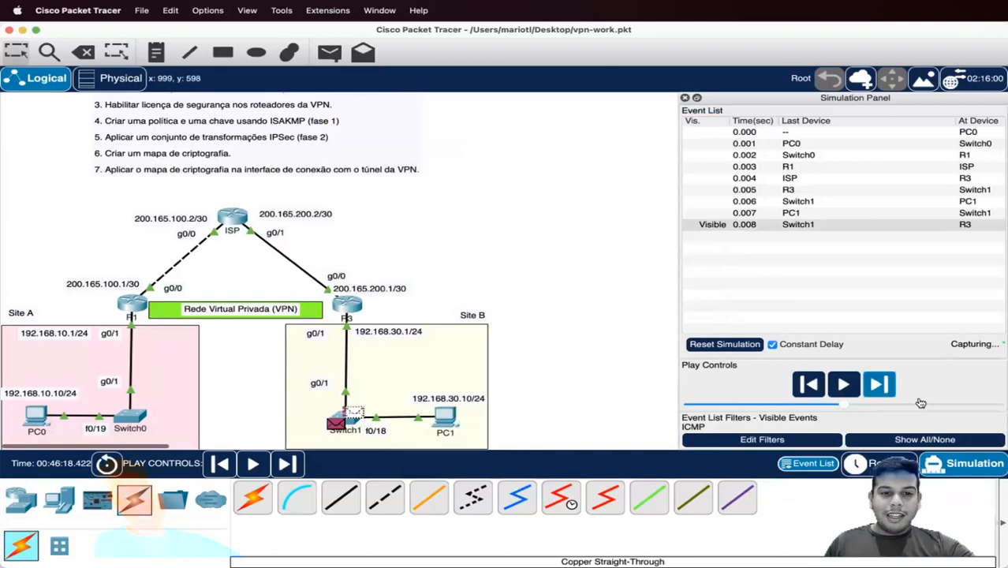
click(876, 383)
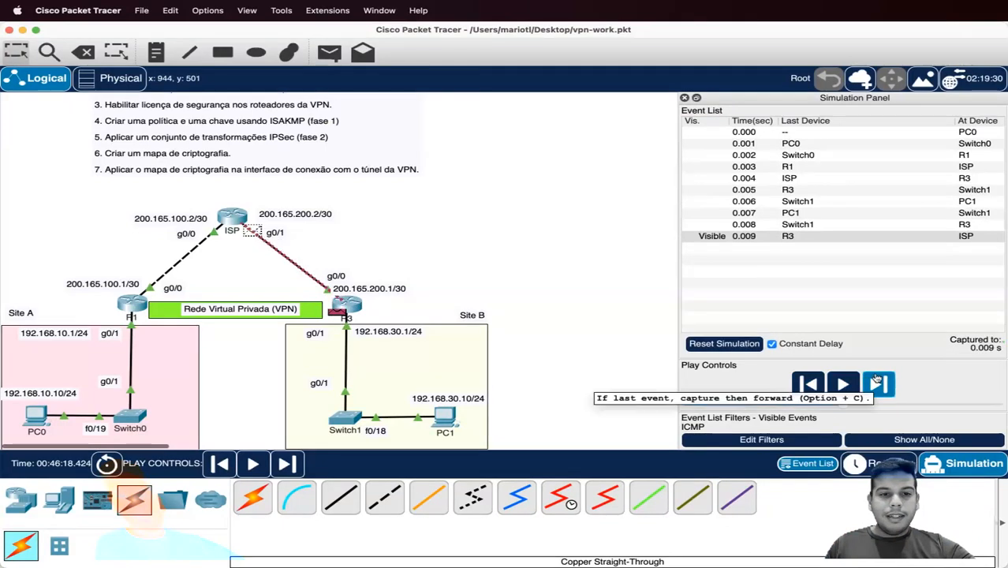
click(876, 383)
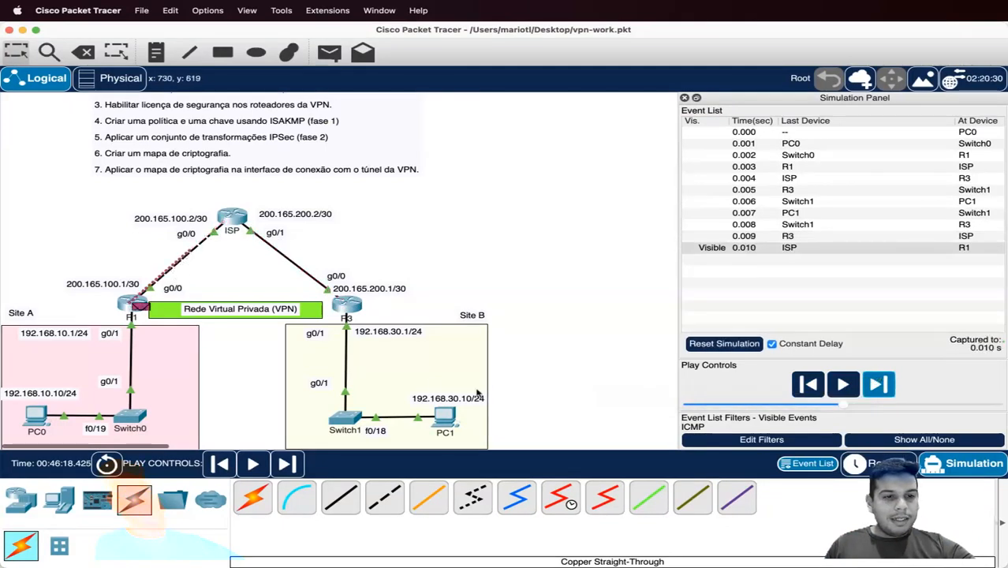
Examine the reply's inbound PDU details at R1, checking the ESP header and the source and destination IPs
click(141, 308)
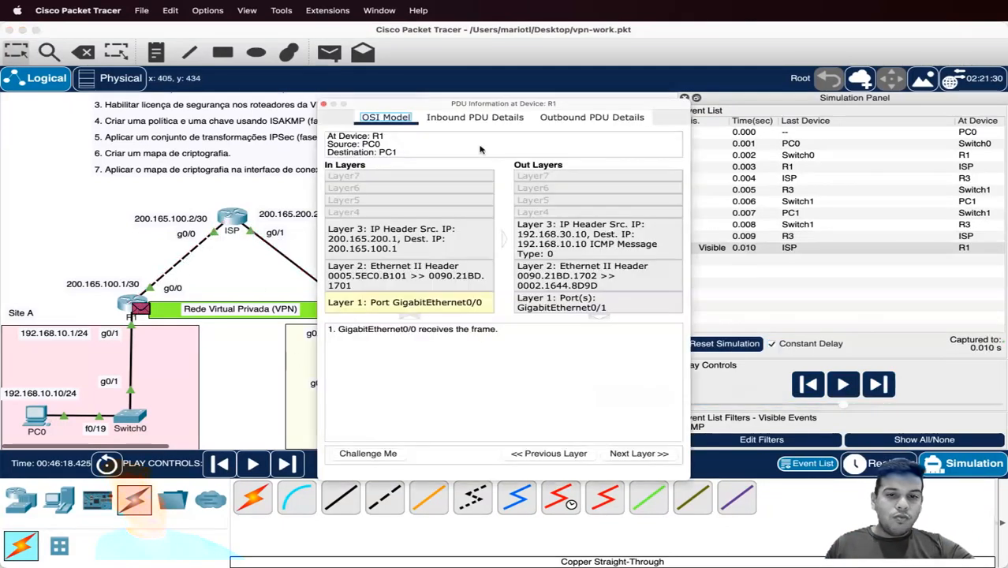
click(610, 118)
click(474, 117)
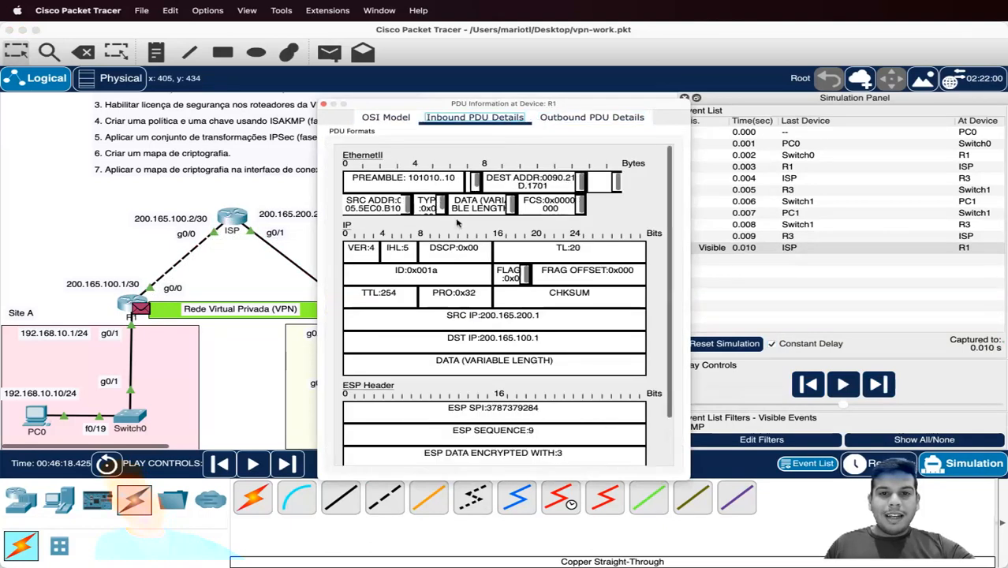
scroll(410, 316, down, 3)
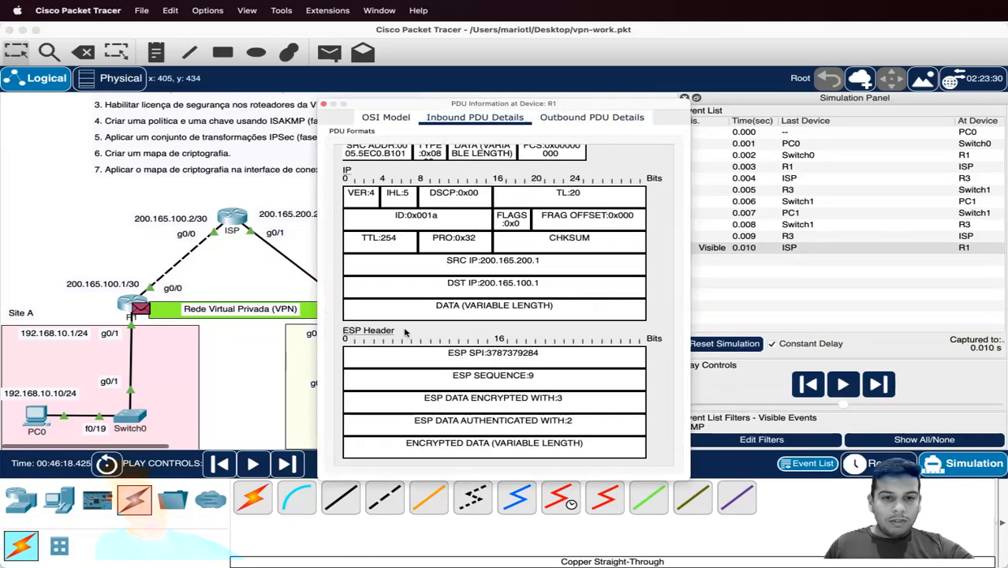
scroll(404, 332, up, 2)
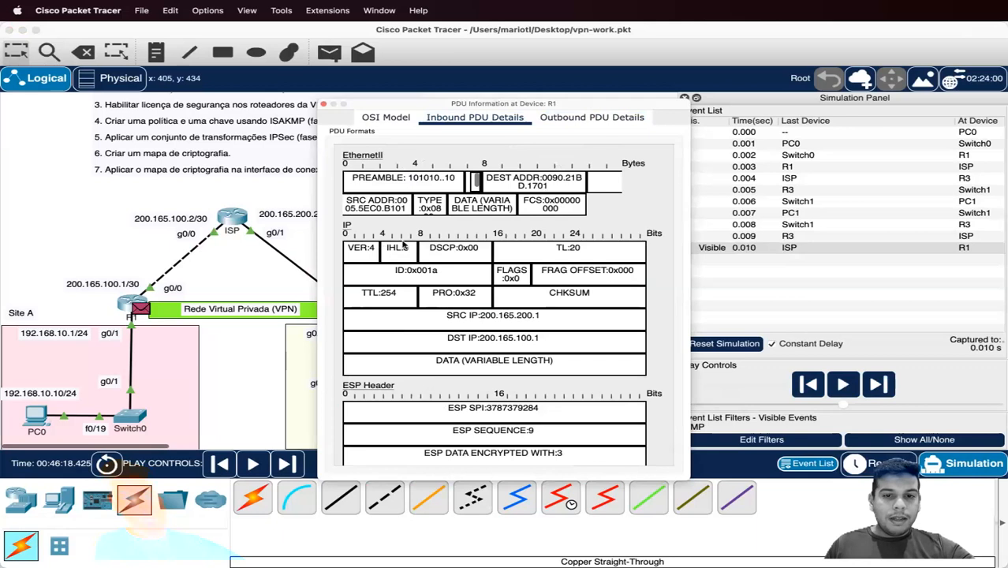
drag(482, 315, 548, 315)
drag(479, 338, 543, 338)
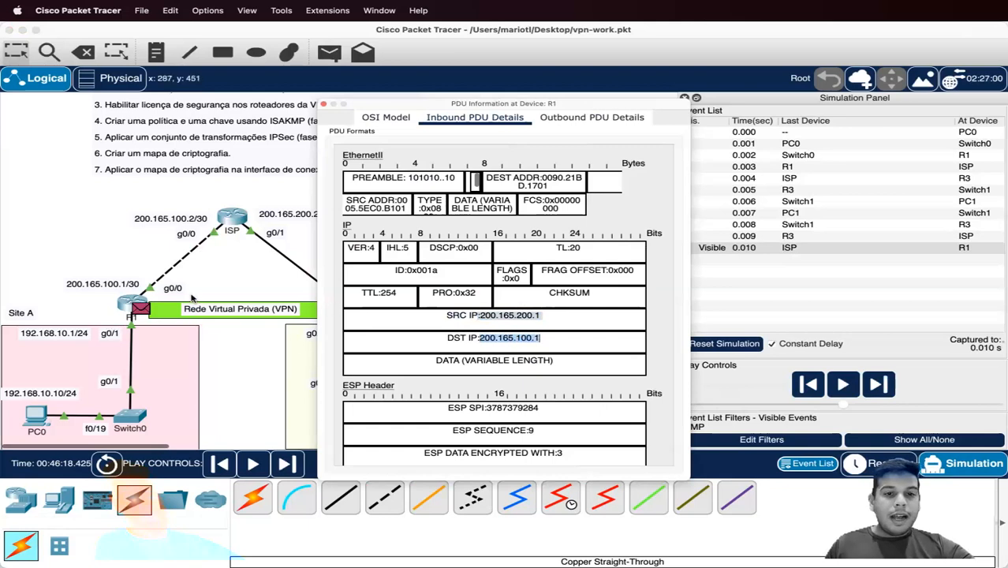
Check the source and destination IPs in R1's outbound PDU details, close the PDU information and review the ISP router in the topology
click(591, 116)
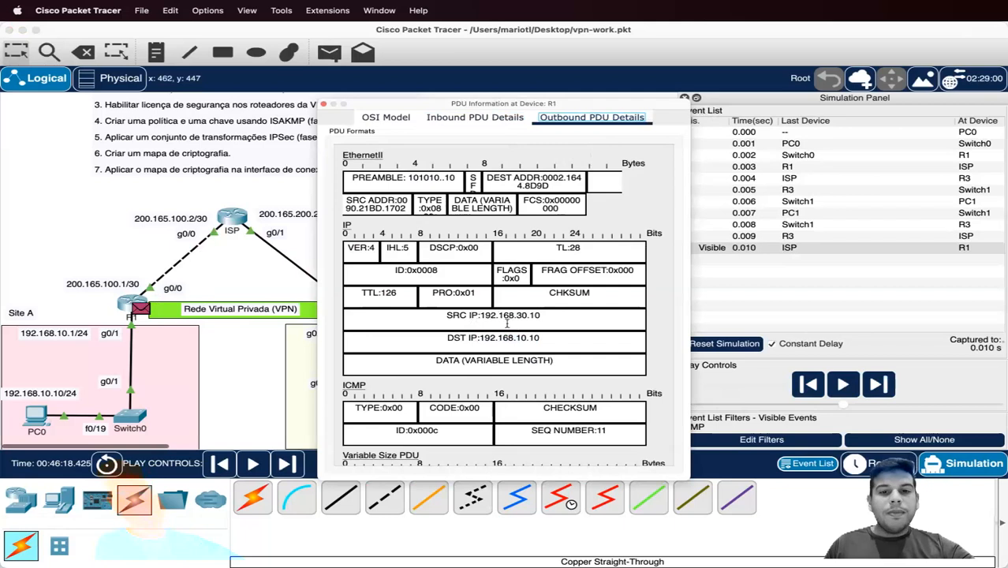
drag(444, 315, 452, 337)
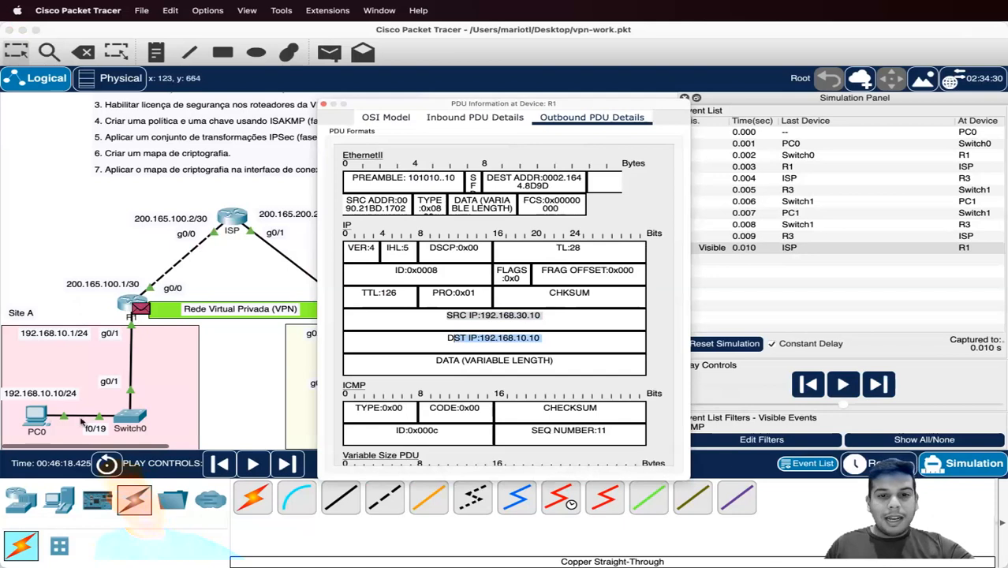
click(324, 104)
scroll(478, 274, down, 1)
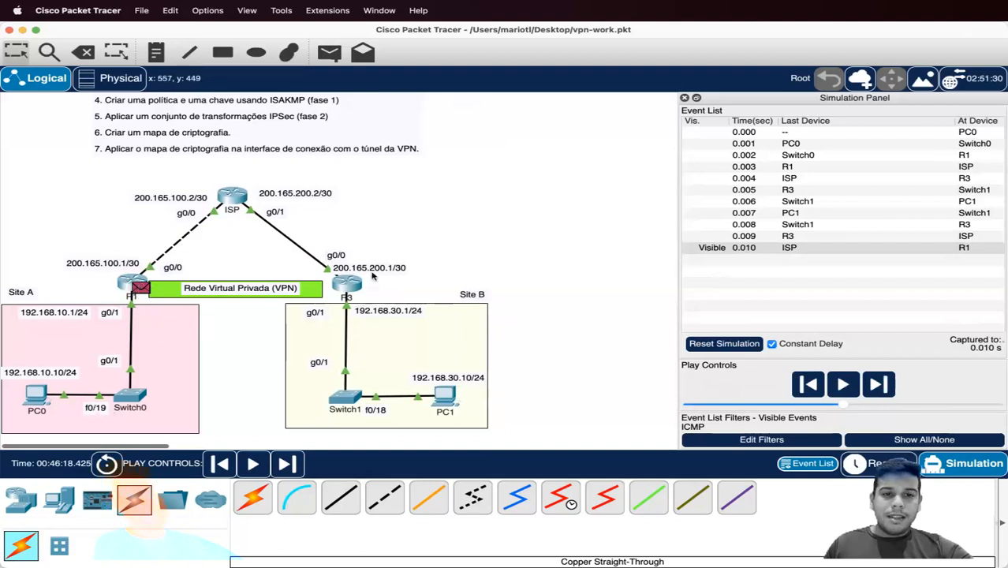
mouse_move(340, 284)
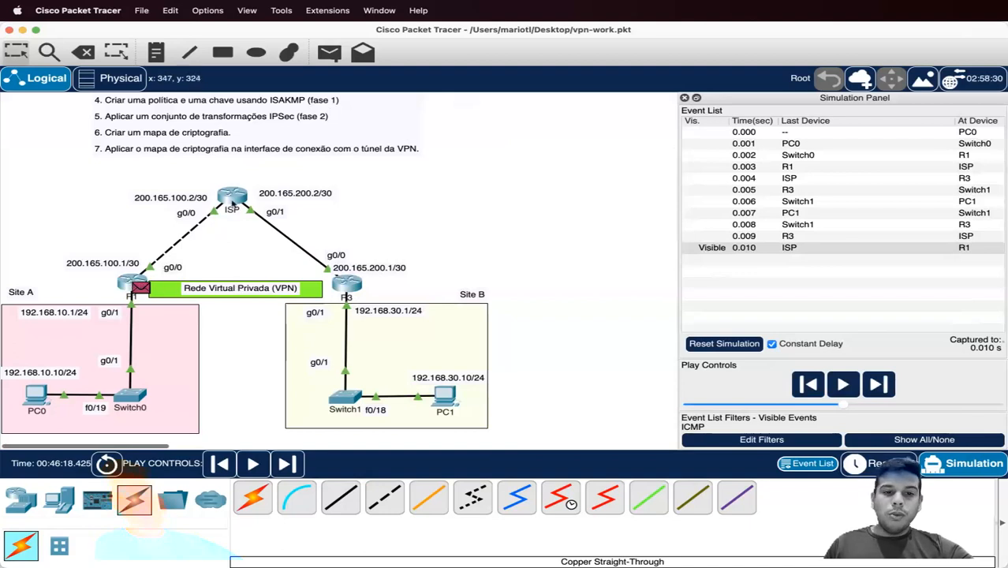
mouse_move(235, 203)
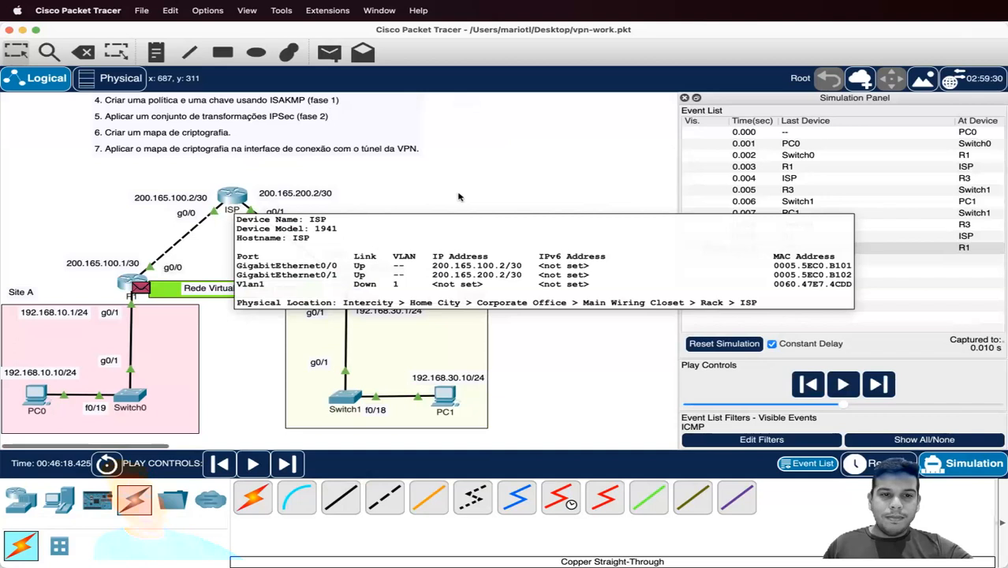